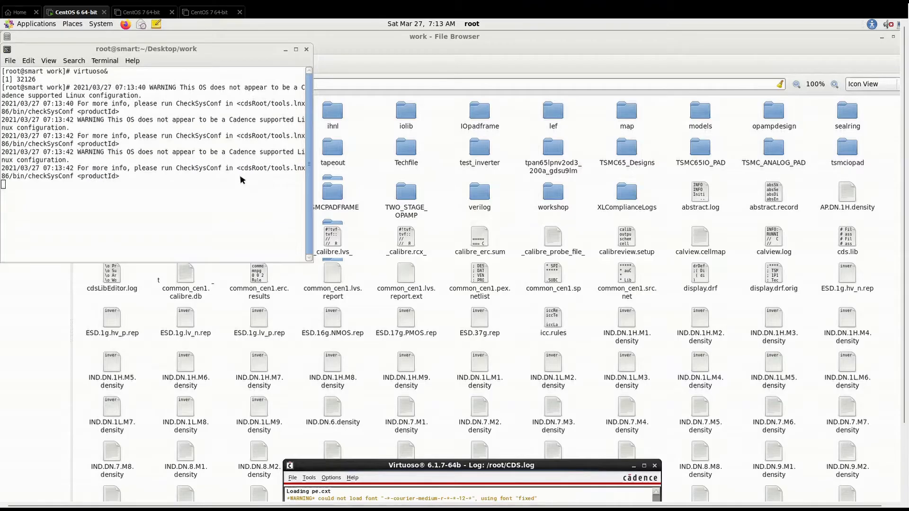
Clear the file browser window out of the way and open the Library Manager from the Virtuoso log window.
click(892, 38)
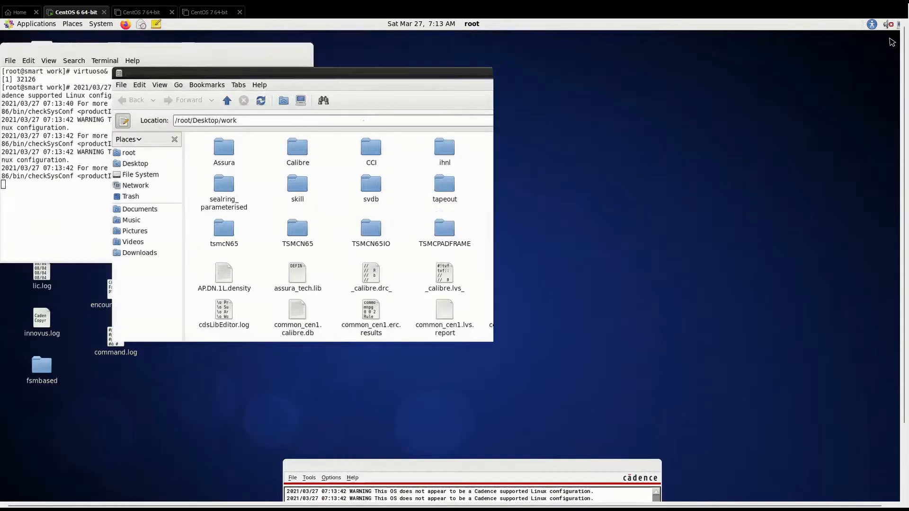
click(465, 74)
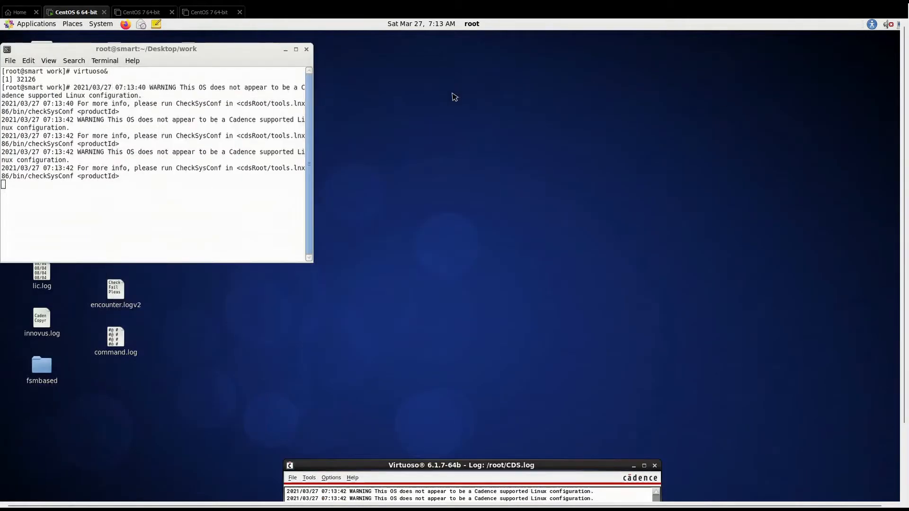
drag(446, 469, 362, 318)
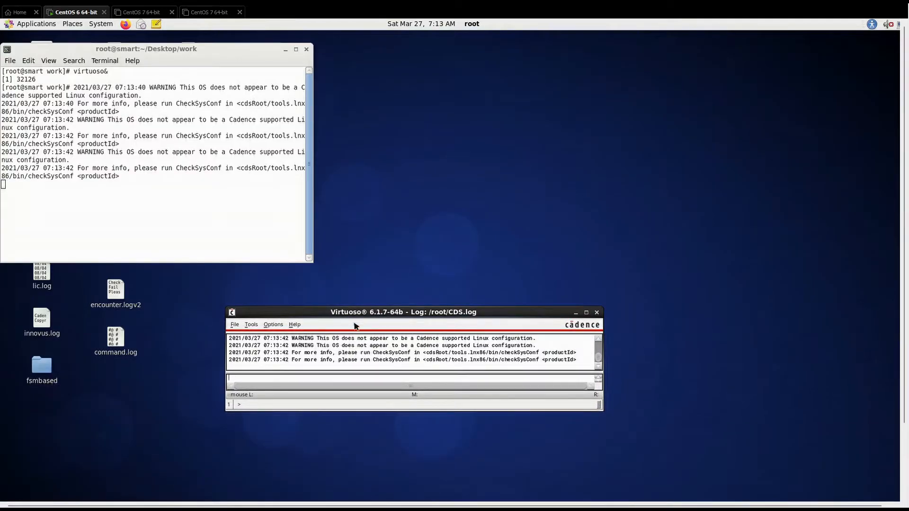
click(252, 326)
click(259, 338)
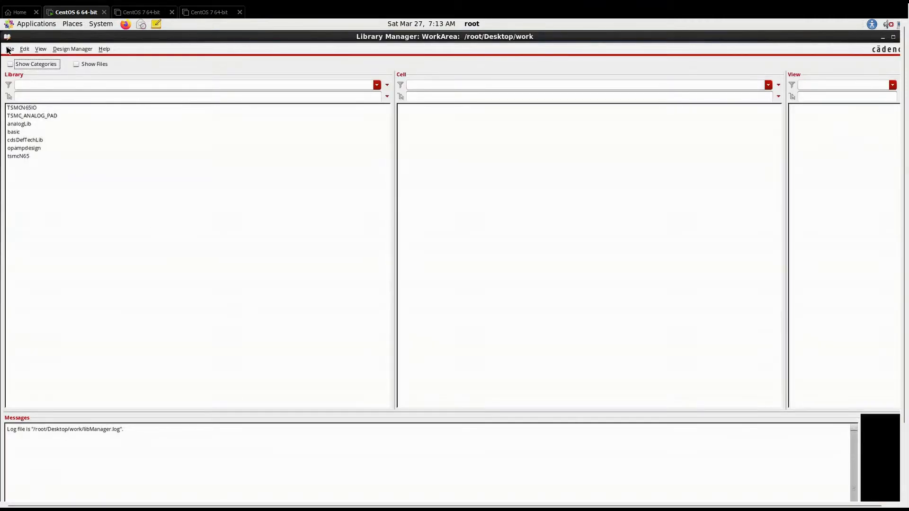
Create a new library named 2STAGE_OP_AMP in /root/Desktop/work/.
click(7, 49)
mouse_move(17, 60)
click(118, 62)
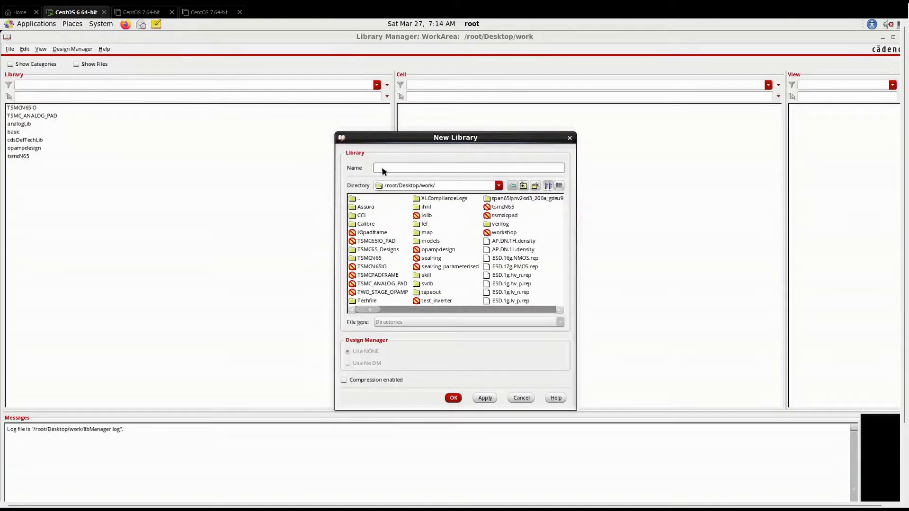
text(2STAGE_OP)
click(453, 397)
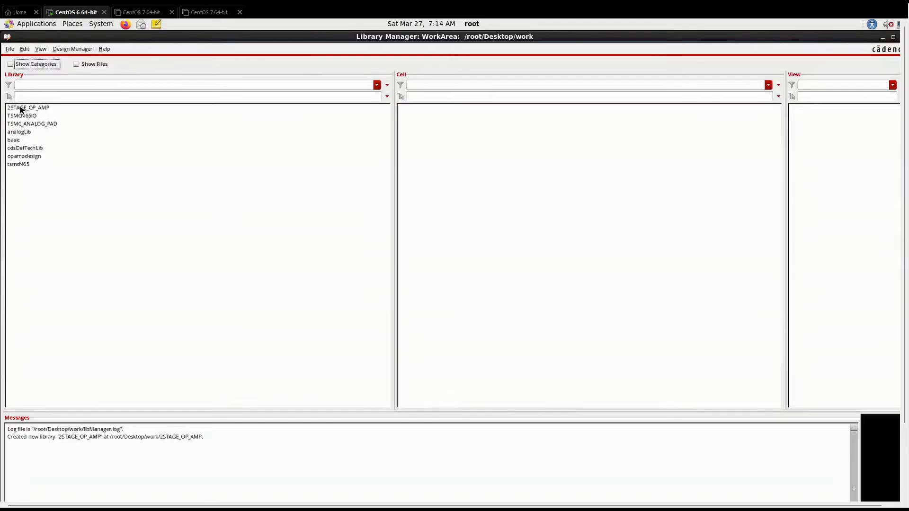
Attach the 2STAGE_OP_AMP library to the existing technology library tsmcN65.
click(21, 108)
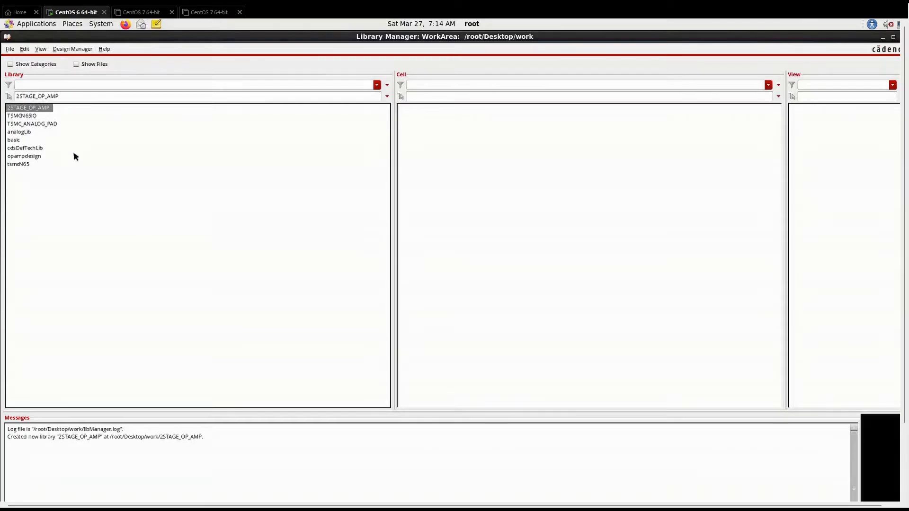
click(893, 37)
click(881, 37)
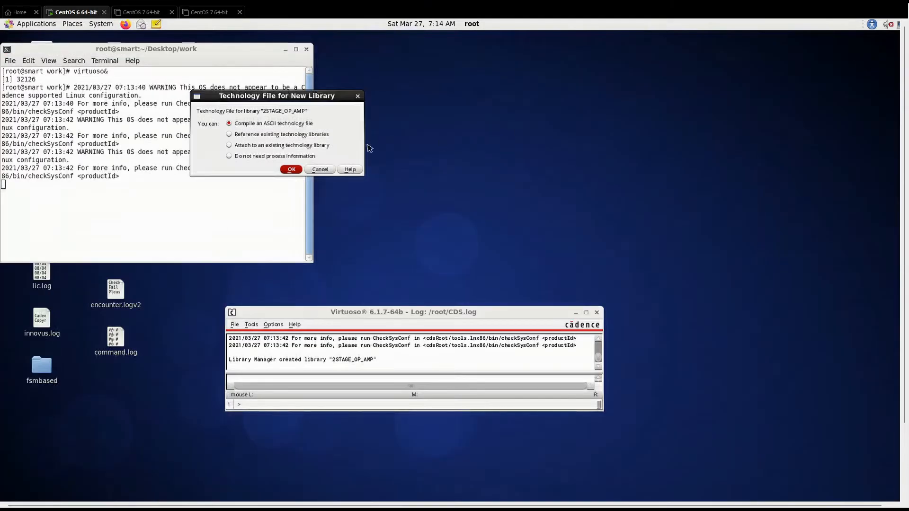
click(234, 146)
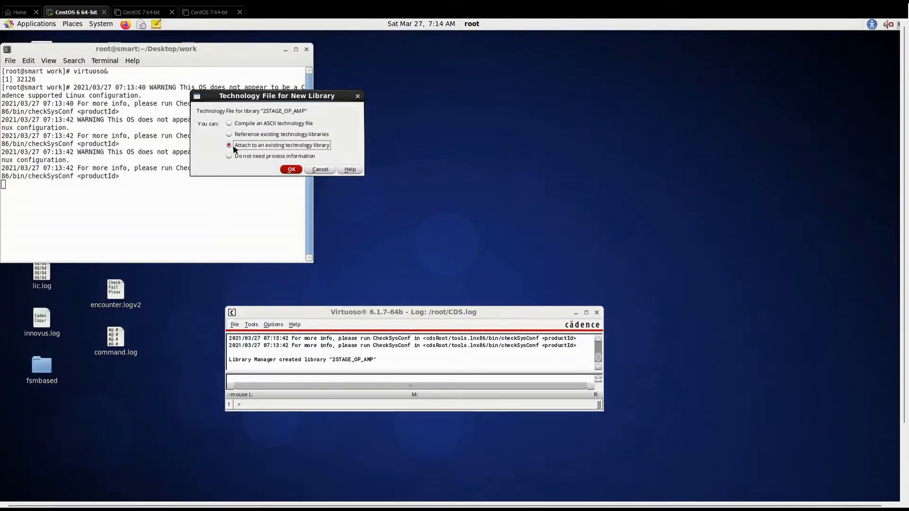
click(292, 169)
click(276, 151)
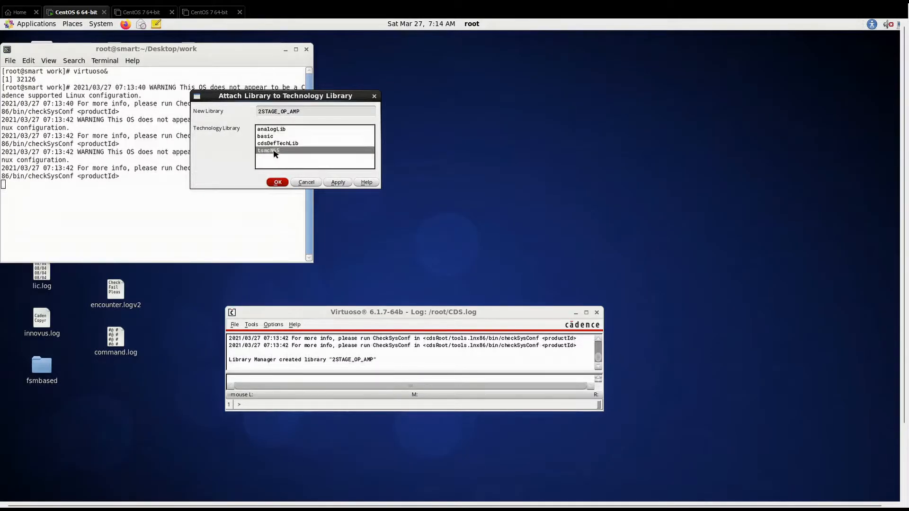
click(277, 183)
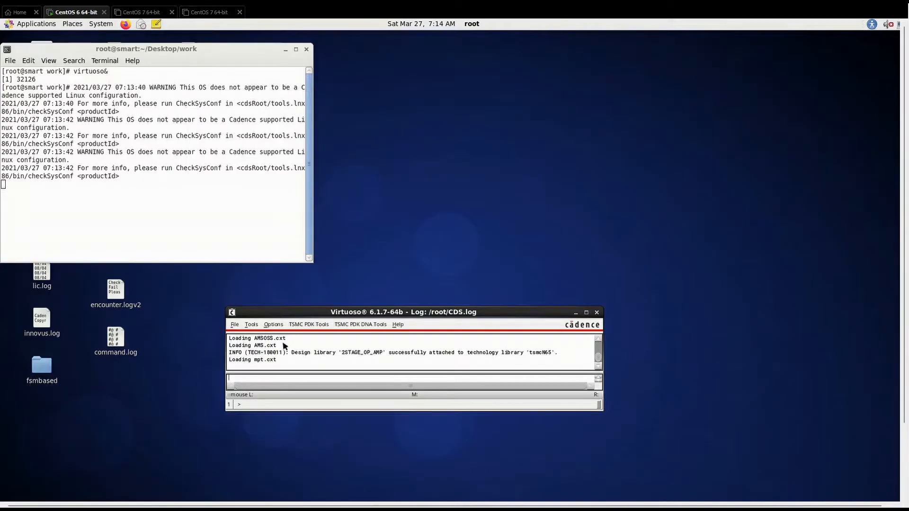
Create a schematic cell view named opamp in the 2STAGE_OP_AMP library and open it in Schematics L.
click(251, 325)
click(263, 338)
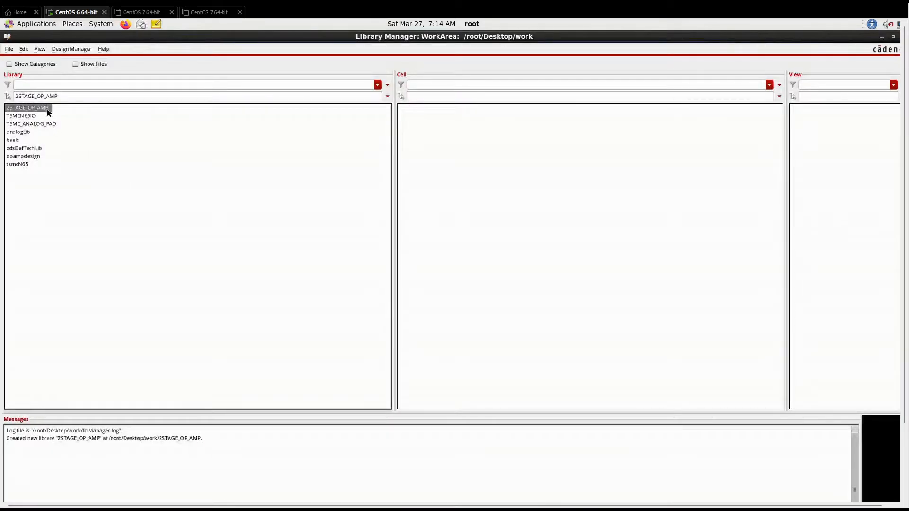
click(8, 48)
mouse_move(19, 62)
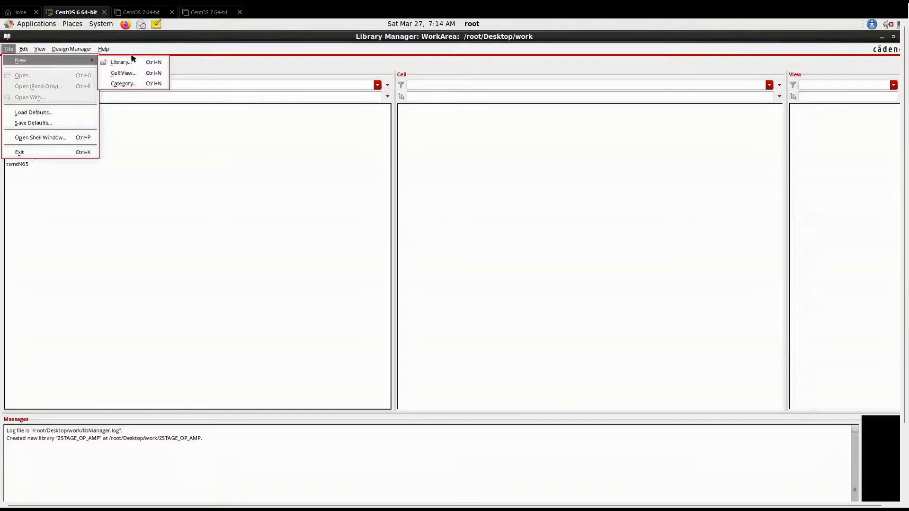
click(133, 73)
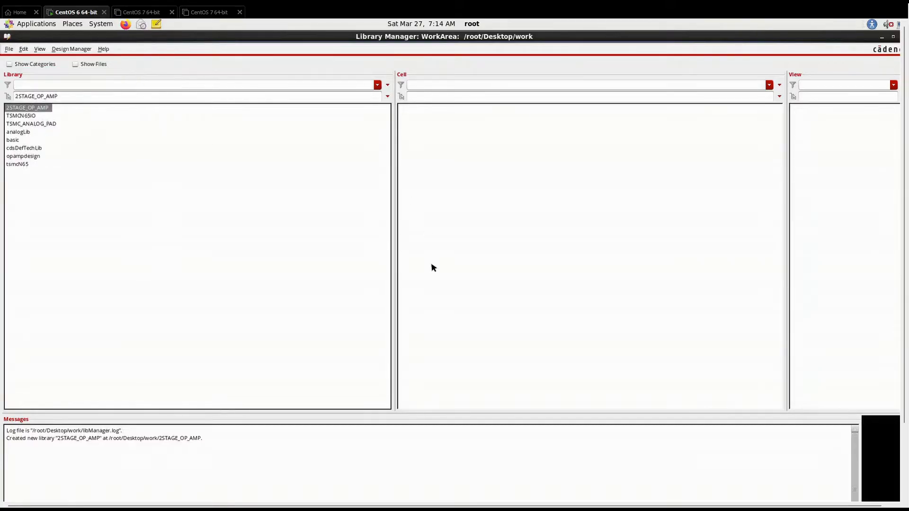
click(894, 37)
click(883, 38)
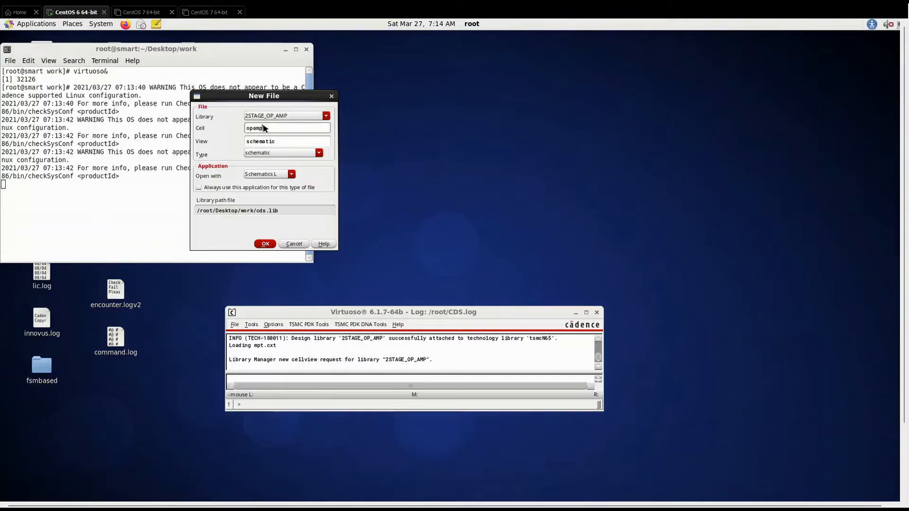
click(264, 244)
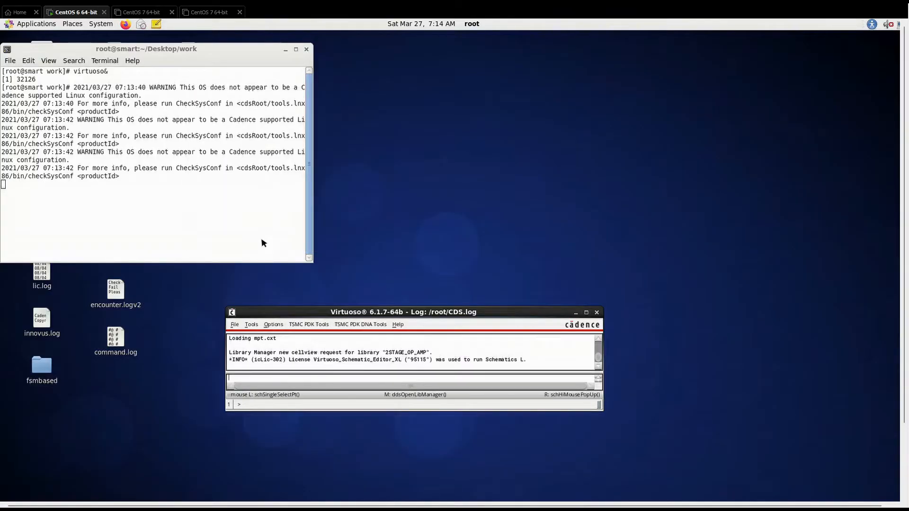
double_click(281, 167)
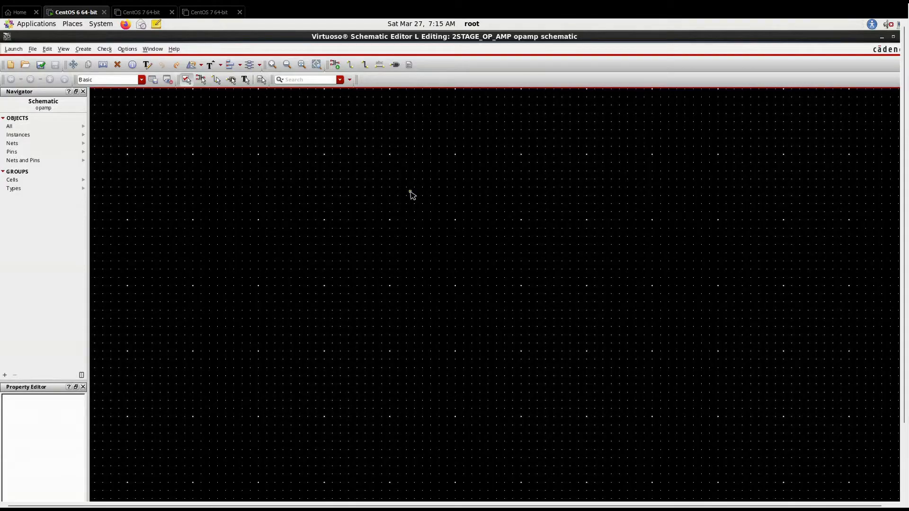
Place a pch transistor symbol from the tsmcN65 library in the upper middle of the schematic.
key(i)
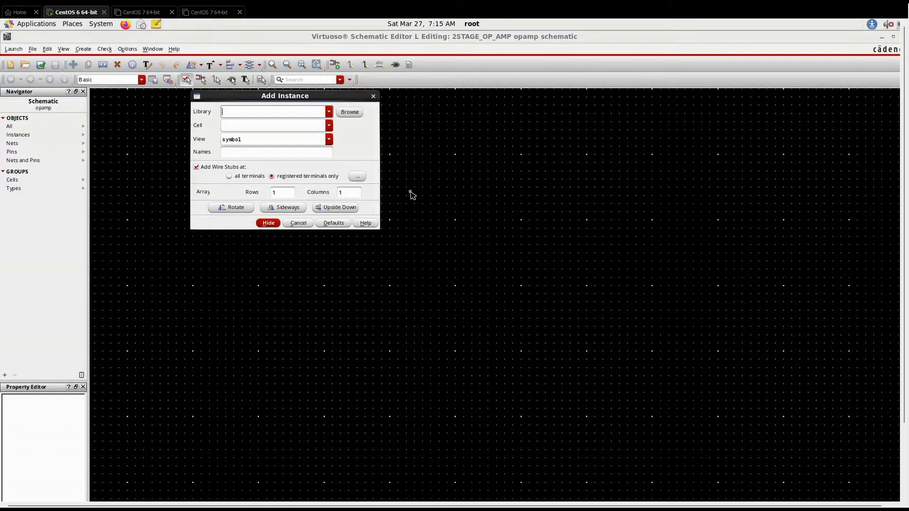
click(329, 113)
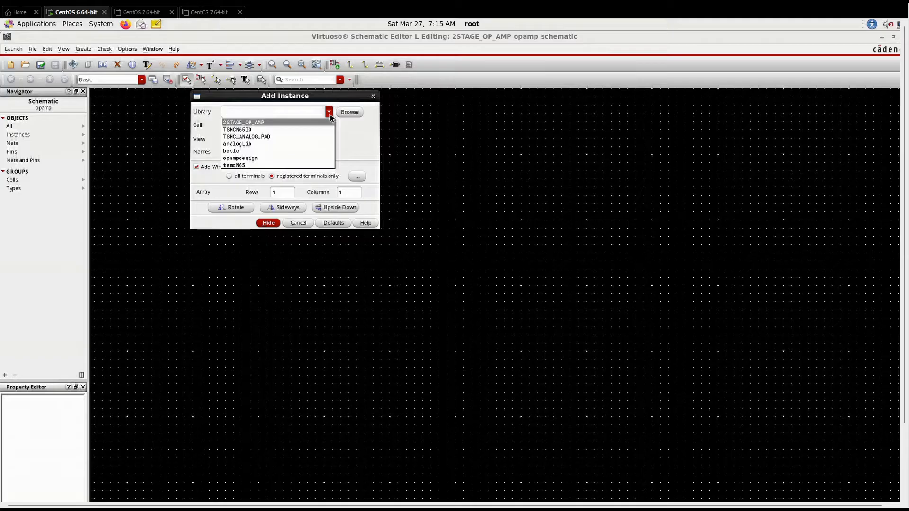
click(281, 165)
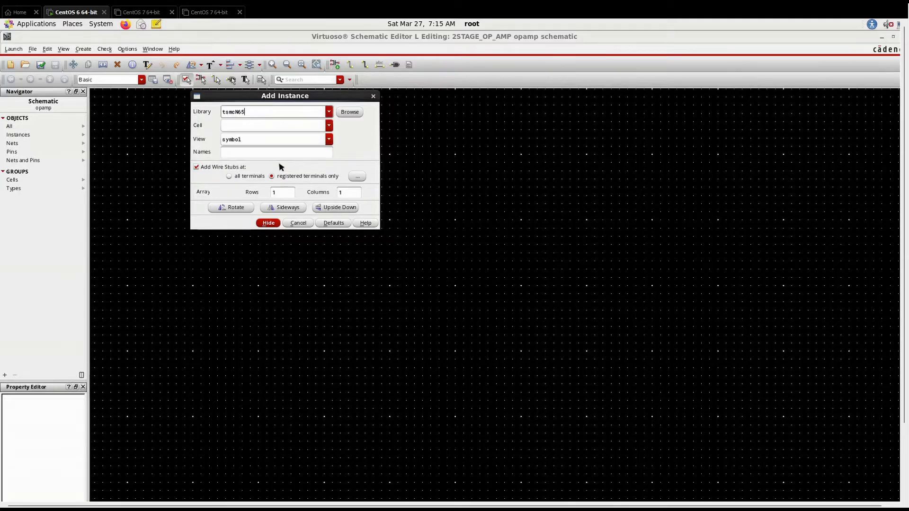
click(329, 126)
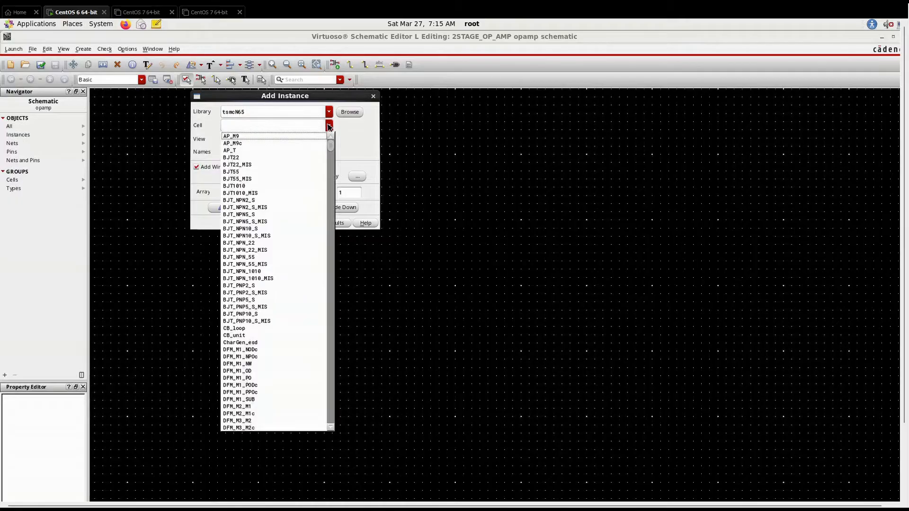
click(278, 127)
text(pch)
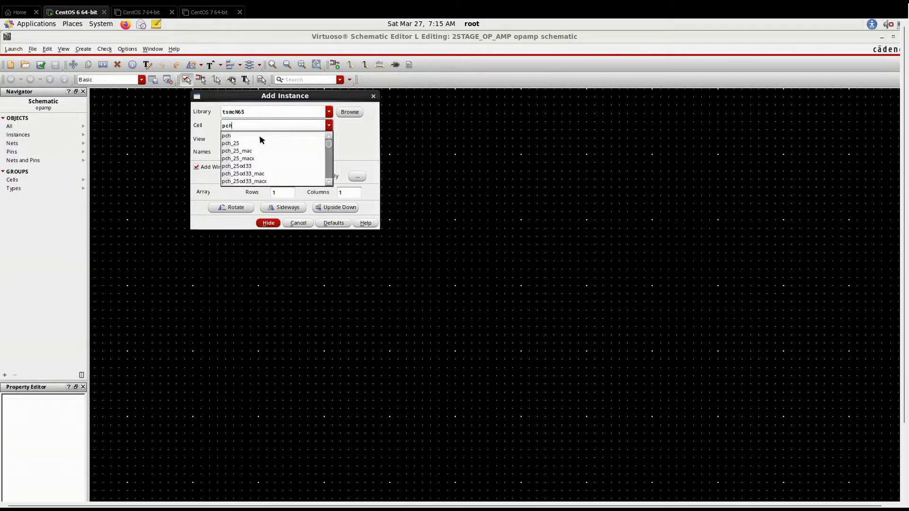
click(260, 136)
click(268, 223)
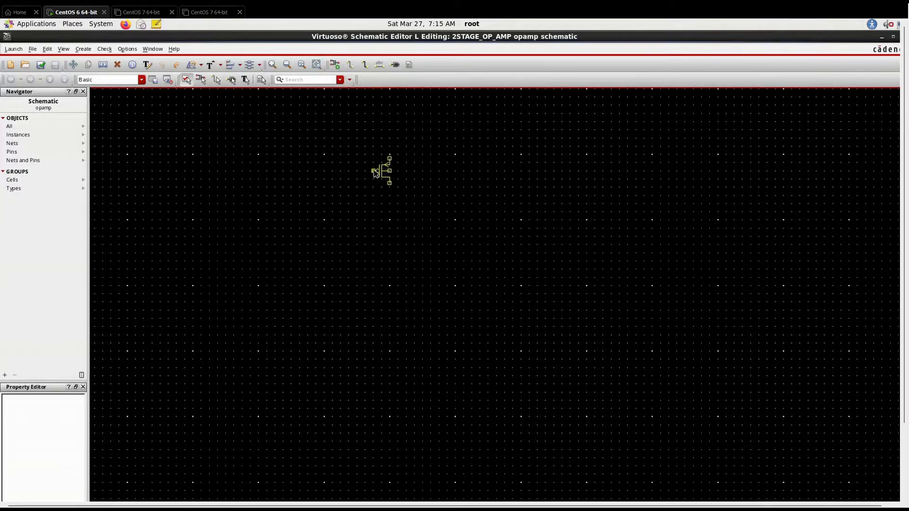
click(375, 167)
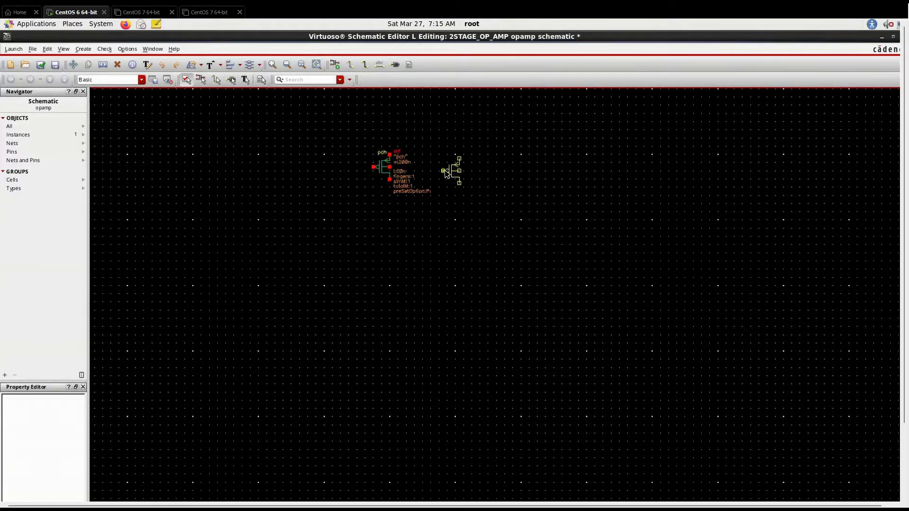
Place a second pch transistor, flipped sideways, to the left of the first one at the same height.
key(i)
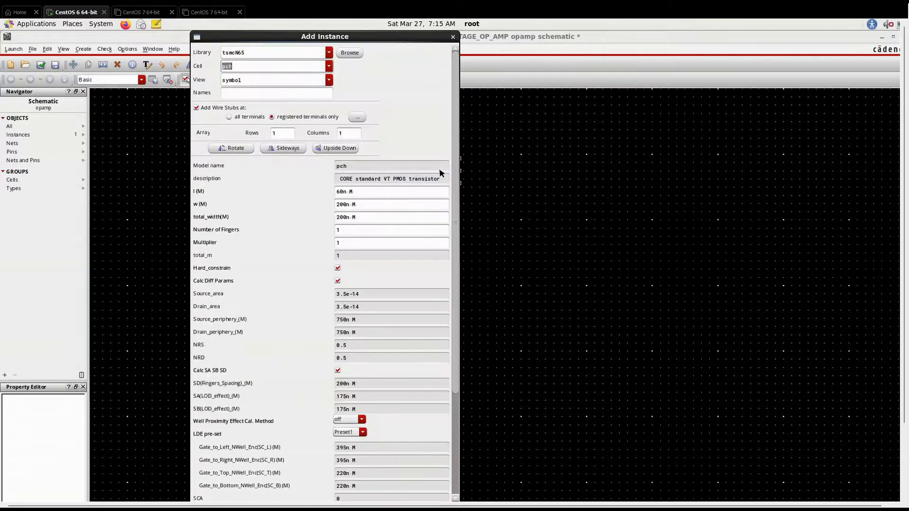
click(272, 150)
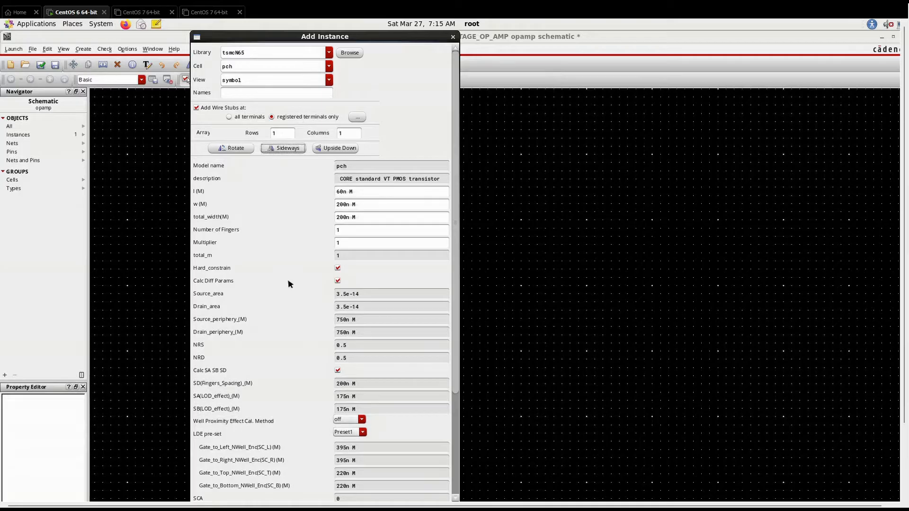
drag(323, 40, 405, 40)
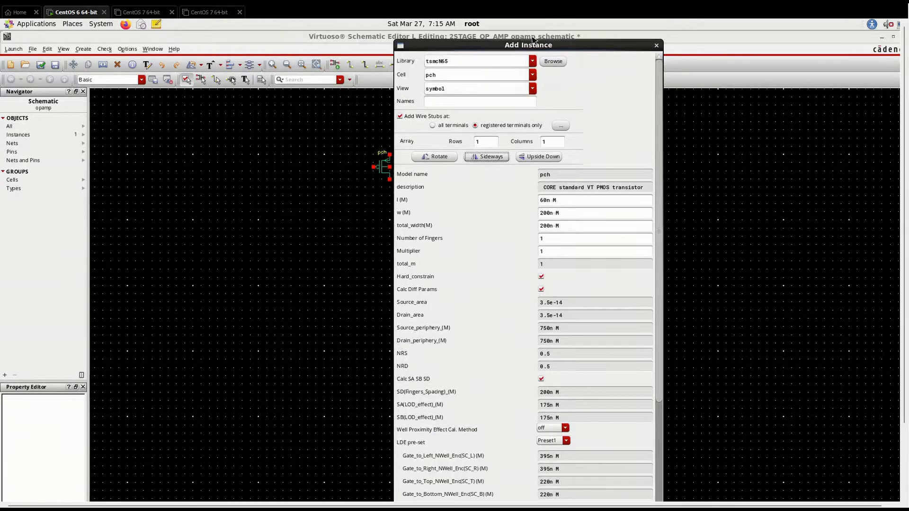
click(535, 37)
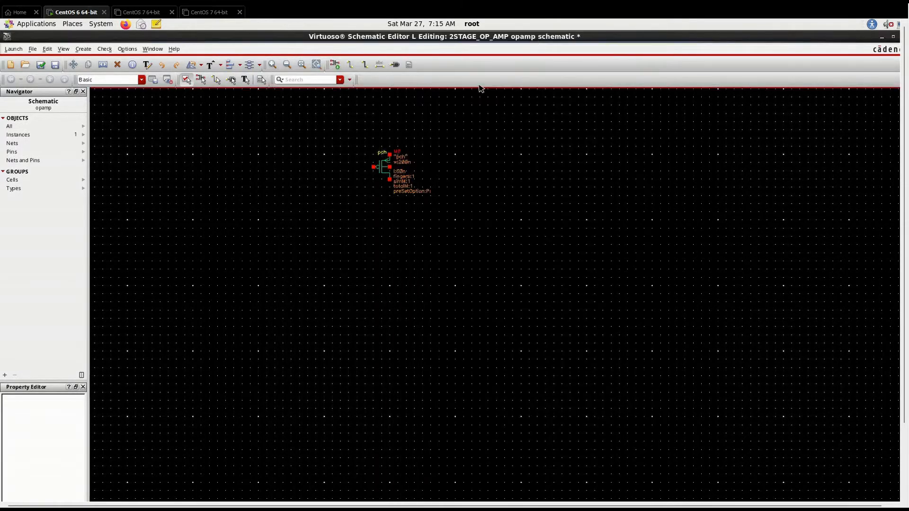
click(340, 171)
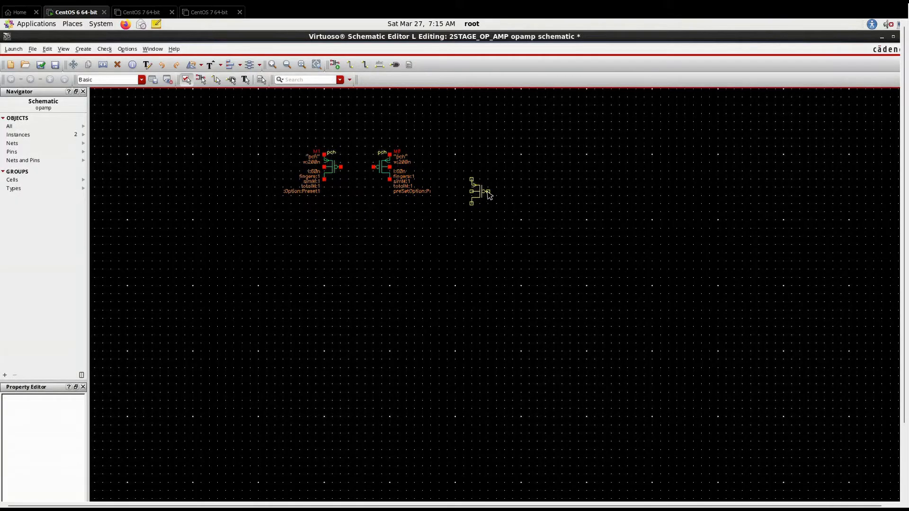
key(Escape)
Place a third pch transistor, unflipped, to the right of the existing pair at the same height.
key(i)
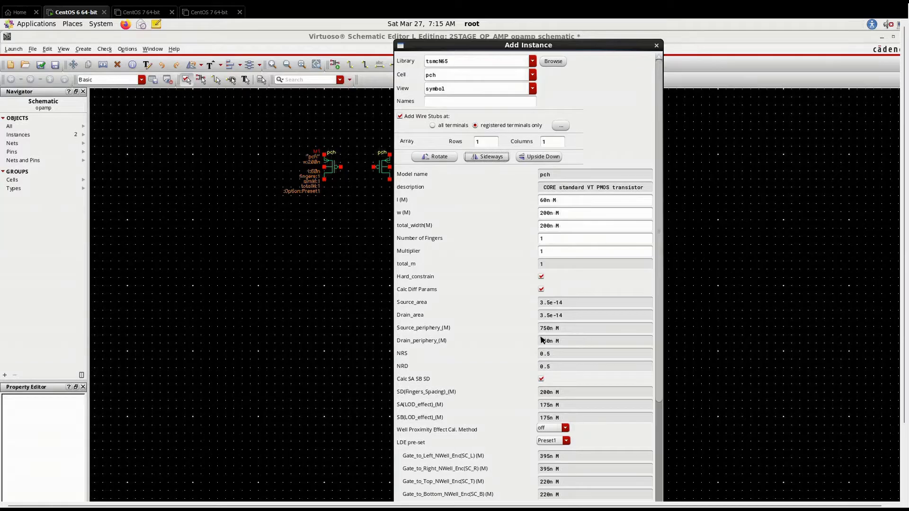
drag(496, 51, 393, 20)
drag(529, 48, 561, 43)
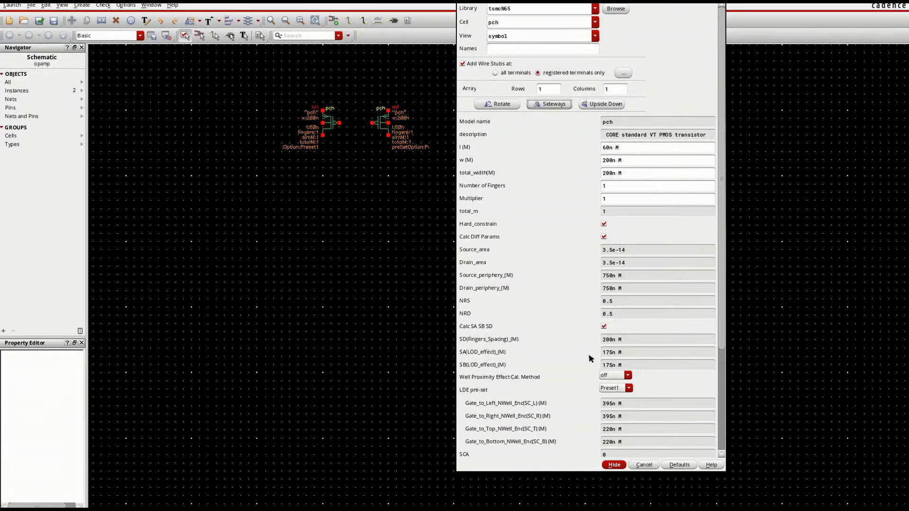
click(614, 464)
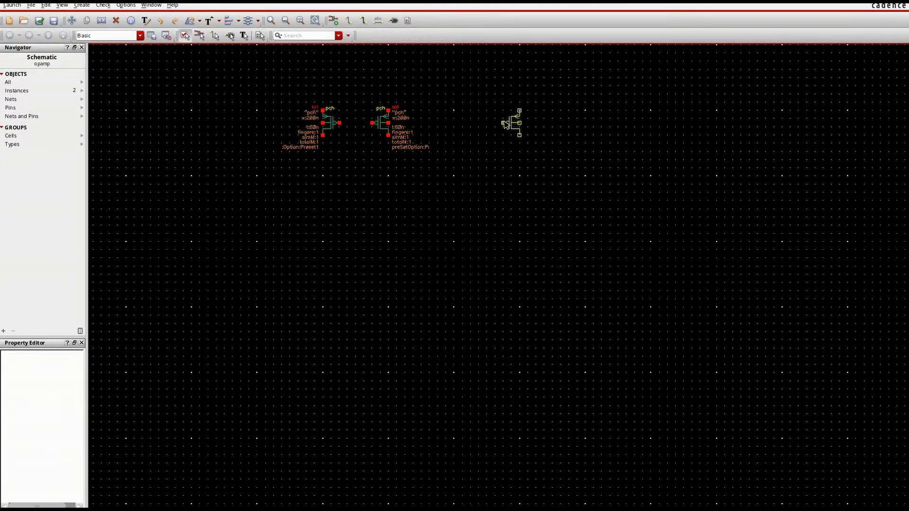
click(505, 122)
key(Escape)
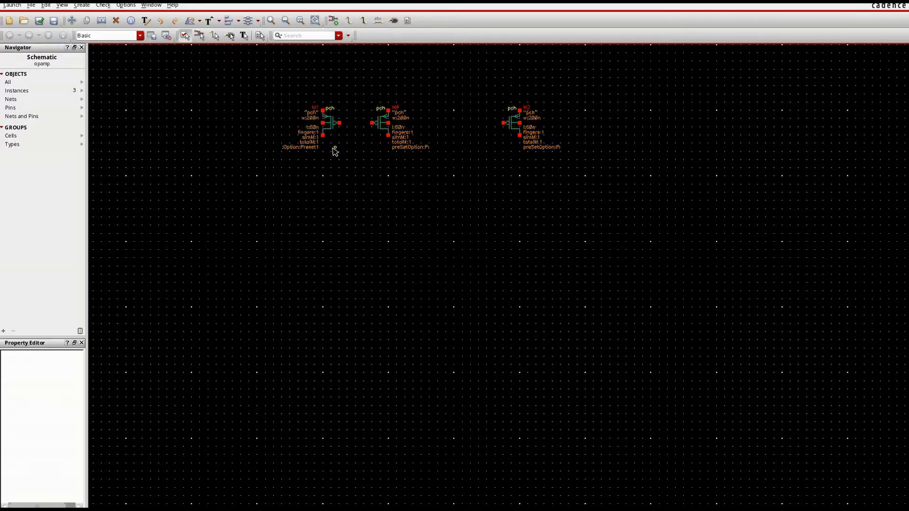
Place an nch transistor symbol from the tsmcN65 library below the leftmost pch transistor.
key(i)
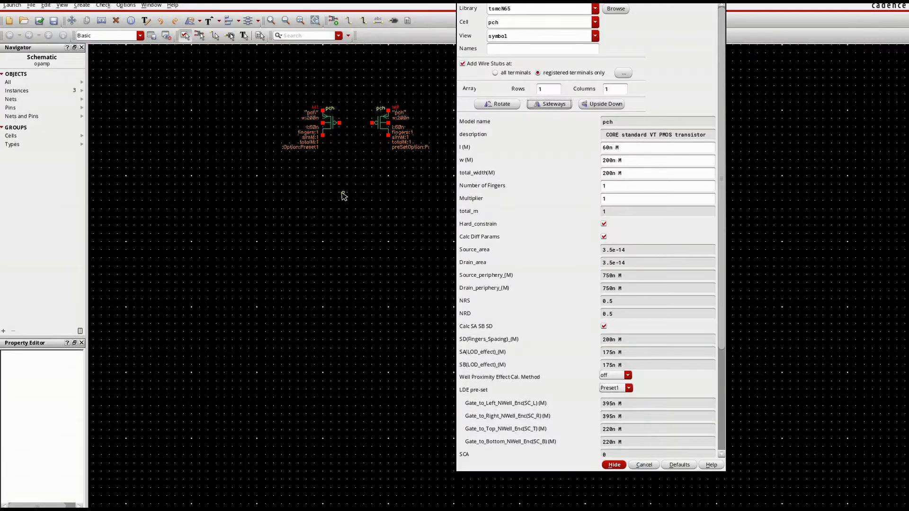
double_click(503, 26)
text(nch)
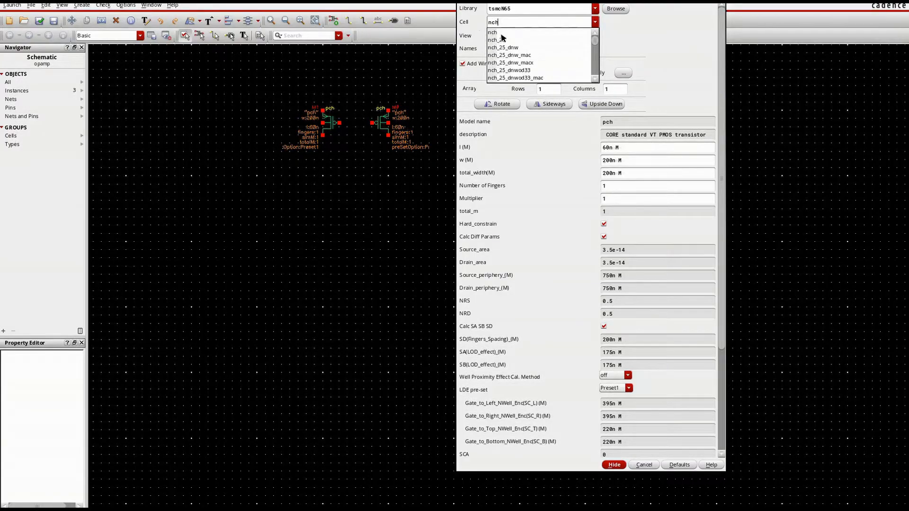
click(501, 33)
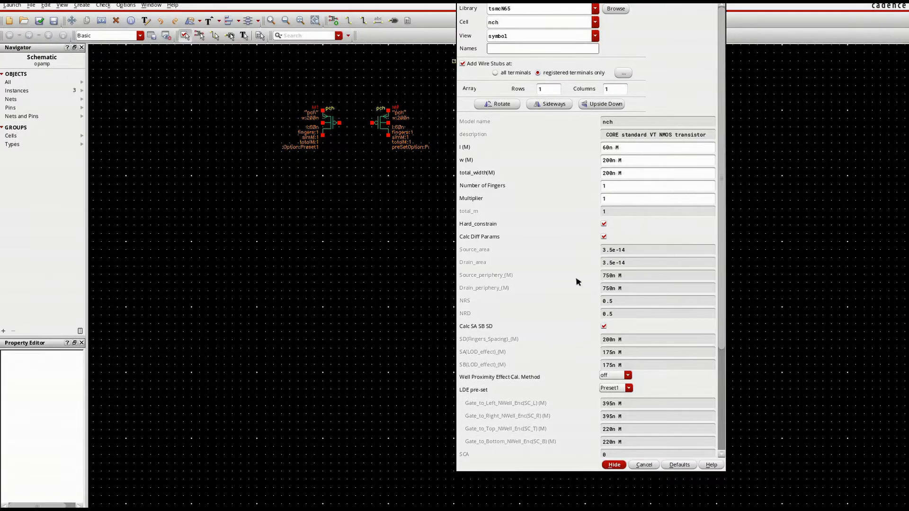
click(614, 465)
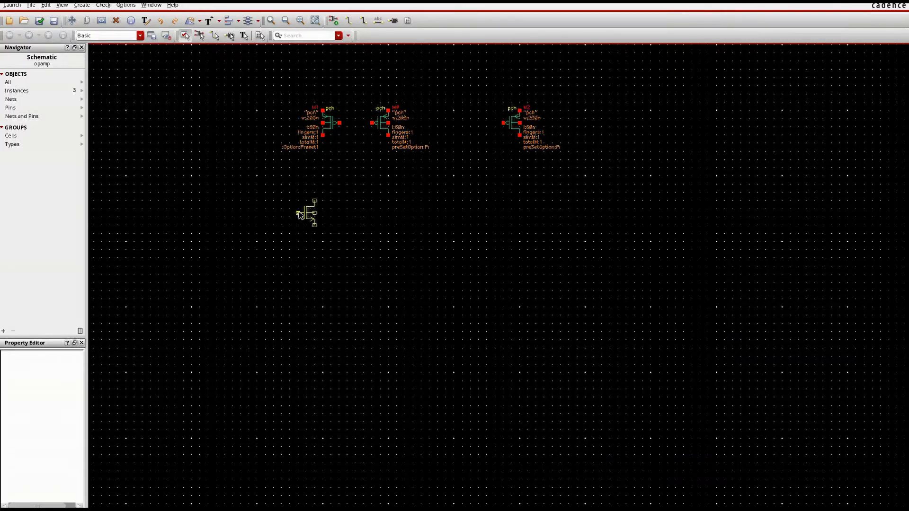
click(308, 210)
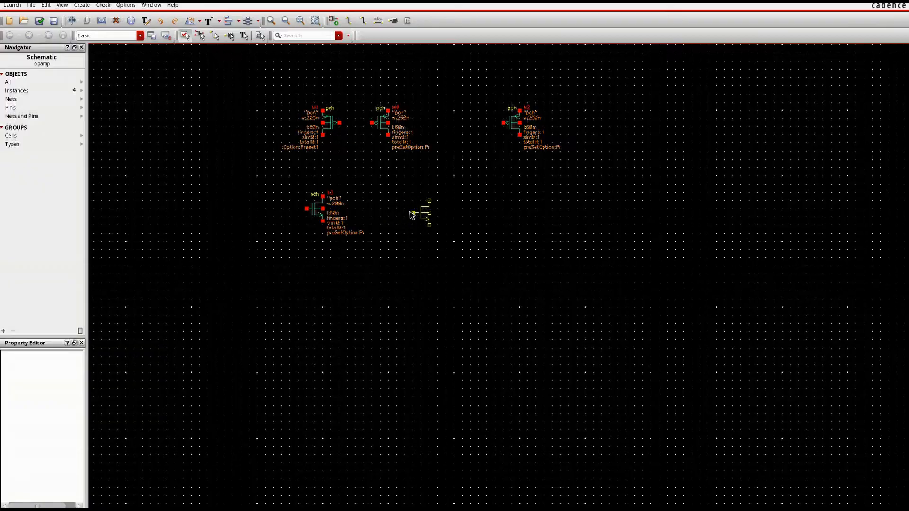
Place a second nch transistor, flipped sideways, below the middle pch transistor.
key(i)
click(529, 104)
click(613, 464)
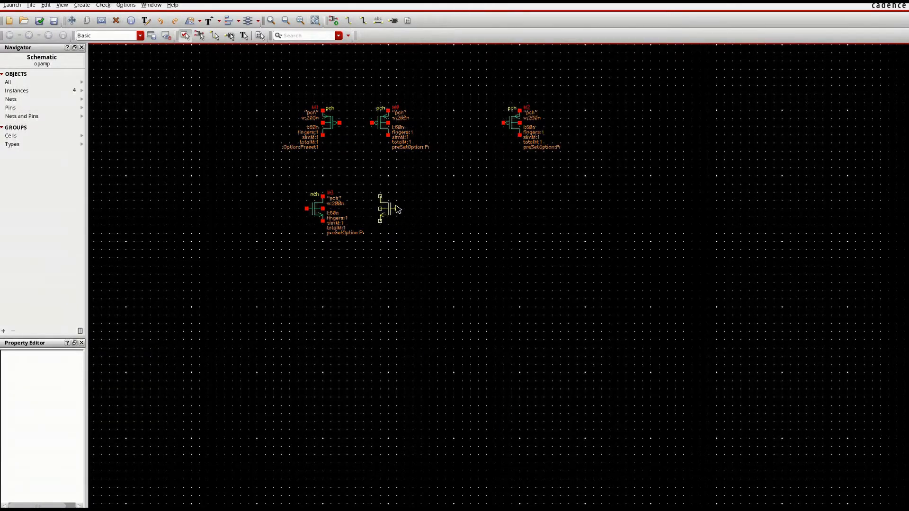
click(406, 206)
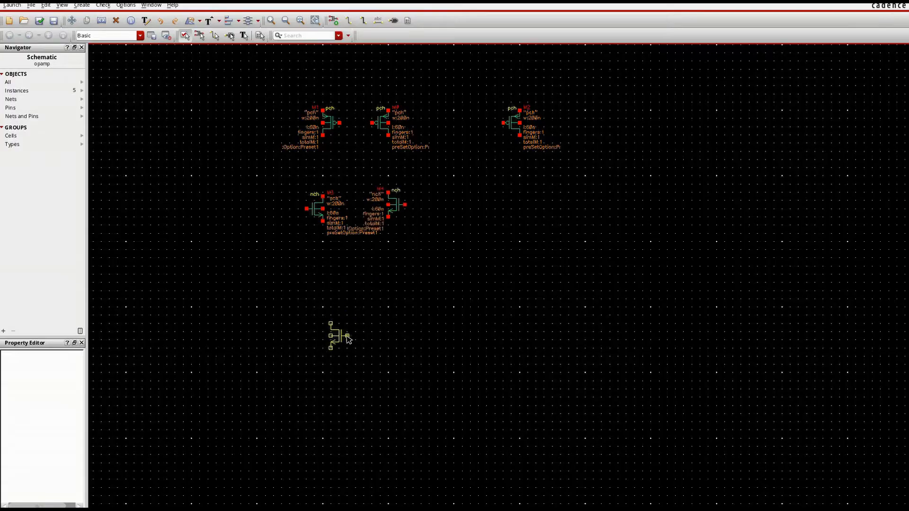
Place an unflipped nch transistor centrally beneath the nch pair as the tail device.
key(i)
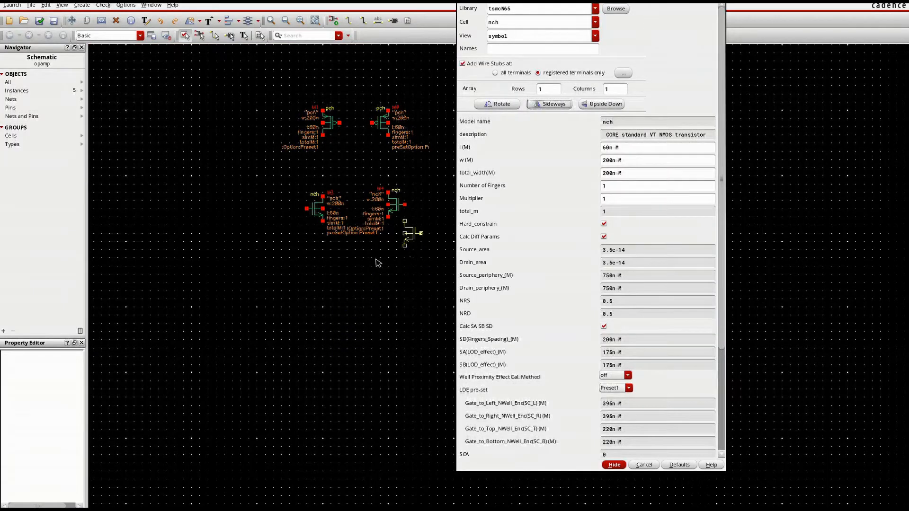
click(549, 104)
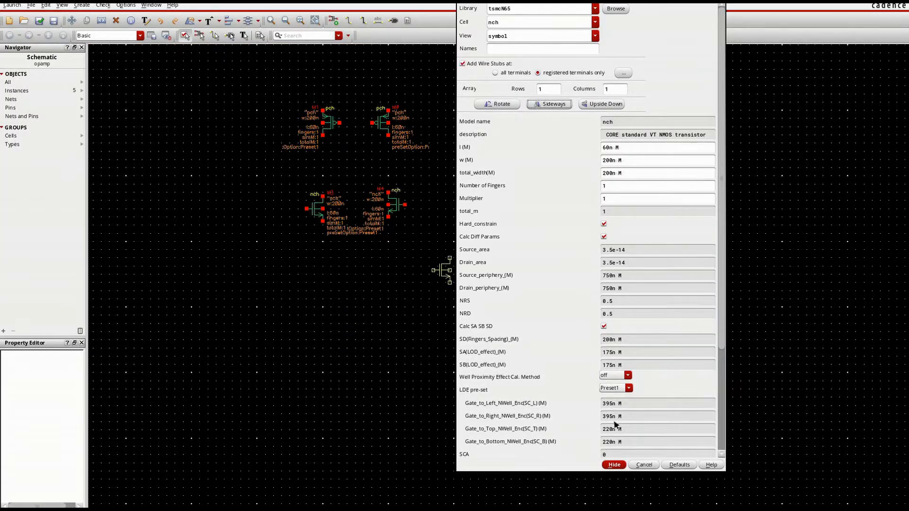
click(330, 282)
Place a sideways-flipped nch transistor to the left of the tail transistor at the same height.
key(i)
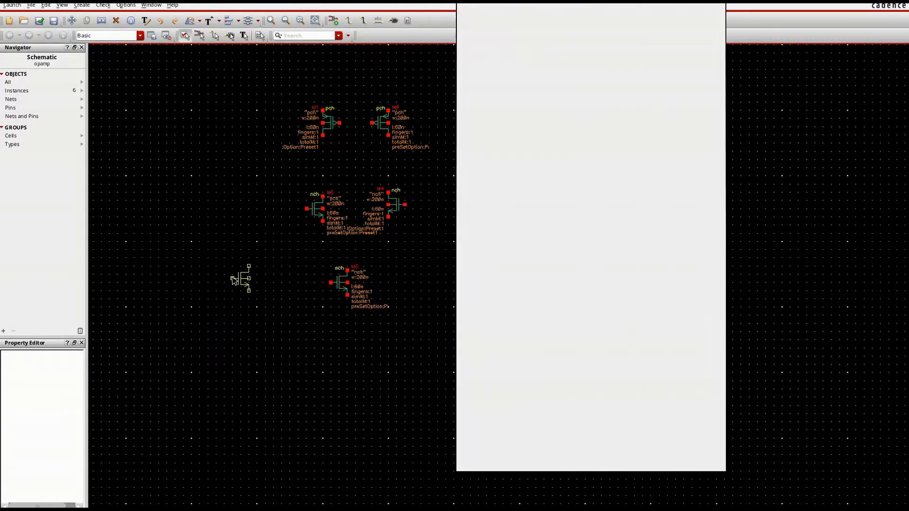
click(533, 107)
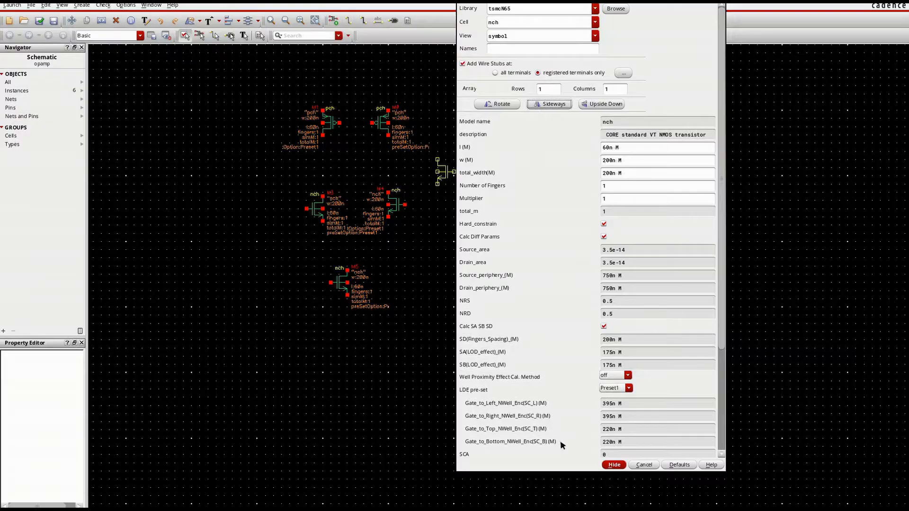
click(611, 465)
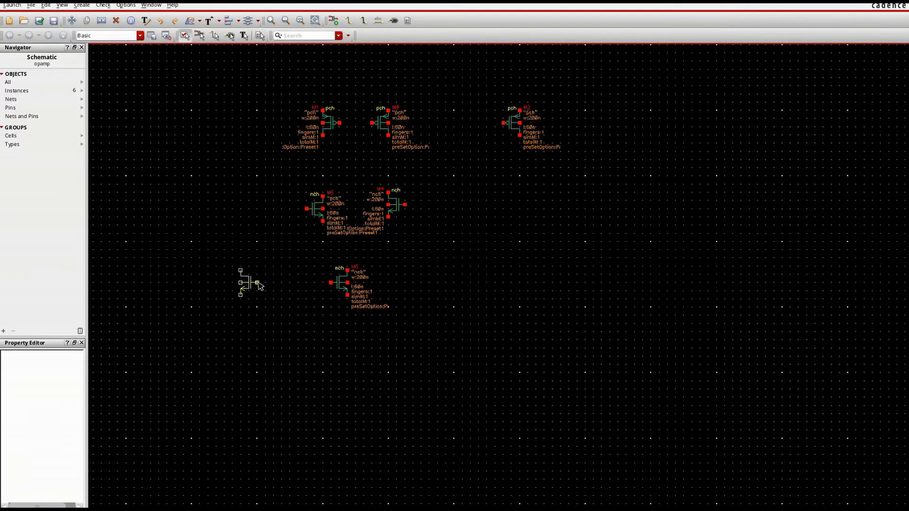
click(258, 283)
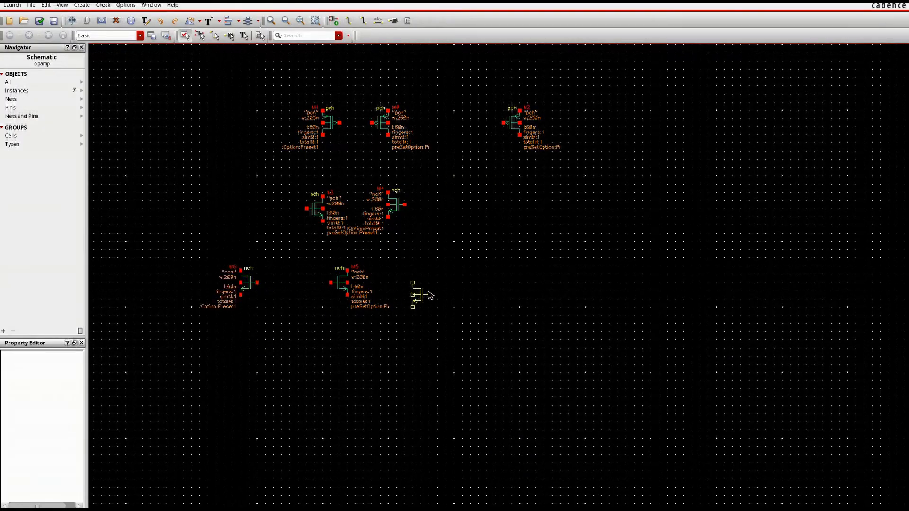
Place an unflipped nch transistor below the rightmost pch transistor, roughly level with the tail transistor, and end instance placement.
key(F3)
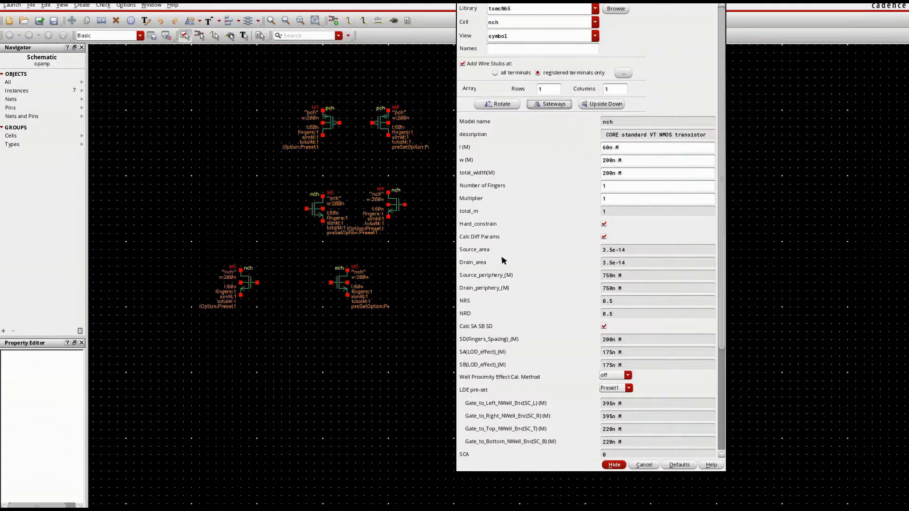
click(545, 105)
click(612, 465)
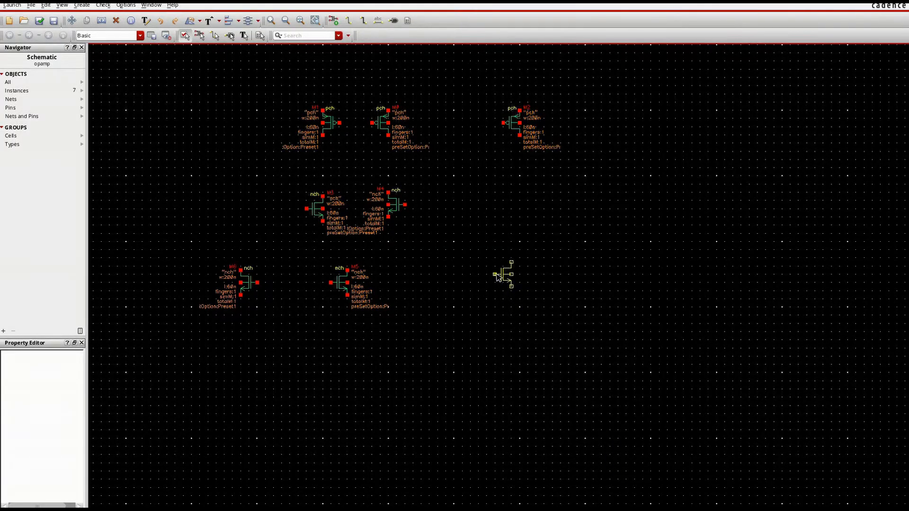
click(501, 277)
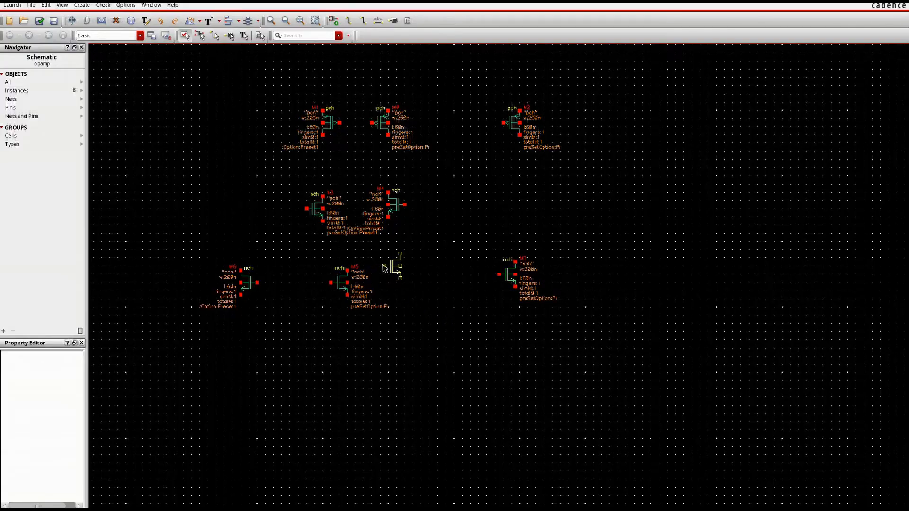
key(Escape)
Wire the drains of the two left pch transistors down to the drains of the nch pair.
click(323, 135)
click(323, 195)
click(388, 135)
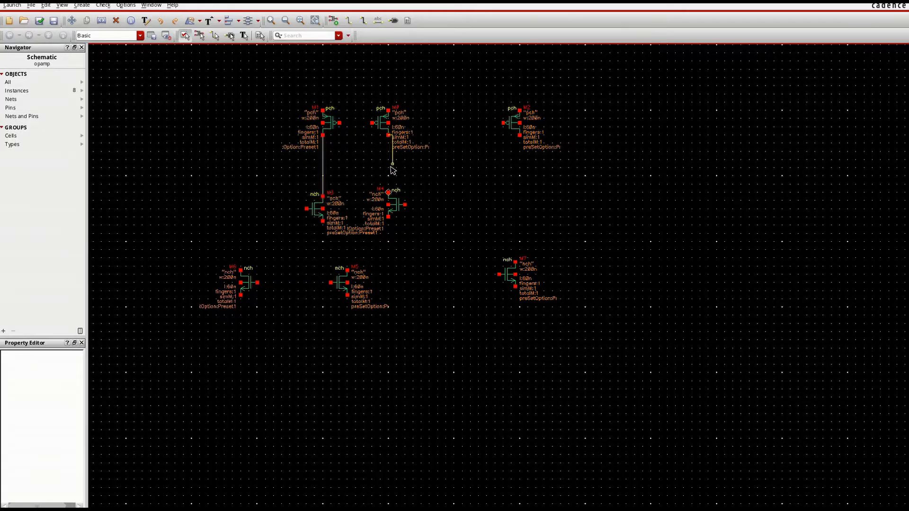
click(388, 192)
Wire the gates of the pch pair together and tie them to the left pch's drain.
click(339, 123)
click(372, 123)
click(323, 148)
click(351, 122)
Wire the sources of all three pch transistors to a common supply rail above them.
click(323, 111)
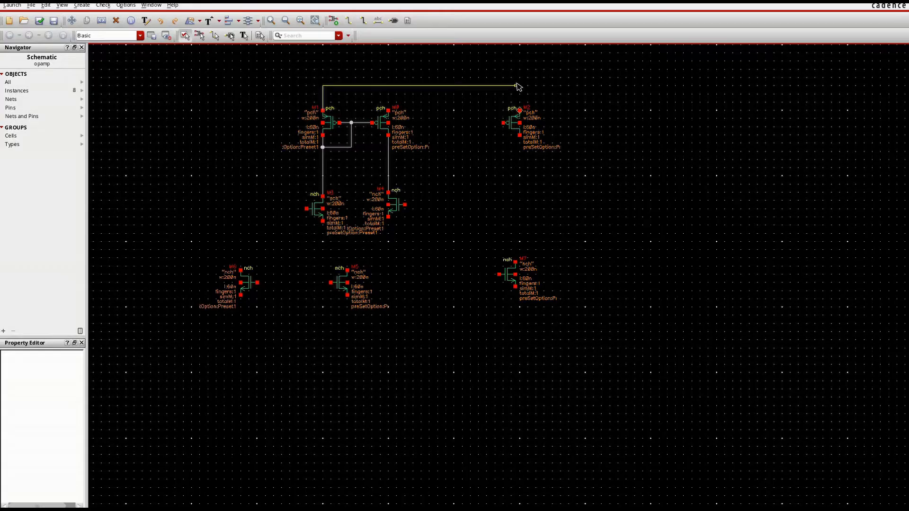
click(520, 111)
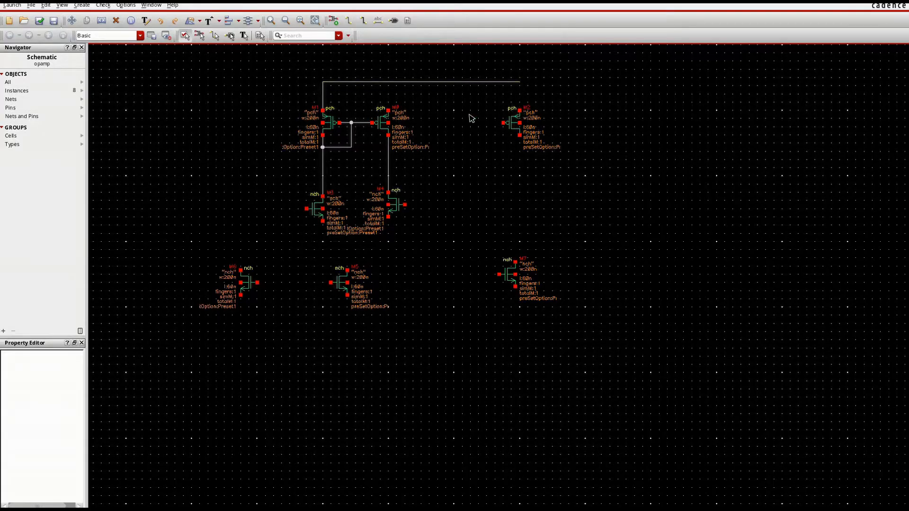
click(388, 110)
click(389, 82)
Wire the bulk terminals of all three pch transistors to the supply rail.
click(388, 123)
click(426, 123)
click(425, 82)
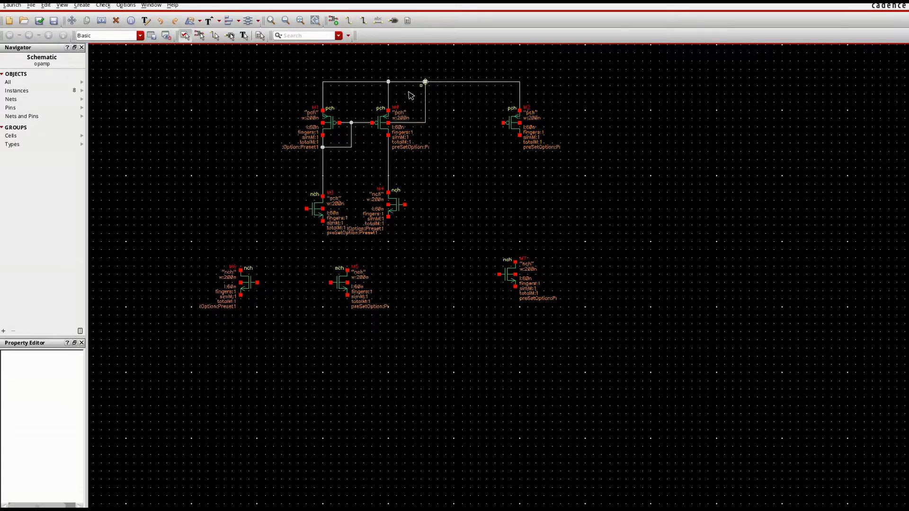
click(323, 123)
click(278, 122)
click(323, 83)
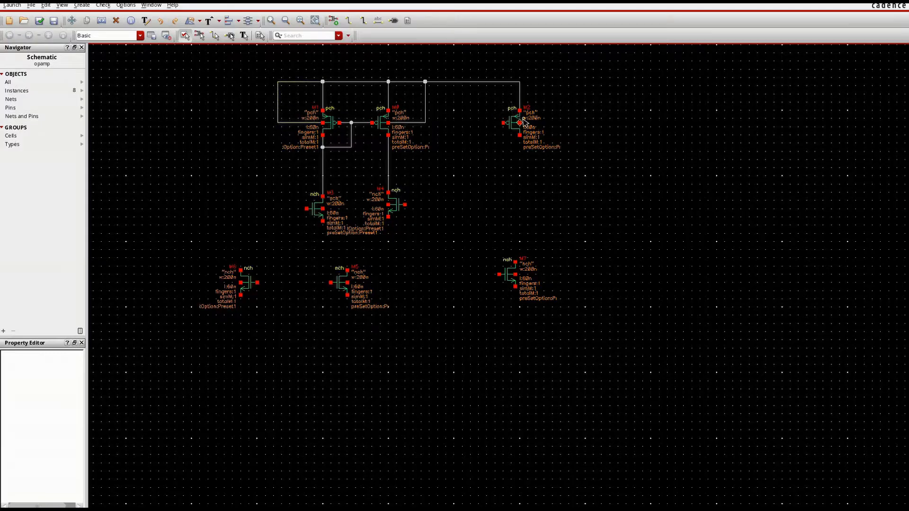
click(544, 123)
click(519, 82)
Wire the rightmost pch's drain to the nch drain below it, and its gate to the middle pch's drain.
click(516, 262)
click(520, 135)
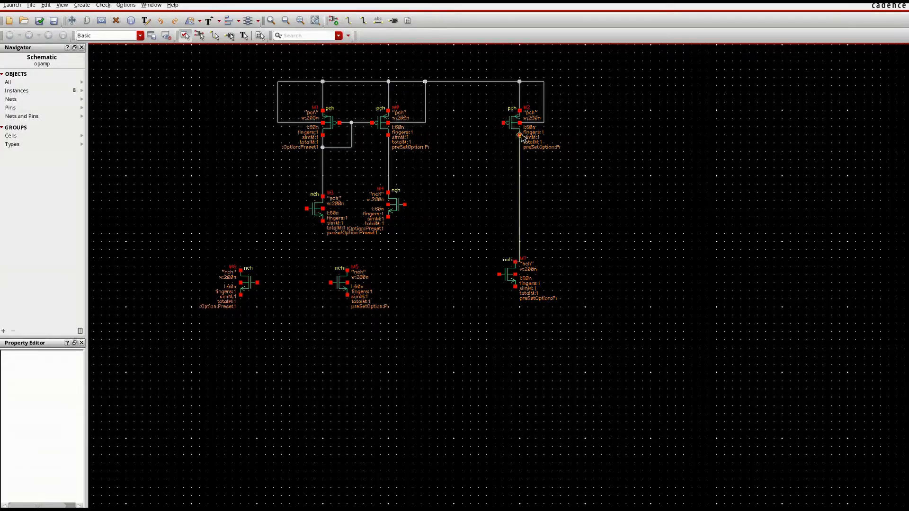
click(388, 156)
click(502, 123)
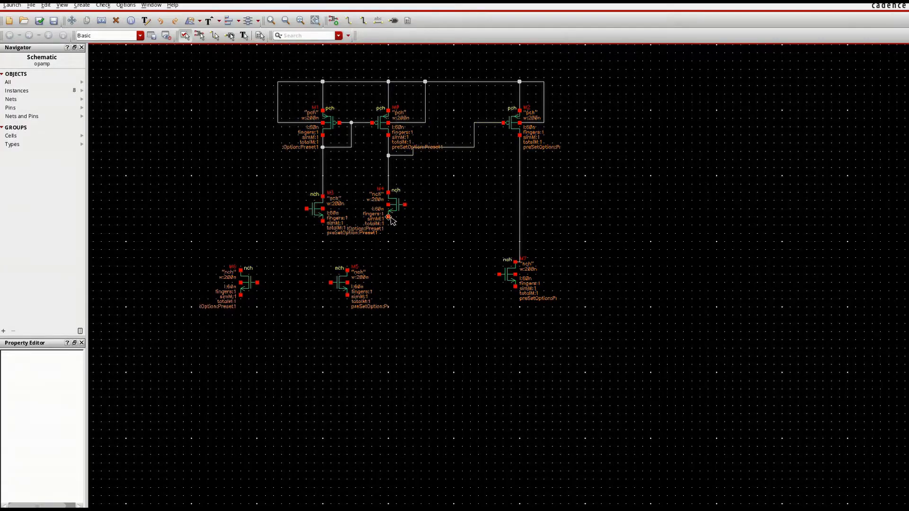
Draw open input wires outward from the gates of both nch pair transistors.
click(292, 215)
double_click(261, 209)
click(405, 205)
double_click(446, 205)
Wire the sources of the nch pair together and connect them to the tail transistor's drain.
click(322, 220)
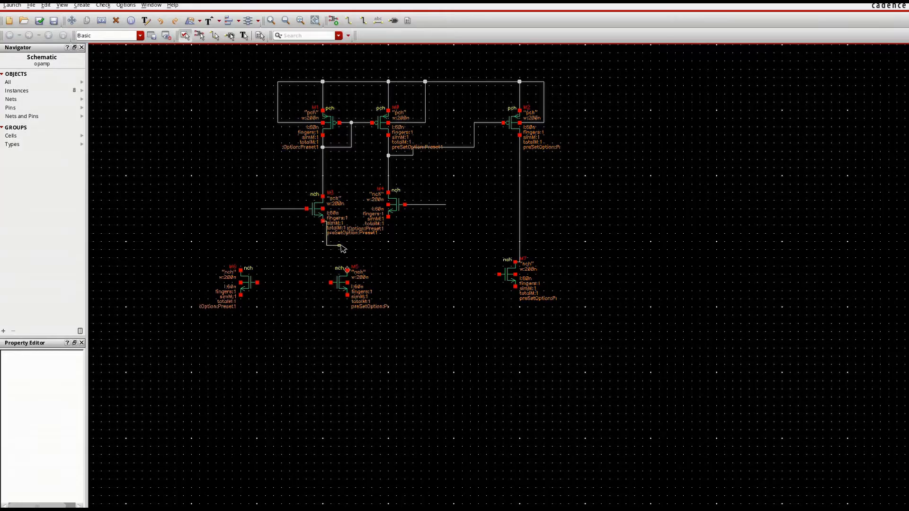
click(388, 217)
click(348, 270)
click(348, 242)
Wire the bottom-left nch's gate to the tail transistor's gate and to its own drain, with an open wire above that drain.
click(257, 283)
click(331, 282)
click(240, 238)
click(241, 270)
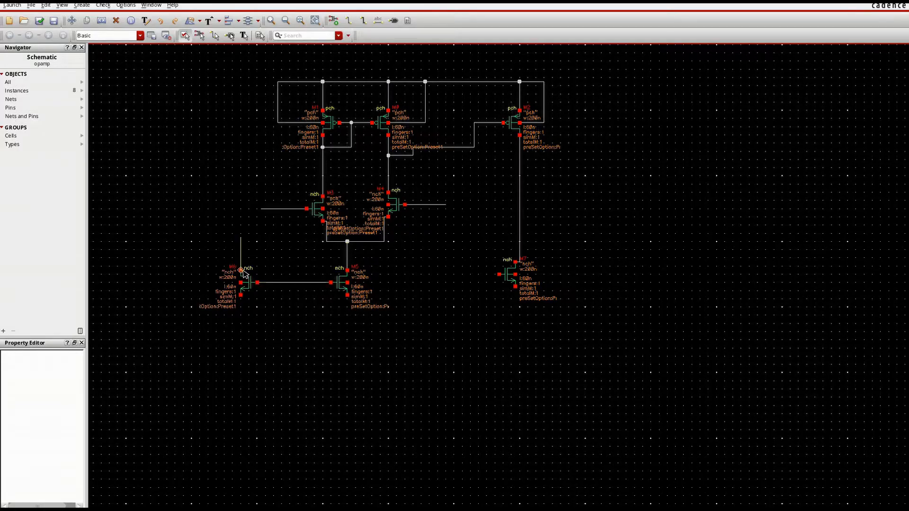
click(241, 254)
click(273, 283)
Draw an open wire leftward from the gate of the rightmost nch transistor.
click(500, 275)
click(417, 274)
click(377, 21)
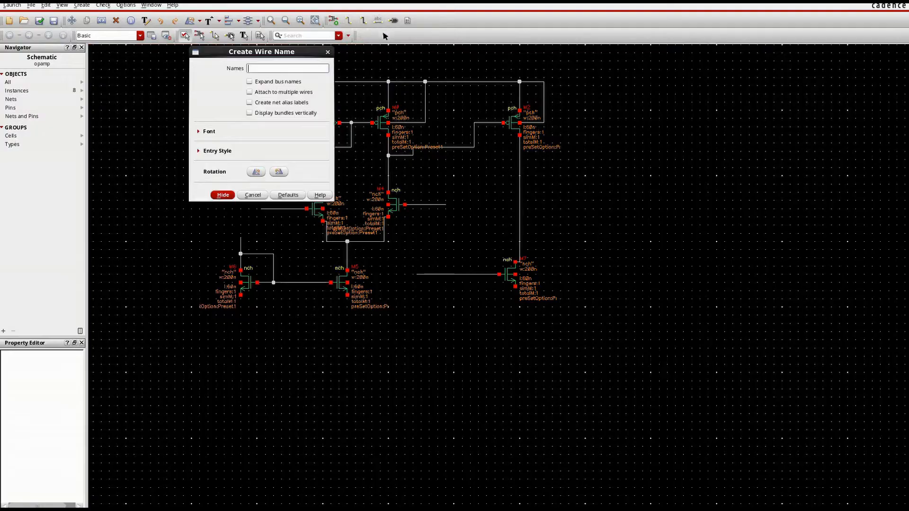
click(329, 53)
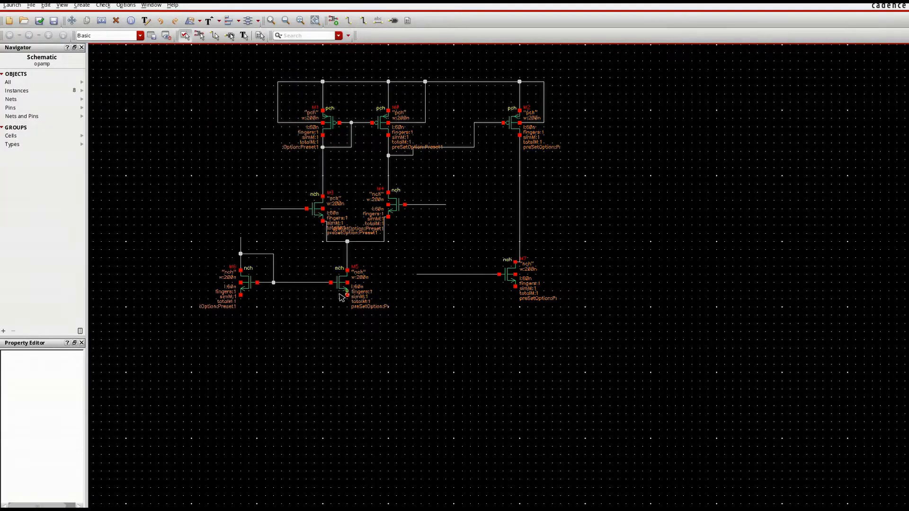
Wire the sources of the three bottom nch transistors to a common ground rail below them.
click(241, 295)
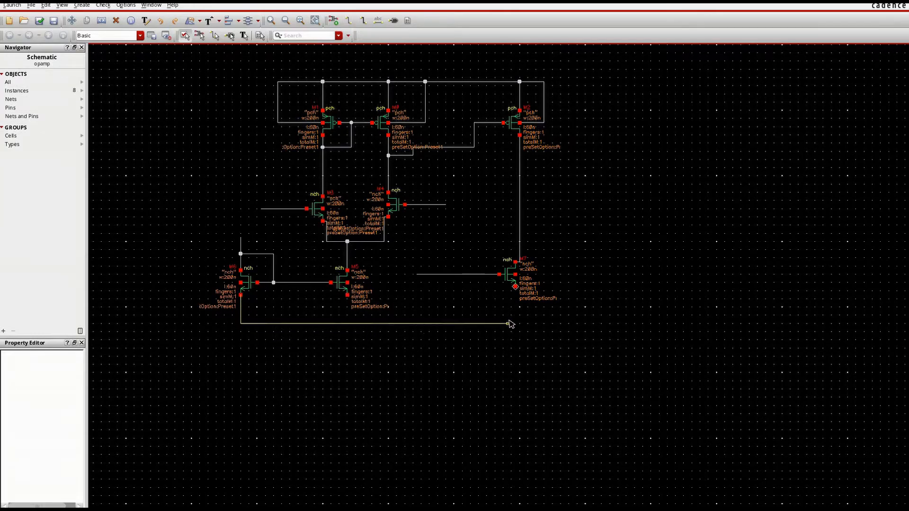
click(515, 286)
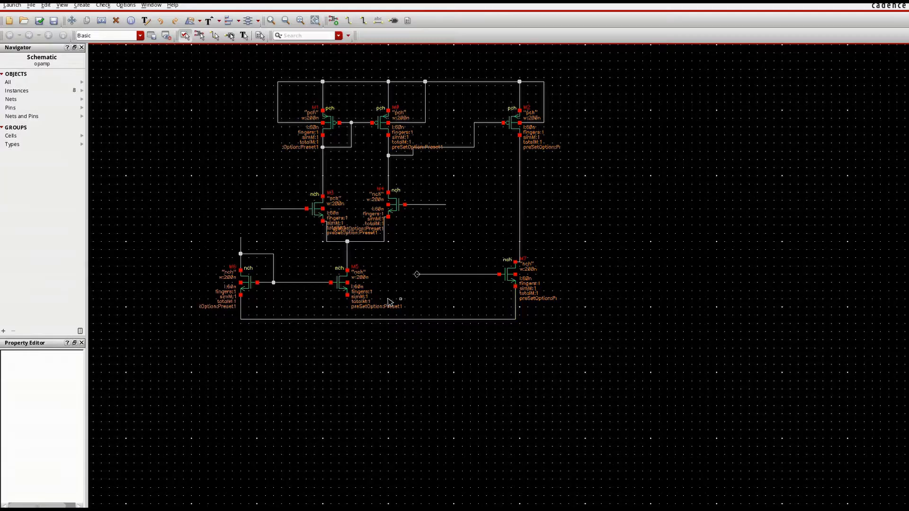
click(347, 295)
click(348, 319)
Wire the bulk terminals of the three bottom nch transistors to the ground rail.
click(348, 283)
click(372, 319)
click(241, 283)
click(241, 319)
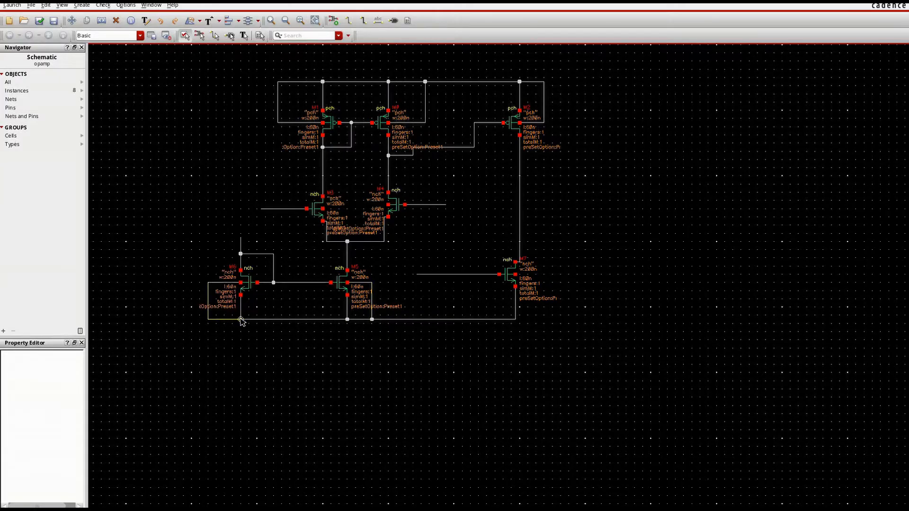
click(515, 274)
click(515, 319)
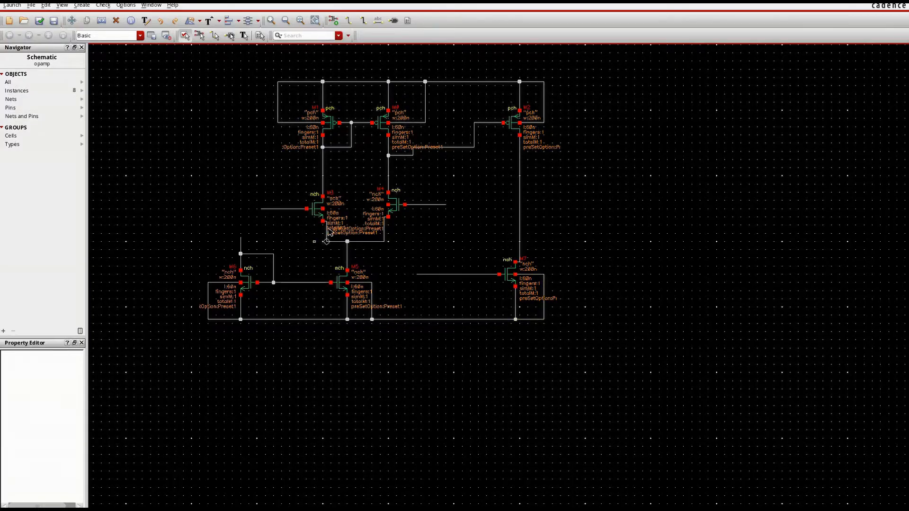
Connect the bottom nch mirror's gate line to the rightmost nch's gate wire, and draw an open output wire from the second stage's drain line.
click(302, 283)
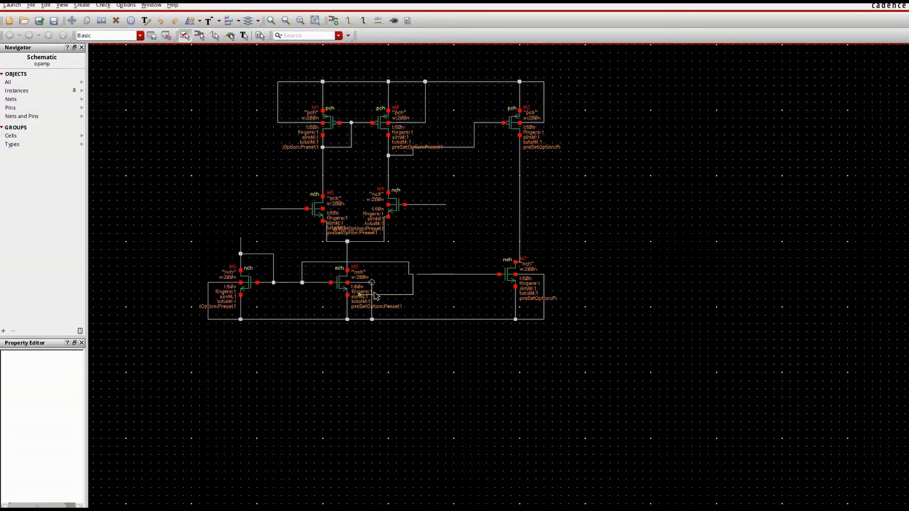
click(416, 276)
click(520, 189)
click(568, 188)
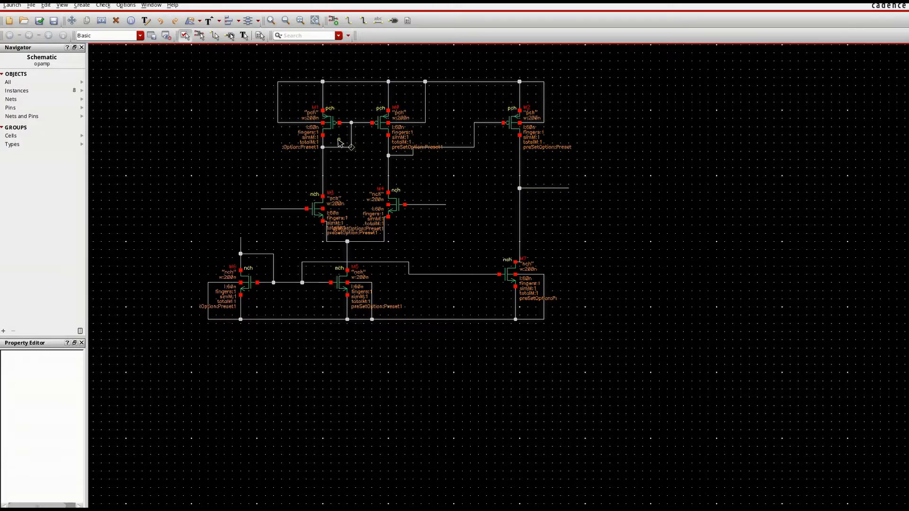
Place input pins VIN+ on the right differential-pair nch's gate wire and VIN- on the left one's gate wire.
click(393, 21)
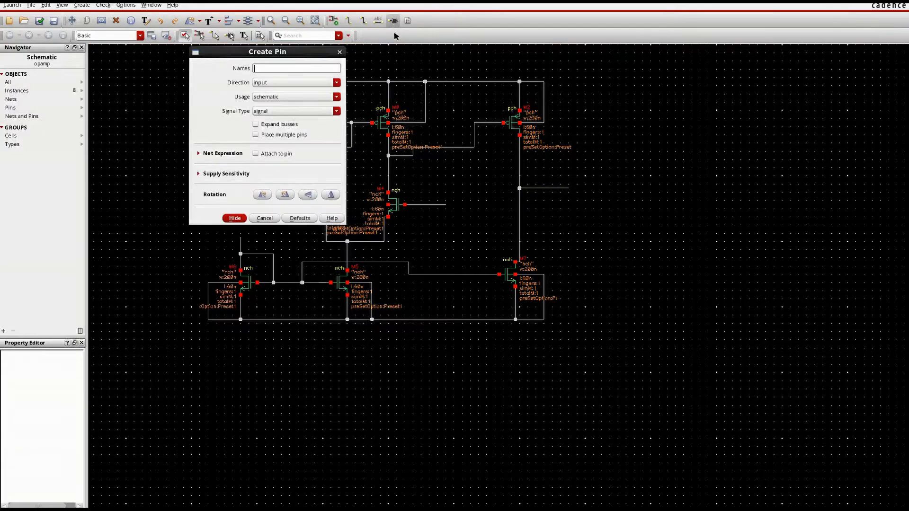
text(VIN+ VIN-)
click(226, 219)
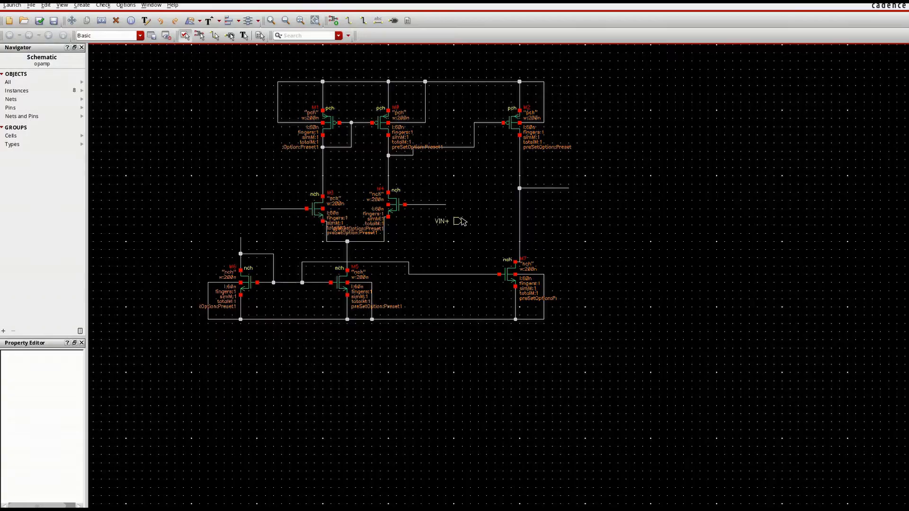
click(452, 205)
key(r)
key(r)
click(260, 208)
key(i)
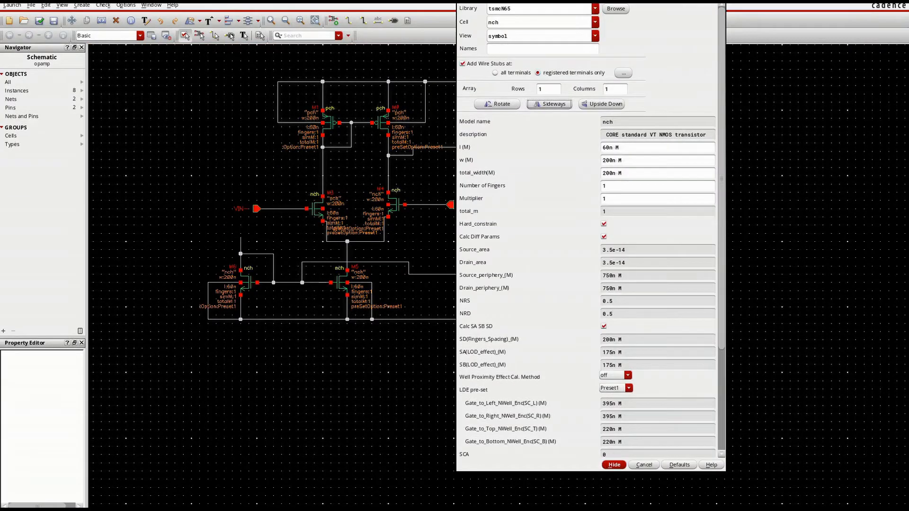
click(716, 1)
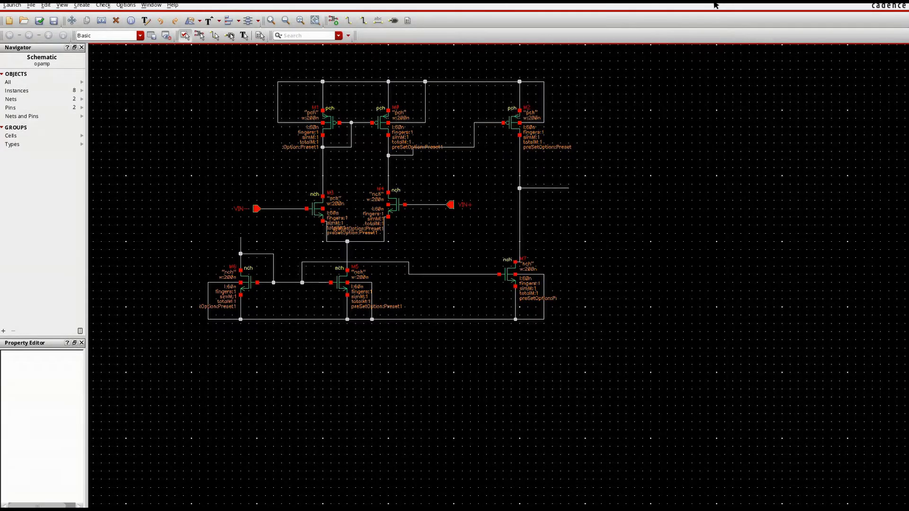
Add an input pin named IBIAS above the bottom-left nch, attached to the wire at its drain.
click(394, 21)
text(IBIAS)
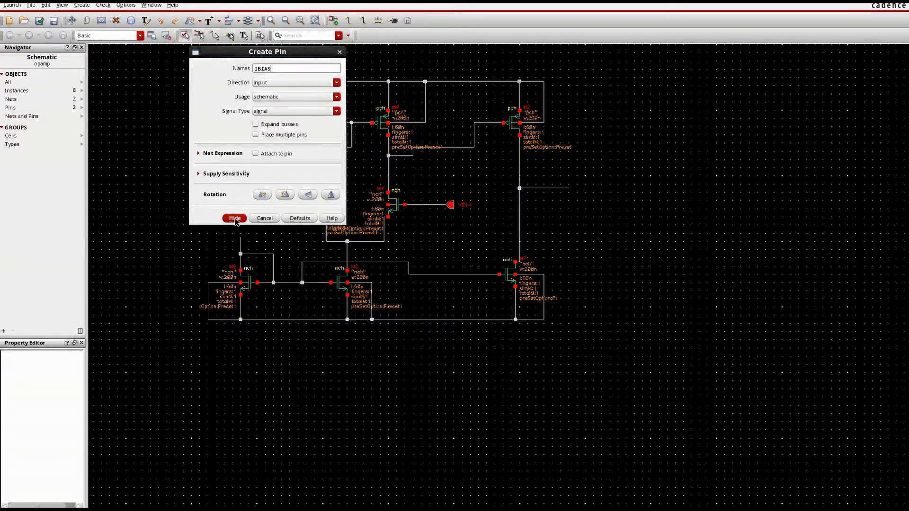
click(235, 218)
right_click(240, 233)
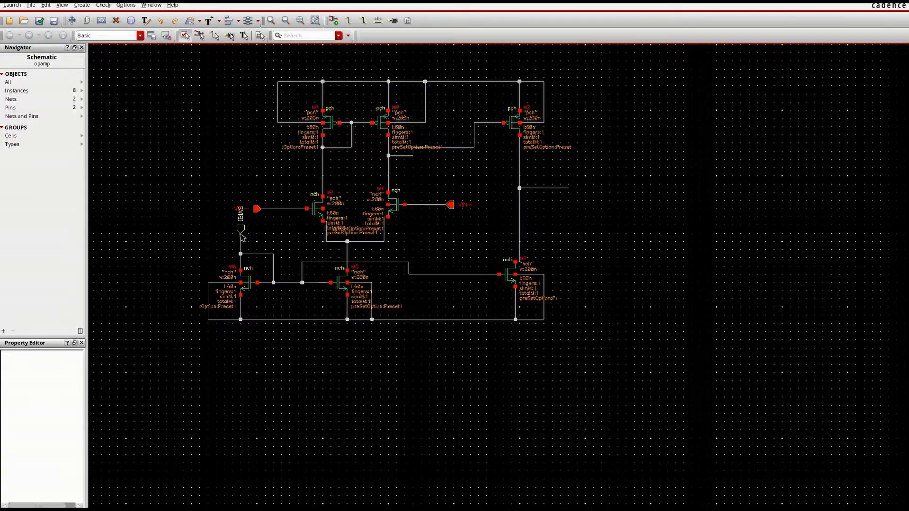
click(241, 233)
click(216, 234)
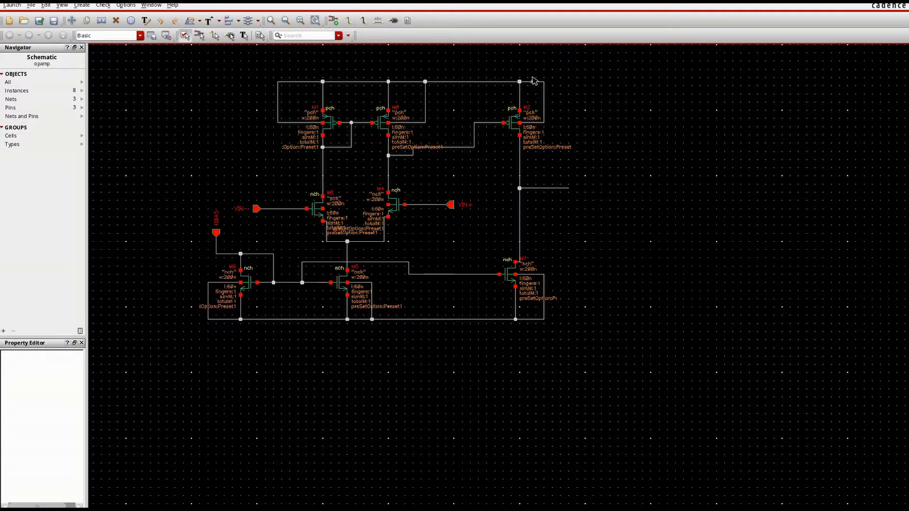
Place an output pin named VOUT at the end of the second stage's open output wire.
click(395, 21)
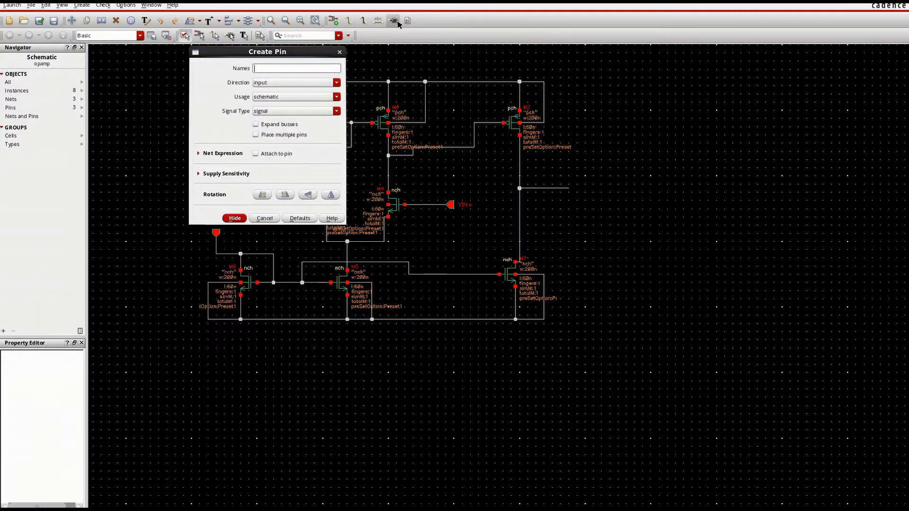
click(286, 84)
click(284, 99)
click(281, 69)
click(231, 218)
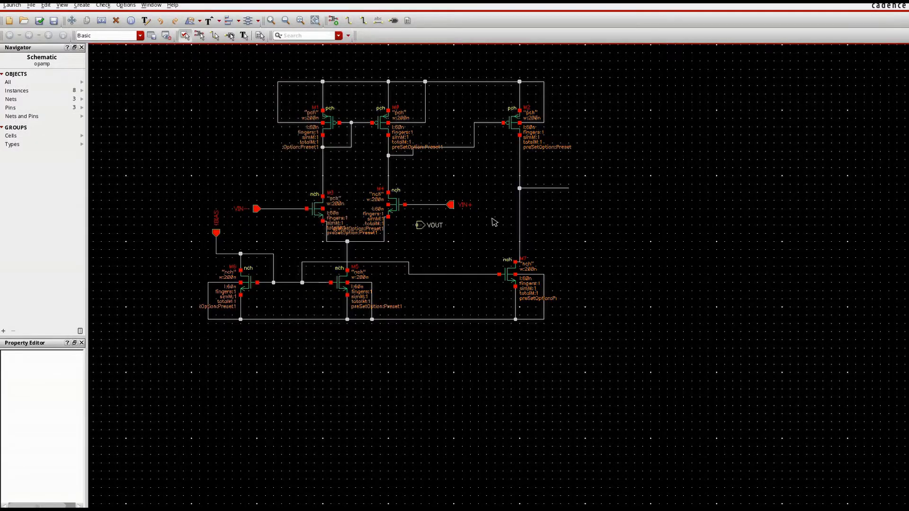
click(572, 188)
Add an input pin named CC connected to the second-stage pch's gate line, and check and save the schematic.
click(393, 20)
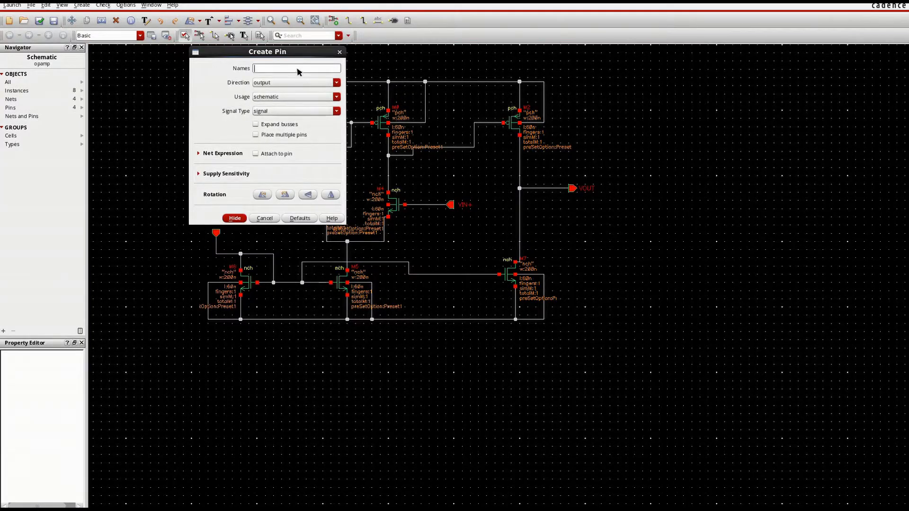
click(299, 83)
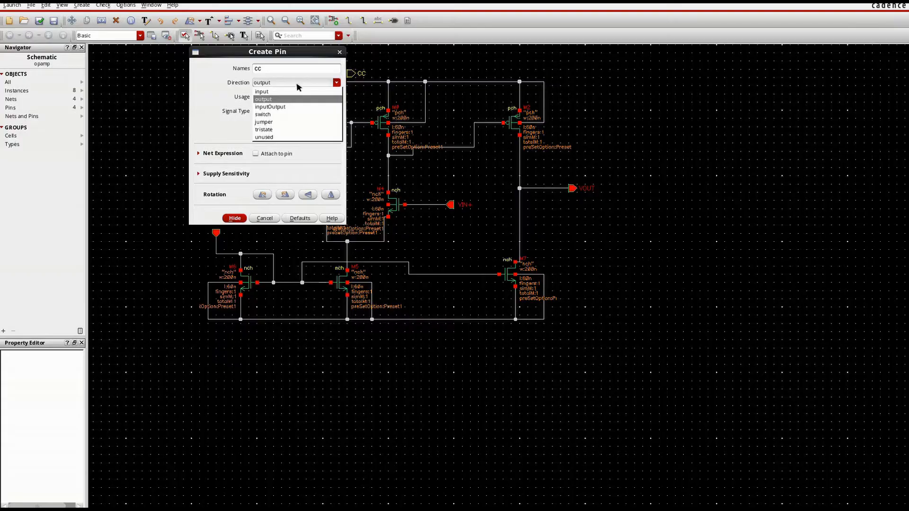
click(297, 99)
click(235, 218)
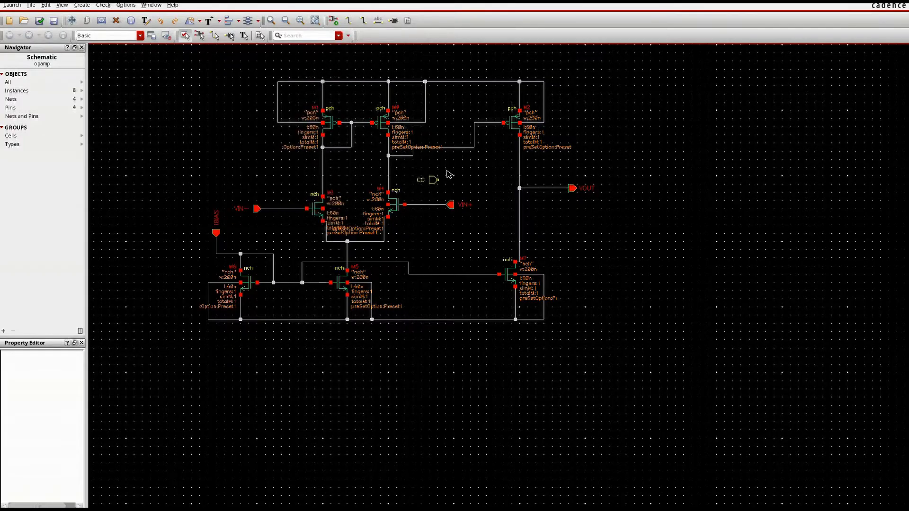
right_click(471, 173)
click(458, 170)
click(457, 147)
click(39, 20)
key(Return)
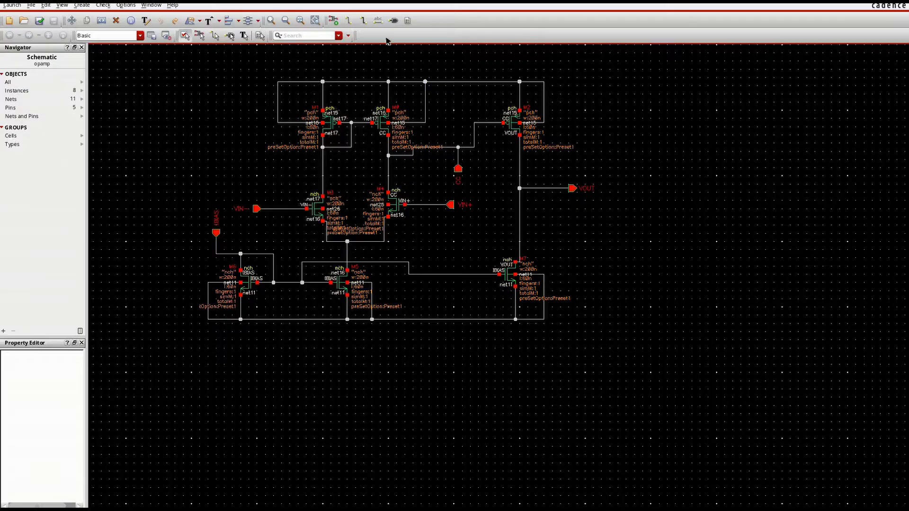
Place inputOutput pins VDD above the supply rail and GND below the ground rail.
click(393, 21)
click(292, 83)
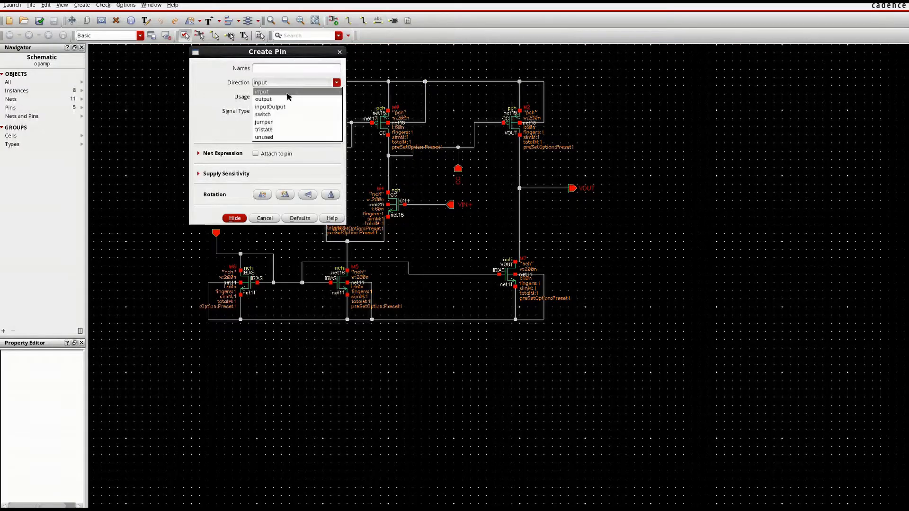
click(287, 106)
click(282, 70)
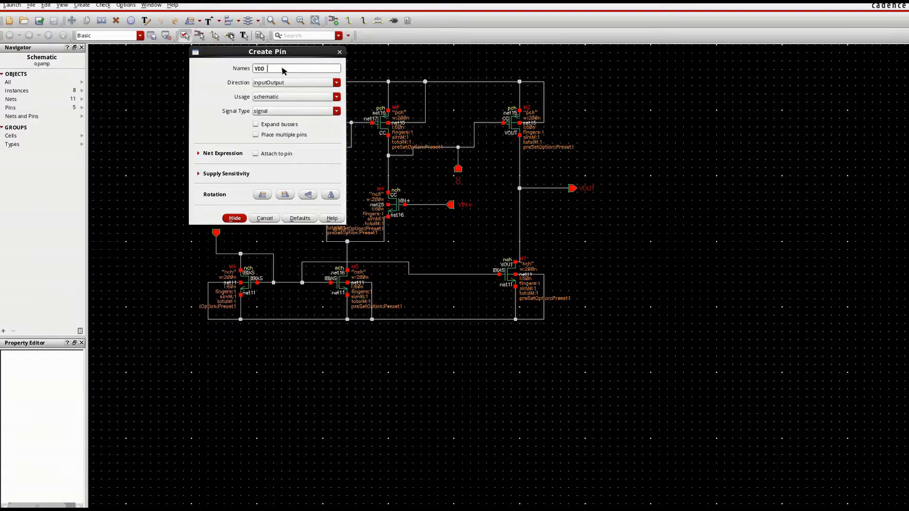
click(234, 218)
click(399, 61)
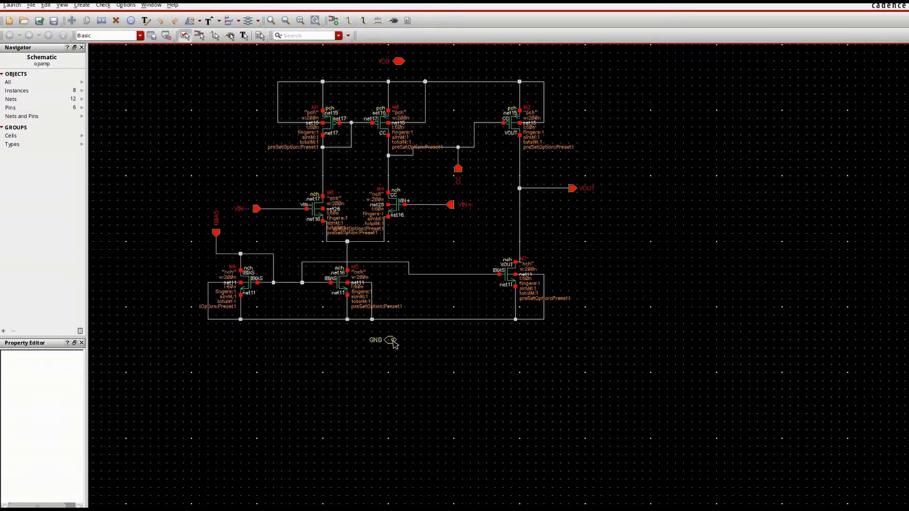
click(386, 349)
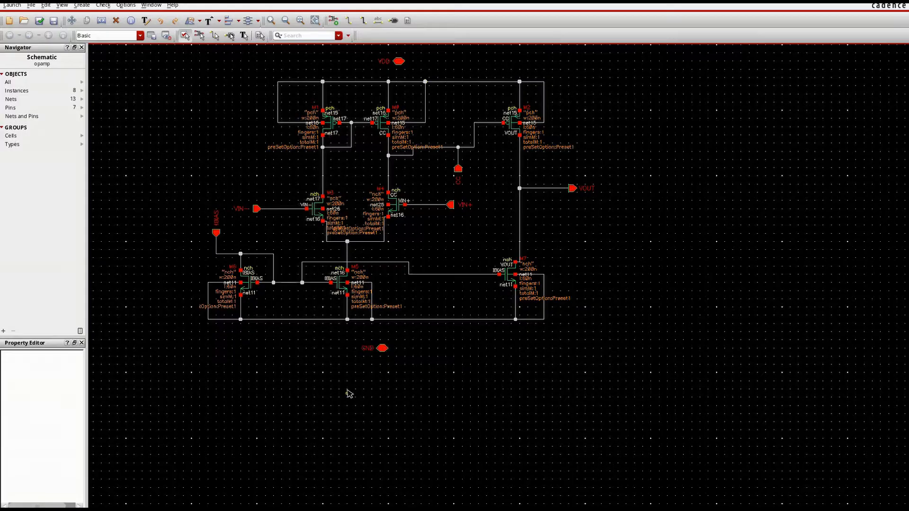
Wire the GND pin to the ground rail and the VDD pin to the supply rail.
key(w)
click(383, 348)
click(385, 319)
click(399, 62)
click(401, 82)
Wire the bulks of both differential-pair nch transistors together and down to the ground rail, and check and save.
click(323, 208)
click(359, 204)
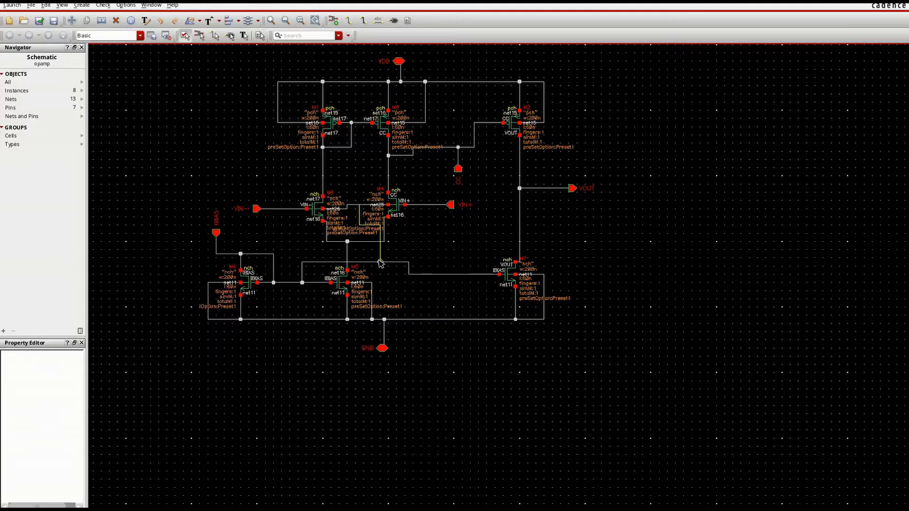
click(408, 320)
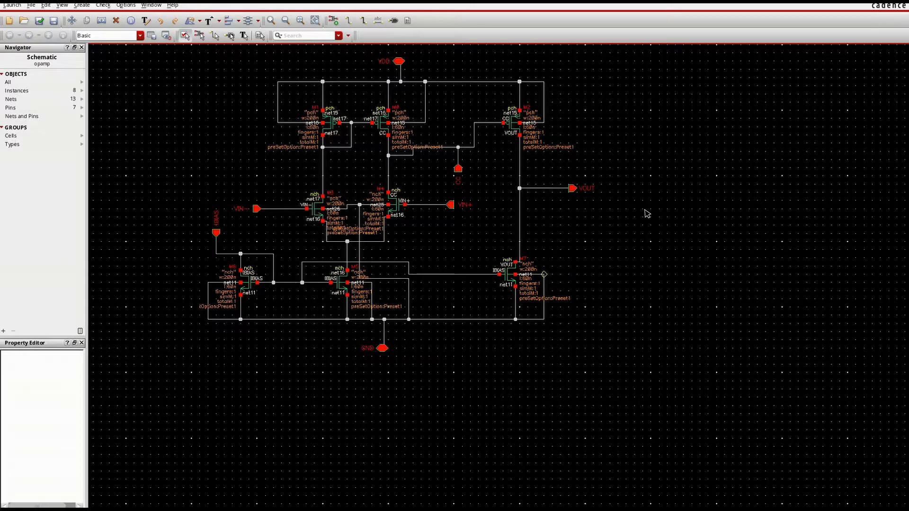
click(45, 22)
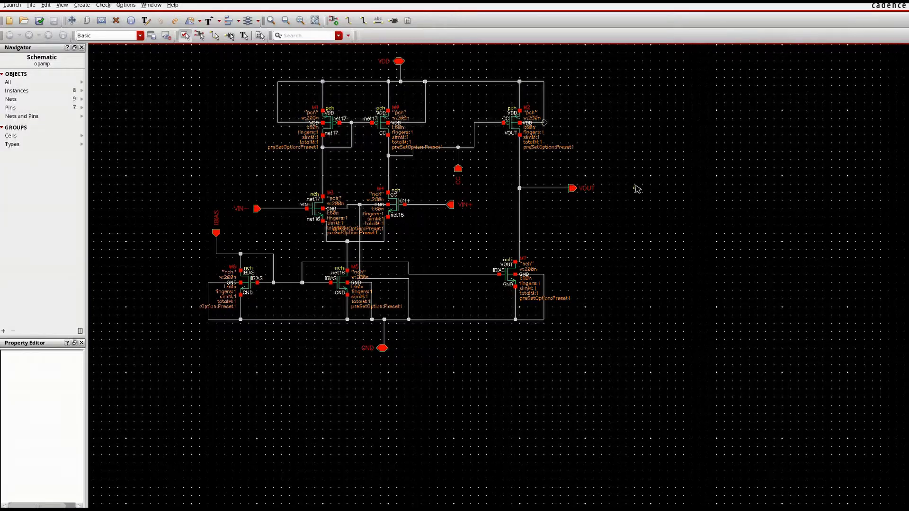
Select the differential-pair nch transistors and set M3's width to 6u and length to 1u.
ctrl+scroll(667, 170, down, 4)
ctrl+scroll(666, 170, up, 4)
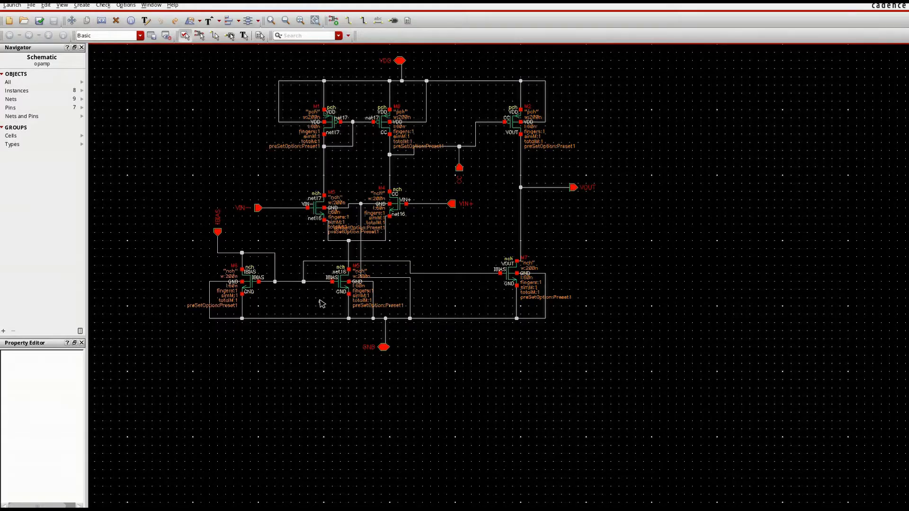
drag(427, 234, 289, 182)
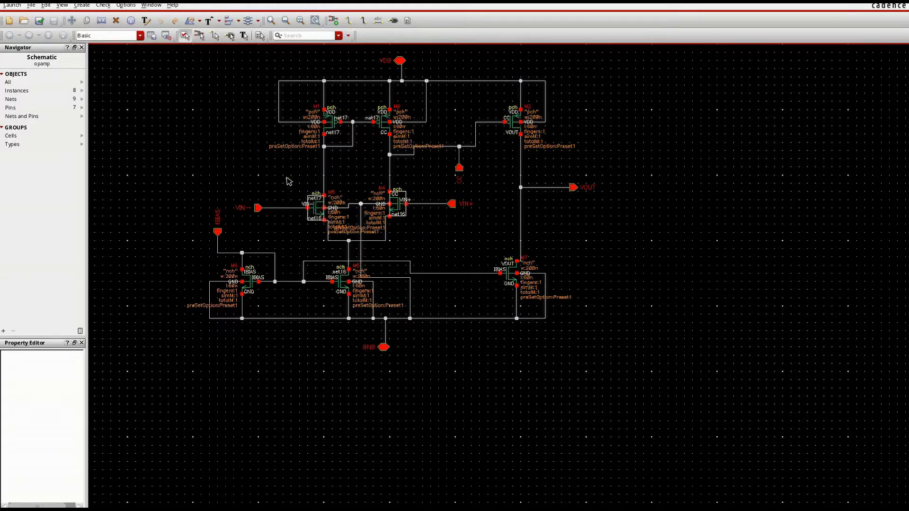
key(q)
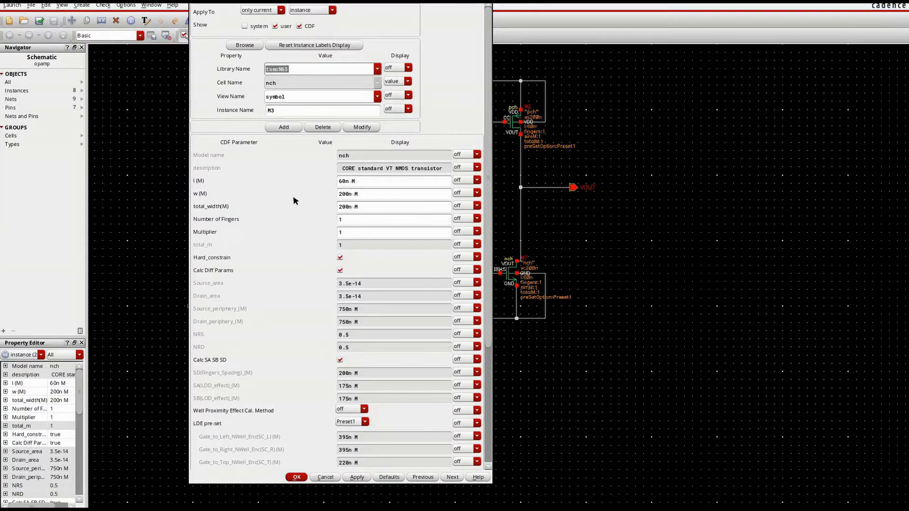
triple_click(360, 195)
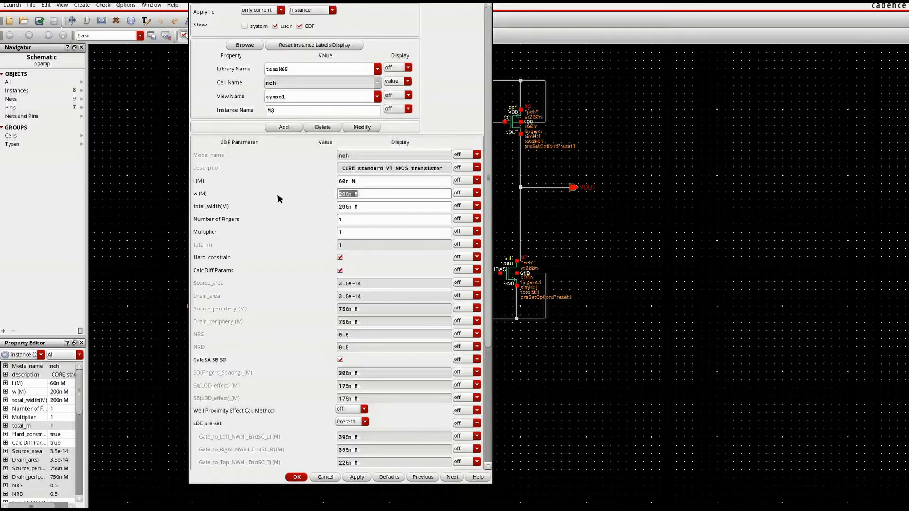
text(6u)
triple_click(362, 183)
text(1)
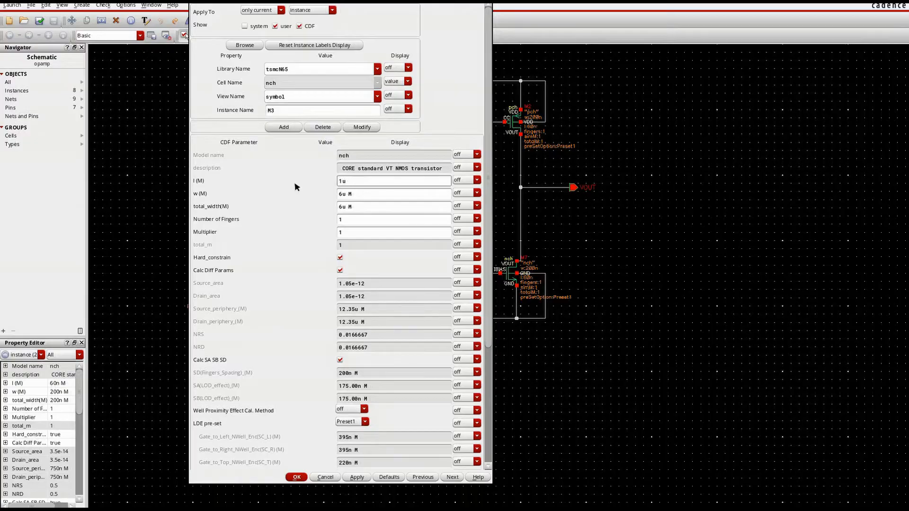
text(u)
click(358, 478)
click(297, 477)
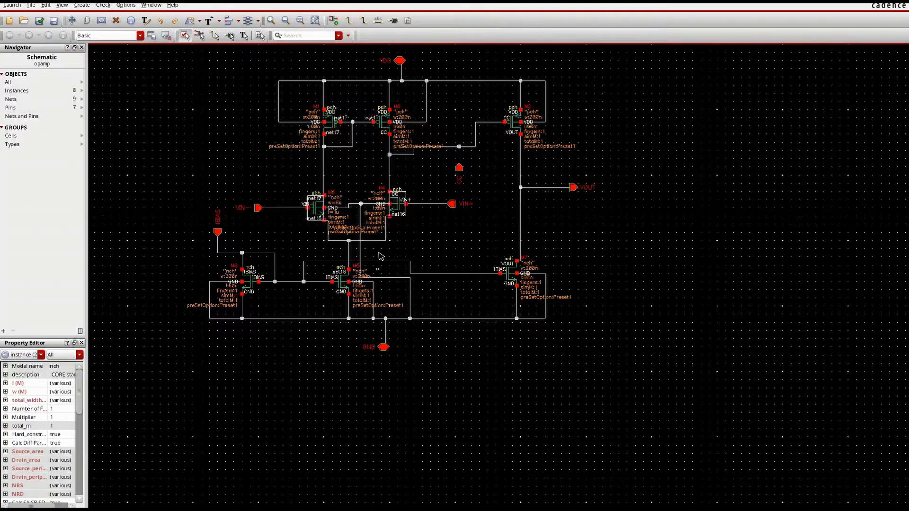
Apply the 6u width and 1u length to all selected instances so that M4 matches M3.
key(q)
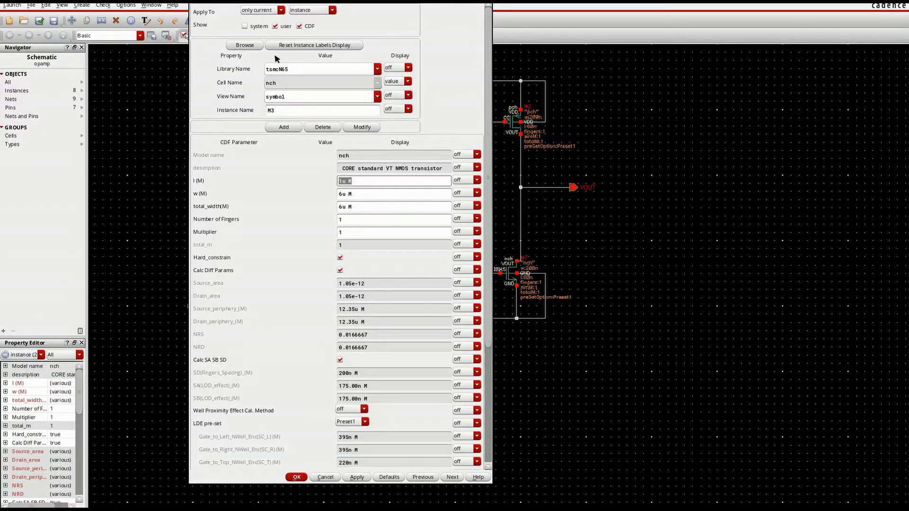
click(264, 11)
click(257, 26)
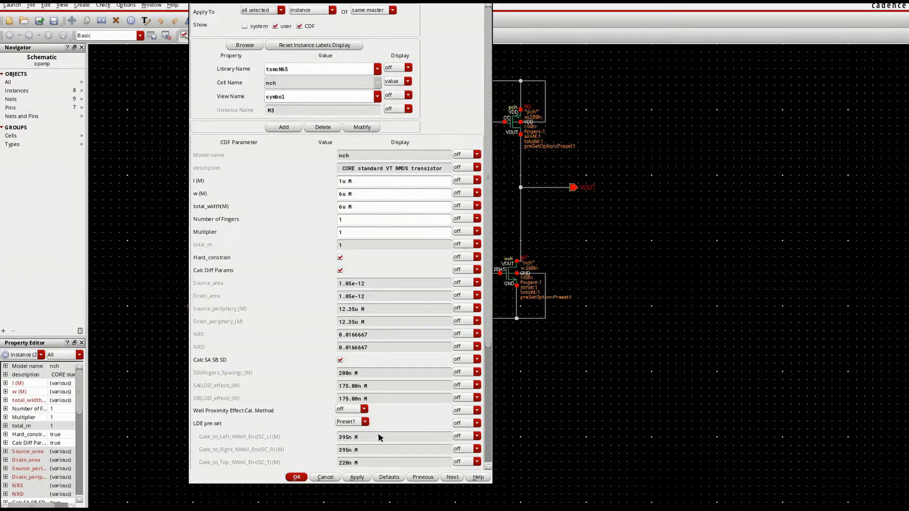
click(297, 477)
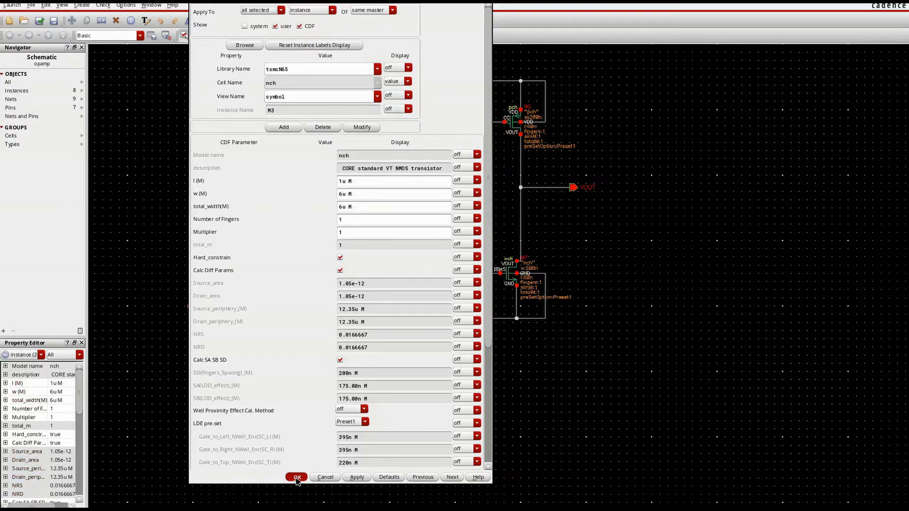
ctrl+scroll(374, 208, up, 3)
ctrl+scroll(512, 269, down, 2)
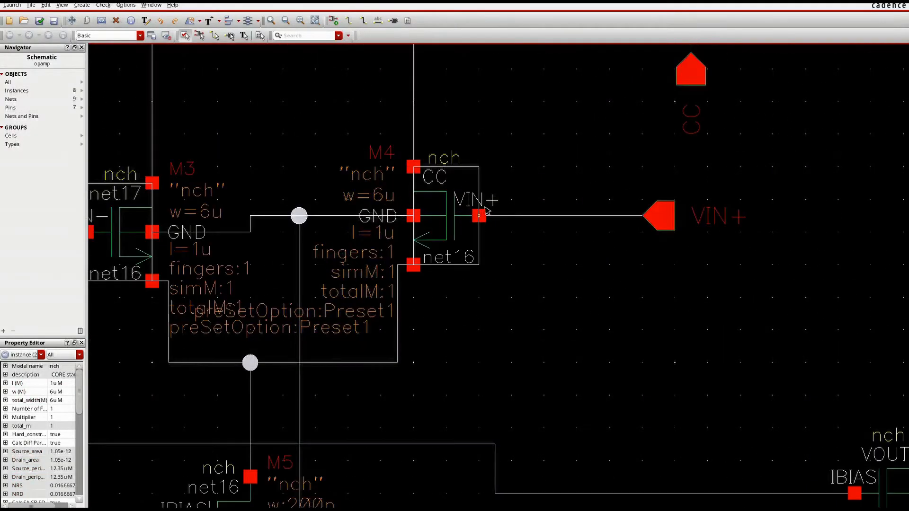
click(521, 283)
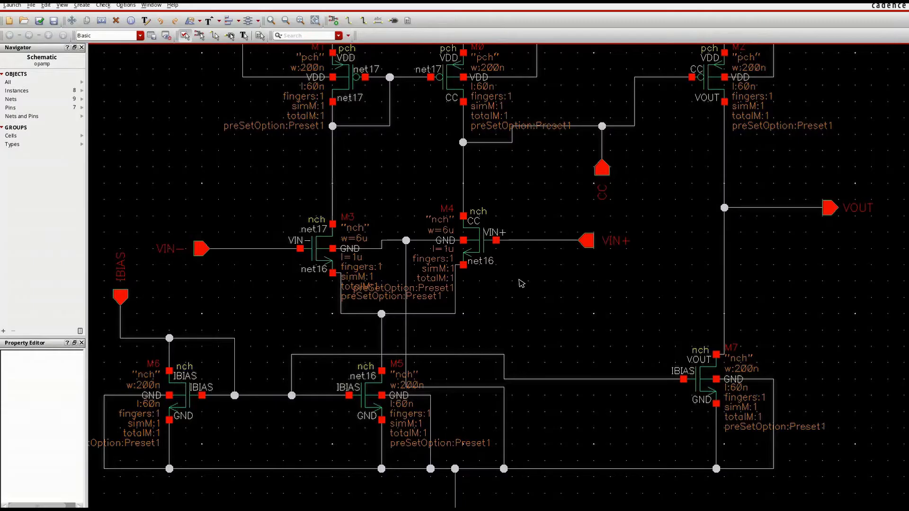
Select the load pch transistors M1 and M0 and set M1's length to 1u and width to 14u.
ctrl+scroll(508, 306, down, 2)
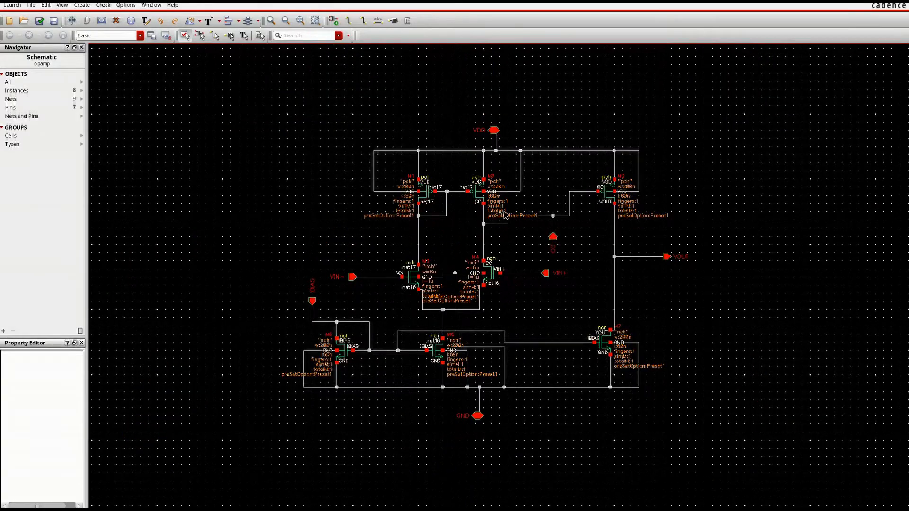
drag(509, 214, 369, 166)
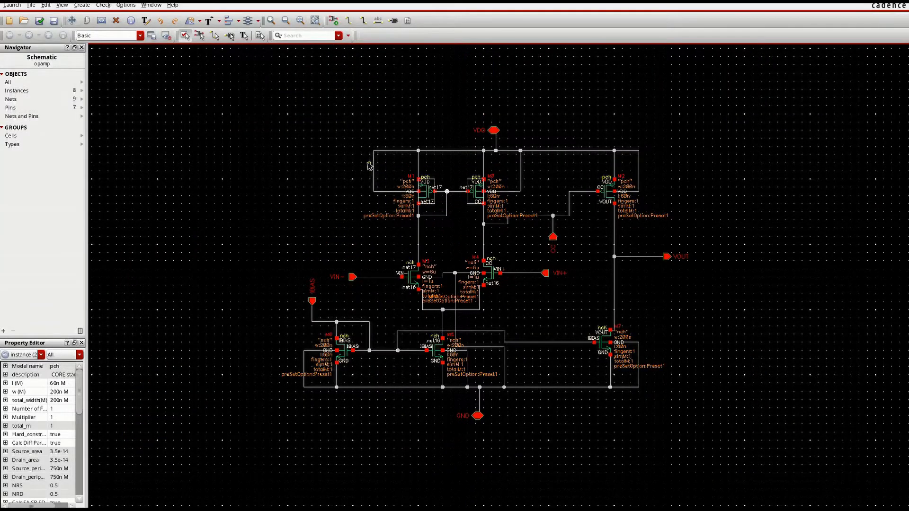
key(q)
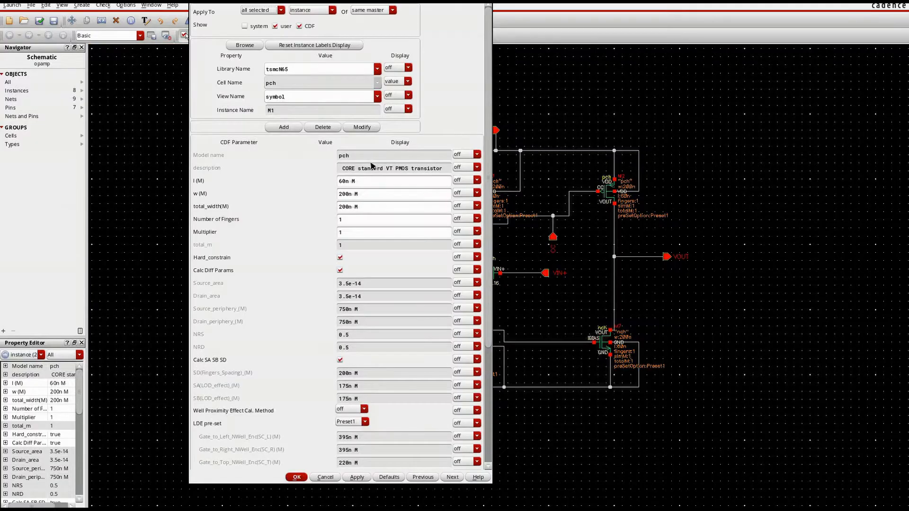
click(349, 182)
double_click(349, 182)
text(1)
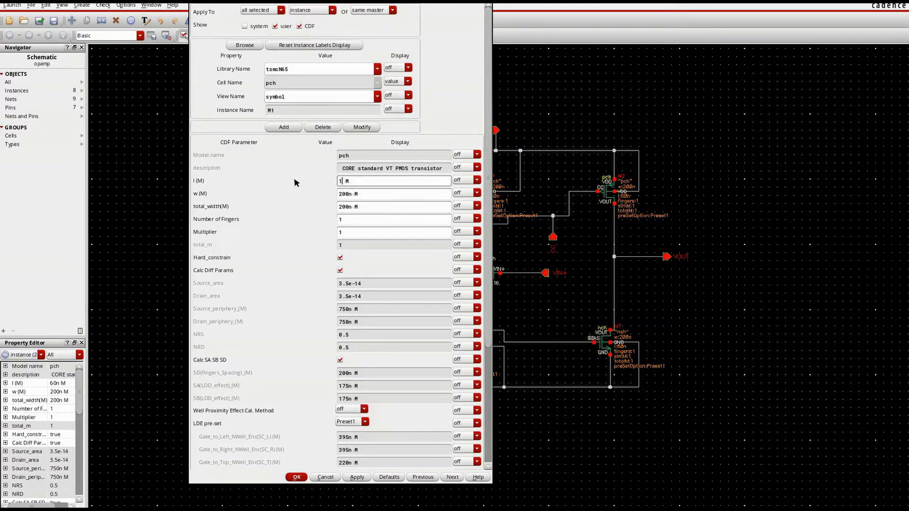
text(u)
click(349, 206)
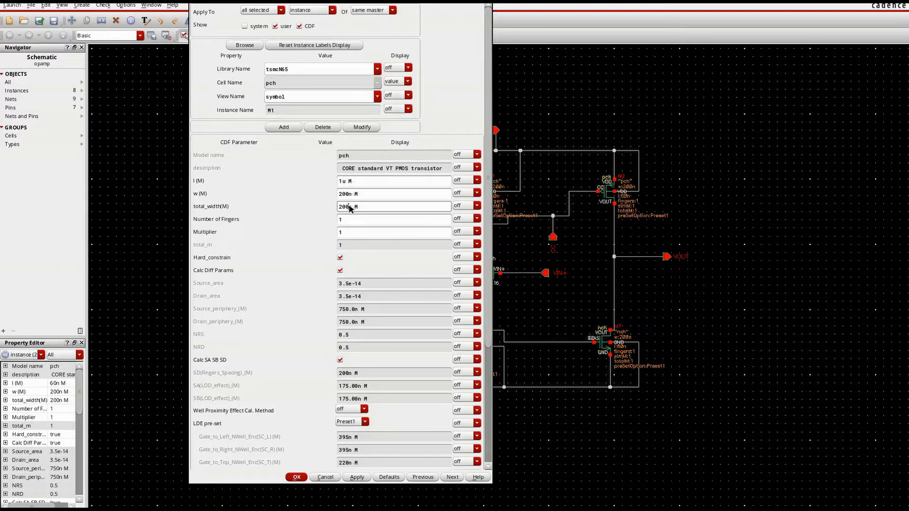
drag(351, 194, 304, 197)
text(14)
Apply the 1u length and 14u width to all selected pch instances, and clear the selection.
click(252, 11)
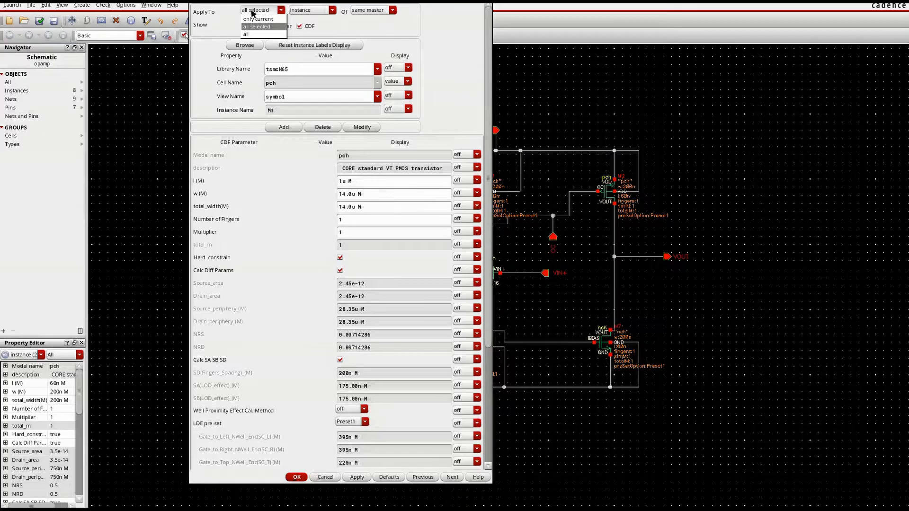
click(256, 27)
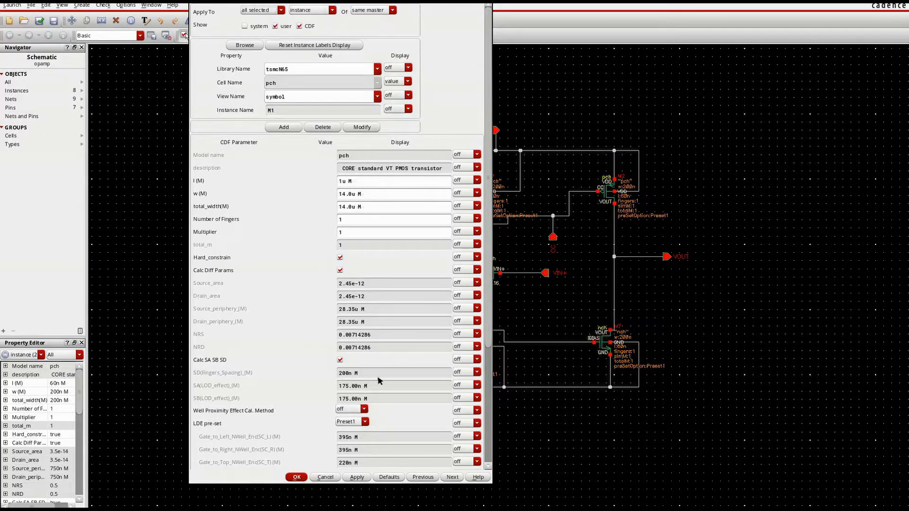
click(297, 477)
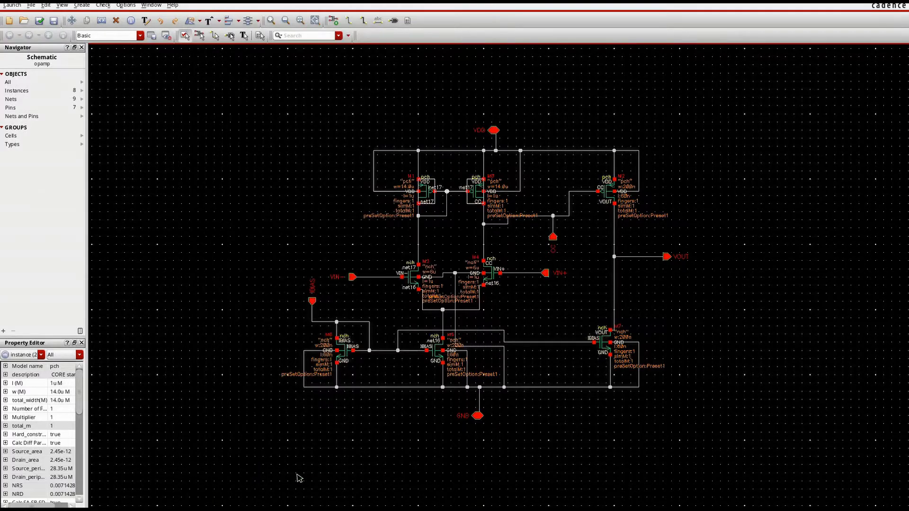
click(512, 455)
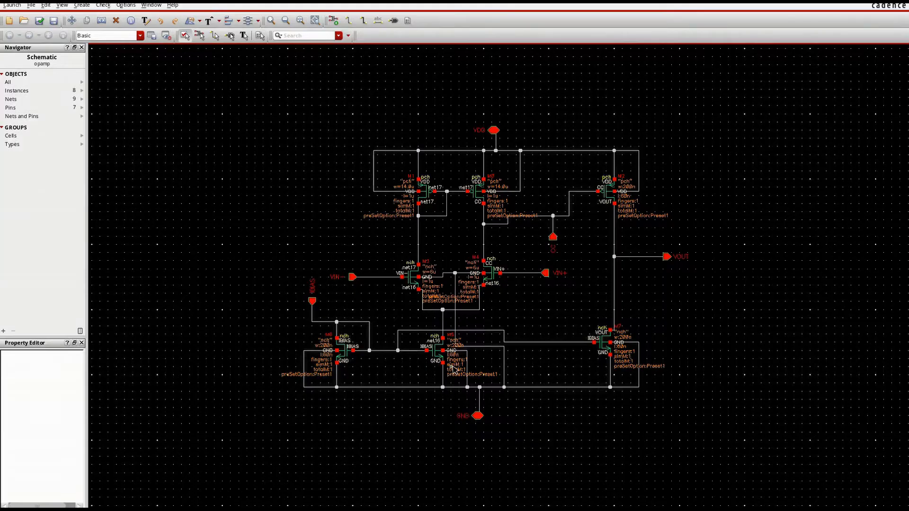
Select the current-mirror nch transistors M5 and M6 and set their width to 8.42u and length to 1u.
drag(456, 370, 288, 320)
key(q)
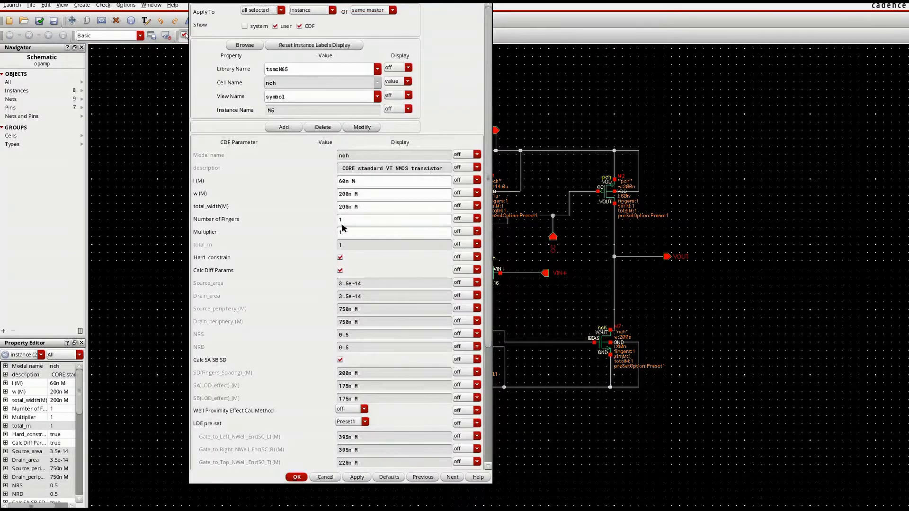
double_click(349, 194)
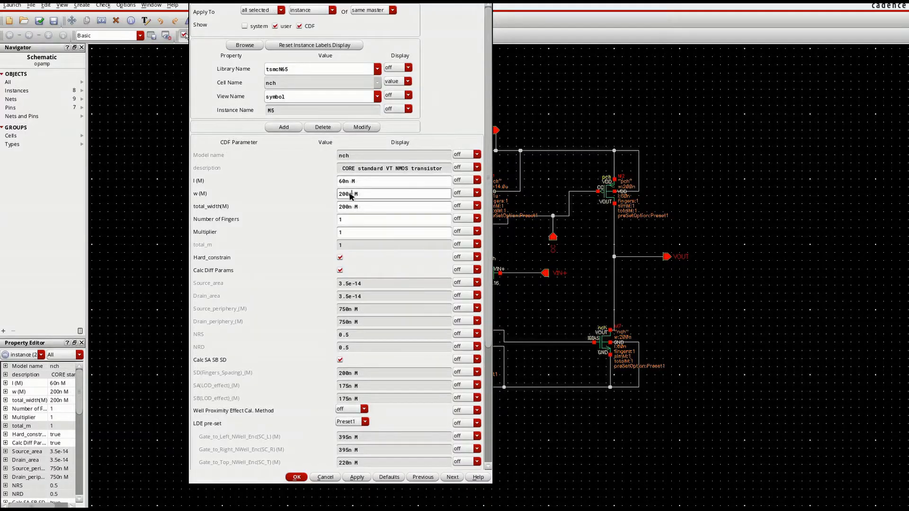
text(8.42u)
double_click(354, 180)
text(1)
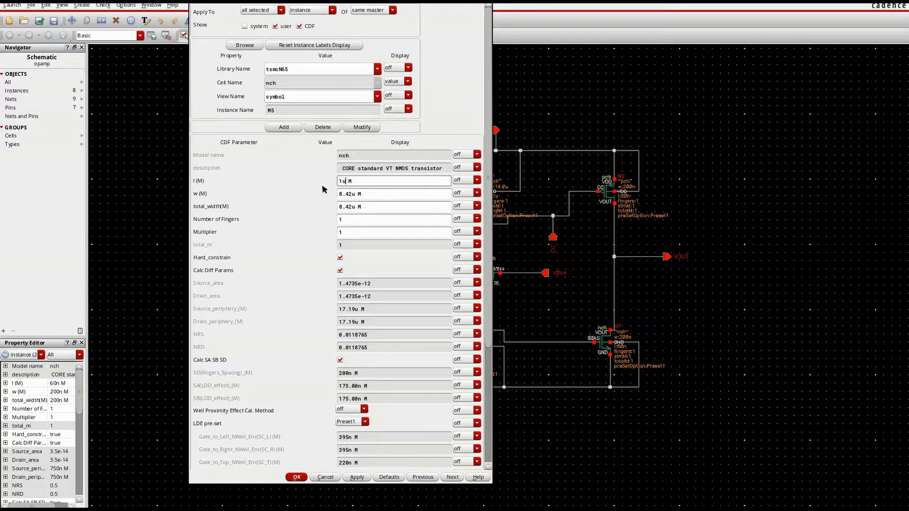
click(297, 477)
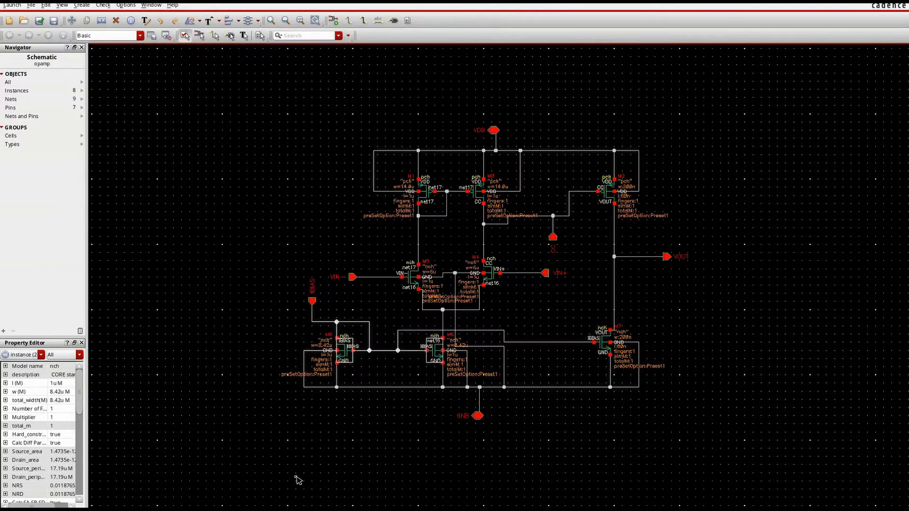
Set the output-stage pch transistor M2's length to 200n and width to 65u.
click(605, 190)
key(q)
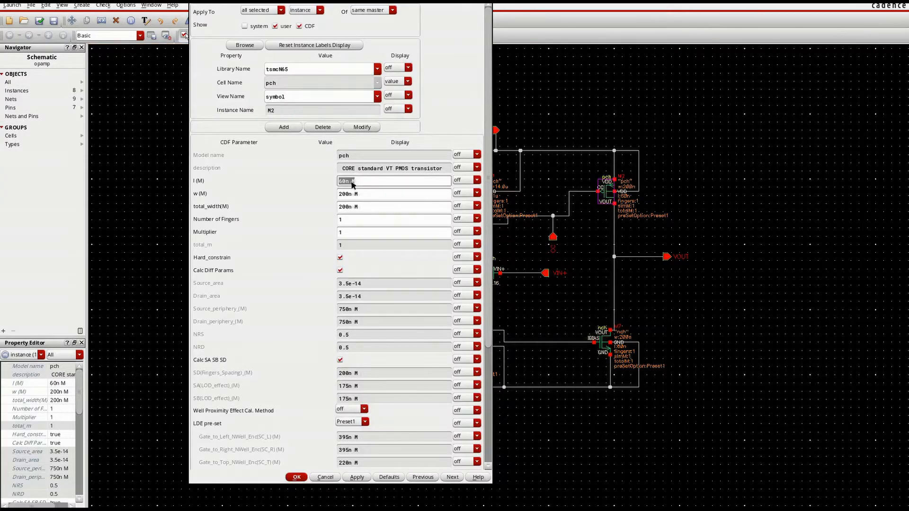
drag(348, 185, 331, 188)
text(20)
click(355, 209)
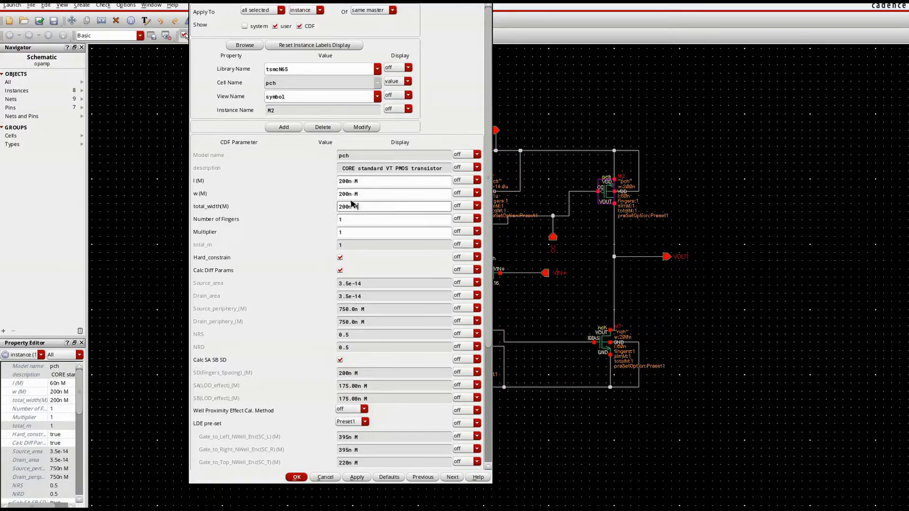
double_click(344, 194)
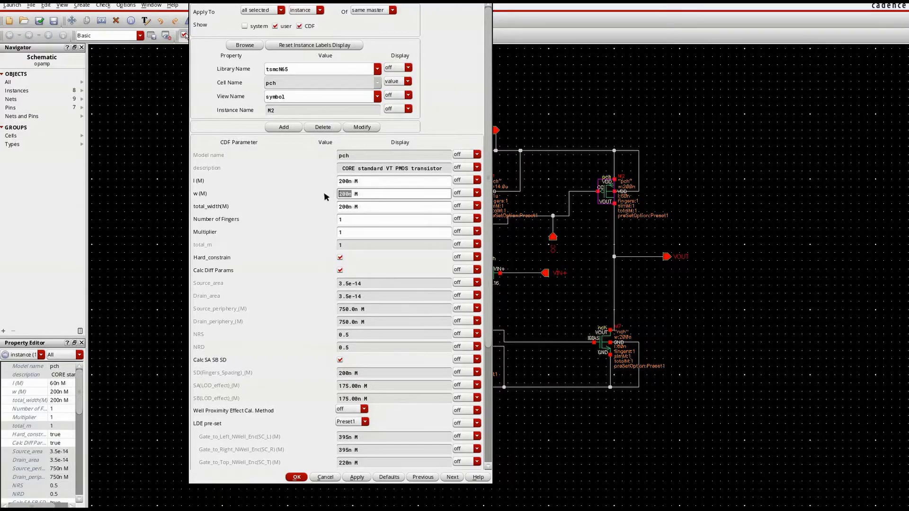
text(65.0u)
click(396, 219)
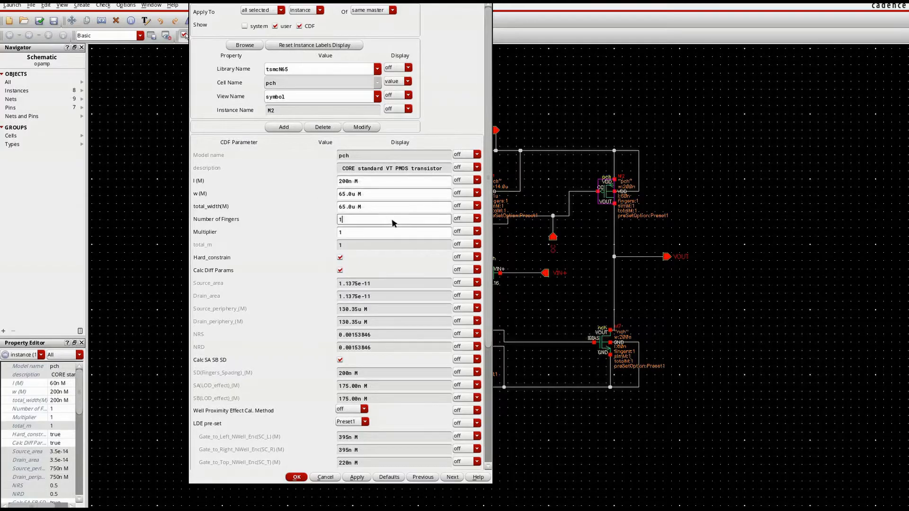
click(357, 477)
click(296, 477)
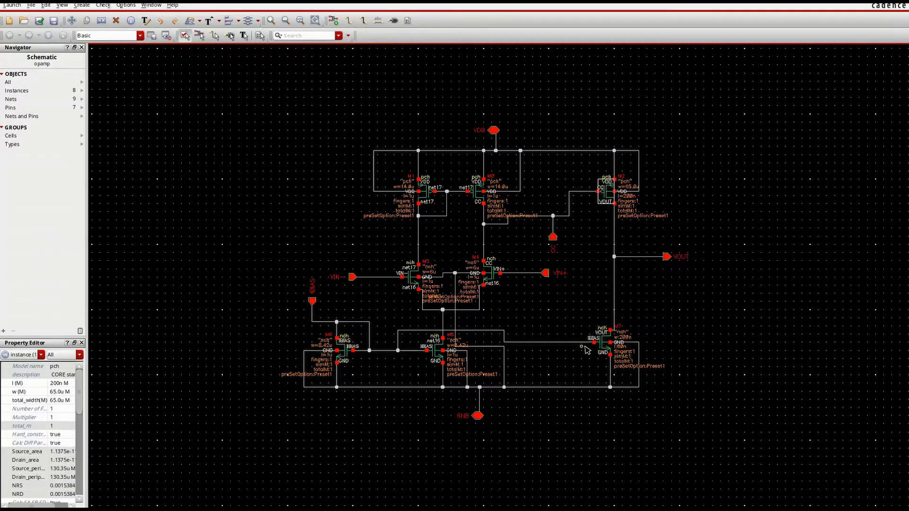
Set the output-stage nch transistor M7's length to 1u and width to 38.82u, and check and save the schematic.
click(605, 349)
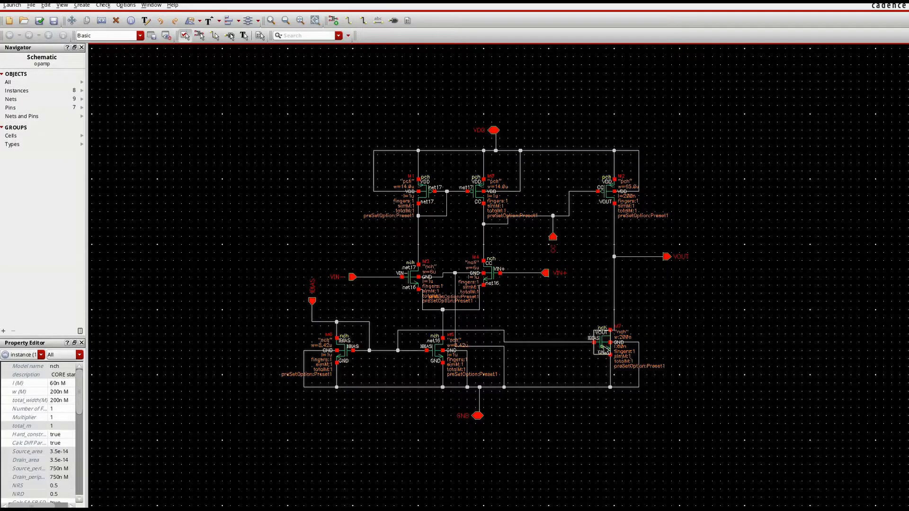
key(q)
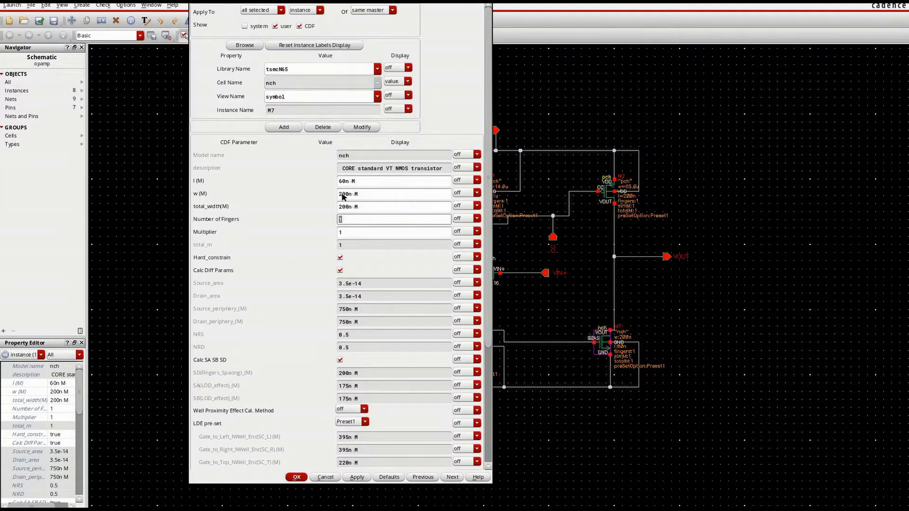
double_click(350, 185)
text(1u)
click(352, 221)
click(351, 194)
double_click(352, 195)
text(38.82u)
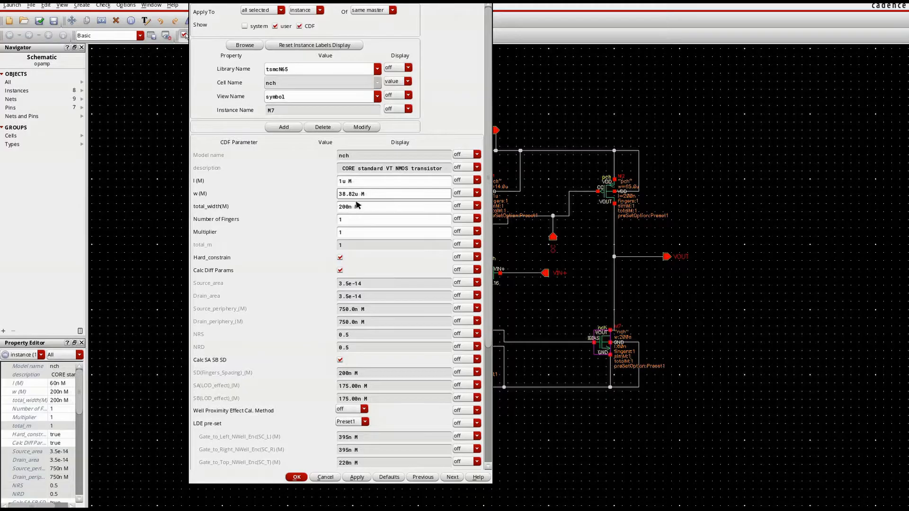
click(355, 476)
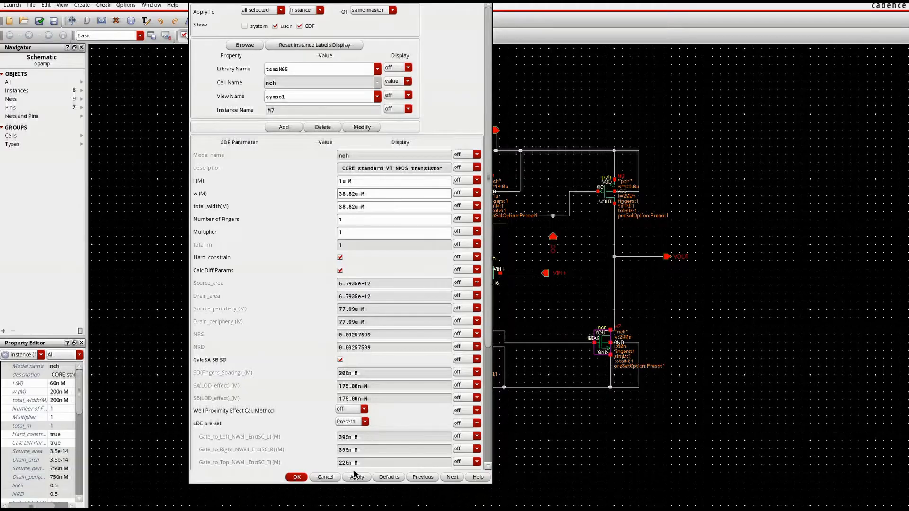
click(297, 477)
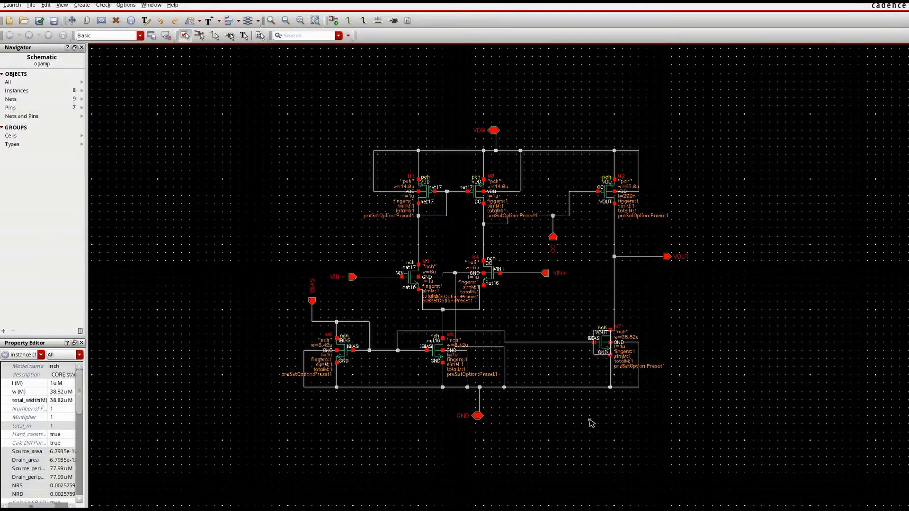
click(38, 25)
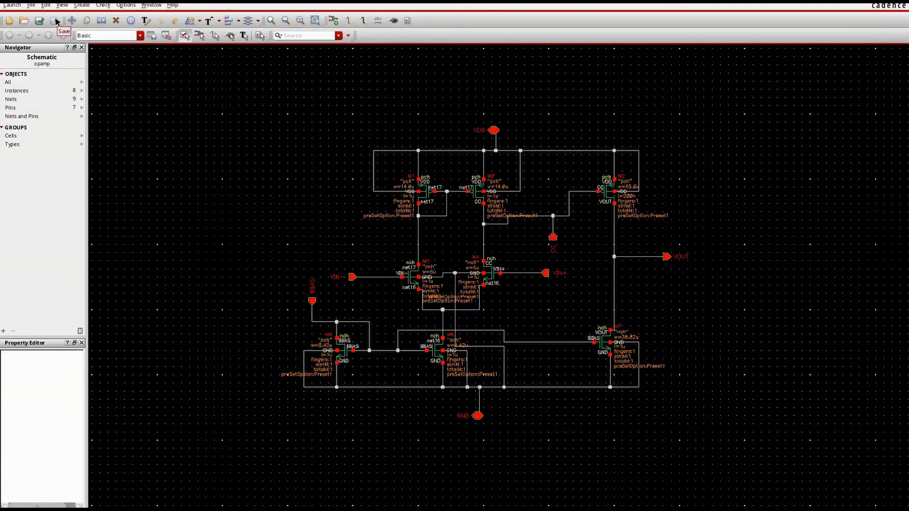
Start creating a symbol cellview from the opamp schematic cellview, accepting the source and destination settings.
click(83, 6)
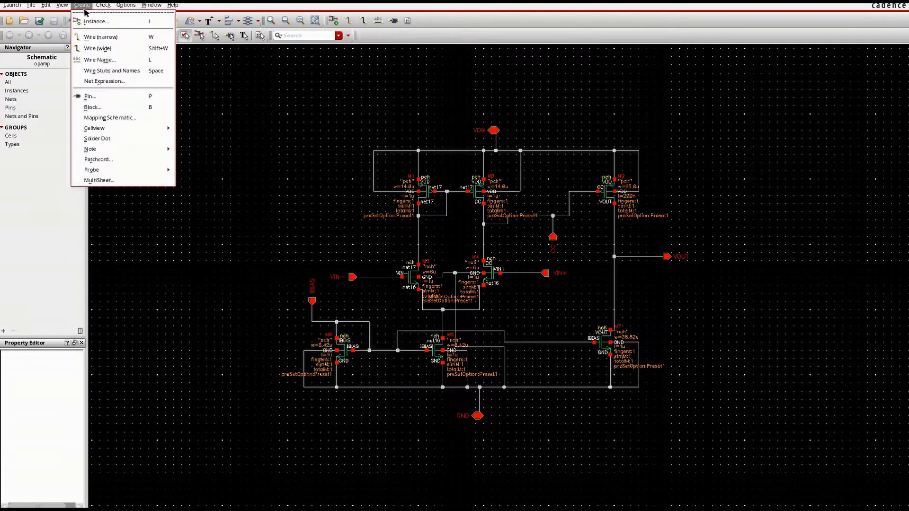
mouse_move(119, 127)
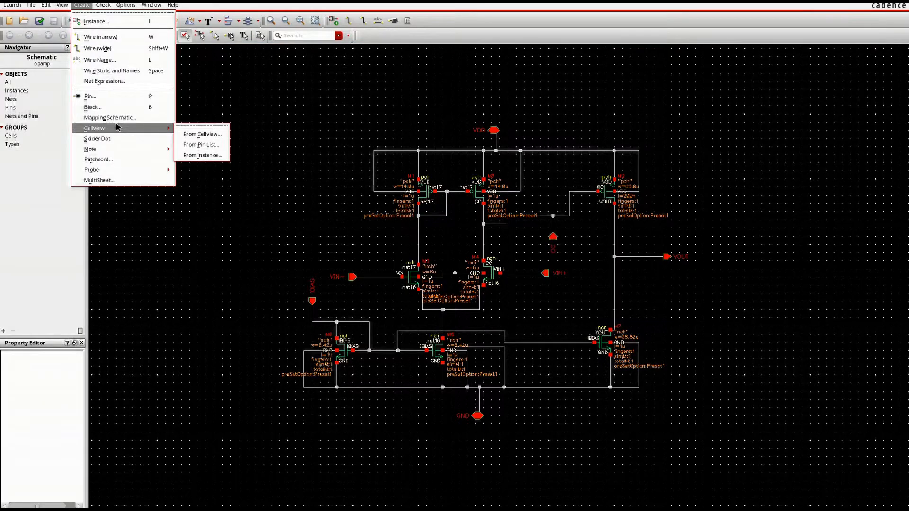
click(188, 135)
click(306, 200)
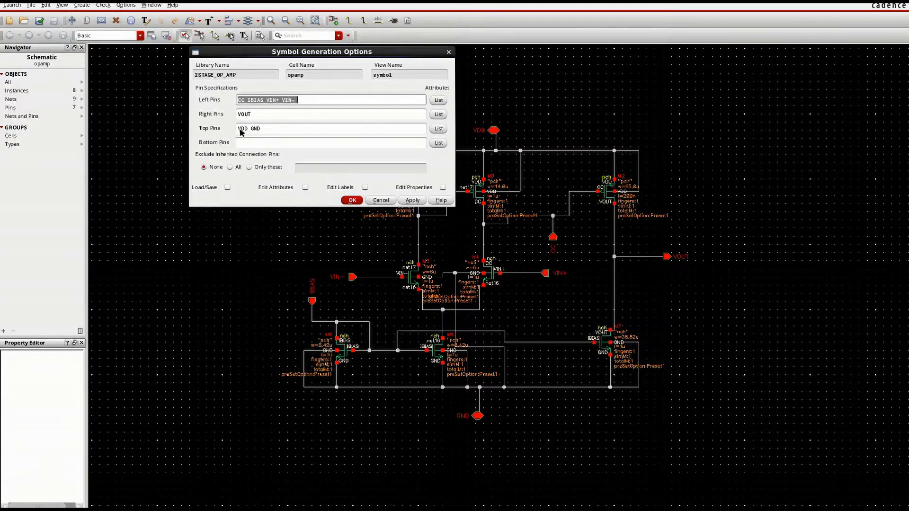
Move the GND pin from the symbol's top pins to its bottom pins.
drag(261, 130, 253, 134)
right_click(253, 132)
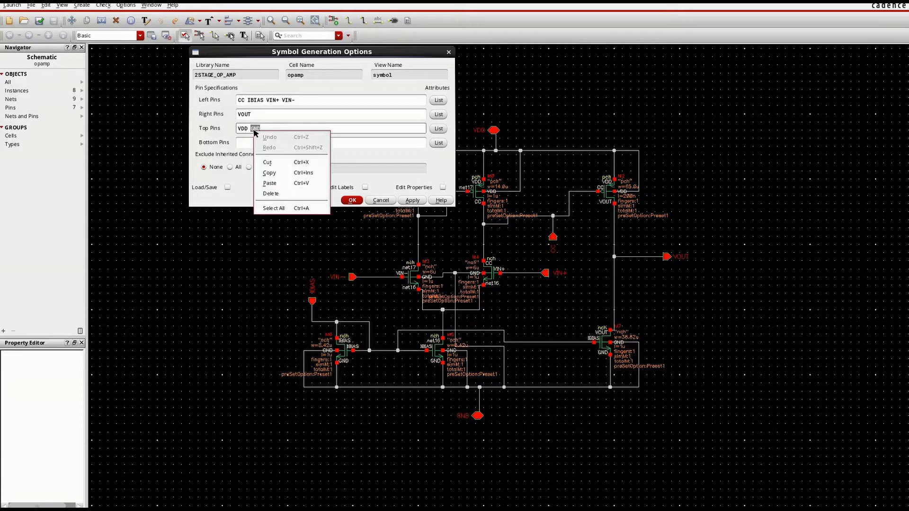
click(267, 161)
right_click(256, 145)
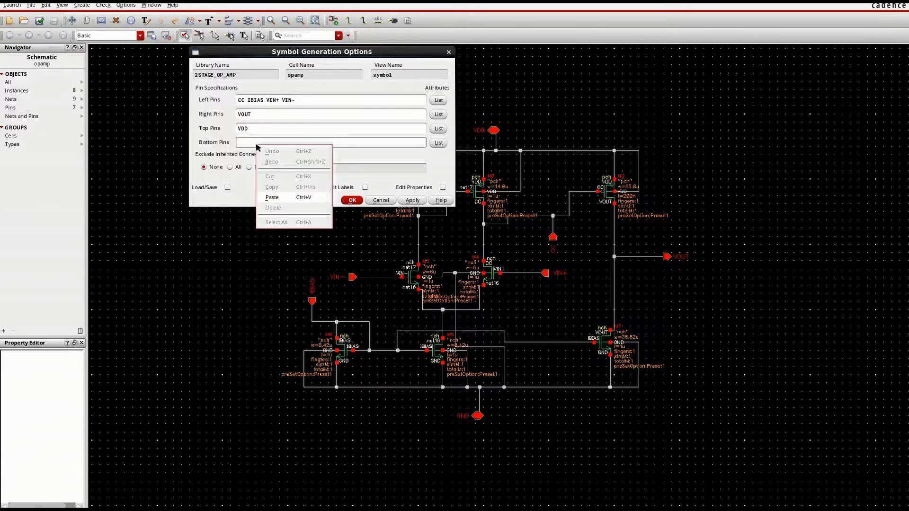
click(273, 197)
Move the CC and IBIAS pins from the symbol's left pins to its top pins, and generate the symbol in a maximized editor.
drag(262, 101, 238, 101)
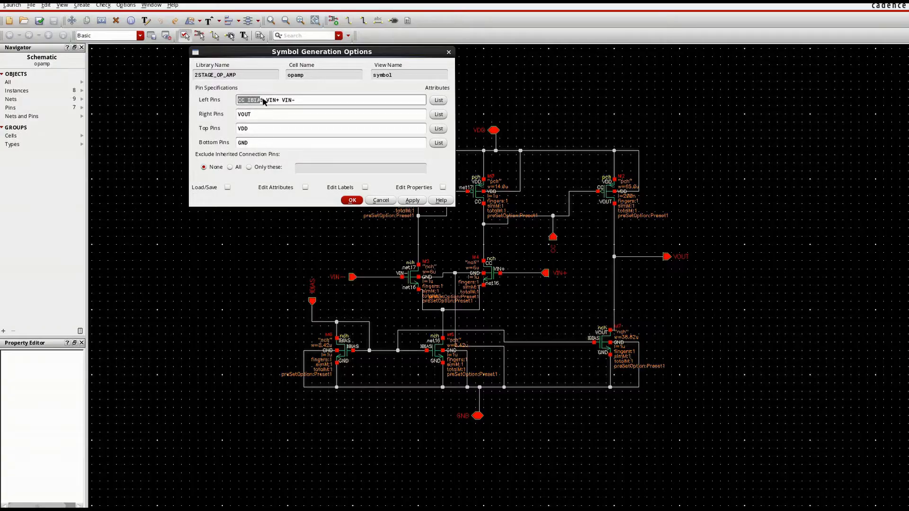
right_click(240, 100)
click(259, 128)
click(260, 132)
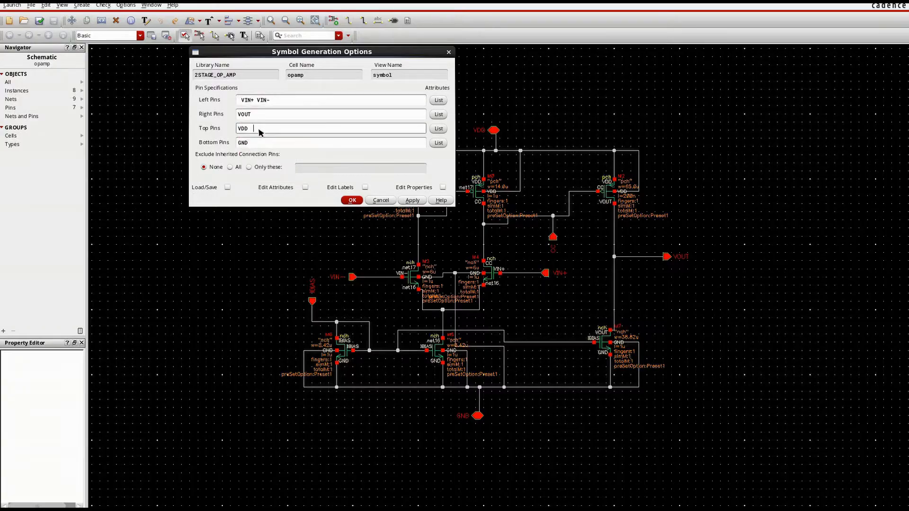
right_click(259, 131)
click(277, 184)
click(241, 100)
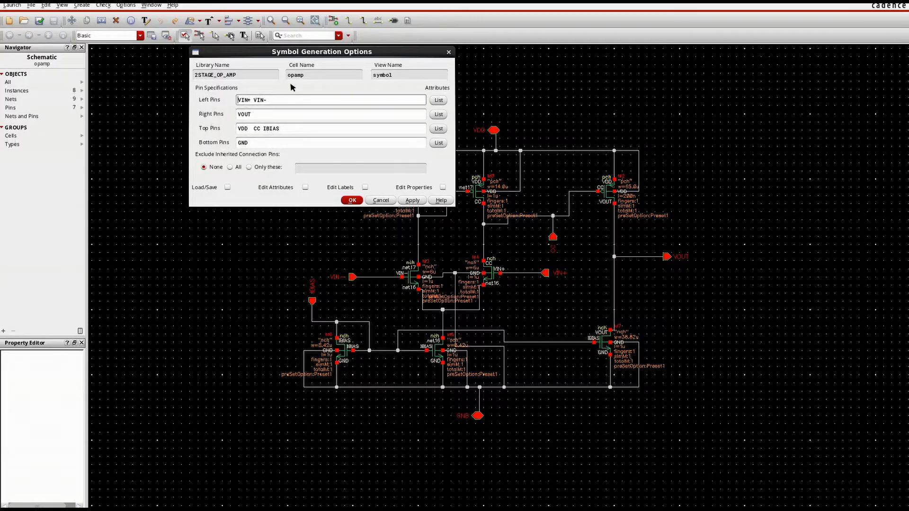
click(352, 200)
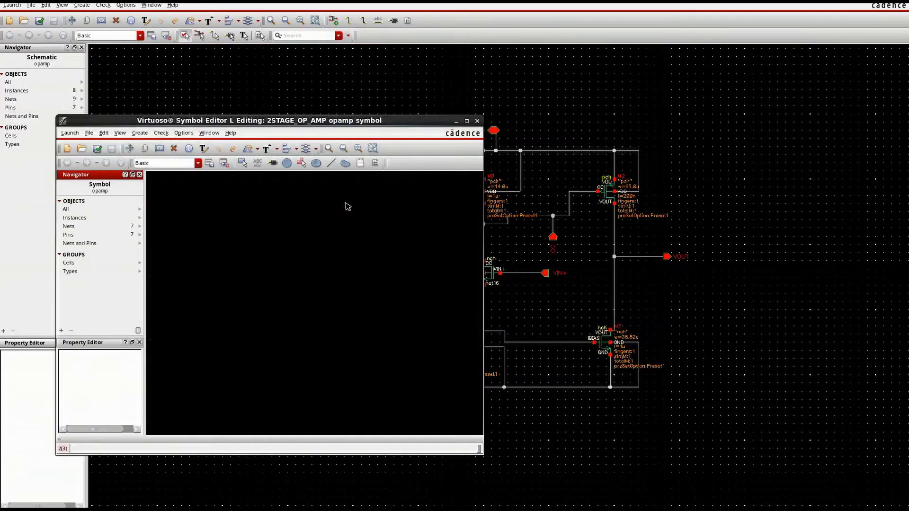
double_click(331, 121)
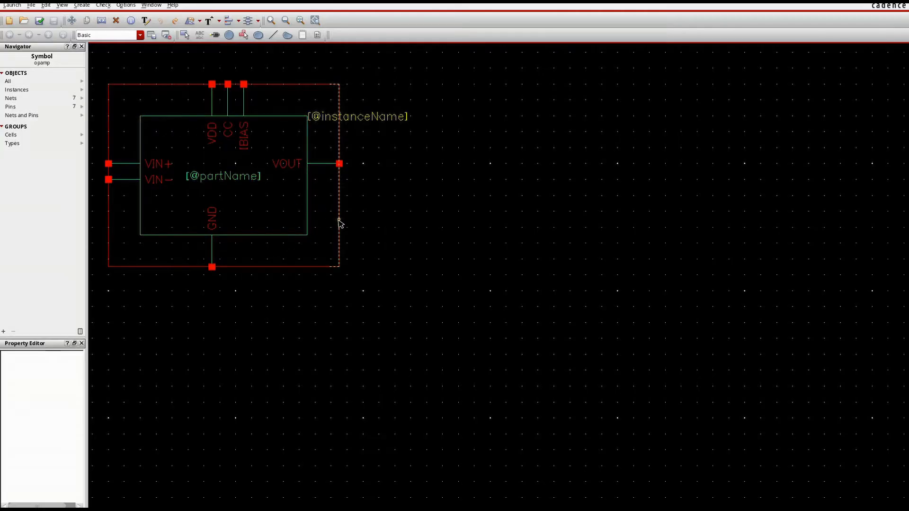
Delete the outer selection box and the rectangular body outline from the opamp symbol.
click(339, 221)
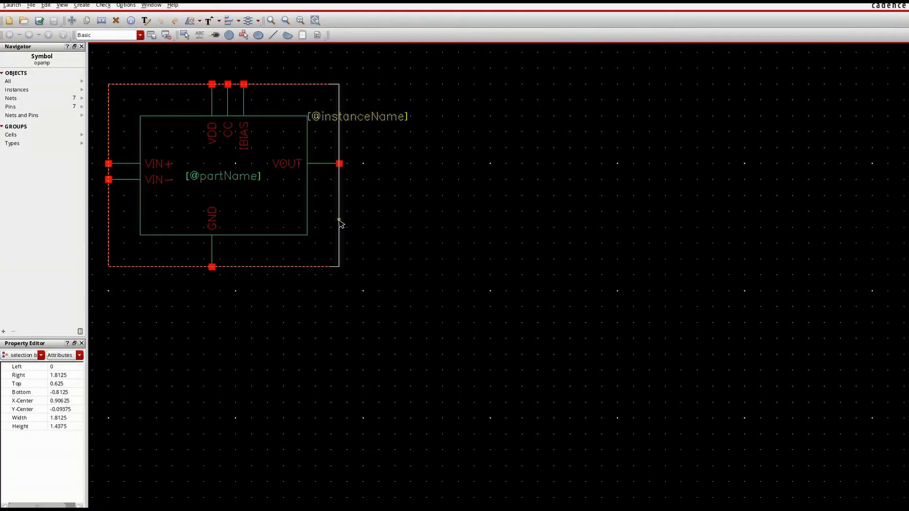
key(Delete)
click(307, 189)
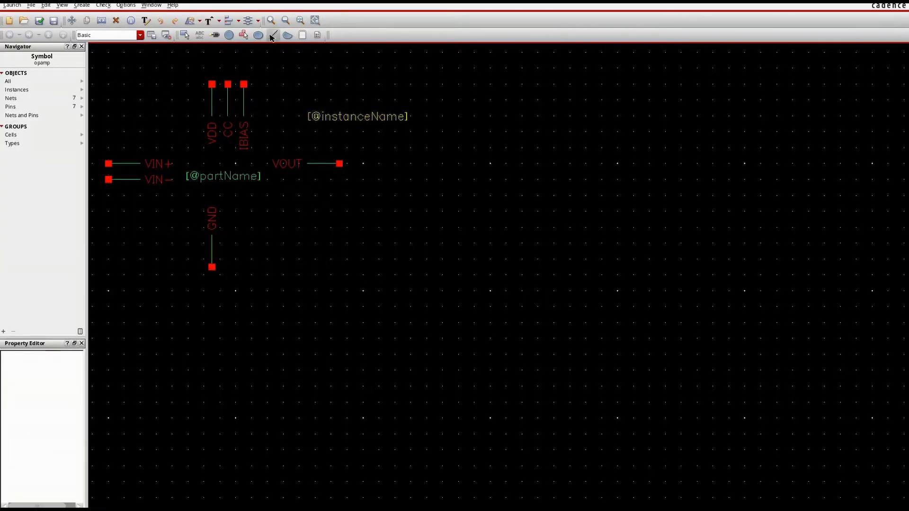
Draw a closed triangular amplifier outline with its vertical side at the VIN+ and VIN- pins and its tip at the VOUT pin.
click(140, 99)
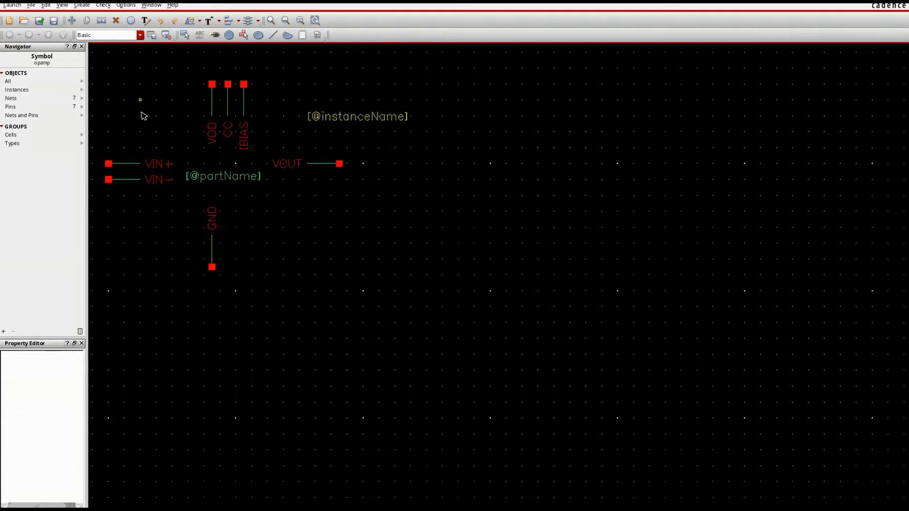
click(140, 242)
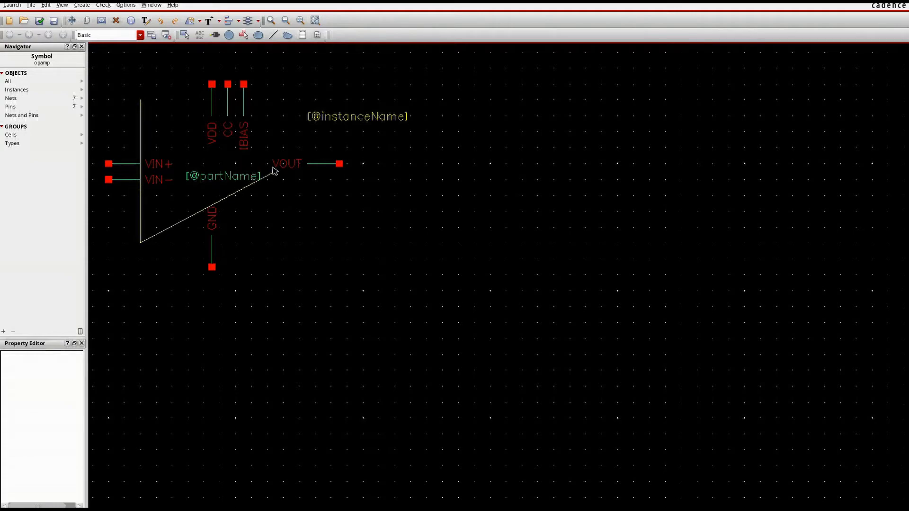
click(307, 164)
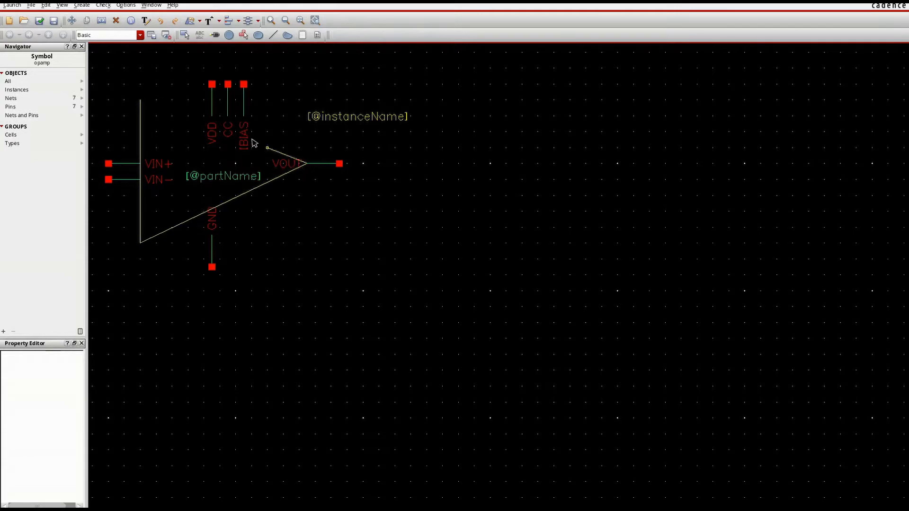
click(140, 100)
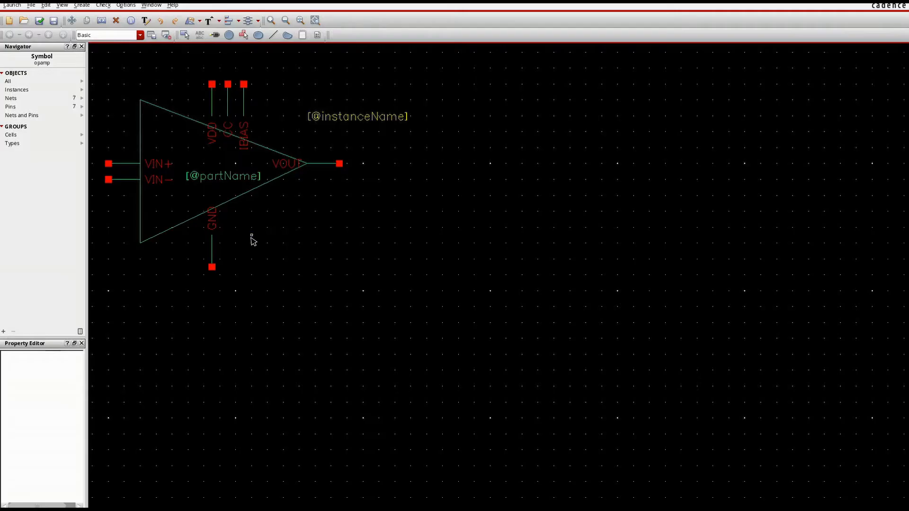
Move the GND, VDD, CC and IBIAS pins with their labels so their stubs meet the sloping edges of the triangle.
mouse_move(213, 223)
mouse_down()
mouse_move(206, 252)
mouse_move(195, 219)
mouse_up()
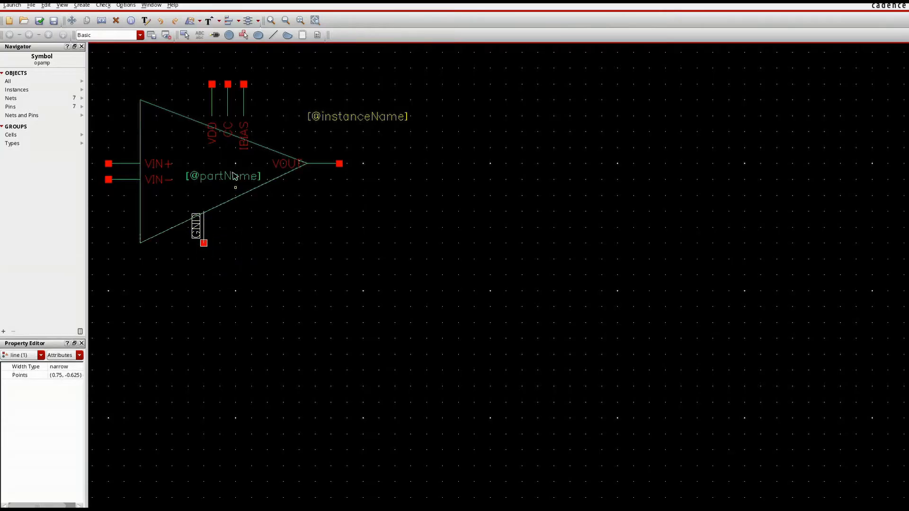
click(259, 69)
drag(197, 79, 219, 163)
drag(212, 101, 220, 125)
drag(228, 74, 261, 171)
drag(244, 114, 253, 137)
click(284, 133)
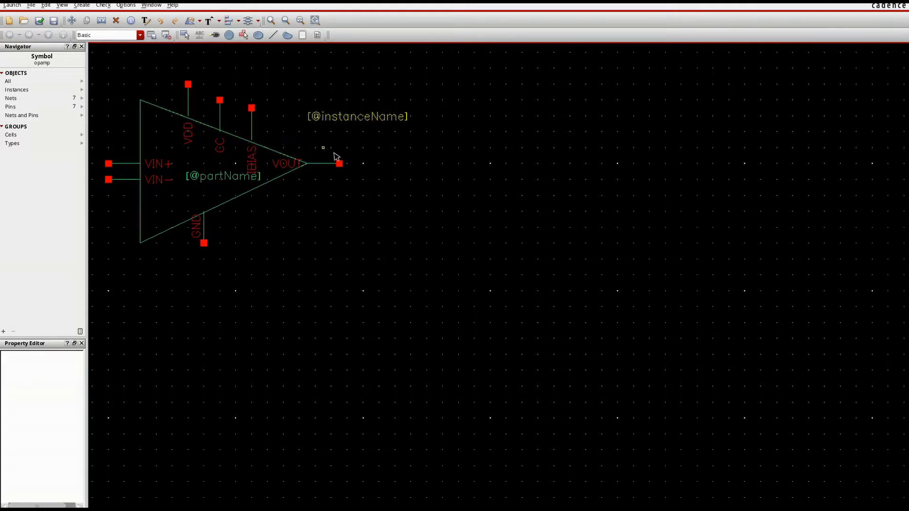
Move the instanceName label close to the triangle's upper edge, check and save the symbol, and close its editor.
drag(357, 122, 306, 152)
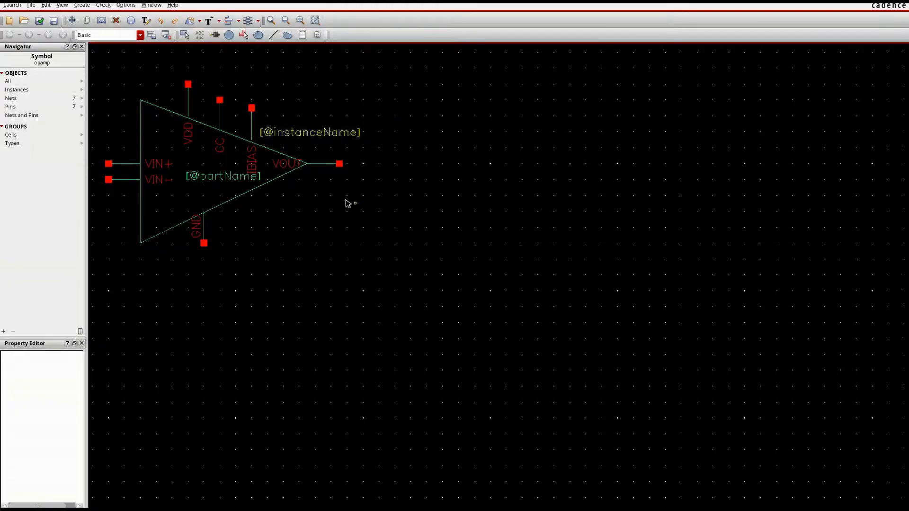
click(39, 20)
click(904, 3)
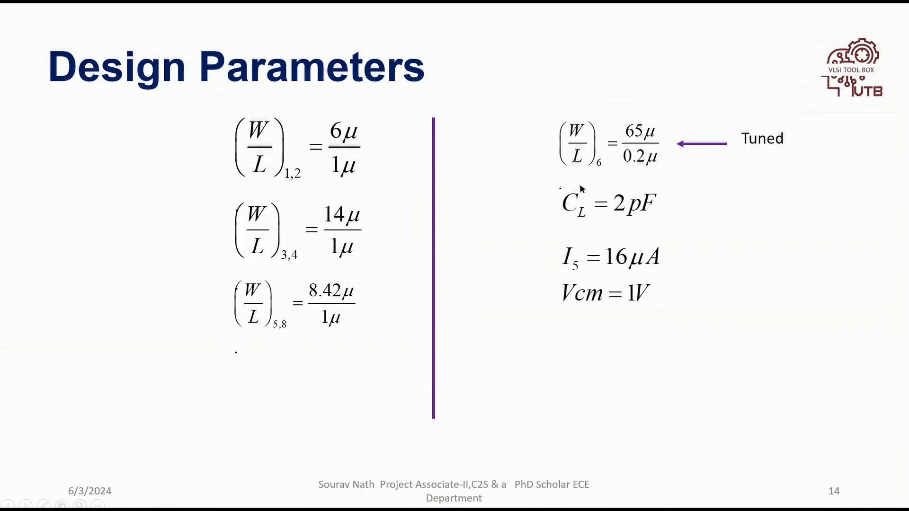
In the opamp schematic, set the width of nch transistor M7 to 38.48u, check and save, and close the schematic.
key(alt+Tab)
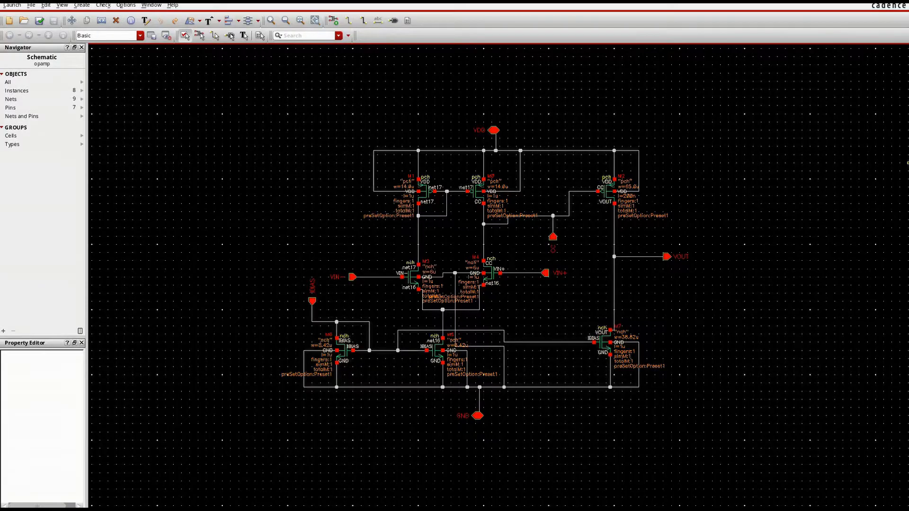
click(606, 347)
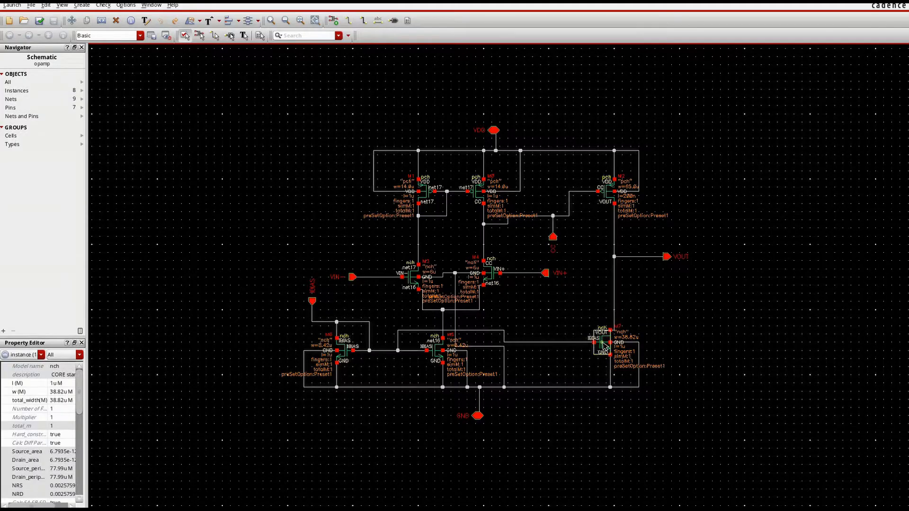
key(q)
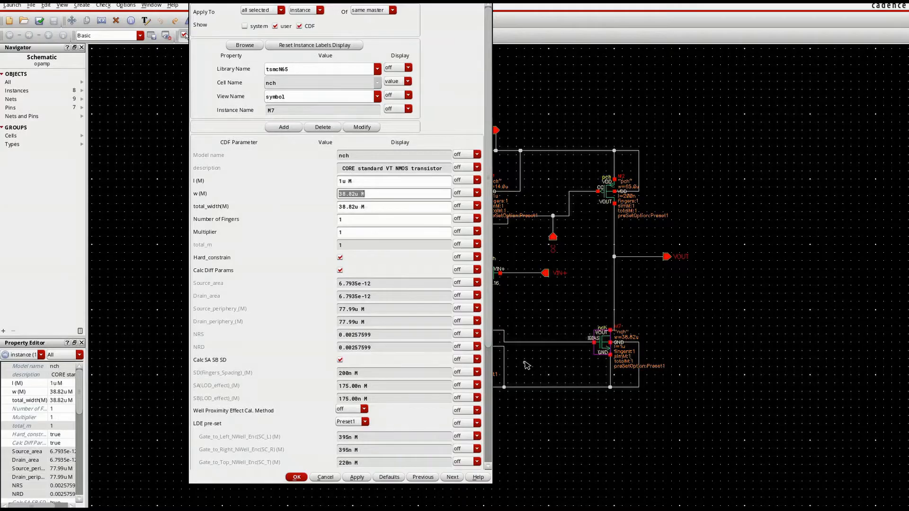
click(353, 194)
click(356, 478)
click(297, 477)
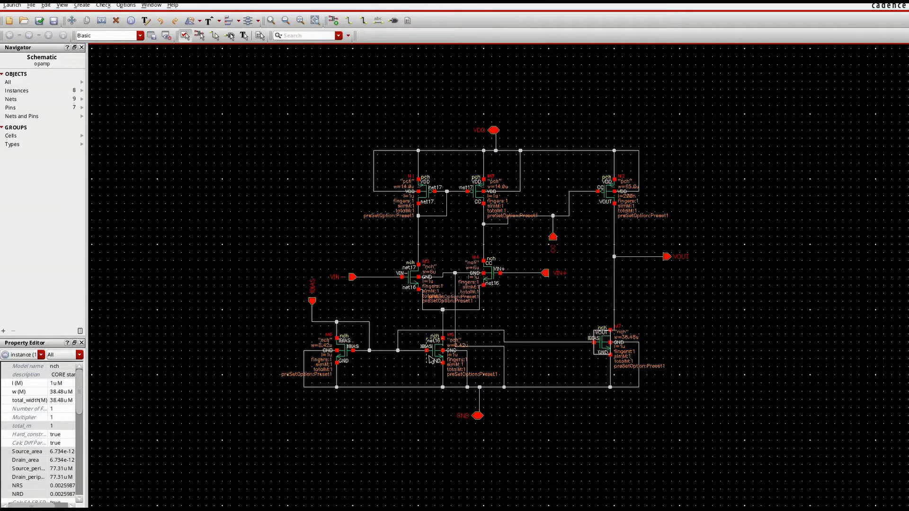
click(40, 22)
click(902, 4)
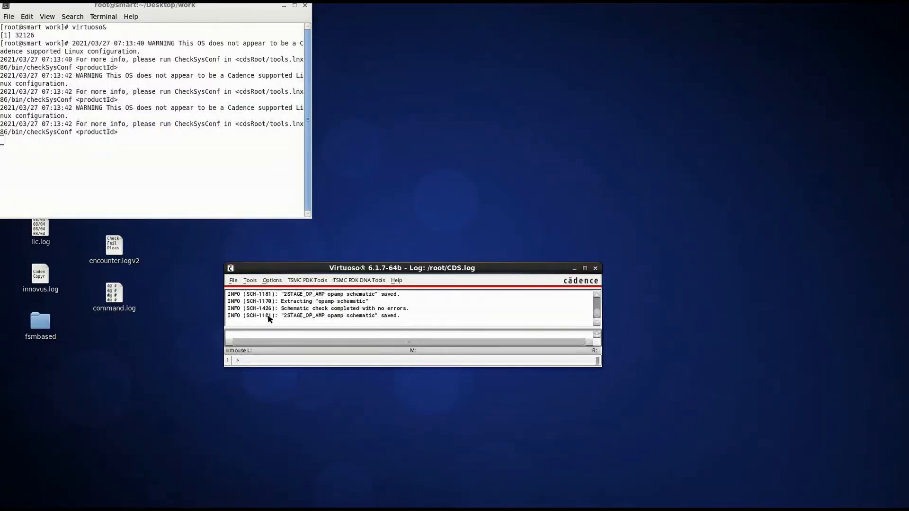
Create a new schematic cellview named opamp_tb in the 2STAGE_OP_AMP library from the Library Manager.
click(250, 280)
click(256, 293)
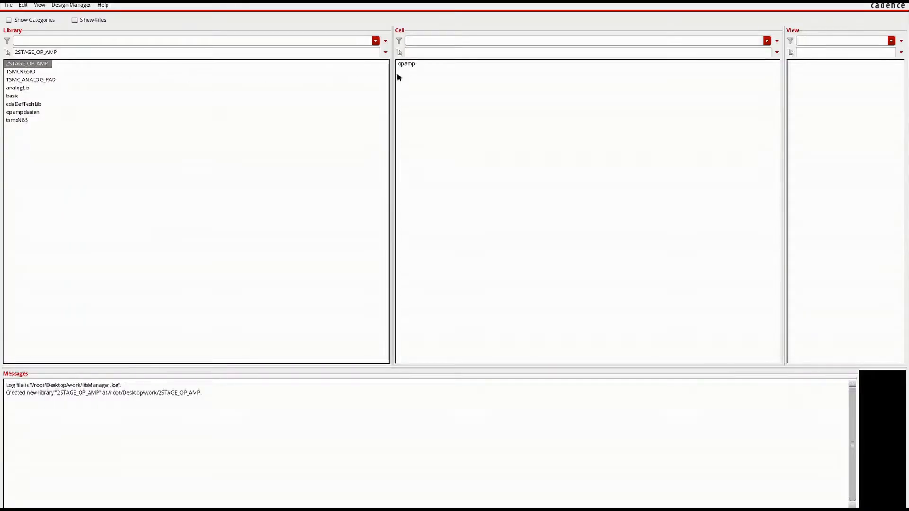
click(420, 53)
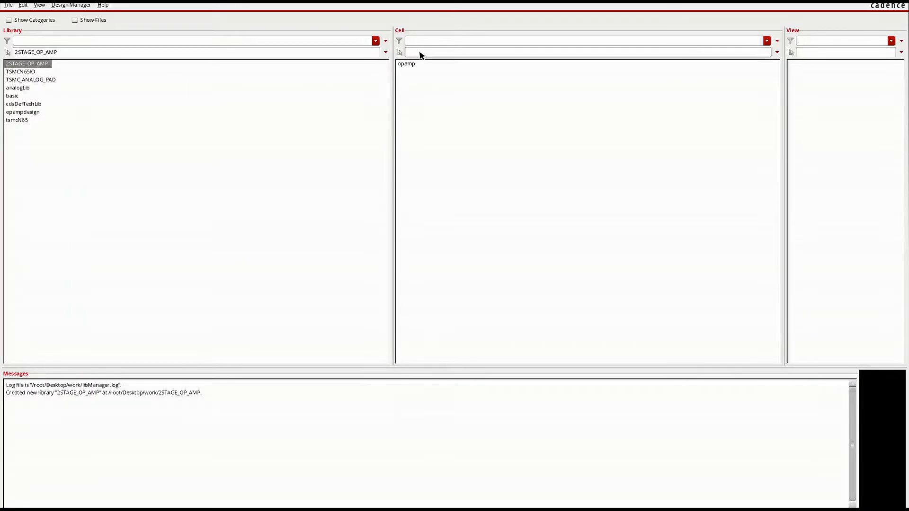
text(op)
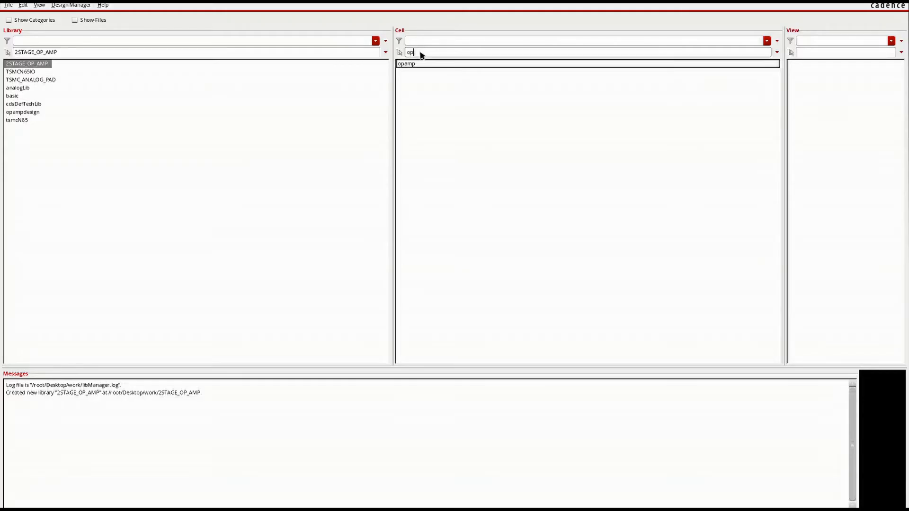
text(amp_tb)
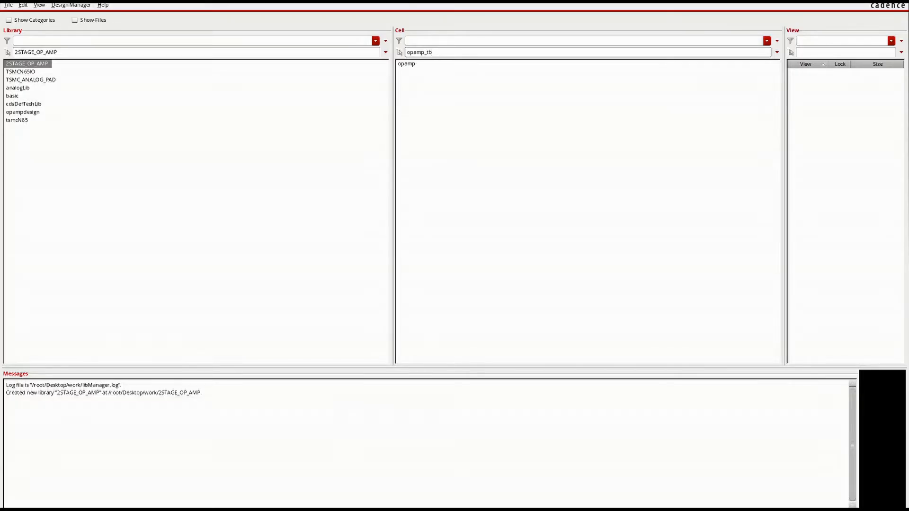
key(Return)
click(263, 199)
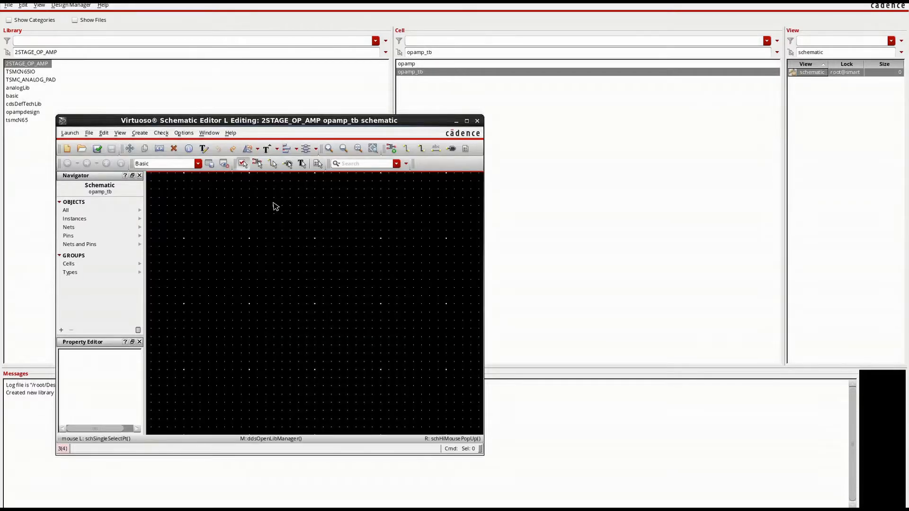
Place one instance of the opamp symbol from the 2STAGE_OP_AMP library in the maximized opamp_tb schematic.
key(i)
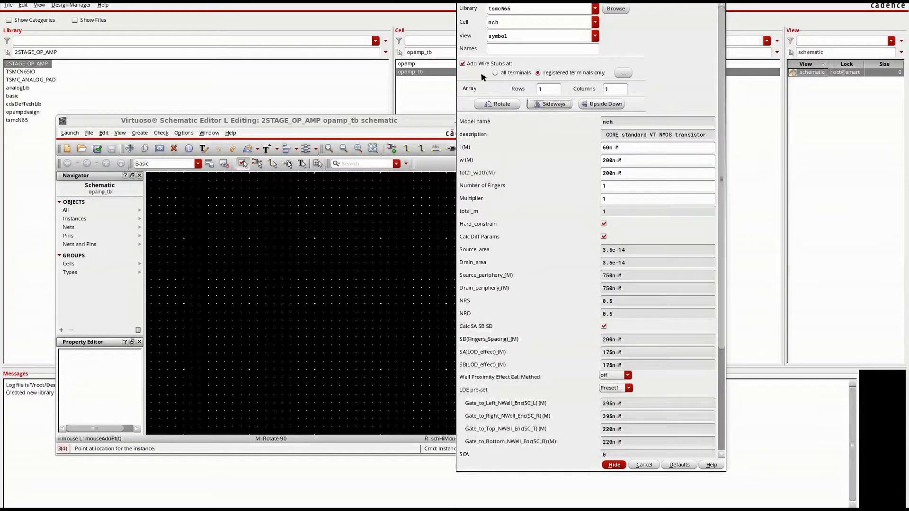
click(595, 8)
click(585, 20)
click(596, 22)
click(591, 30)
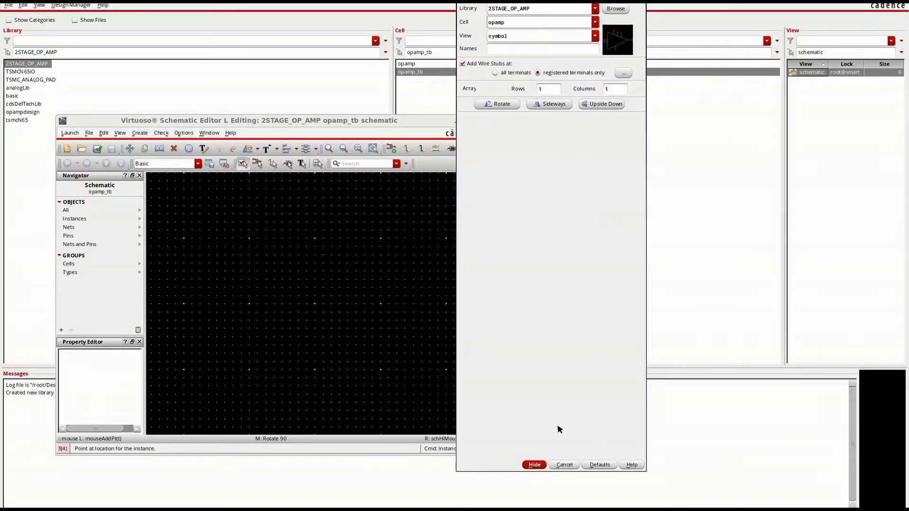
click(534, 464)
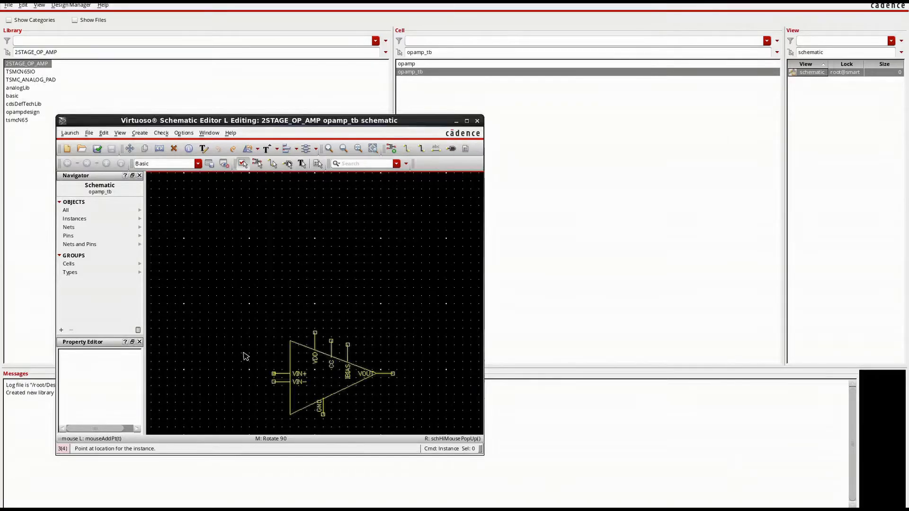
double_click(313, 122)
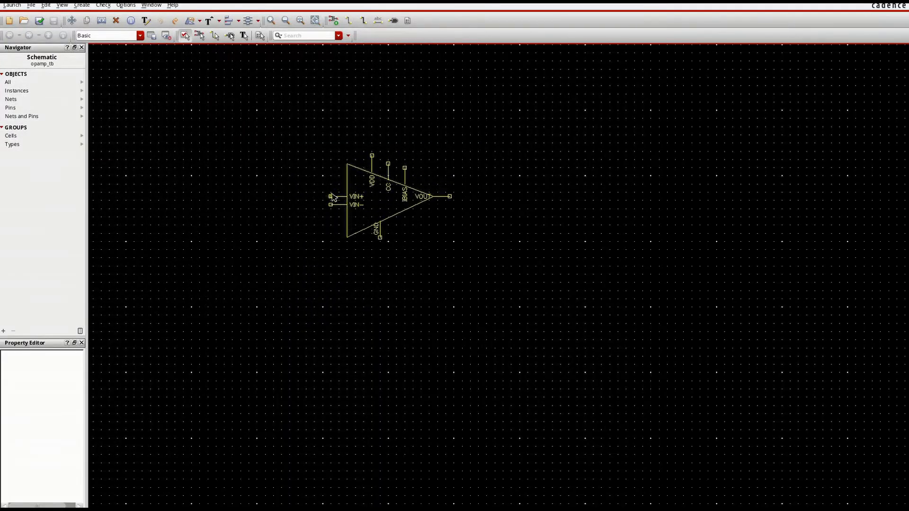
click(347, 218)
key(Escape)
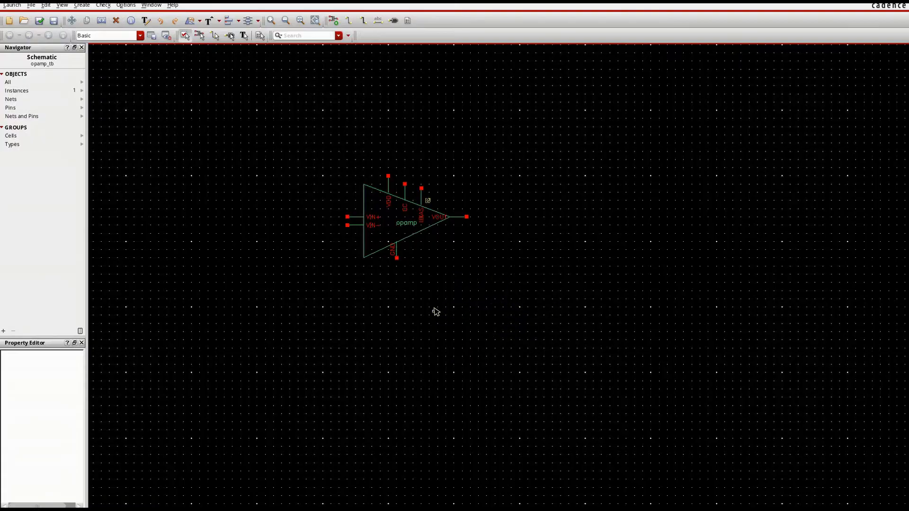
Place three vdc sources from analogLib with a DC voltage of 1.2 beside the opamp's input pins.
key(i)
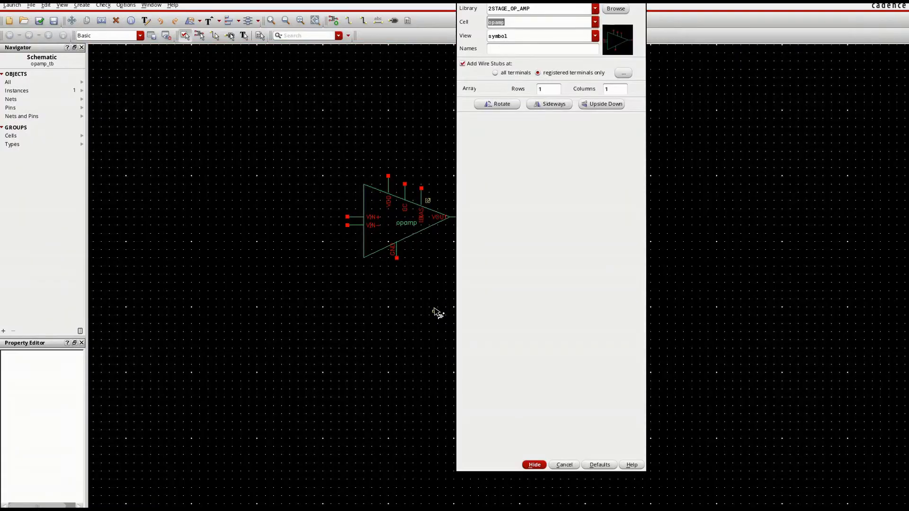
drag(534, 8, 454, 6)
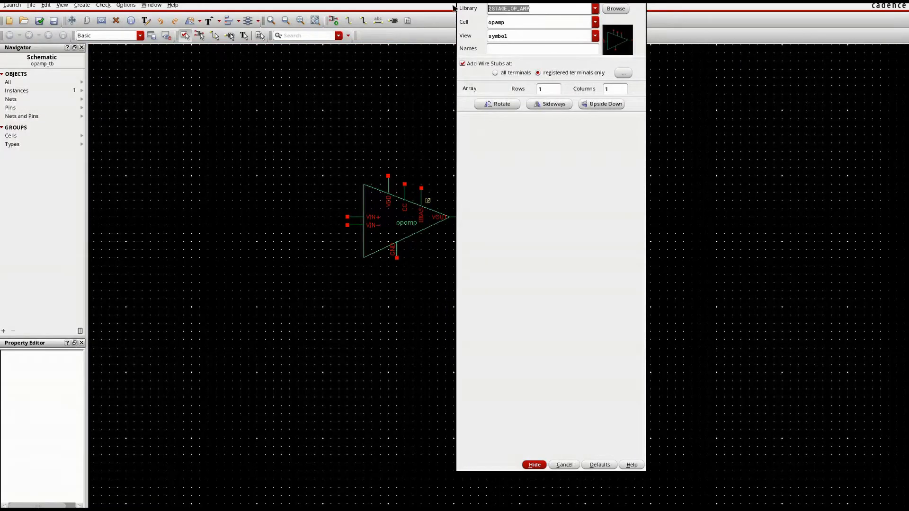
text(analogLib)
click(537, 26)
click(523, 24)
text(vdc)
click(533, 34)
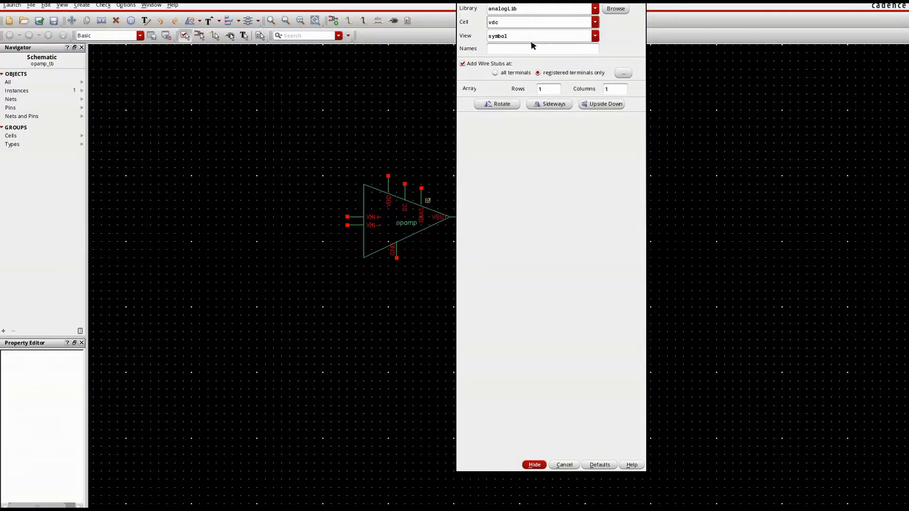
click(556, 150)
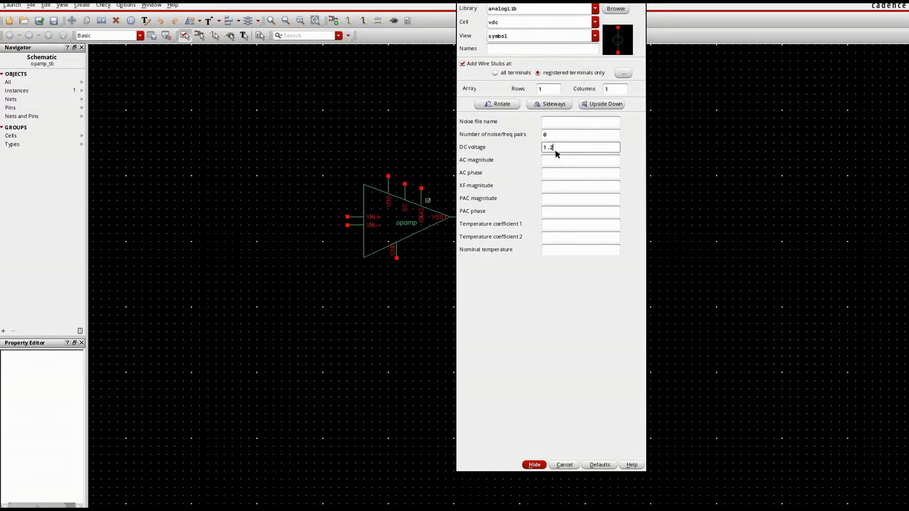
click(534, 464)
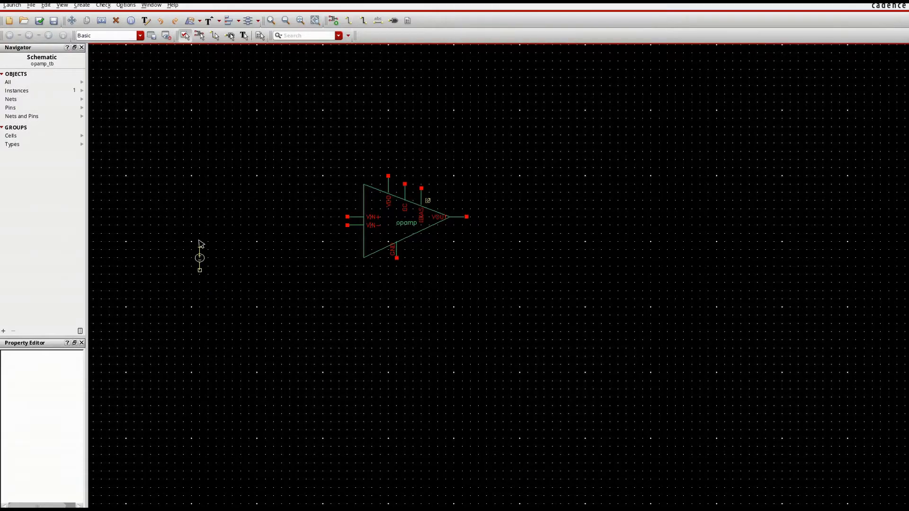
click(225, 209)
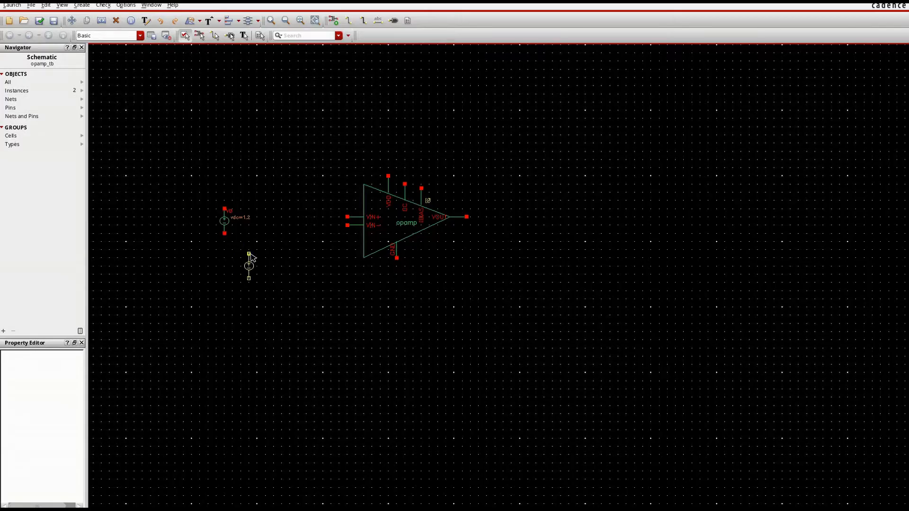
click(274, 217)
click(297, 219)
Place an analogLib idc source with a DC current of 16u above the opamp's IBIAS pin.
key(i)
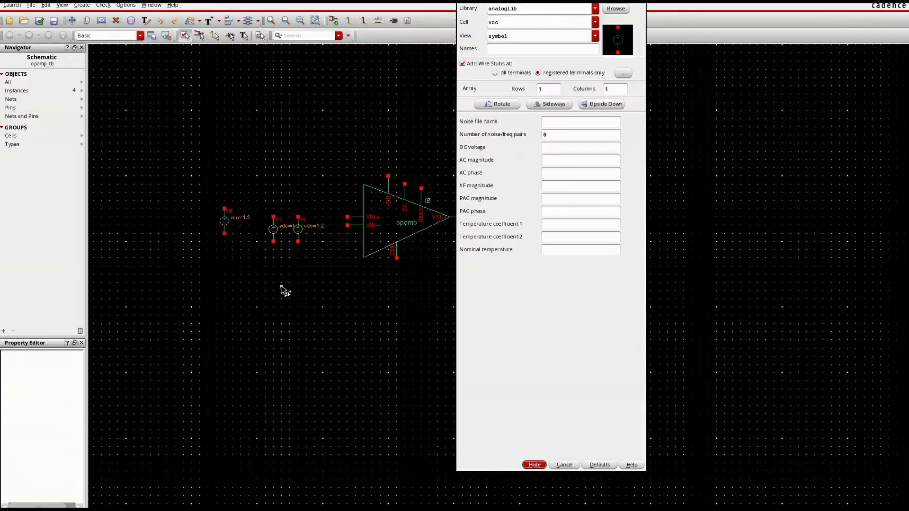
drag(501, 25, 461, 24)
text(idc)
click(494, 33)
click(511, 44)
click(545, 148)
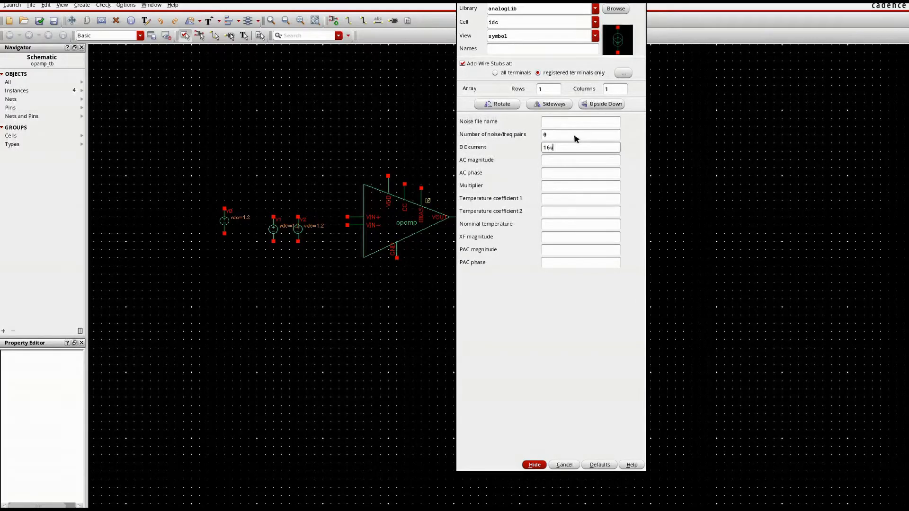
click(535, 465)
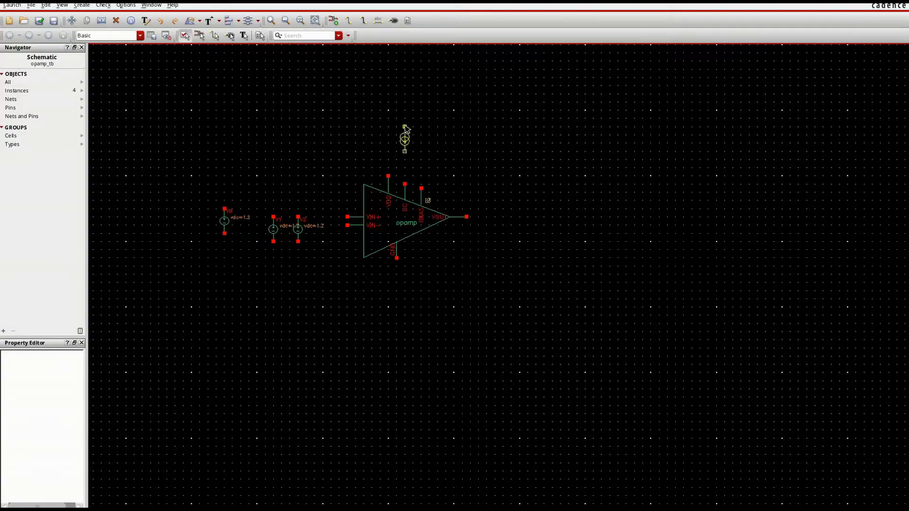
click(421, 140)
key(Escape)
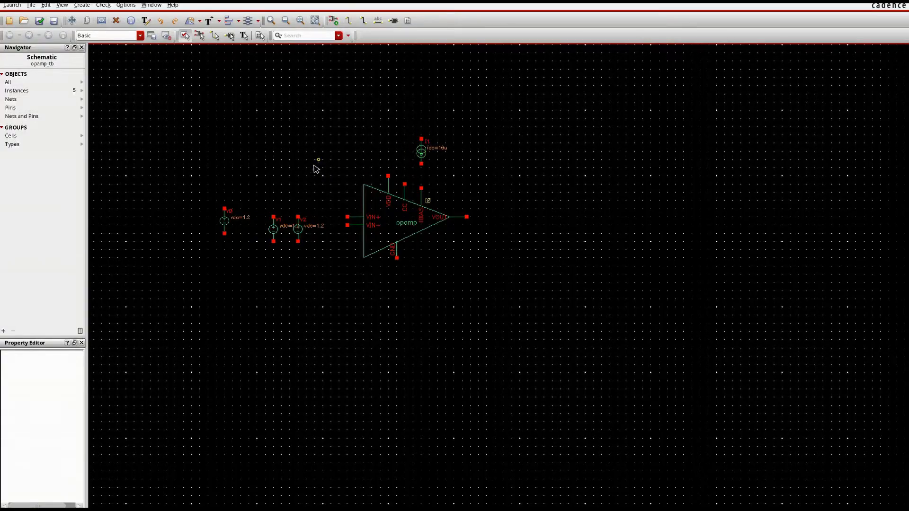
Place two vdd symbols from analogLib, one above the leftmost voltage source and one above the opamp's VDD pin.
key(i)
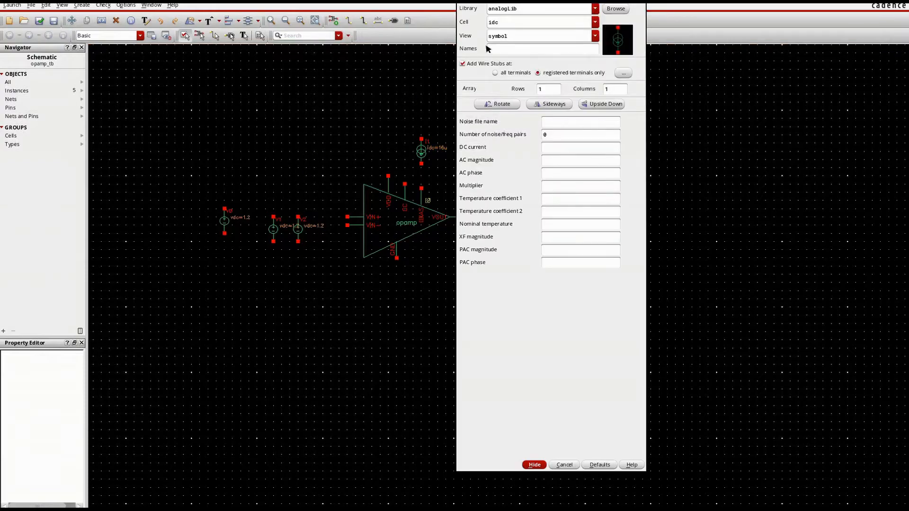
double_click(502, 22)
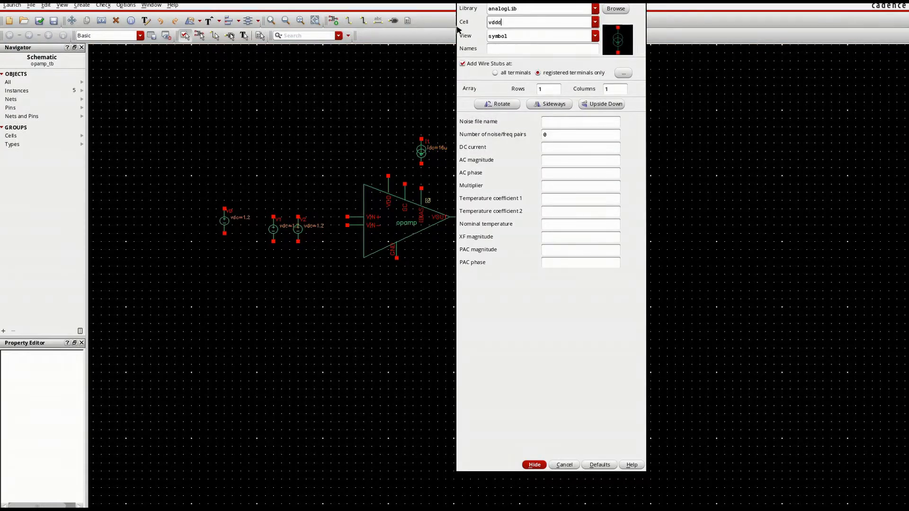
key(BackSpace)
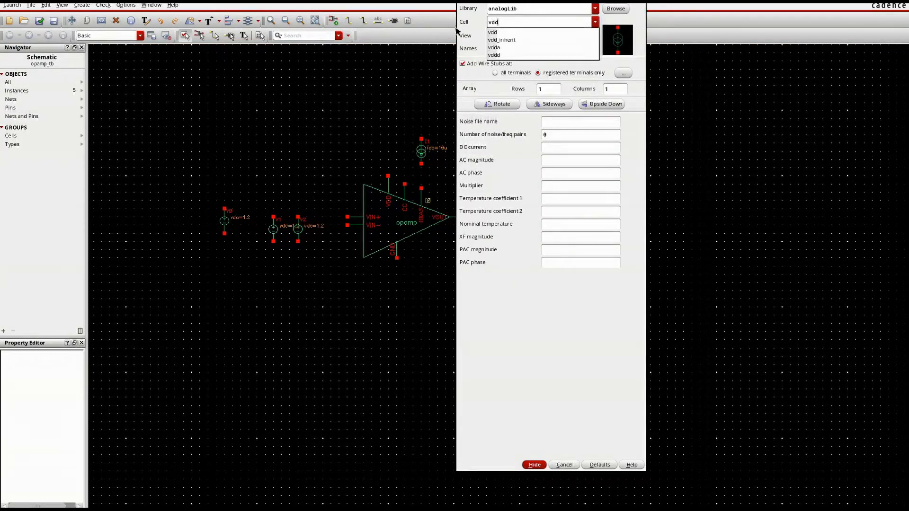
click(501, 32)
click(516, 49)
click(535, 464)
click(229, 175)
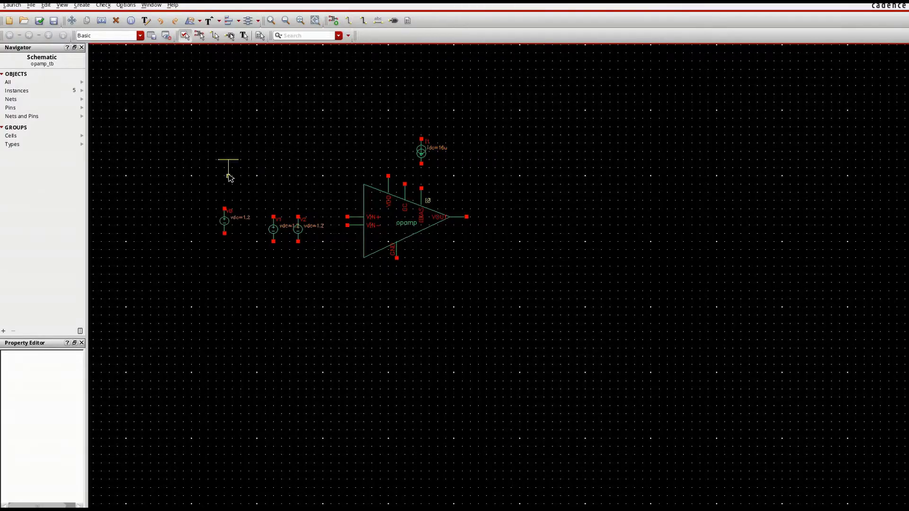
click(393, 119)
Place five analogLib gnd symbols: below each of the three voltage sources, below the opamp's GND pin, and right of the opamp.
key(i)
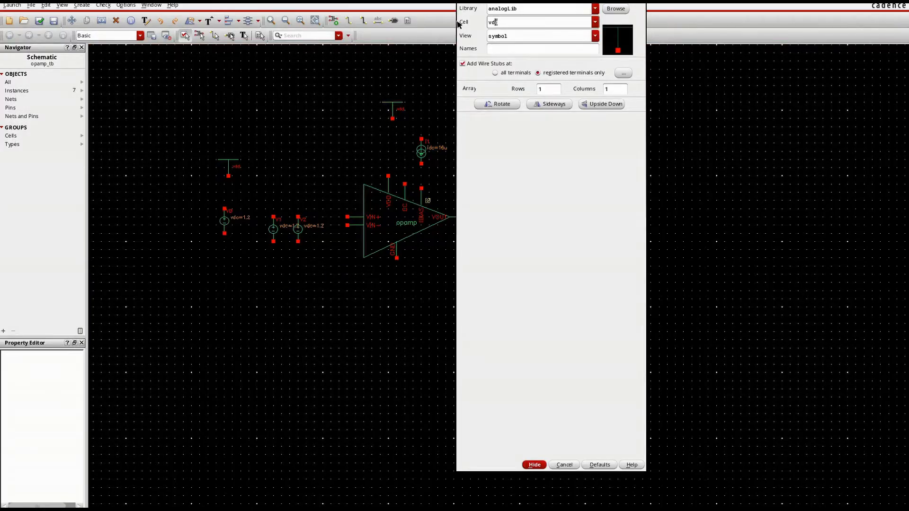
text(gnd)
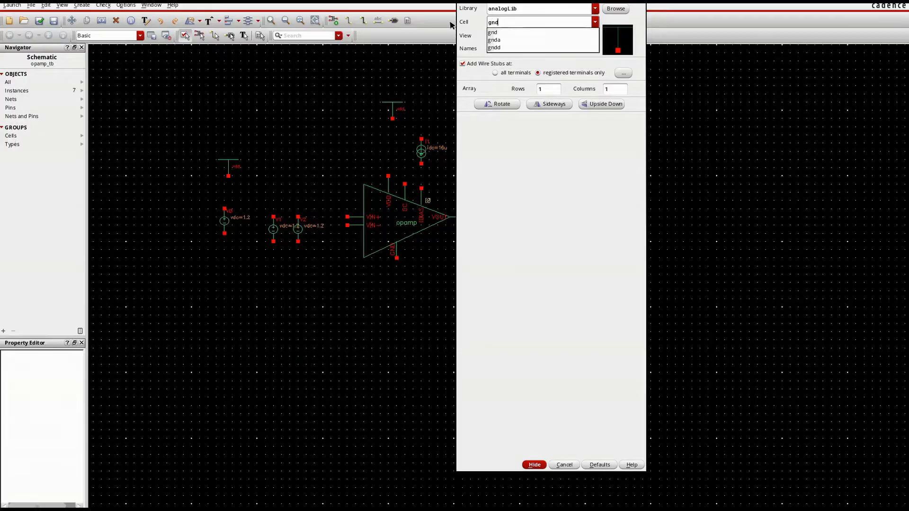
click(493, 34)
click(511, 39)
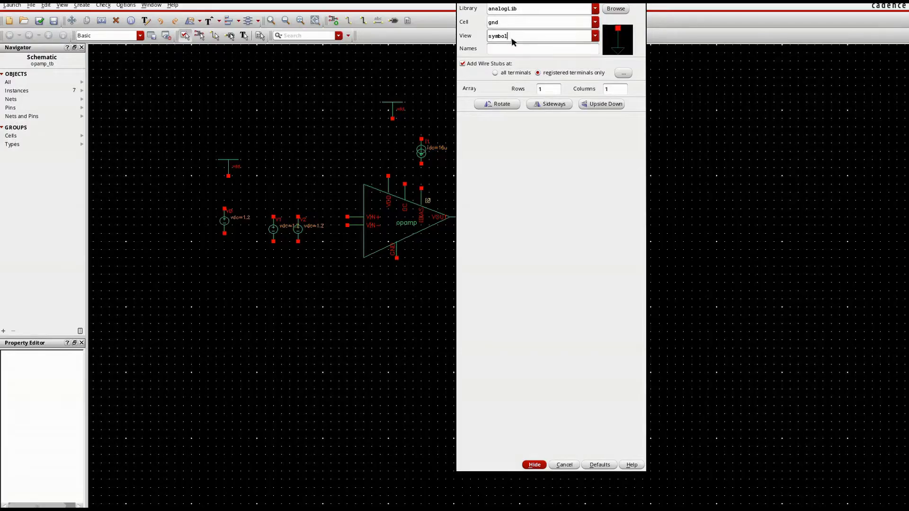
click(535, 465)
click(225, 266)
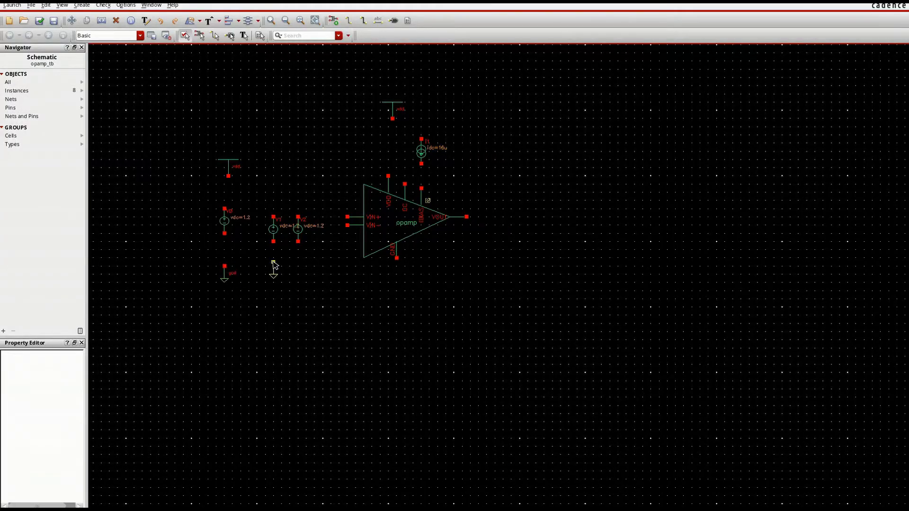
click(273, 262)
click(297, 258)
click(397, 282)
click(532, 278)
key(Escape)
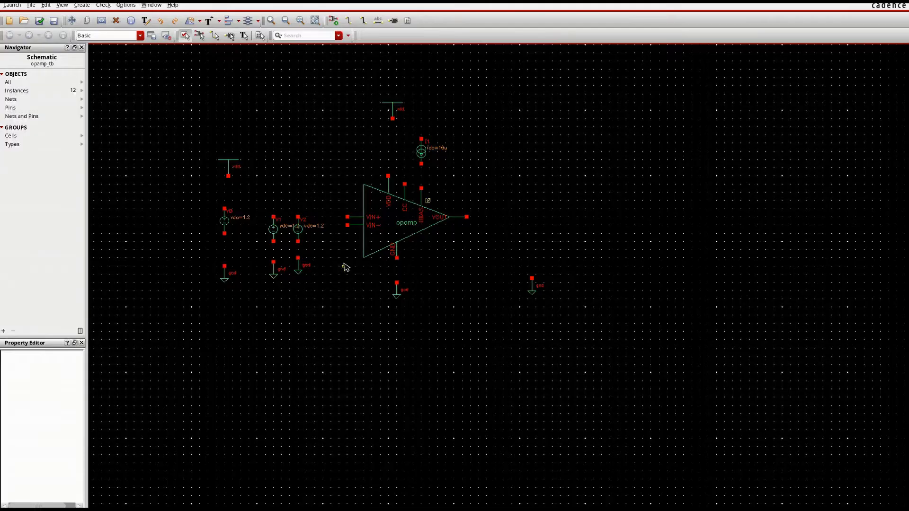
Wire the leftmost voltage source between its vdd and gnd symbols.
key(w)
click(225, 233)
click(225, 266)
click(228, 176)
click(224, 209)
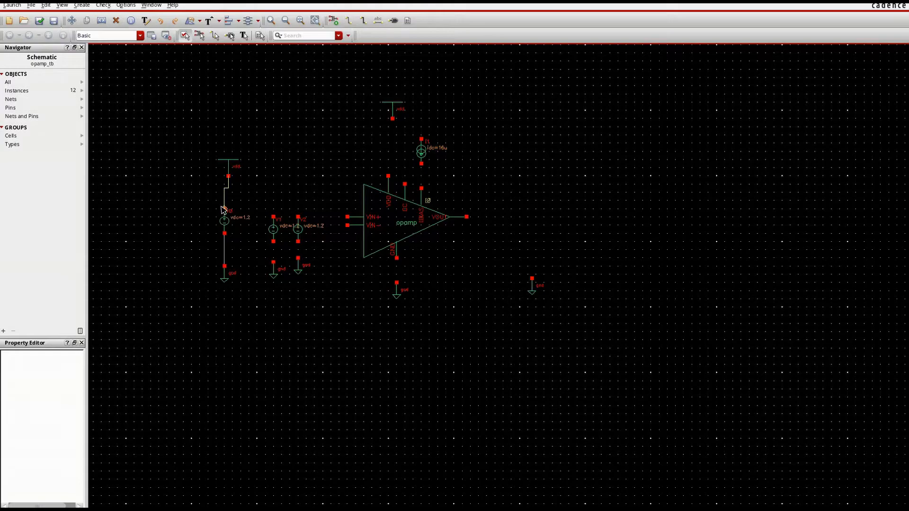
Wire the two input voltage sources to their grounds and draw an open wire stub up from each positive terminal.
click(273, 241)
click(273, 262)
click(298, 241)
click(298, 258)
click(298, 217)
double_click(298, 184)
click(273, 216)
double_click(274, 185)
Label the input sources' wire stubs VIN+ for the left source and VIN- for the right one.
click(377, 21)
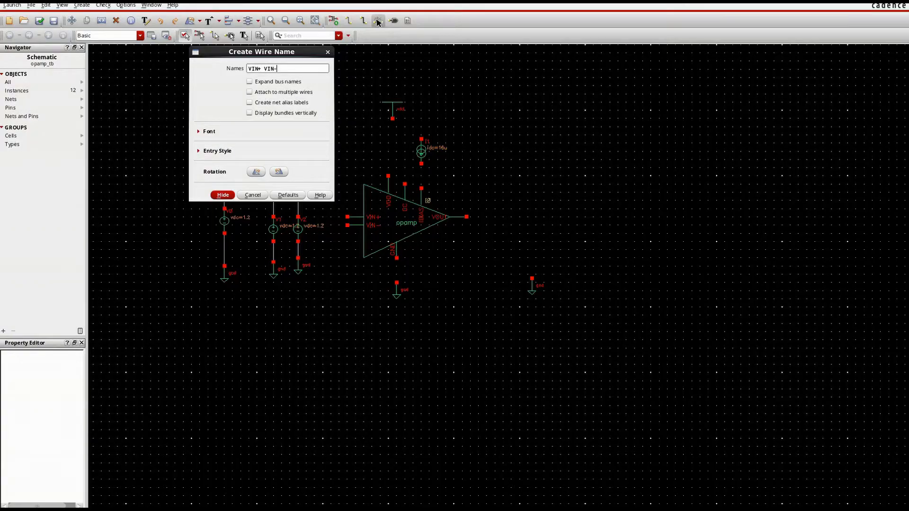
click(223, 195)
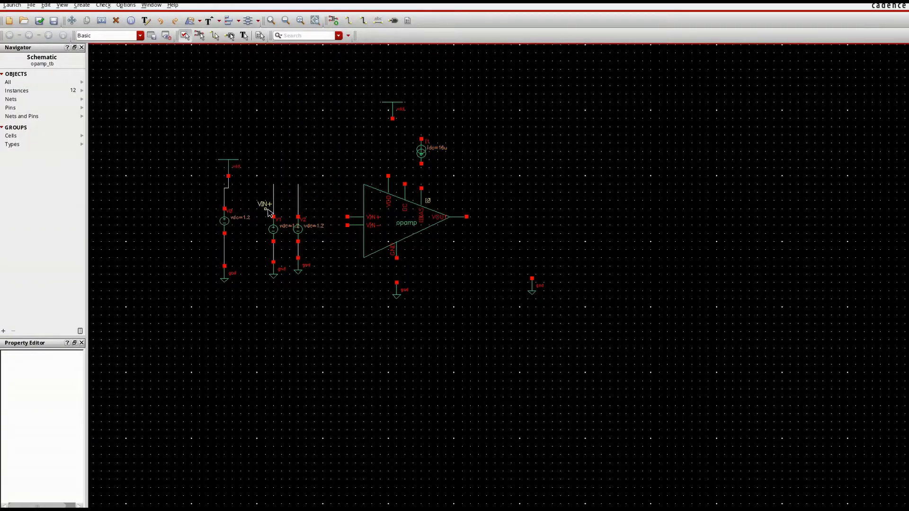
click(275, 205)
click(298, 199)
Draw wire stubs from the opamp's two input pins and label them VIN+ and VIN- to match the pins.
key(w)
click(348, 217)
double_click(323, 217)
click(347, 225)
double_click(327, 245)
click(378, 21)
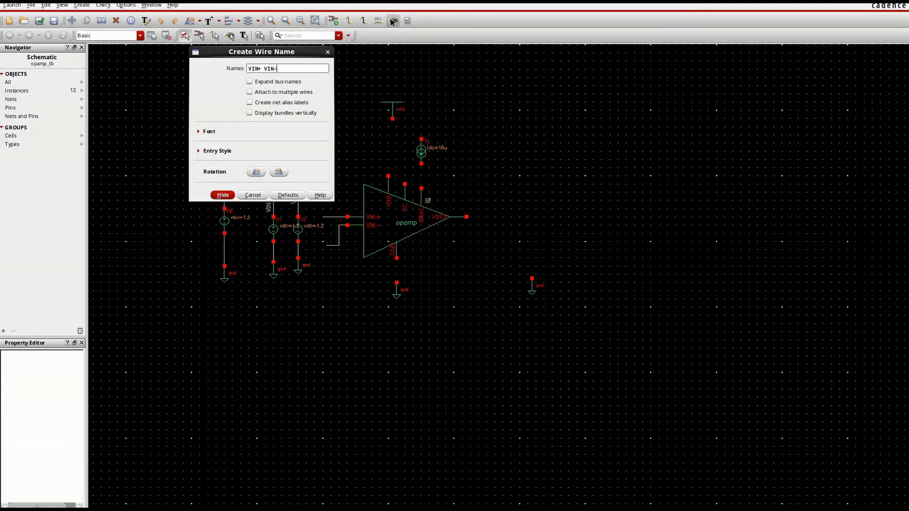
click(231, 195)
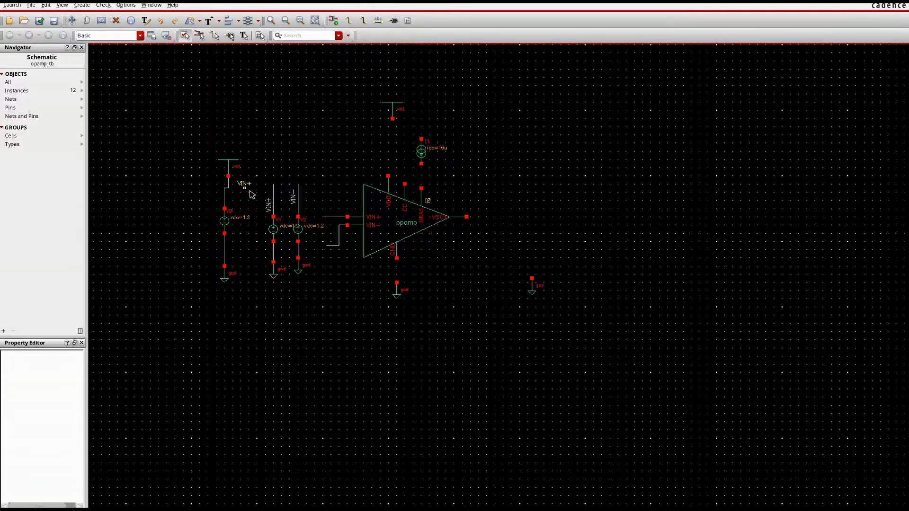
click(331, 218)
click(330, 247)
Wire the opamp's VDD pin to the vdd symbol and connect the current source between that supply wire and the IBIAS pin.
key(w)
click(392, 118)
click(388, 176)
click(422, 163)
click(421, 188)
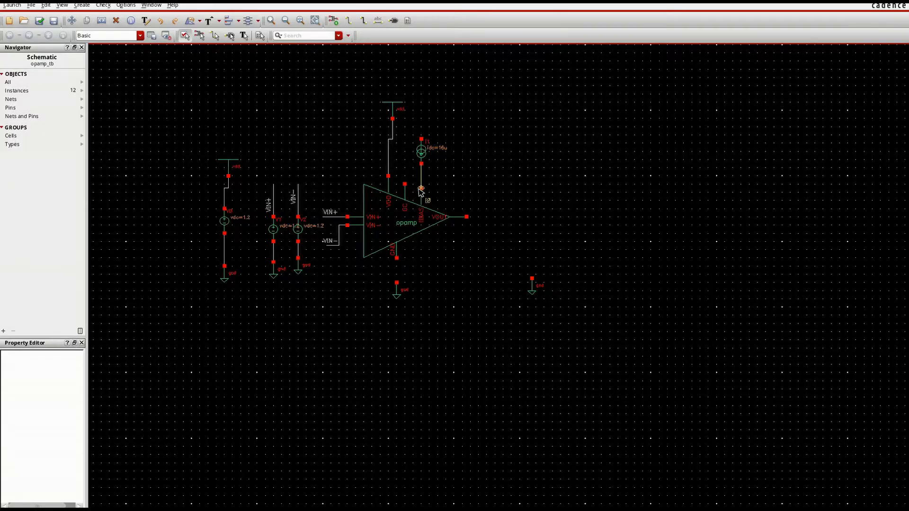
click(392, 131)
click(420, 139)
Wire the opamp's GND pin to ground and extend a long open wire from its VOUT pin.
click(397, 258)
click(397, 283)
click(466, 217)
double_click(572, 218)
Place a rotated analogLib cap with a capacitance of 800f F above the opamp's output, beside the current source.
key(i)
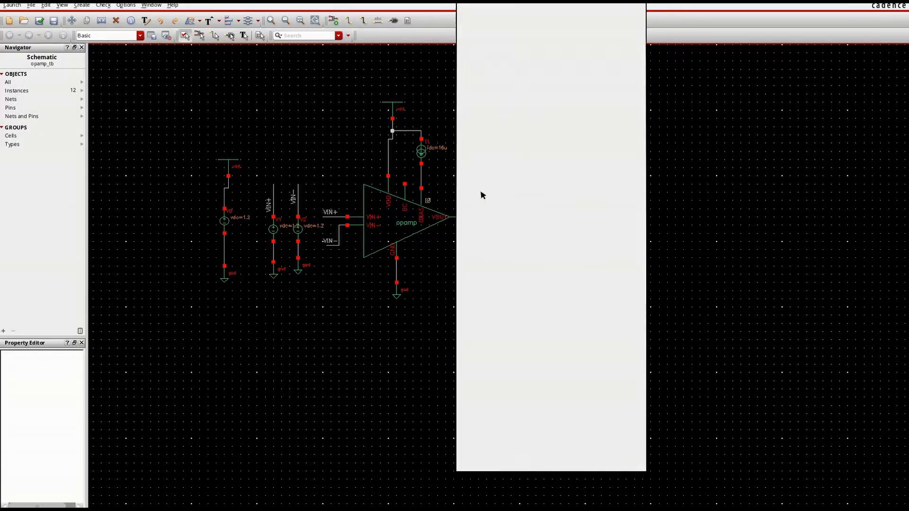
text(ca)
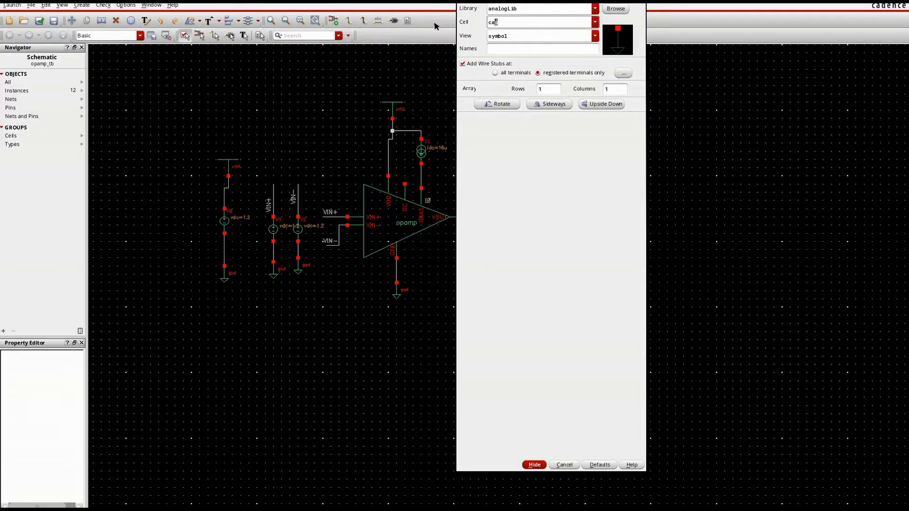
text(p)
click(508, 34)
click(516, 47)
double_click(547, 135)
text(800f F)
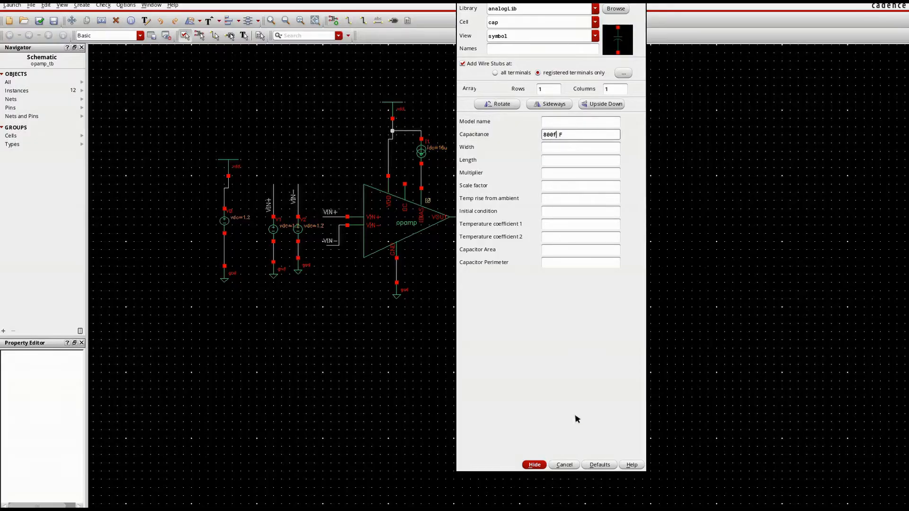
click(534, 465)
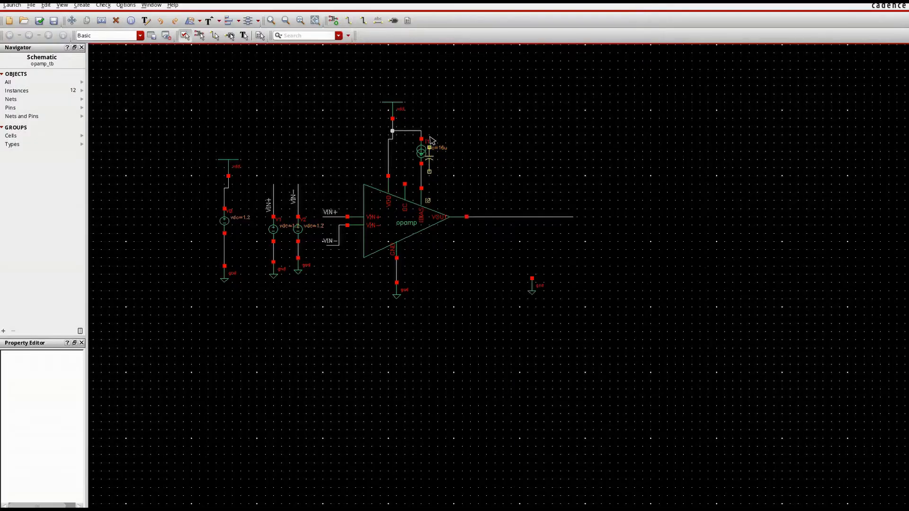
key(r)
click(442, 163)
key(Escape)
Wire the 800f capacitor between the opamp's free top pin and the output wire.
key(w)
click(441, 163)
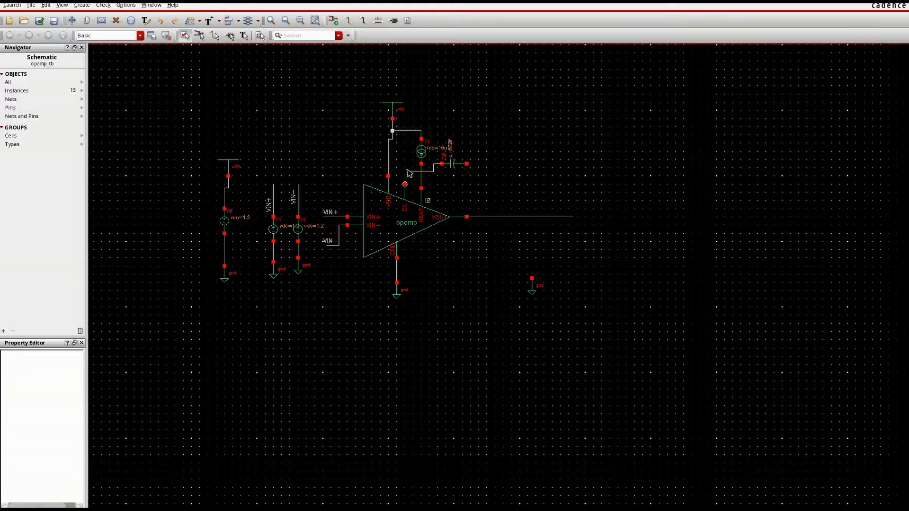
click(404, 184)
click(466, 164)
click(478, 217)
Place a 2p F load capacitor above the remaining gnd symbol and wire it between the opamp's output wire and ground.
key(i)
click(505, 23)
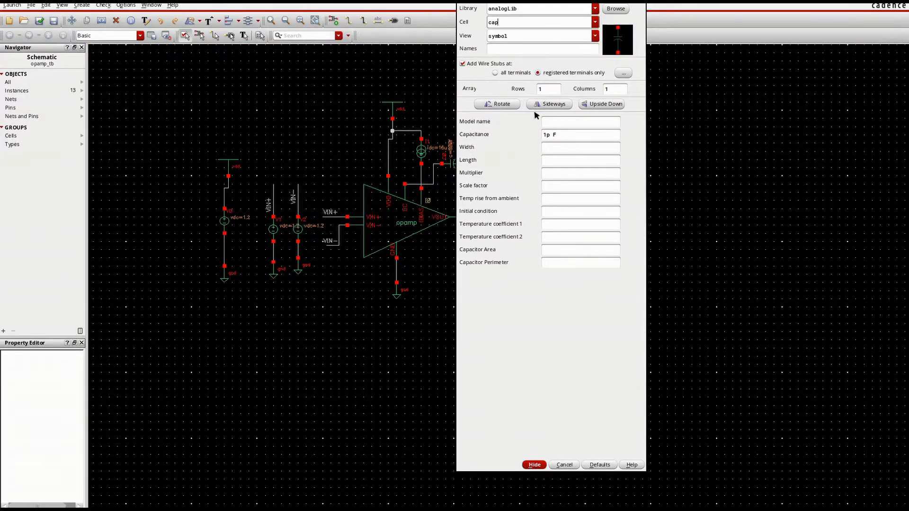
click(546, 135)
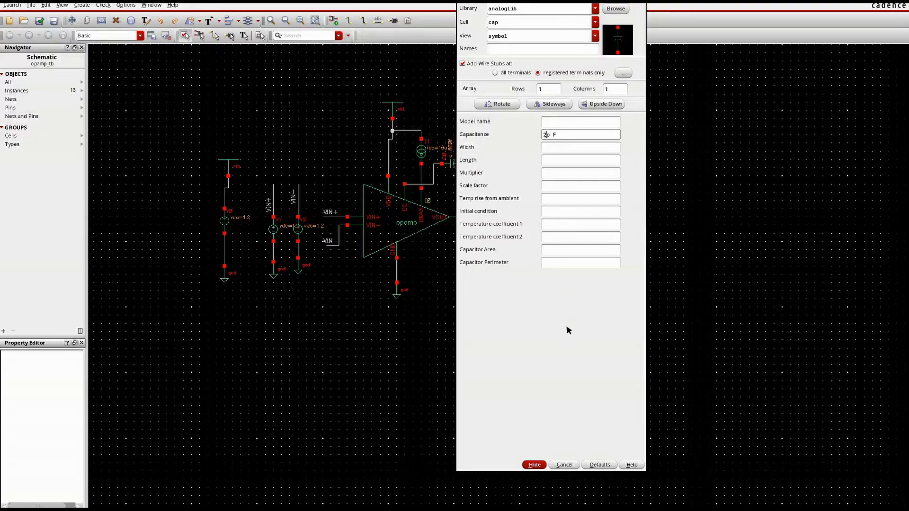
click(534, 465)
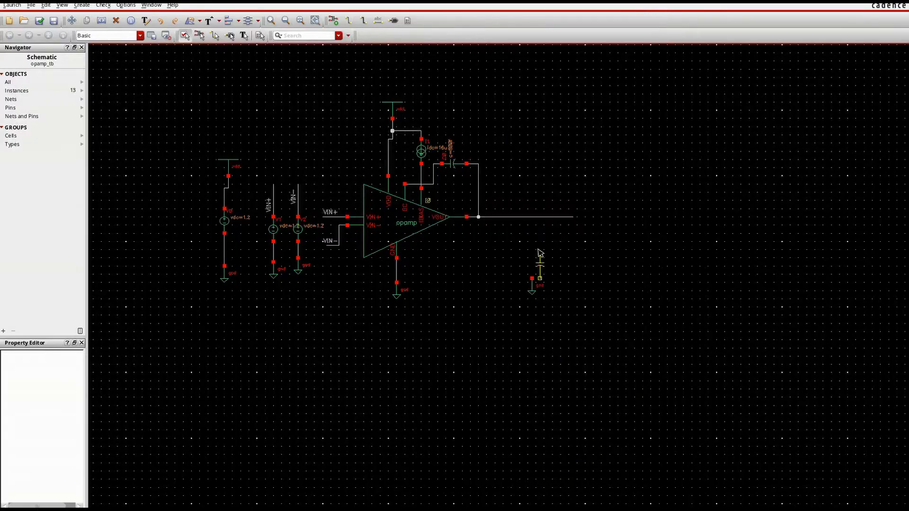
click(530, 235)
click(531, 238)
click(531, 216)
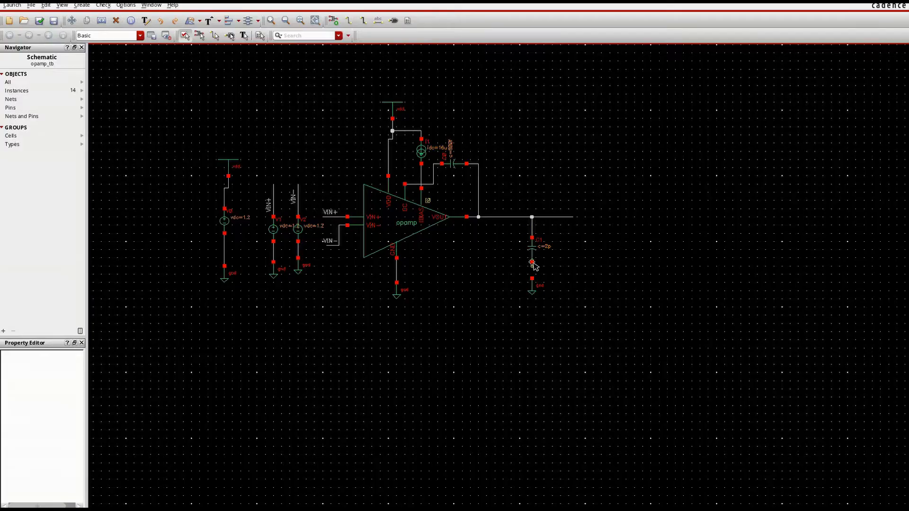
click(532, 279)
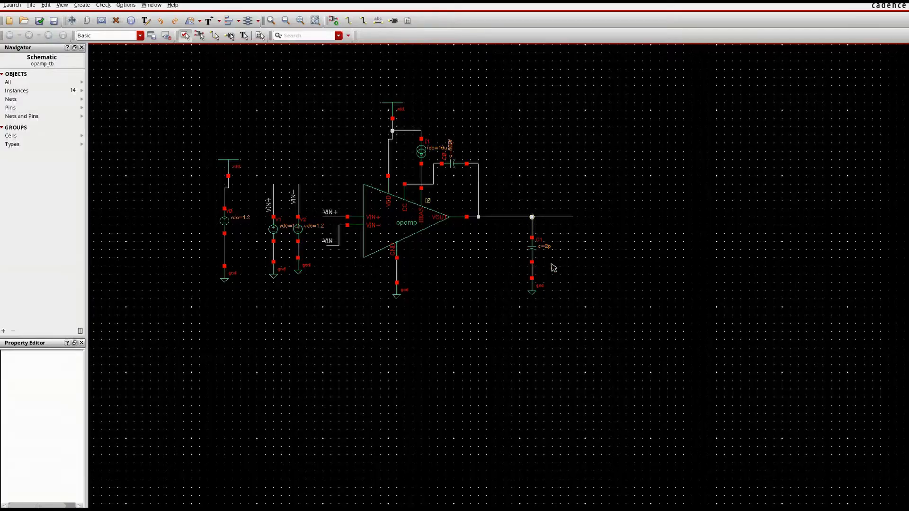
Add an output pin named VOUT at the end of the opamp's output wire, and check and save the schematic.
click(394, 20)
click(333, 83)
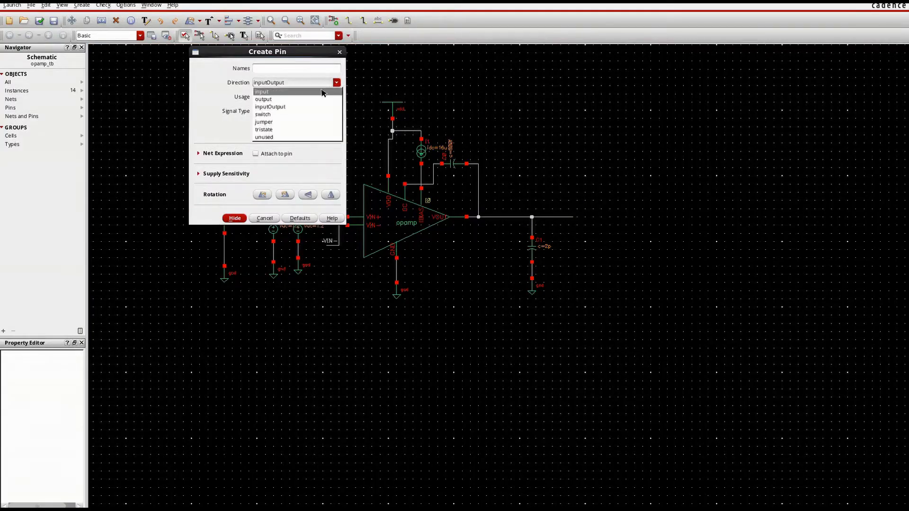
click(320, 99)
click(313, 71)
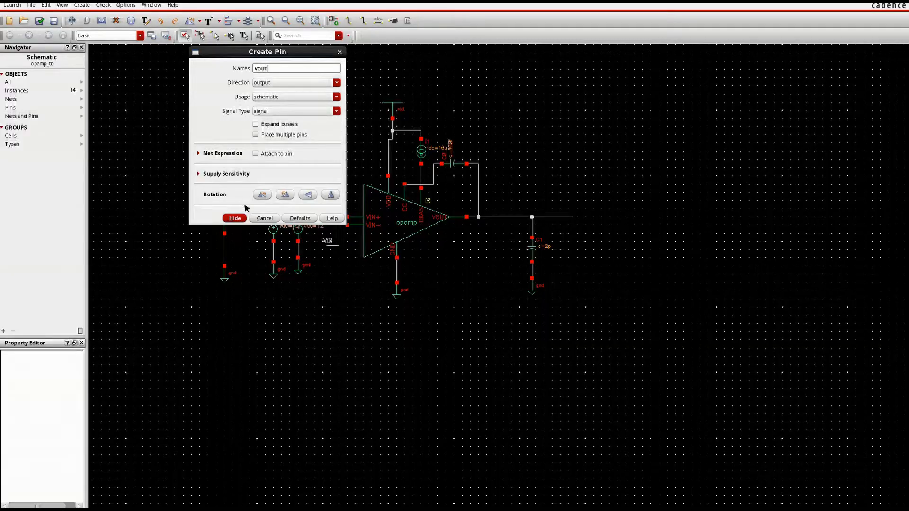
click(235, 218)
click(574, 216)
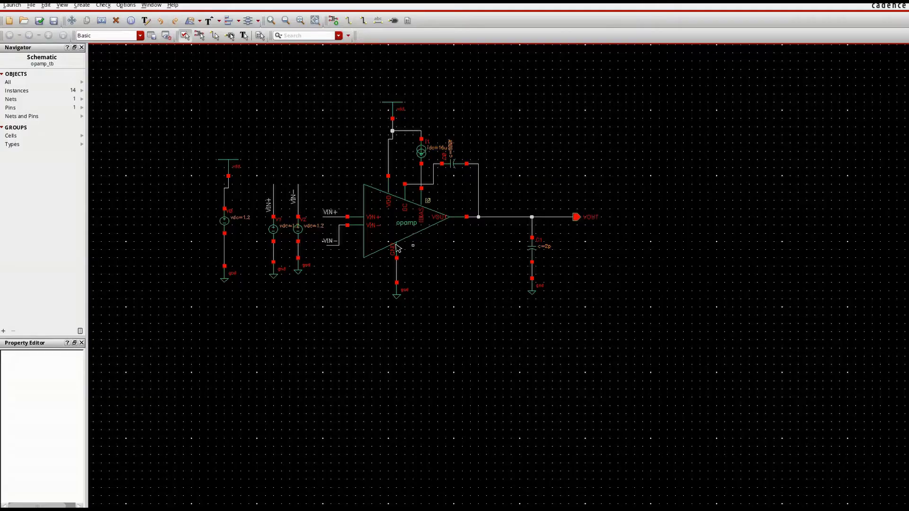
click(39, 21)
Set the DC voltage of both the VIN+ and VIN- sources to 1 V, applying the change to all selected instances.
drag(316, 246, 255, 220)
key(q)
click(287, 209)
drag(292, 210, 282, 212)
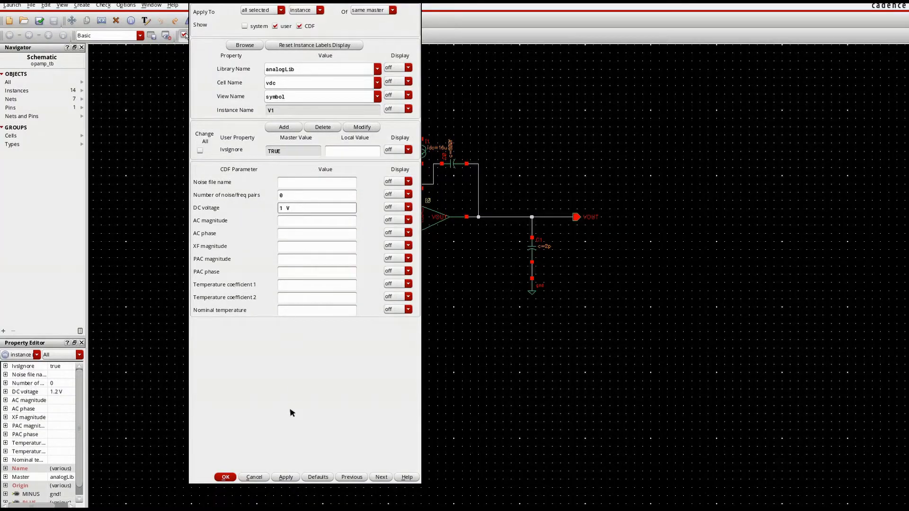
click(292, 476)
click(227, 477)
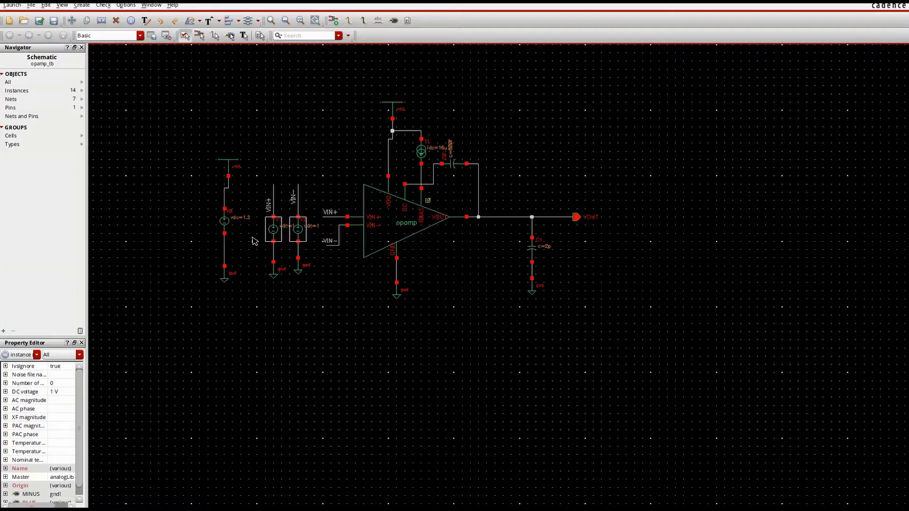
click(305, 310)
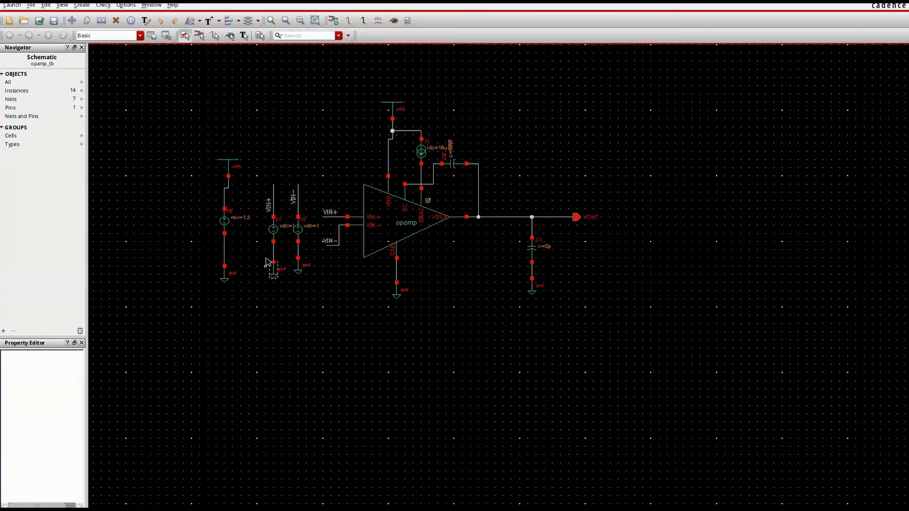
Set the AC magnitude of the VIN+ voltage source to 1.
click(273, 230)
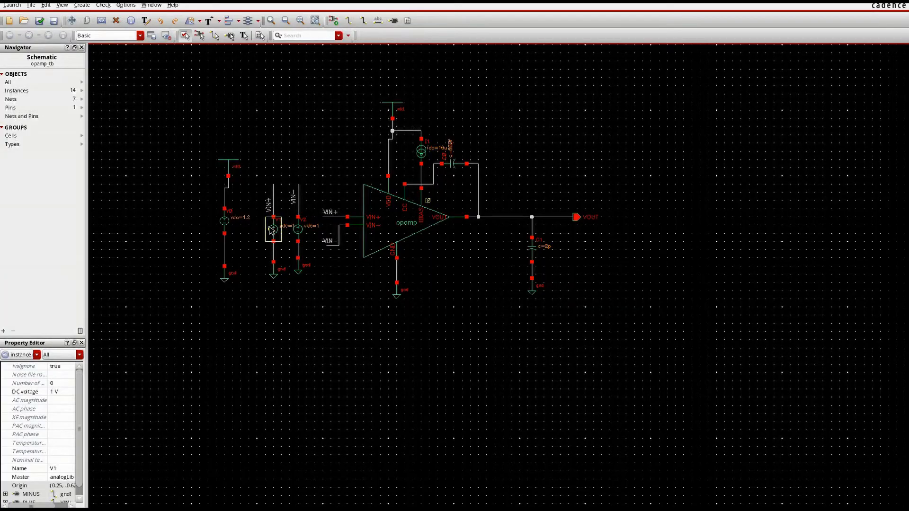
key(q)
click(287, 222)
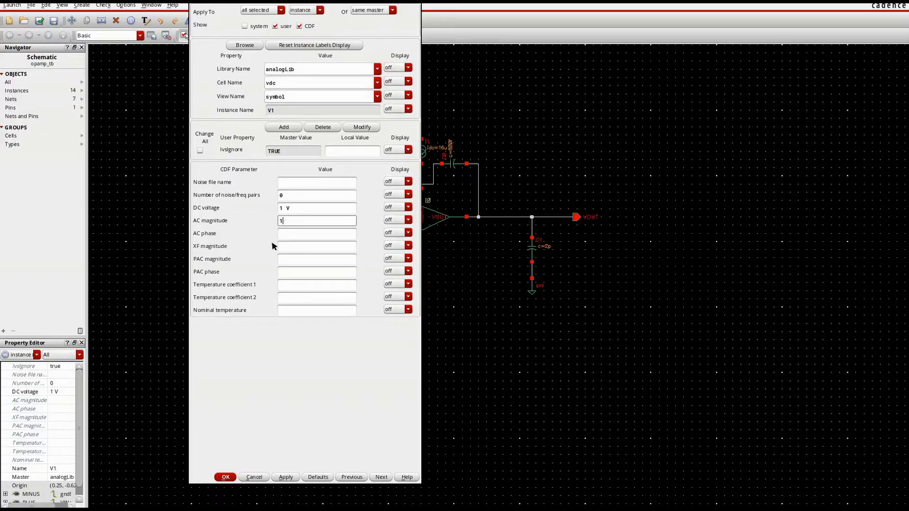
click(286, 477)
click(226, 477)
click(347, 399)
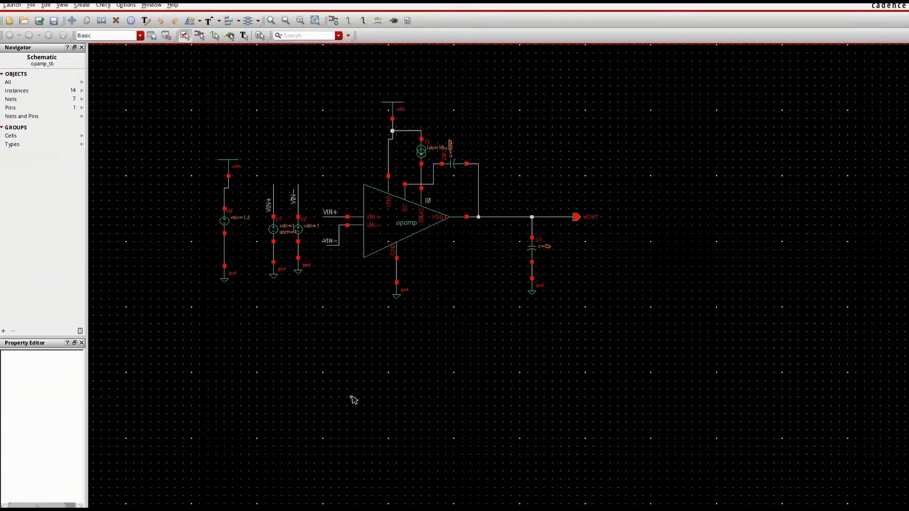
Check and save the opamp_tb schematic, launch ADE L for it, and position the simulation window over the schematic.
click(39, 21)
click(13, 5)
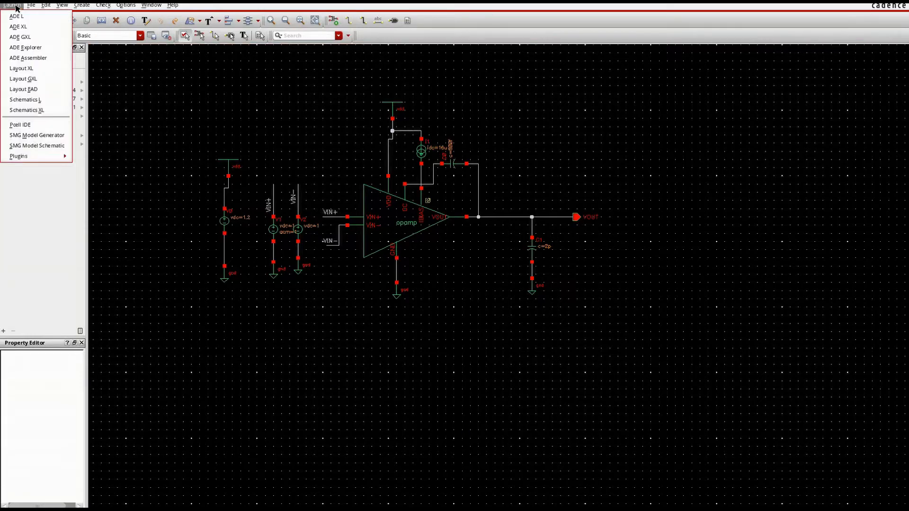
click(19, 16)
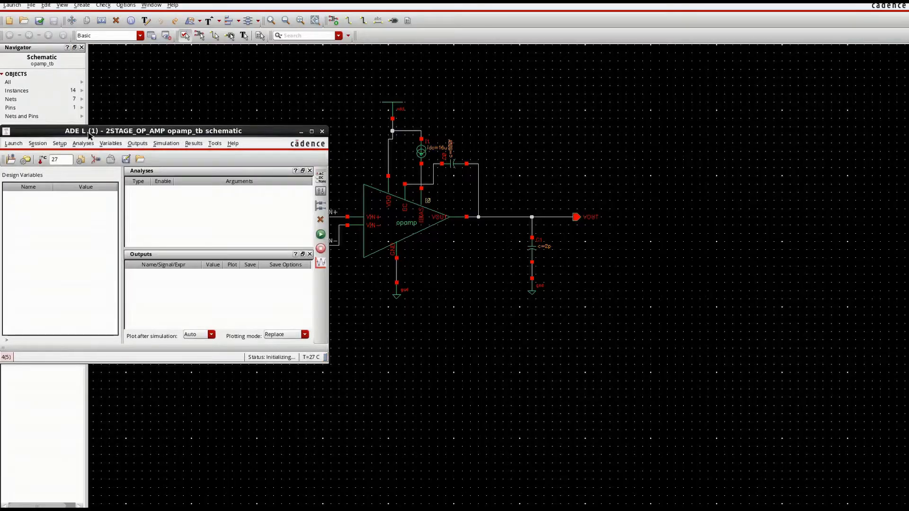
drag(92, 136, 474, 196)
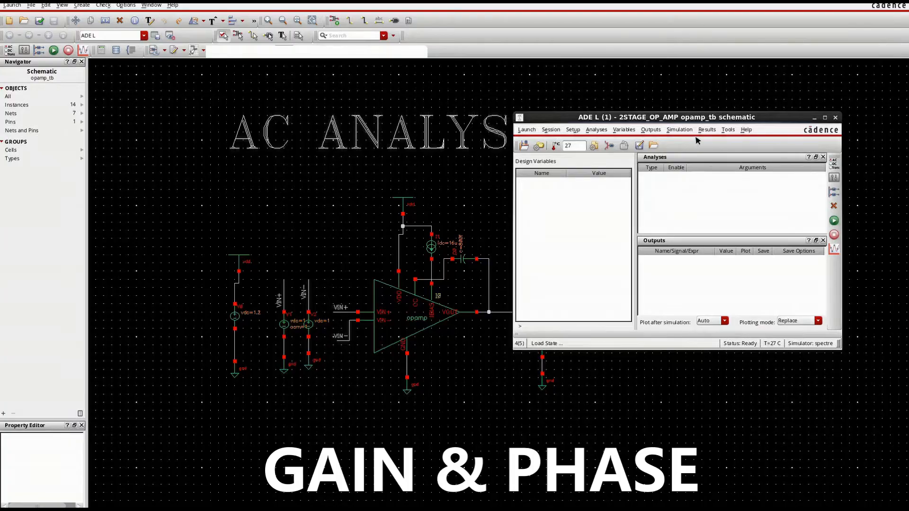
drag(699, 122, 592, 140)
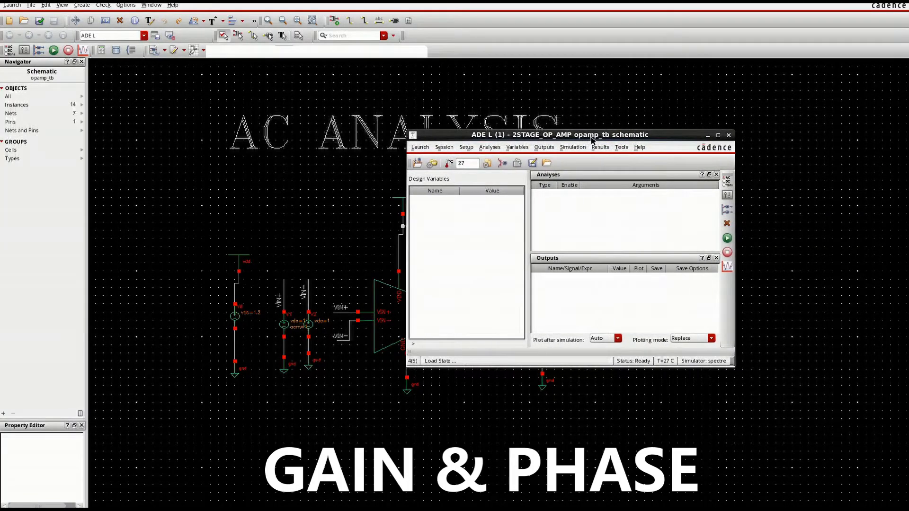
Review the model library setup and accept it with only the tt_lib section of toplevel.scs enabled.
click(466, 148)
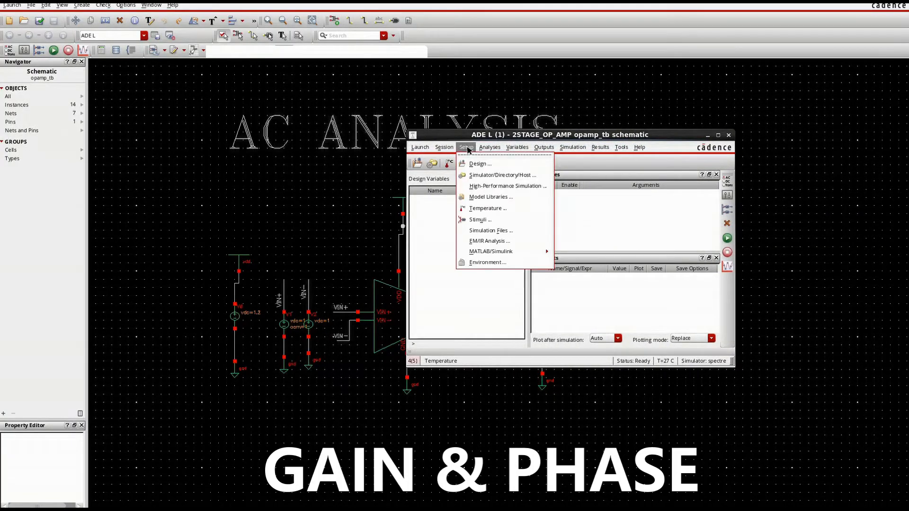
click(488, 198)
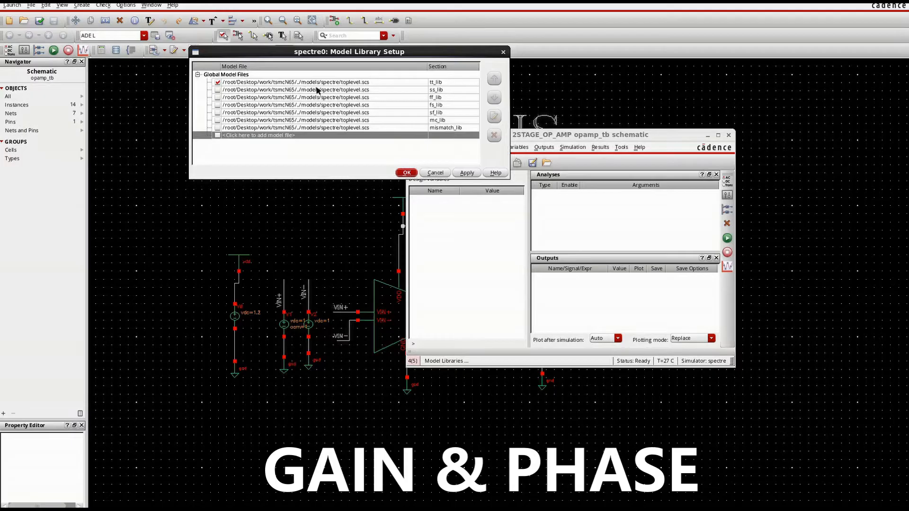
click(407, 173)
Add an AC analysis sweeping frequency from 1 to 1G logarithmically with 100 points per decade.
click(489, 146)
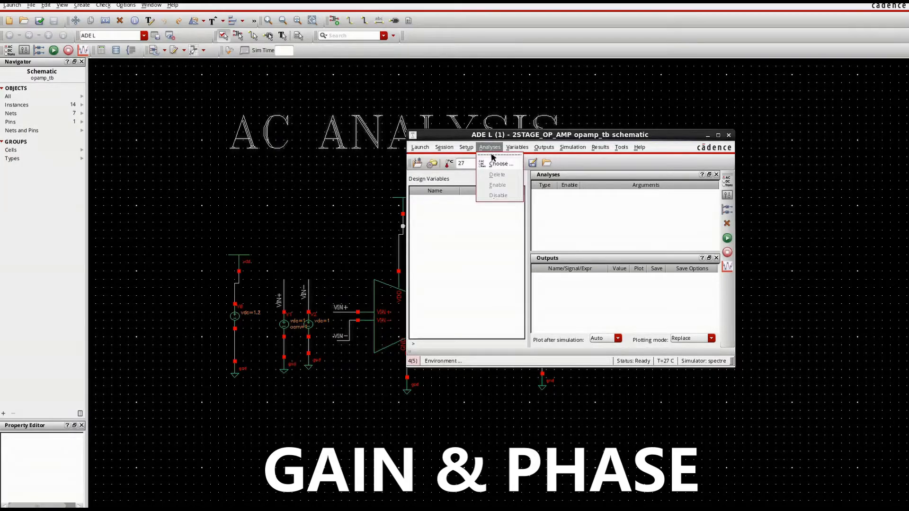
click(495, 162)
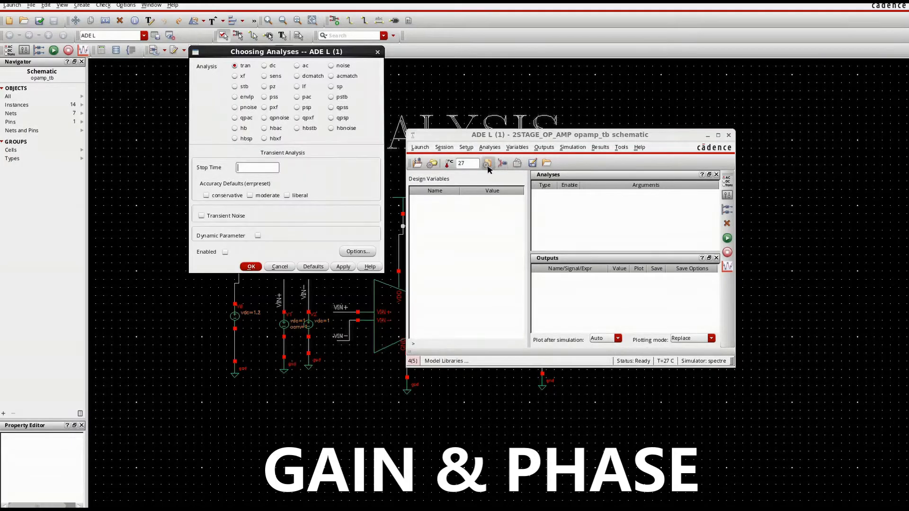
click(296, 67)
text(1)
click(350, 273)
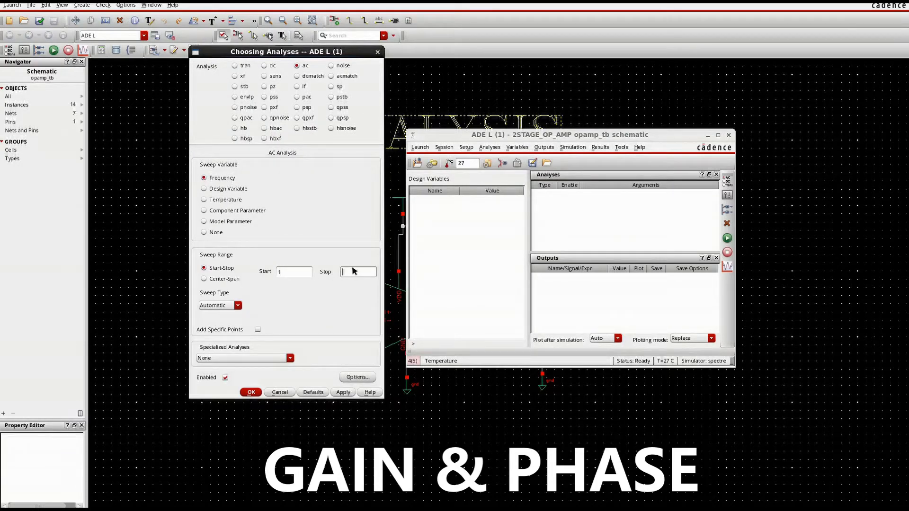
click(223, 305)
click(223, 323)
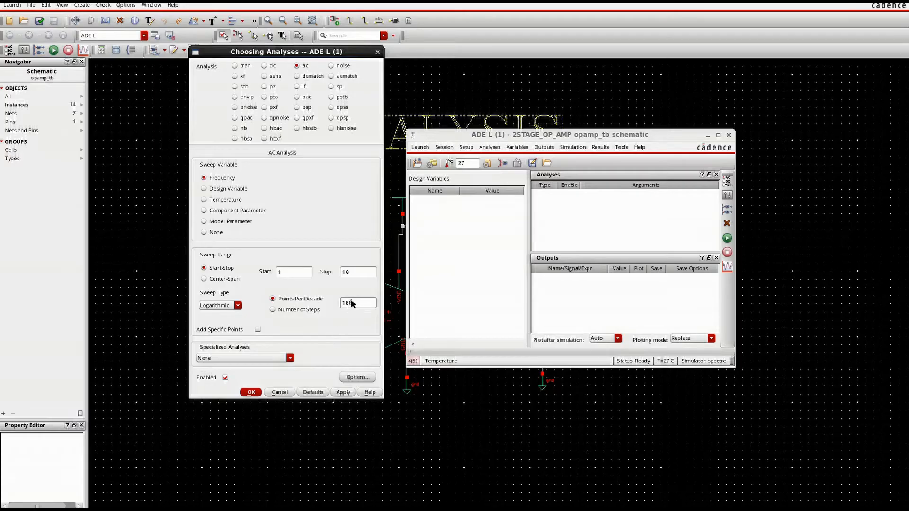
drag(358, 307, 340, 308)
click(343, 393)
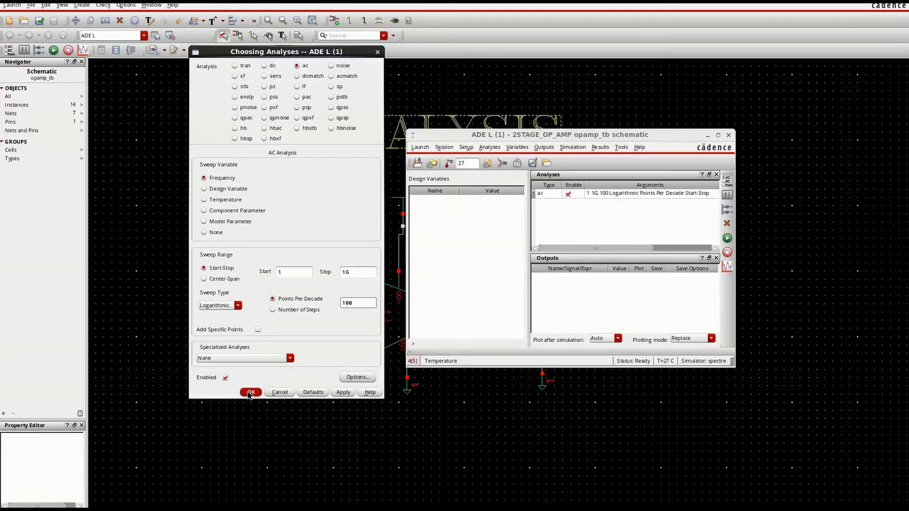
click(251, 392)
Run the simulation and direct-plot the AC gain and phase of the VOUT net relative to VIN+.
click(726, 240)
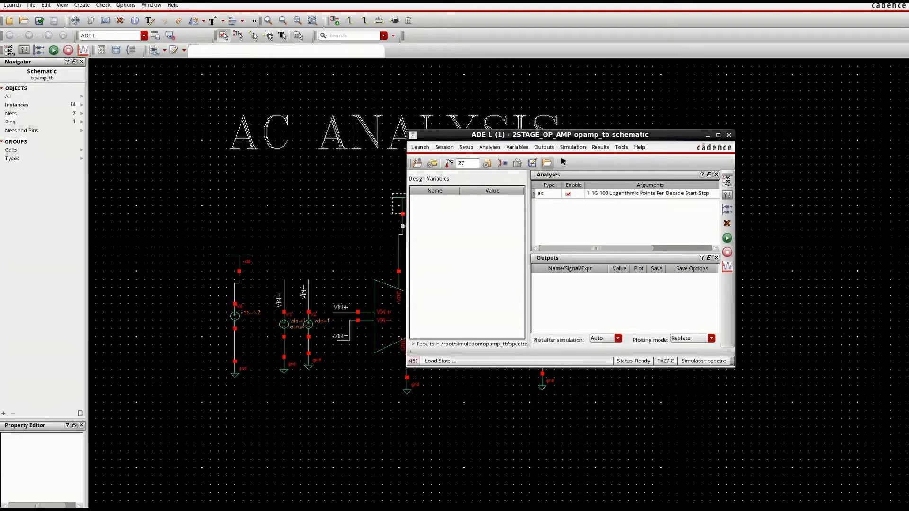
click(600, 148)
mouse_move(614, 174)
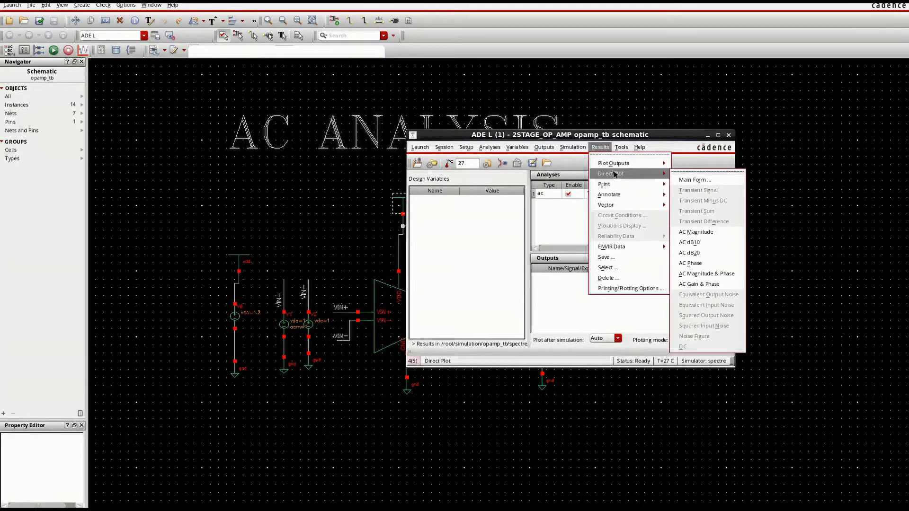
click(713, 284)
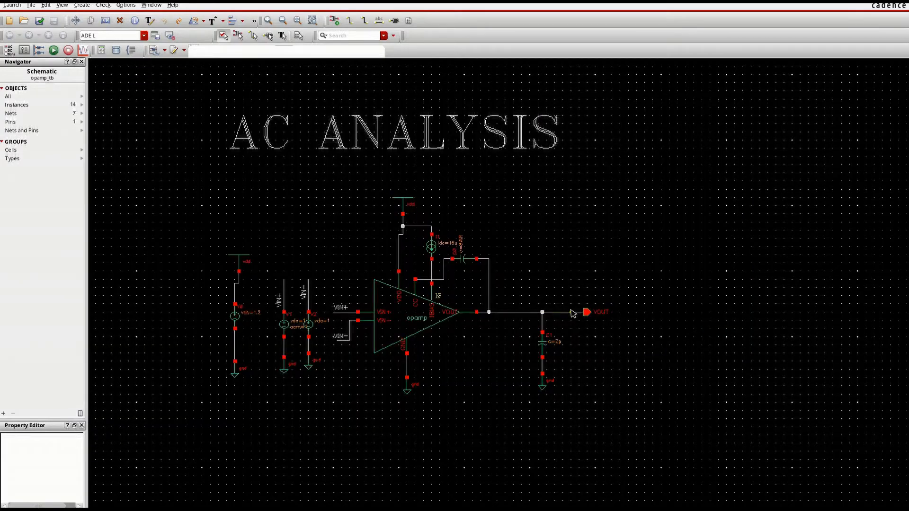
click(573, 313)
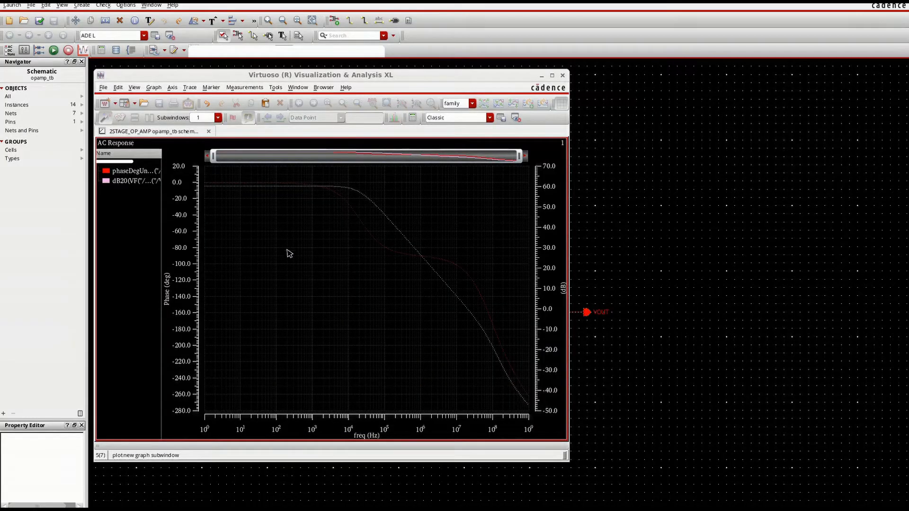
Split the phase and gain traces into separate strips in a maximized graph window and read the low-frequency gain.
double_click(518, 79)
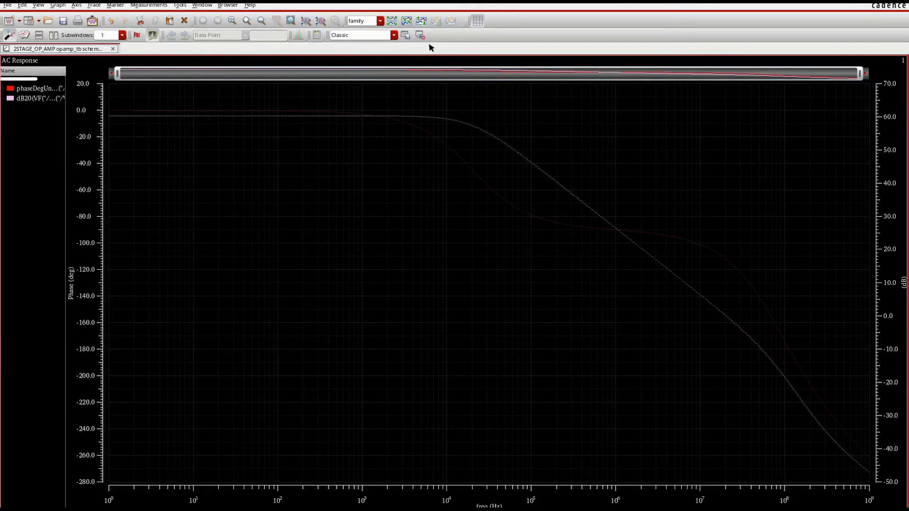
click(421, 21)
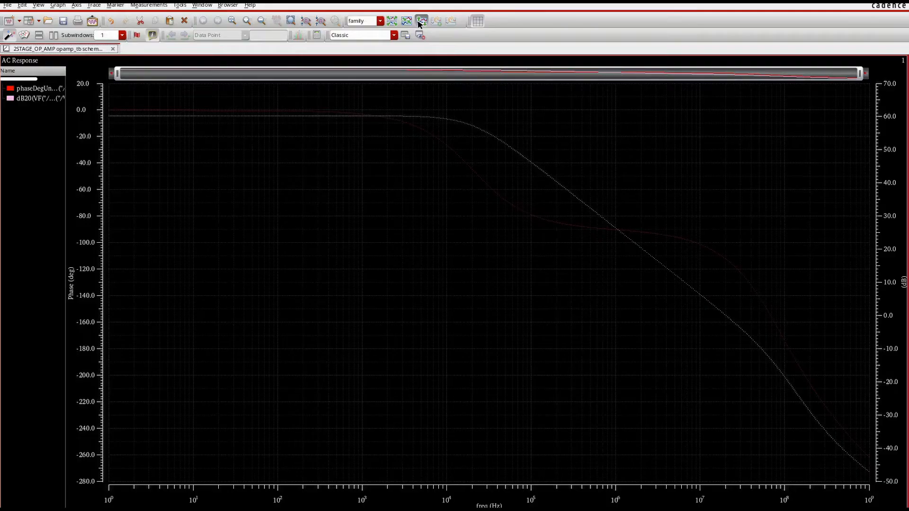
mouse_move(284, 303)
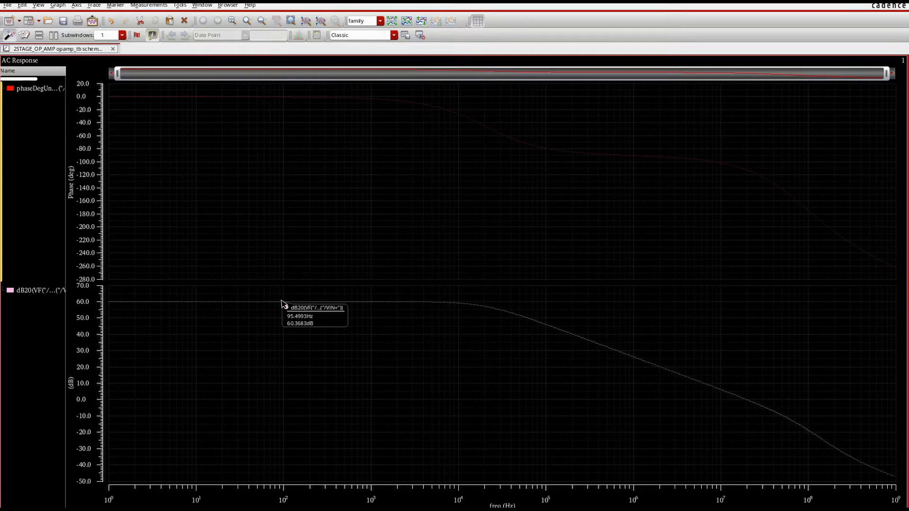
click(284, 303)
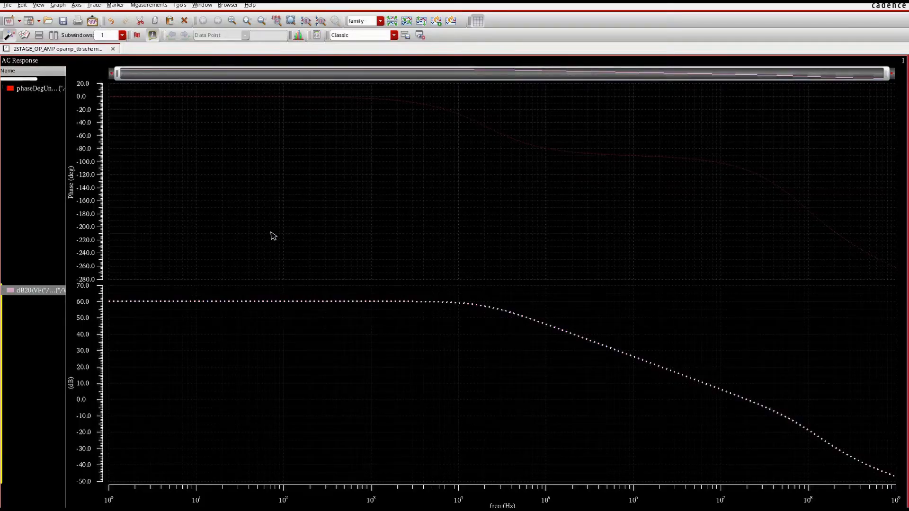
click(325, 350)
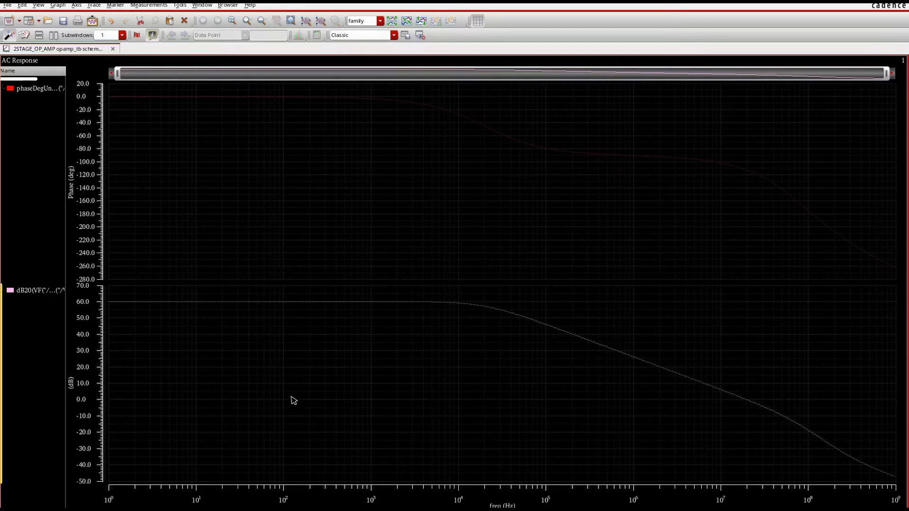
Place a horizontal marker on the gain strip and set it to 57.36 dB to find the 3 dB bandwidth.
mouse_move(232, 305)
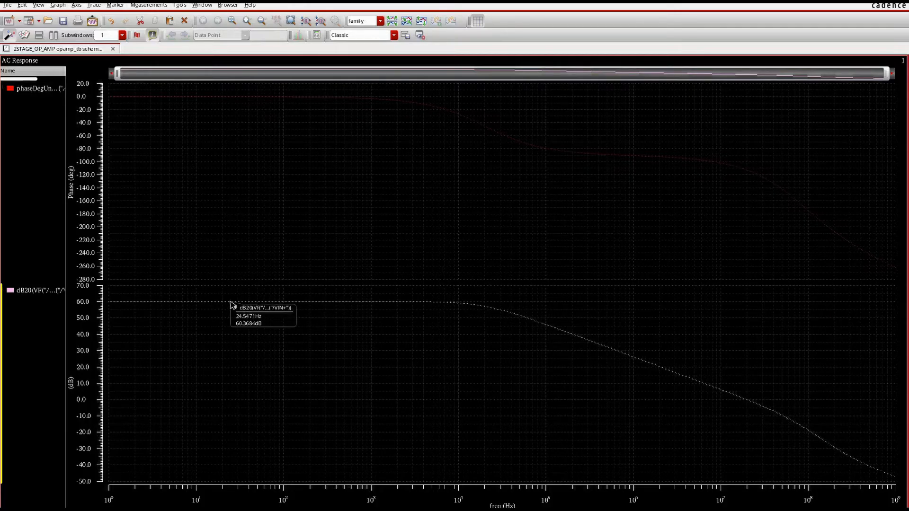
key(h)
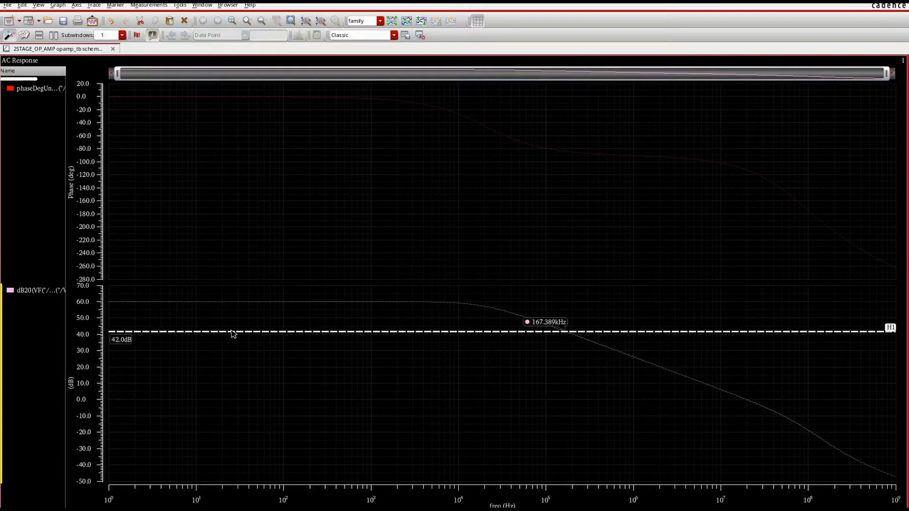
mouse_move(156, 305)
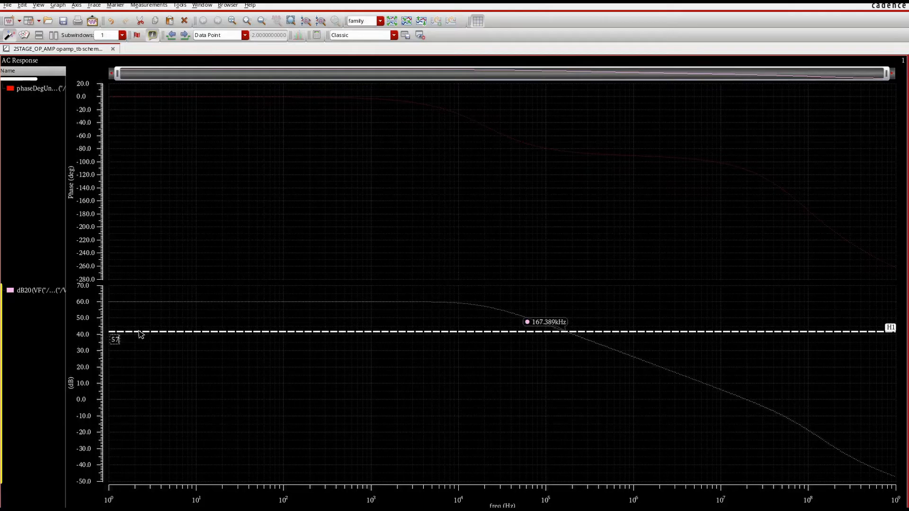
key(Return)
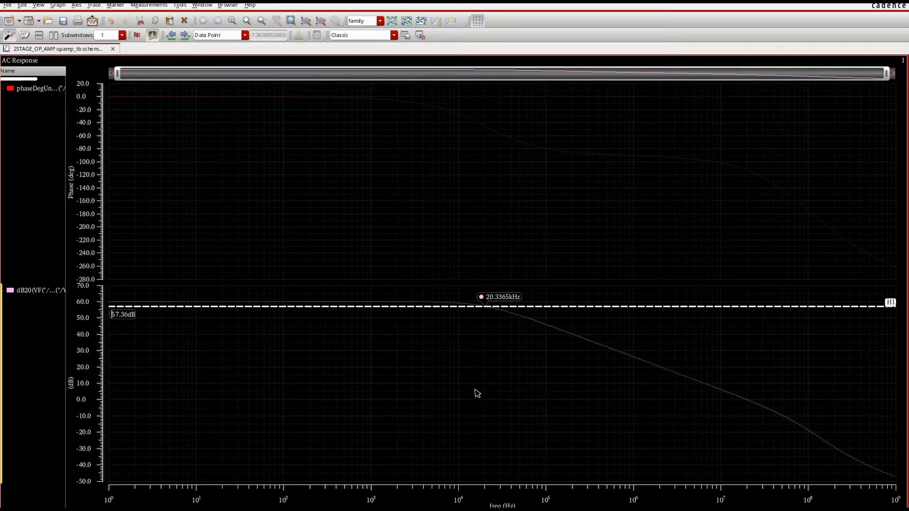
click(254, 398)
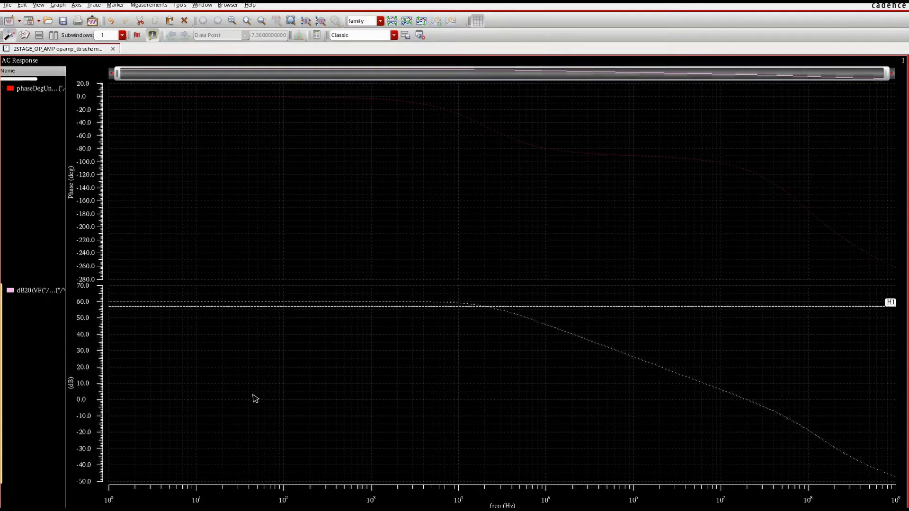
Add a second horizontal marker on the gain strip at 0 dB to find the unity-gain frequency.
key(h)
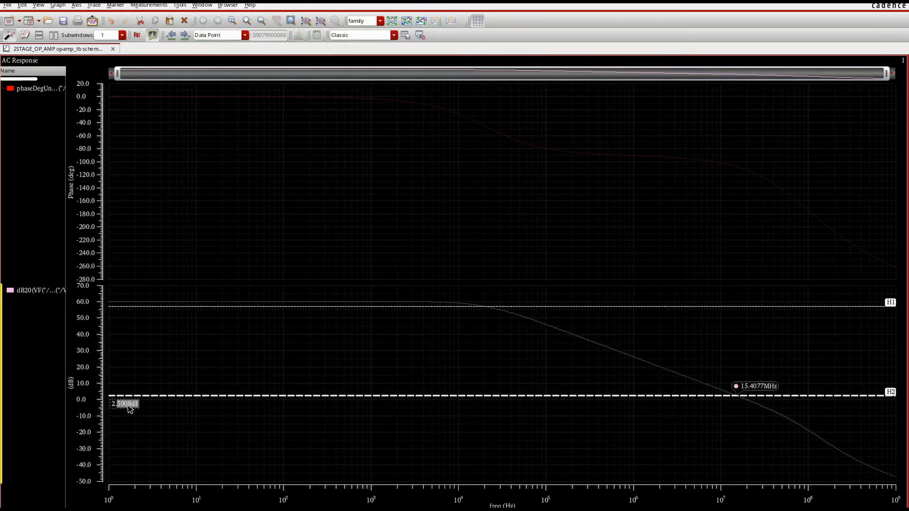
key(BackSpace)
key(BackSpace)
key(BackSpace)
text(0)
key(Return)
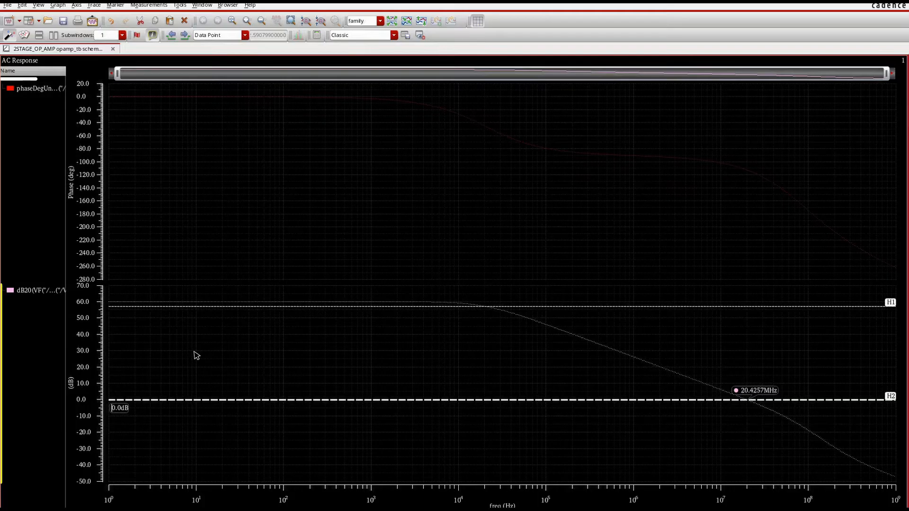
mouse_move(748, 406)
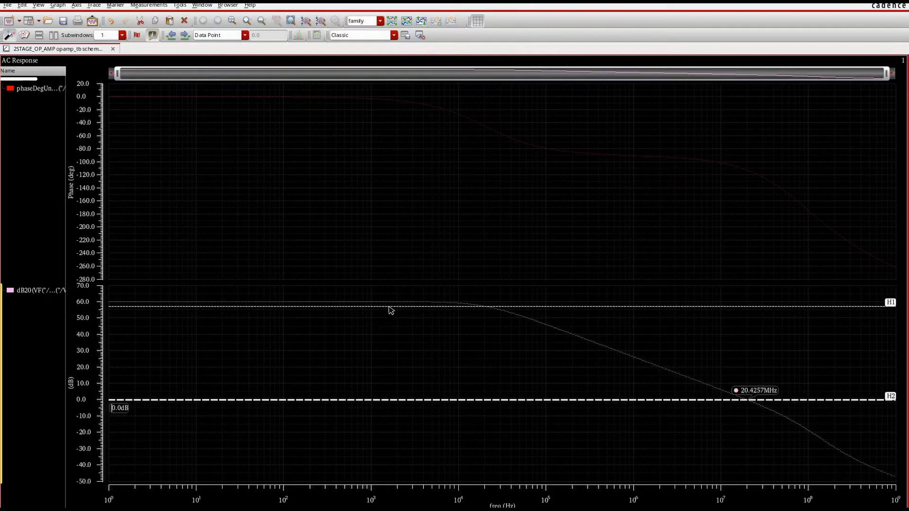
click(490, 308)
click(479, 328)
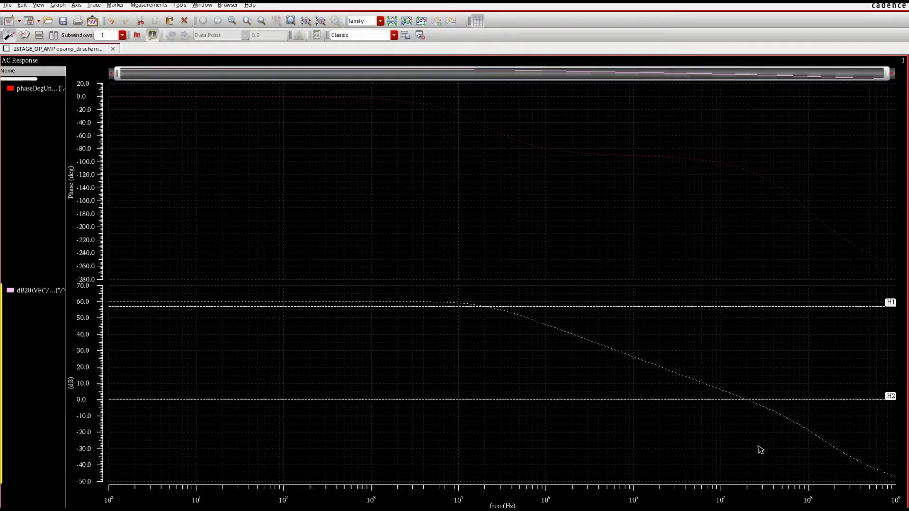
Place a vertical marker at about 20.43 MHz, where the gain curve crosses the 0 dB marker, to read the phase.
key(v)
mouse_move(756, 441)
mouse_down()
mouse_move(770, 438)
mouse_move(761, 445)
mouse_up()
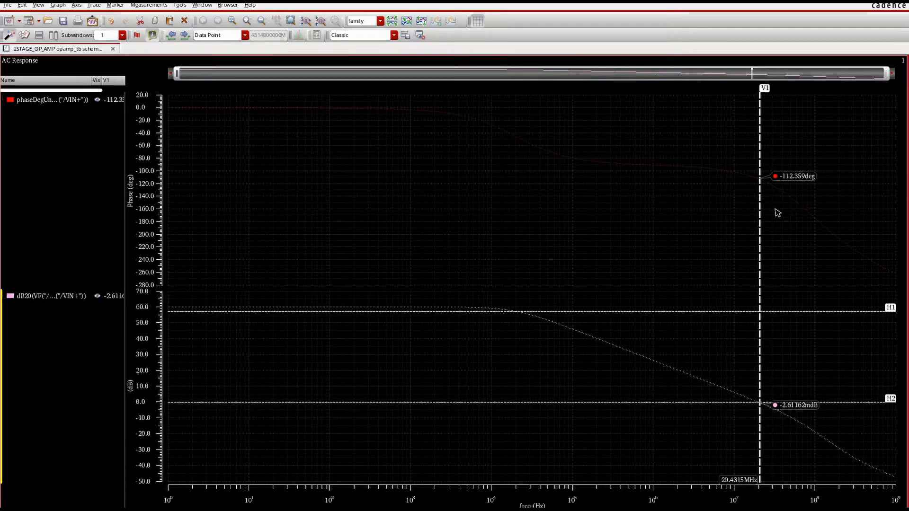
click(411, 245)
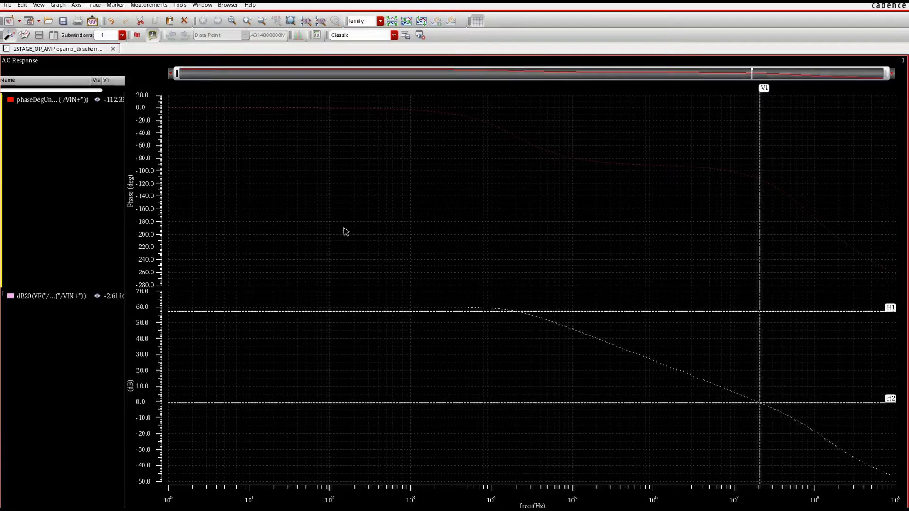
Add a horizontal marker on the phase strip and set it to -180 degrees.
key(h)
double_click(194, 237)
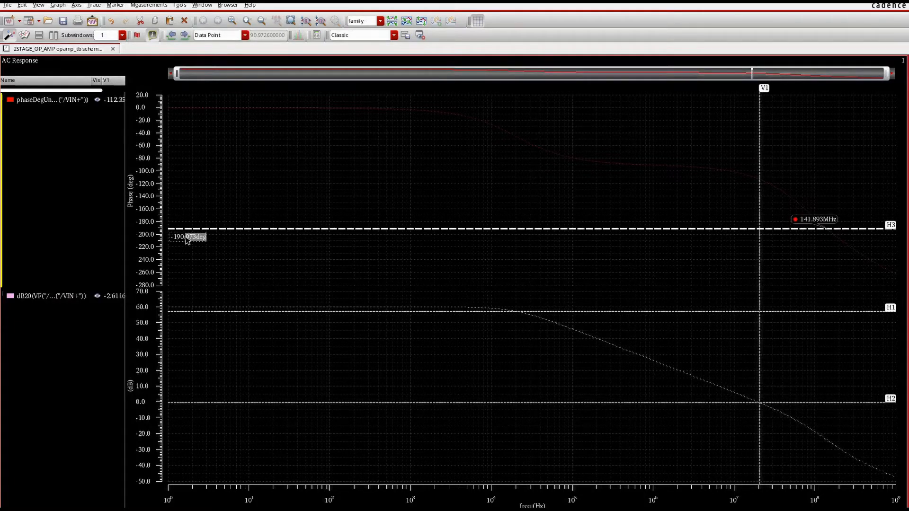
key(BackSpace)
key(BackSpace)
key(BackSpace)
key(BackSpace)
key(BackSpace)
key(BackSpace)
text(-180)
key(Return)
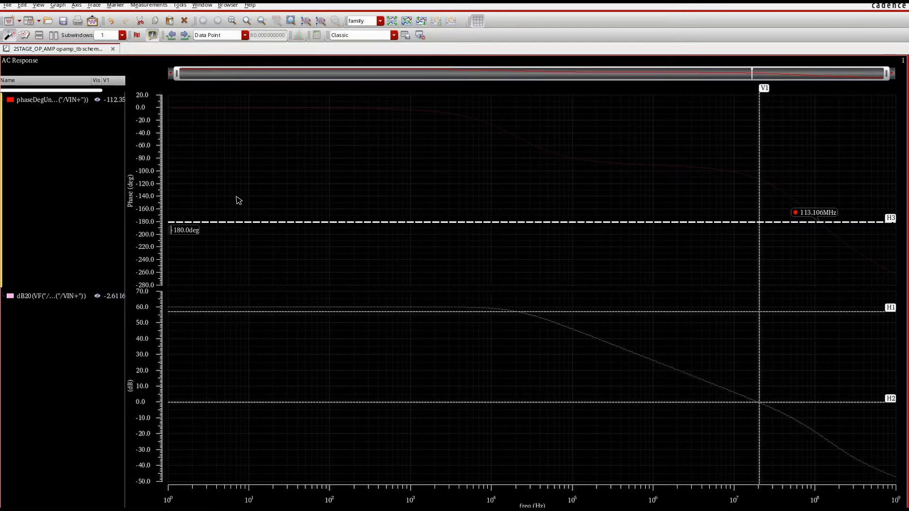
mouse_move(821, 226)
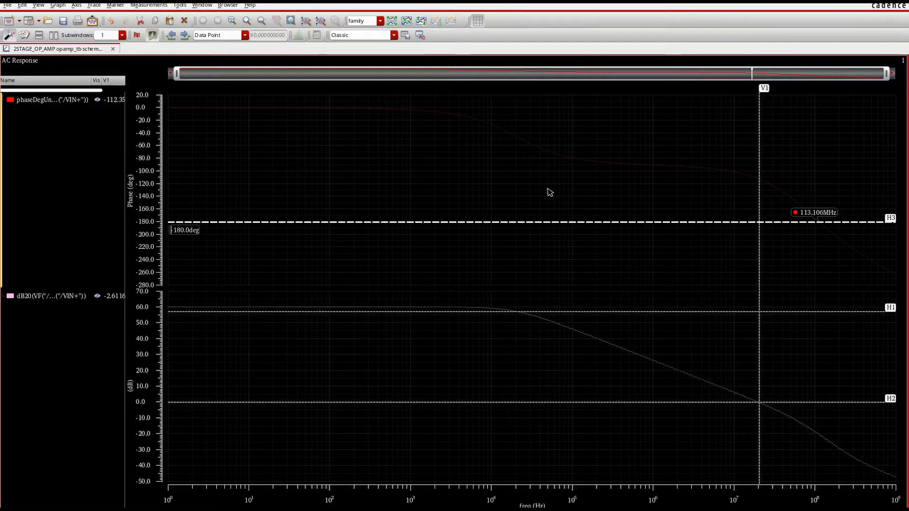
click(549, 192)
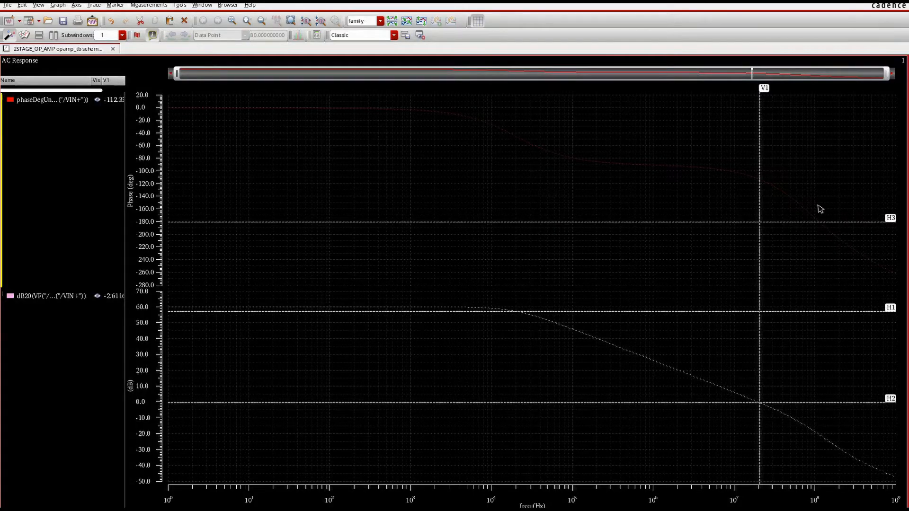
Add a second horizontal marker on the phase strip at about -112.4 degrees, where the phase curve meets the unity-gain vertical marker.
click(817, 222)
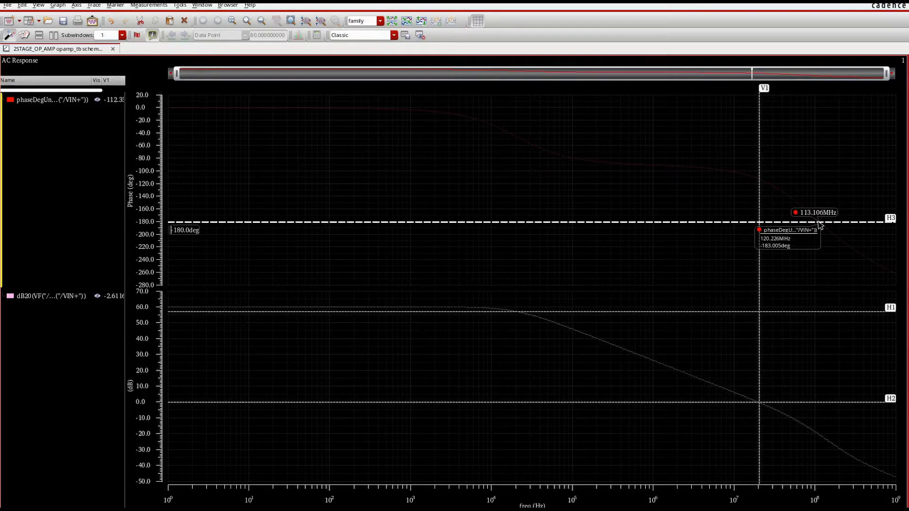
click(516, 194)
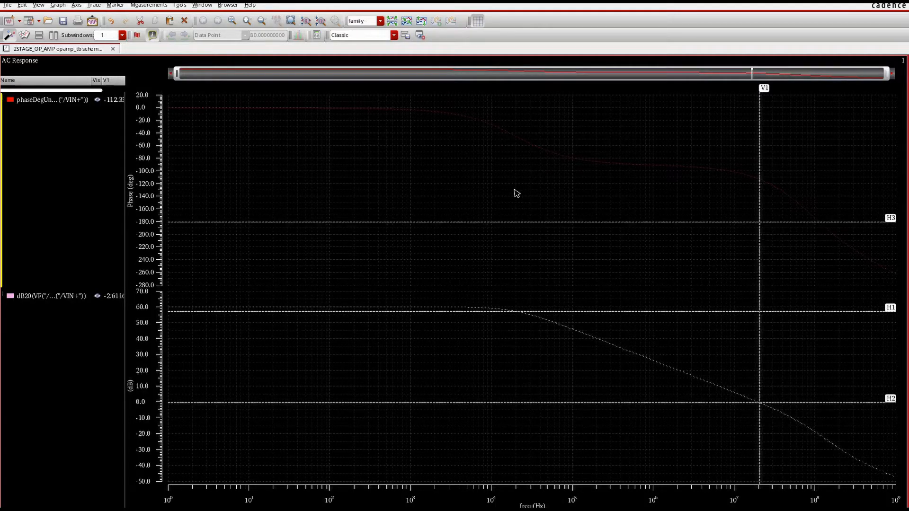
click(759, 403)
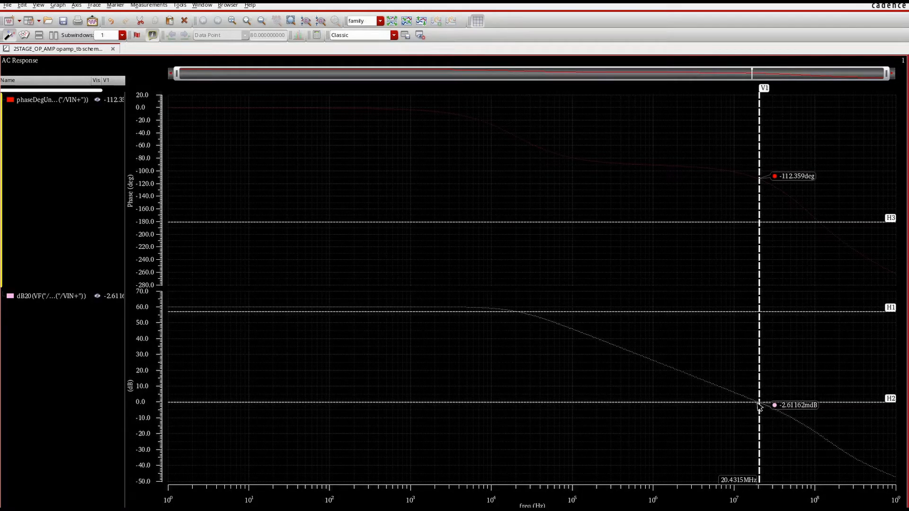
click(758, 407)
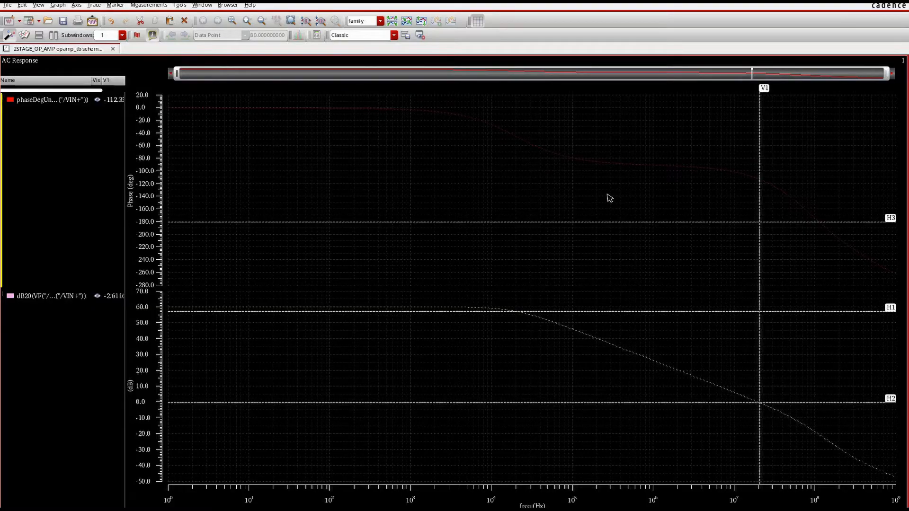
key(h)
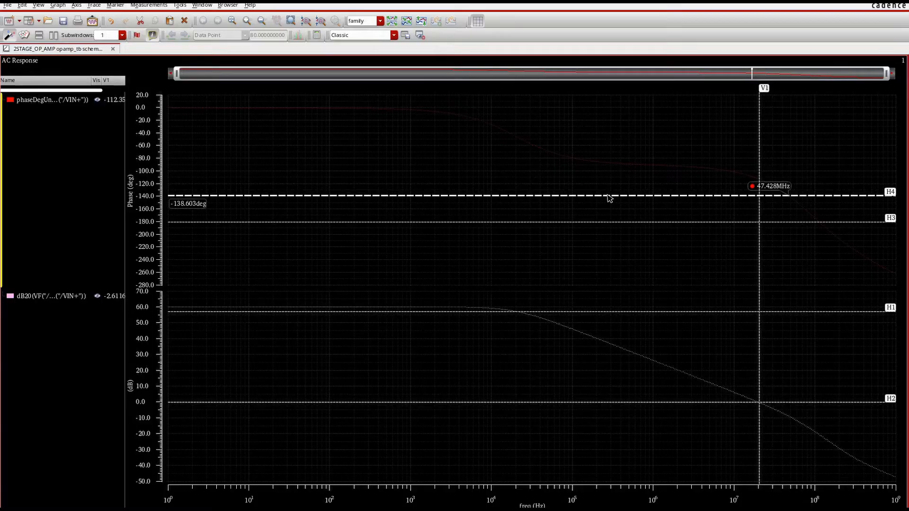
drag(619, 195, 622, 182)
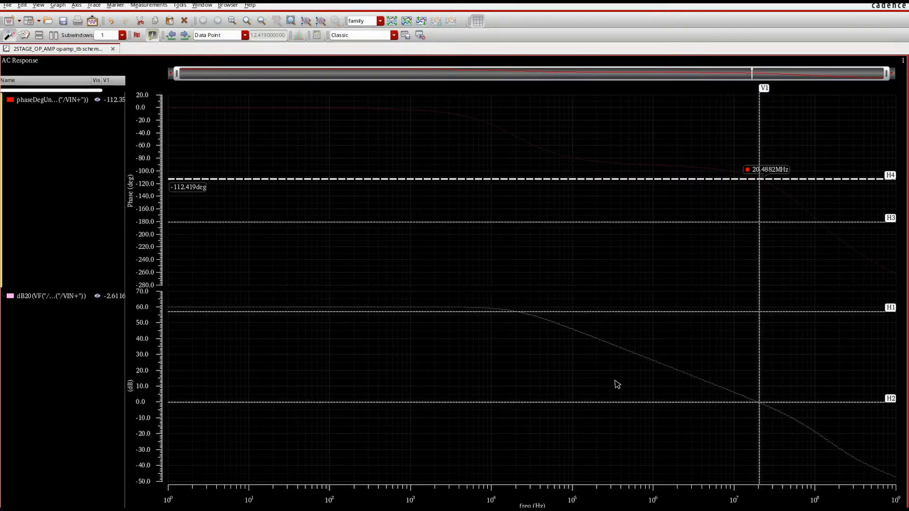
Place a second vertical marker at about 112 MHz, where the phase curve crosses the -180 degree marker.
key(v)
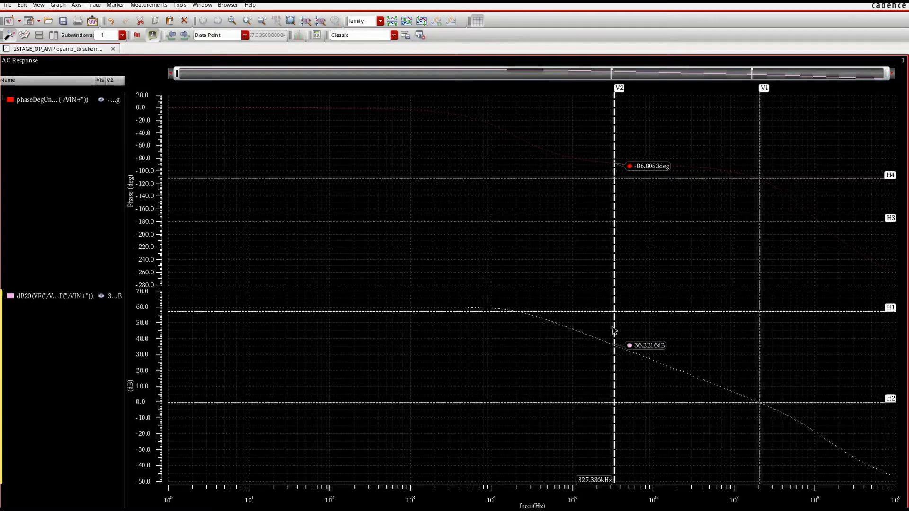
mouse_move(614, 331)
mouse_down()
mouse_move(833, 334)
mouse_move(819, 338)
mouse_up()
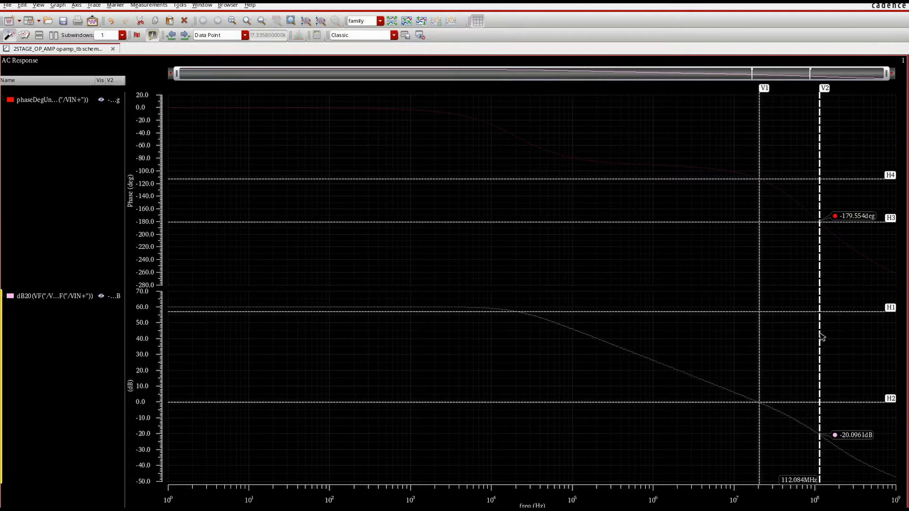
click(622, 450)
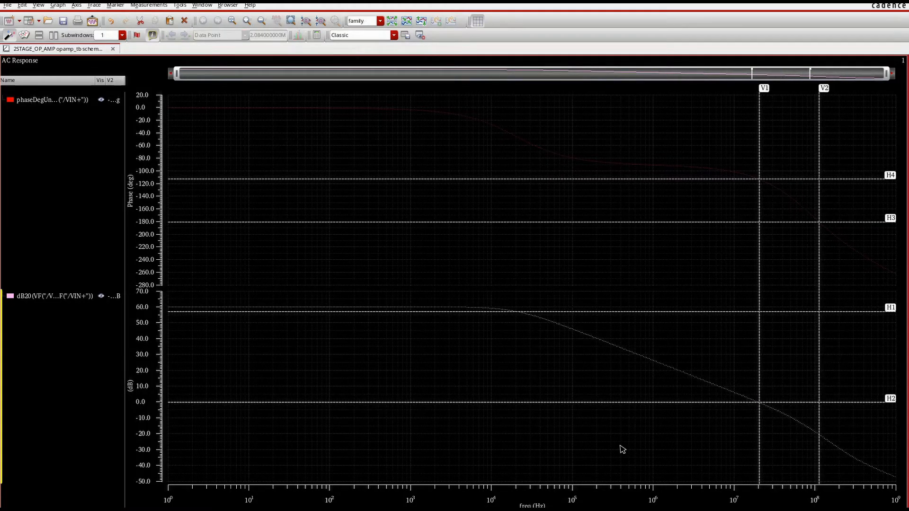
Add a third horizontal marker on the gain strip at about -20.67 dB, at the phase-crossover frequency, to read the gain margin.
key(h)
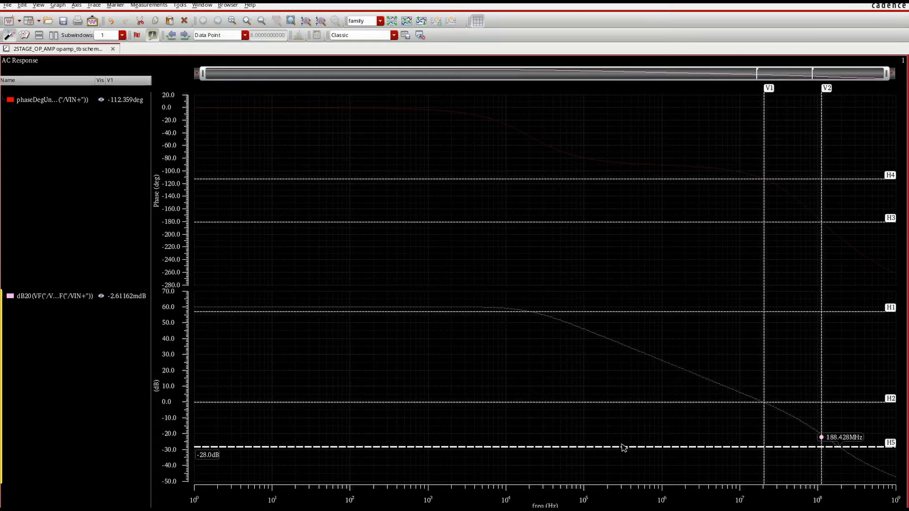
drag(624, 448, 626, 440)
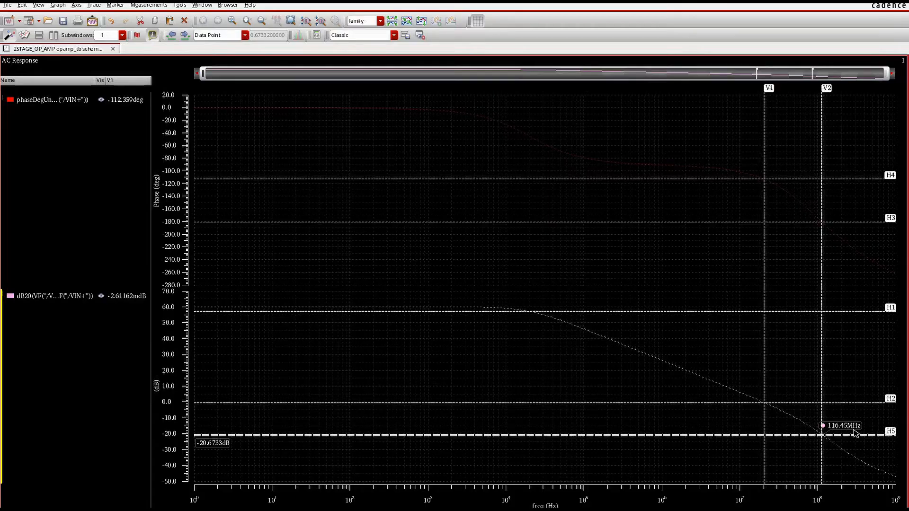
mouse_move(839, 446)
click(877, 1)
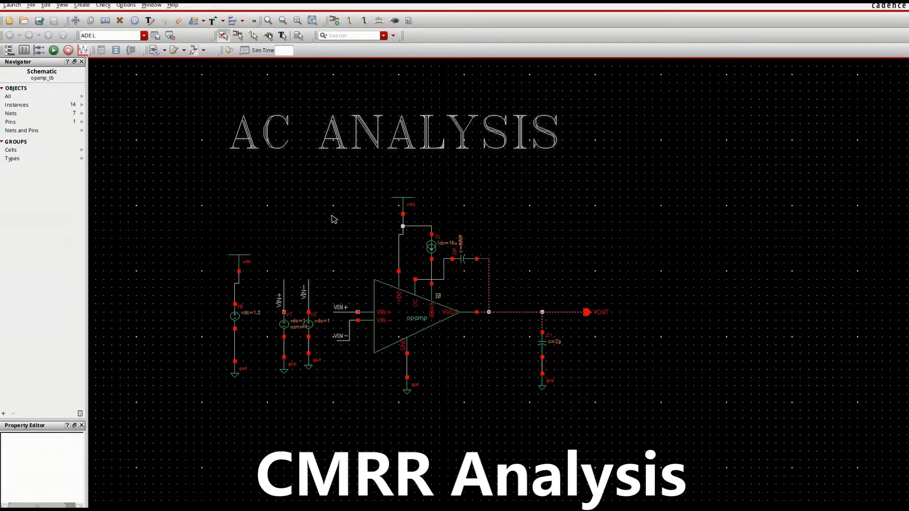
Set the AC magnitude of the VIN- DC voltage source to the variable x.
click(310, 329)
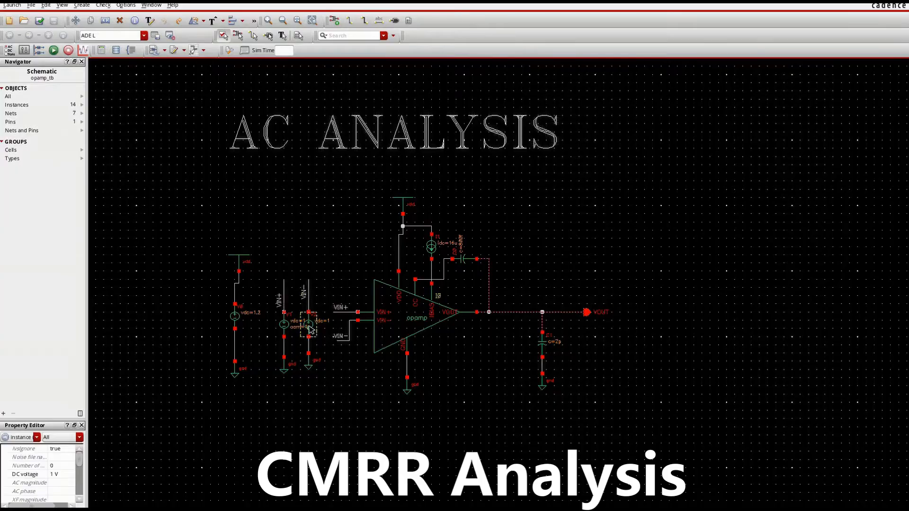
key(q)
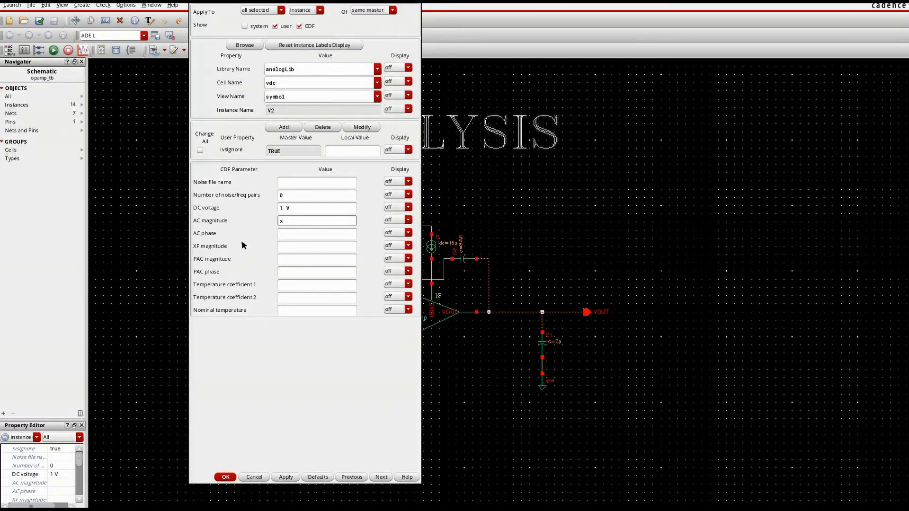
click(281, 478)
click(225, 478)
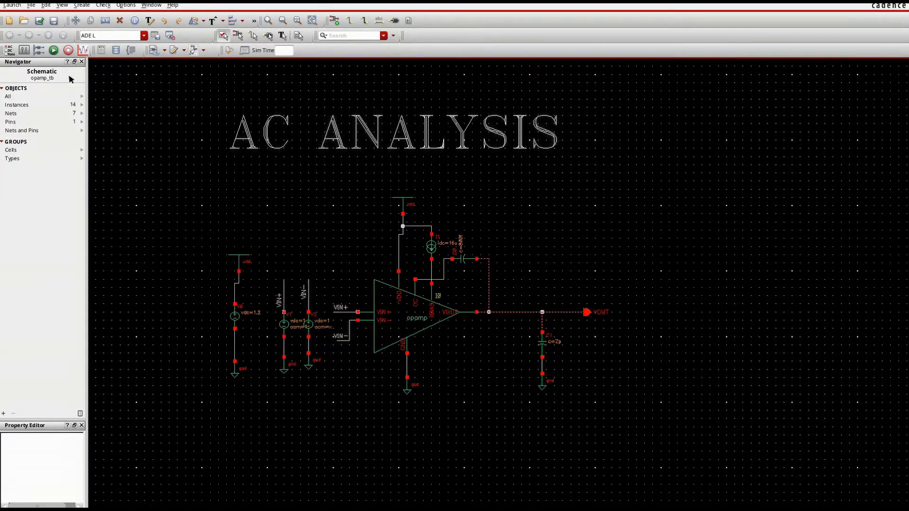
Check and save the test bench, and copy the design variable x from the cellview into ADE L with value 0.
click(40, 21)
right_click(465, 233)
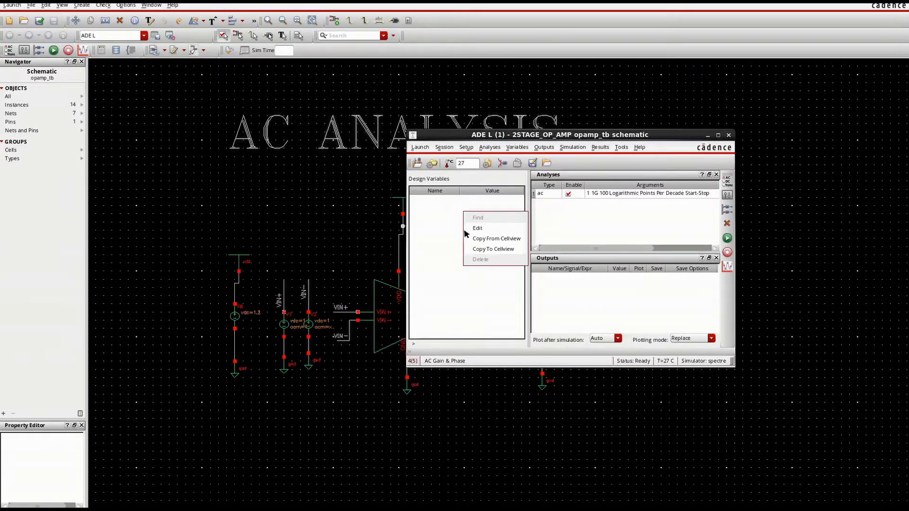
click(475, 243)
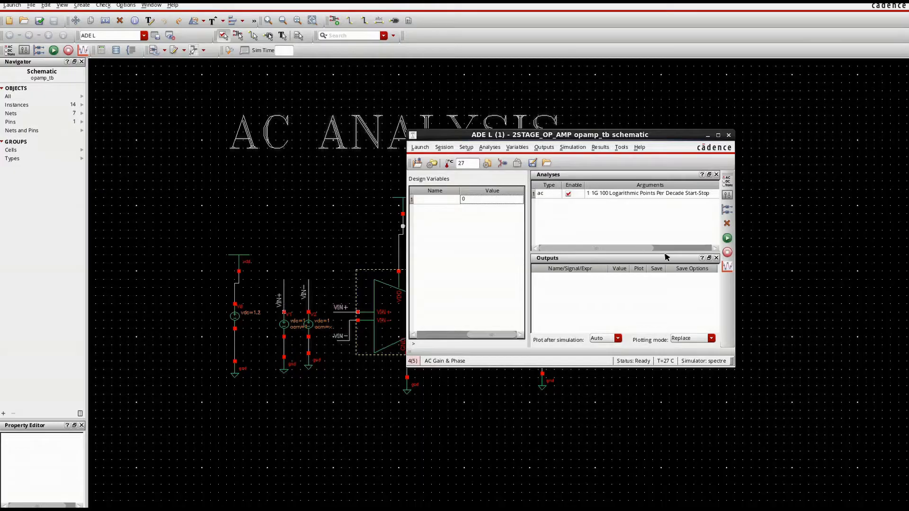
Open a parametric analysis and choose x as the sweep variable.
click(622, 148)
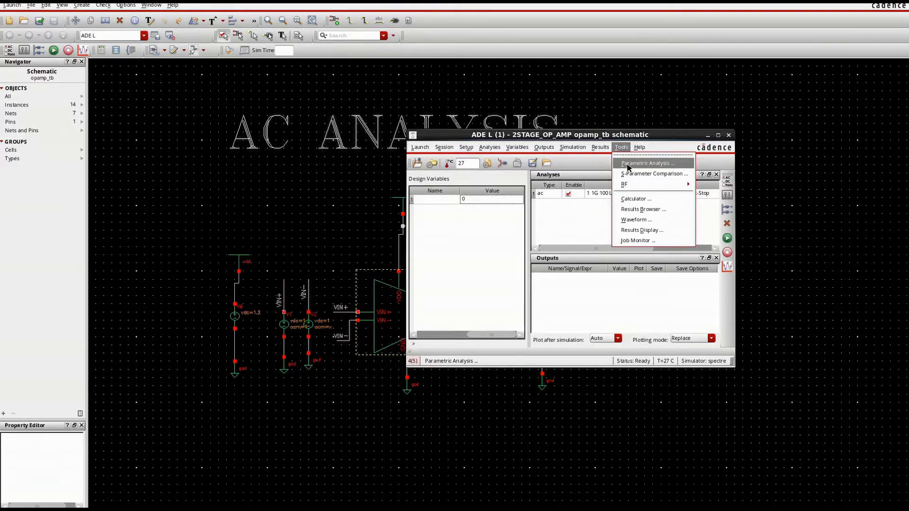
click(628, 165)
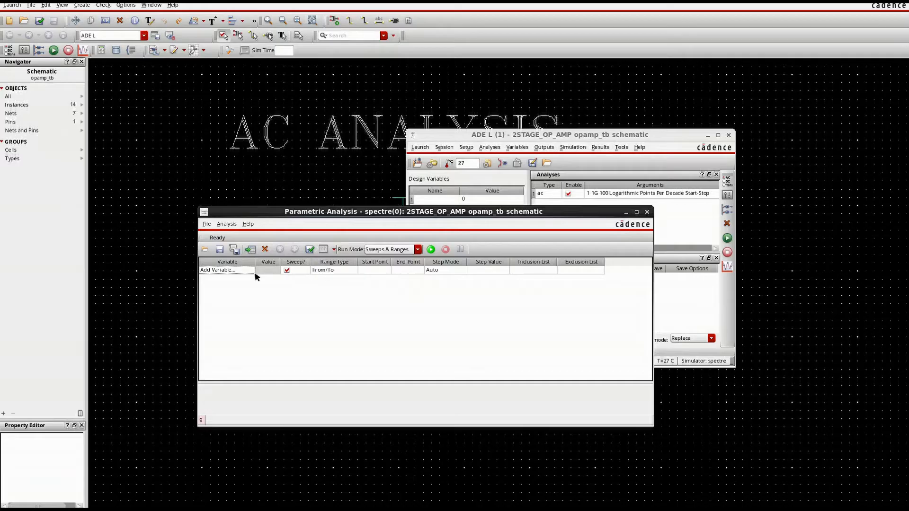
click(251, 271)
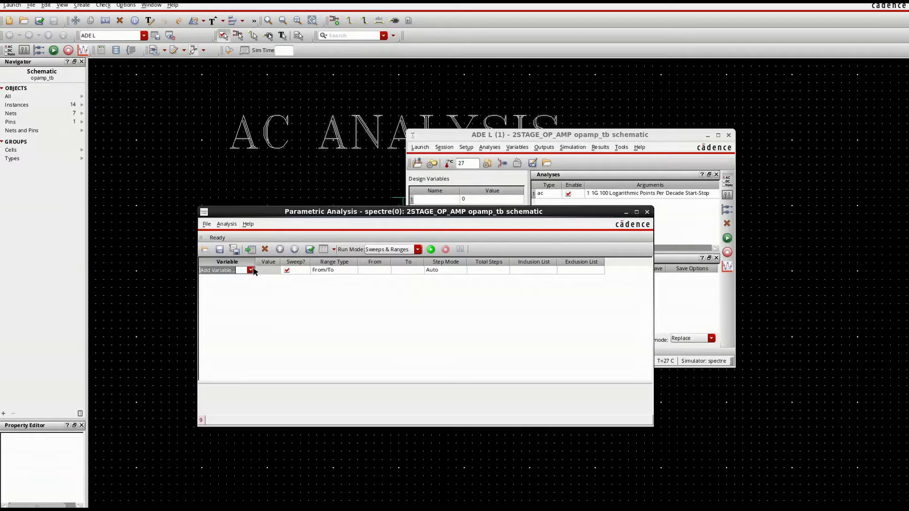
click(251, 270)
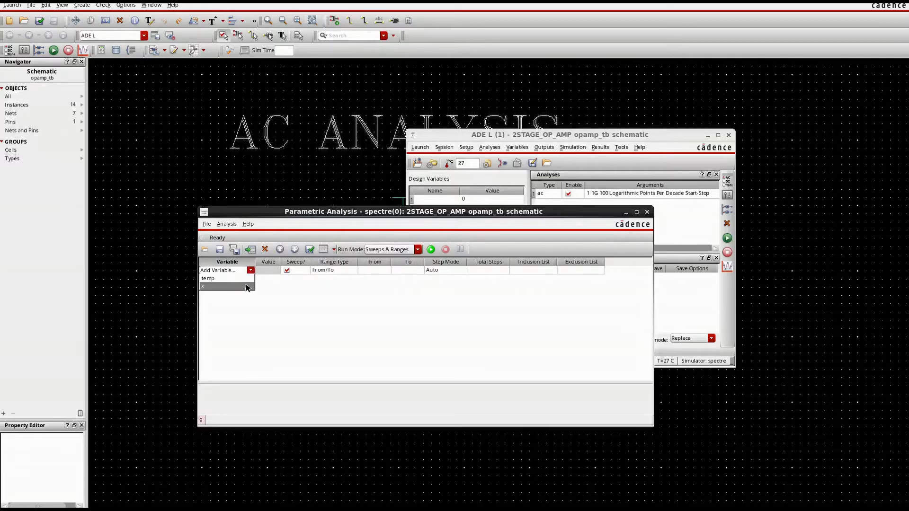
click(247, 287)
Set the x sweep from 0 to 1 with 2 total steps and run the parametric simulation.
click(373, 271)
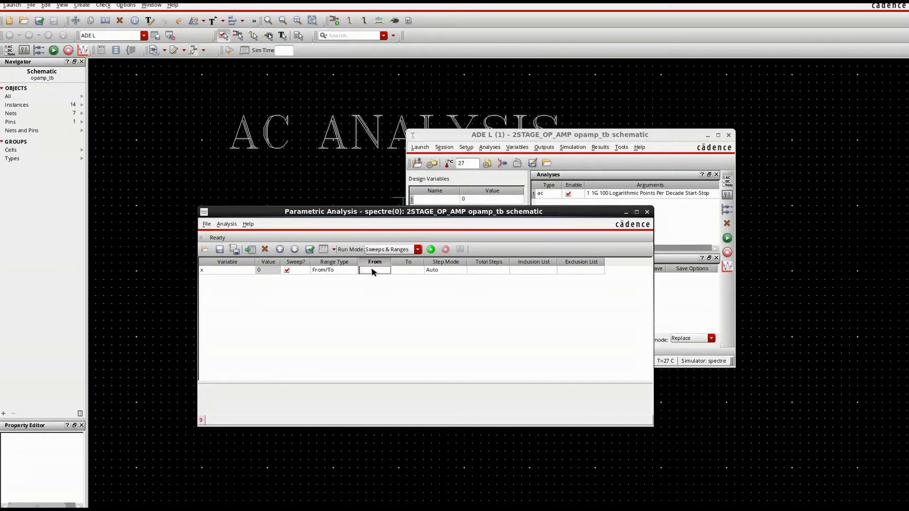
text(0)
click(400, 273)
text(1)
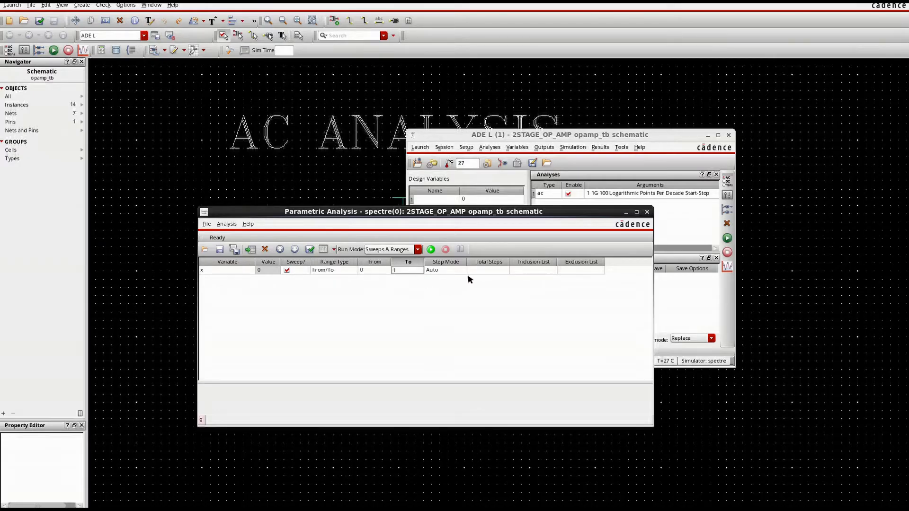
click(480, 273)
text(2)
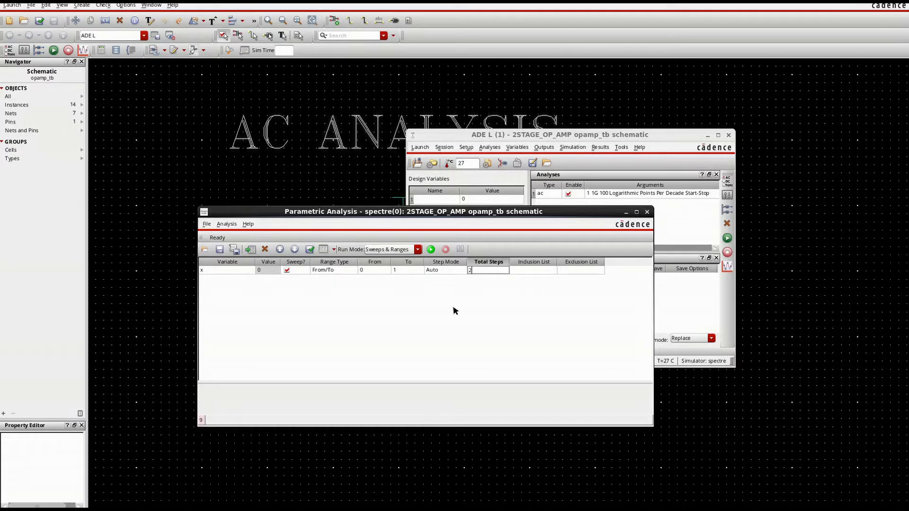
click(431, 250)
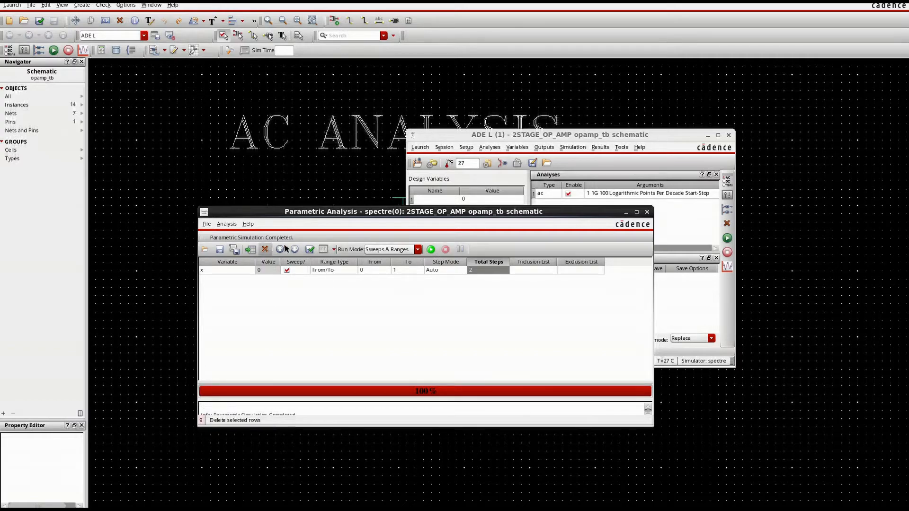
Directly plot the AC gain and phase of the VOUT net relative to the VIN+ net.
click(665, 273)
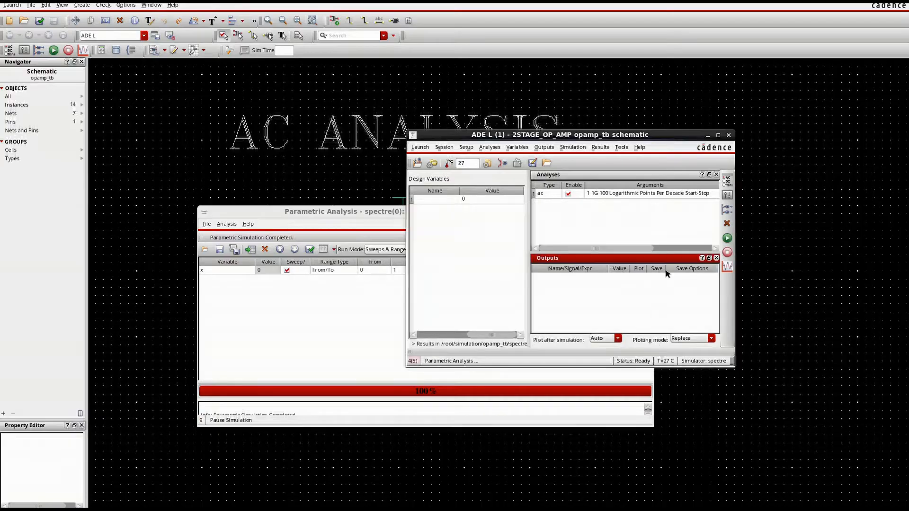
click(600, 148)
mouse_move(635, 175)
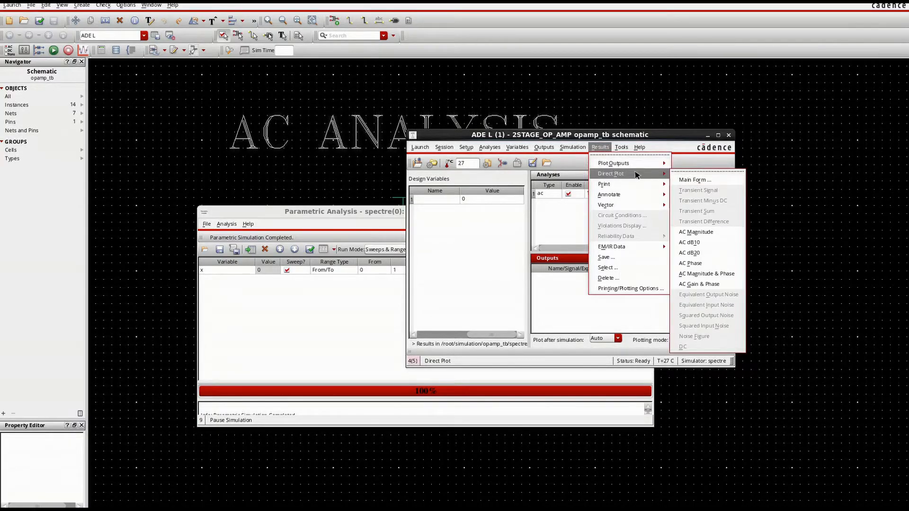
click(719, 284)
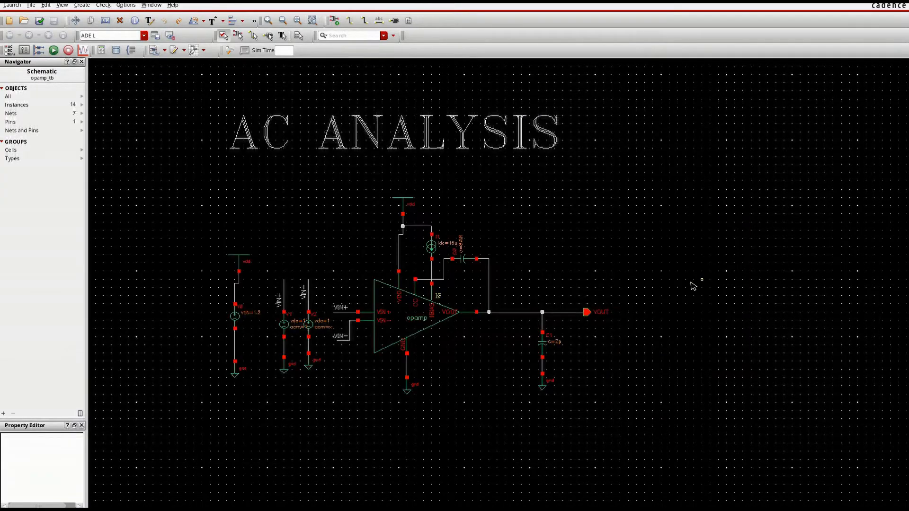
click(563, 311)
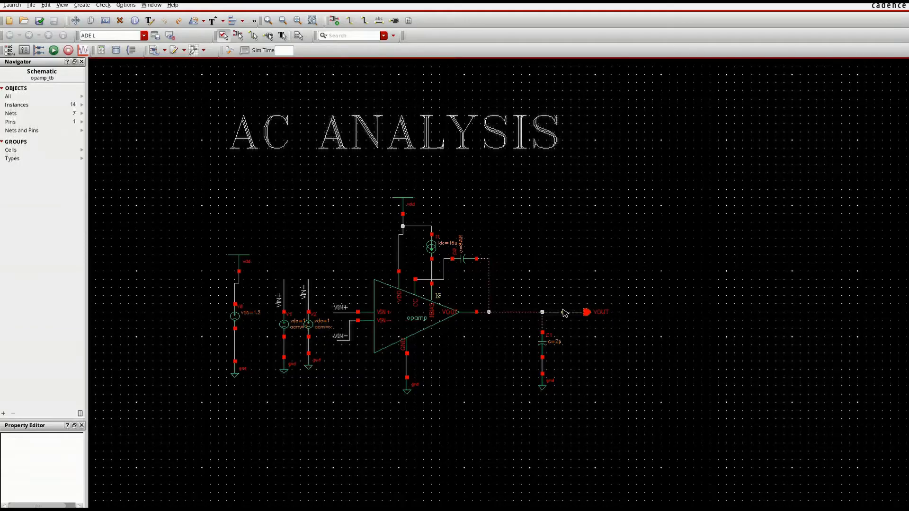
click(340, 312)
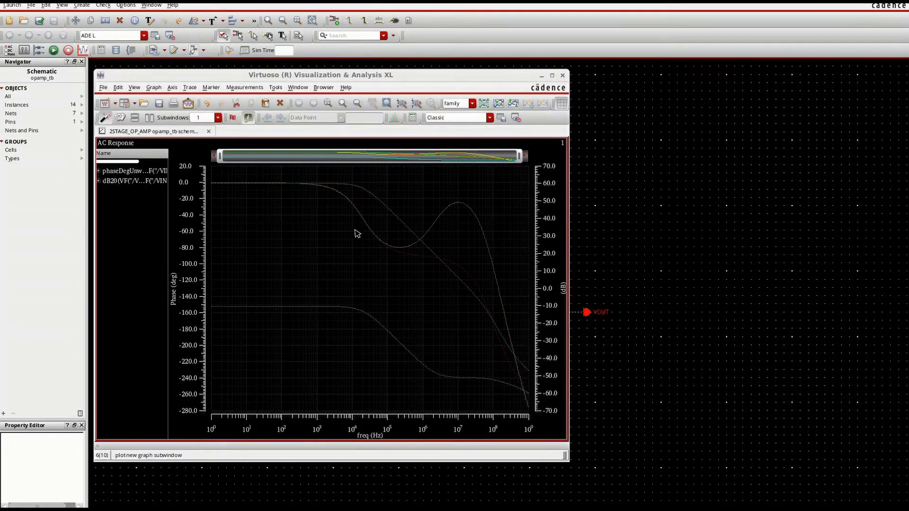
Delete the phase traces from the AC response plot and read the low-frequency gain of the x=0 and x=1 curves.
right_click(140, 175)
click(173, 268)
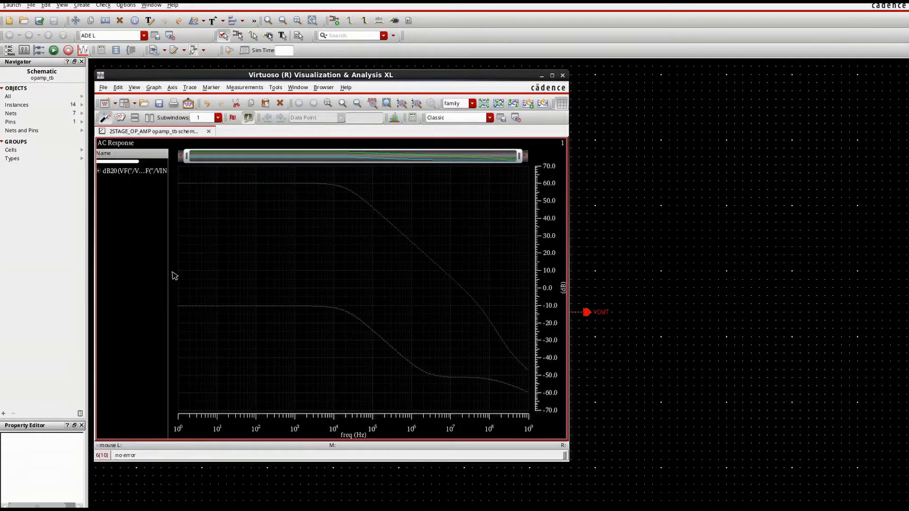
mouse_move(232, 186)
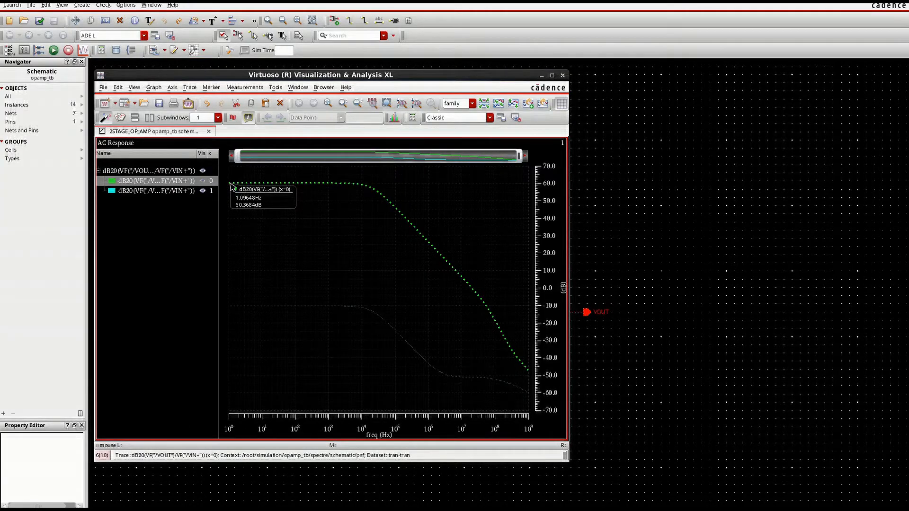
mouse_move(262, 310)
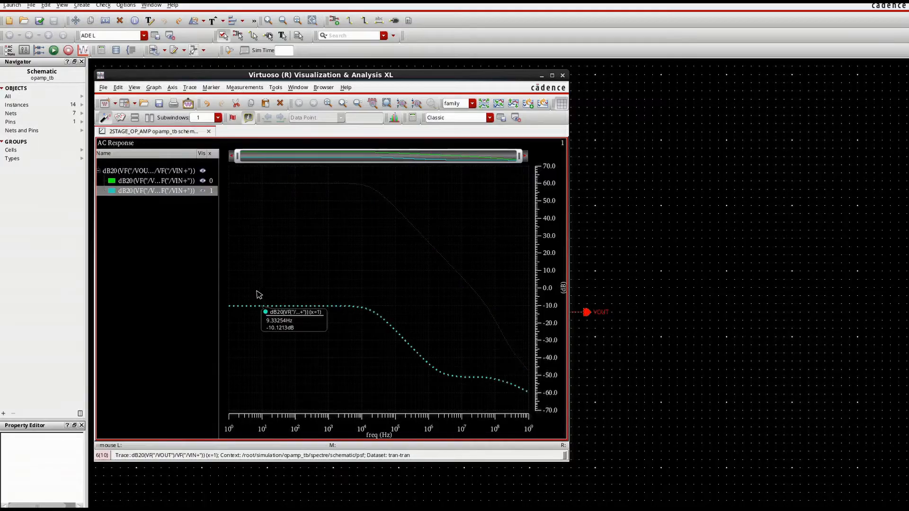
click(270, 184)
click(275, 306)
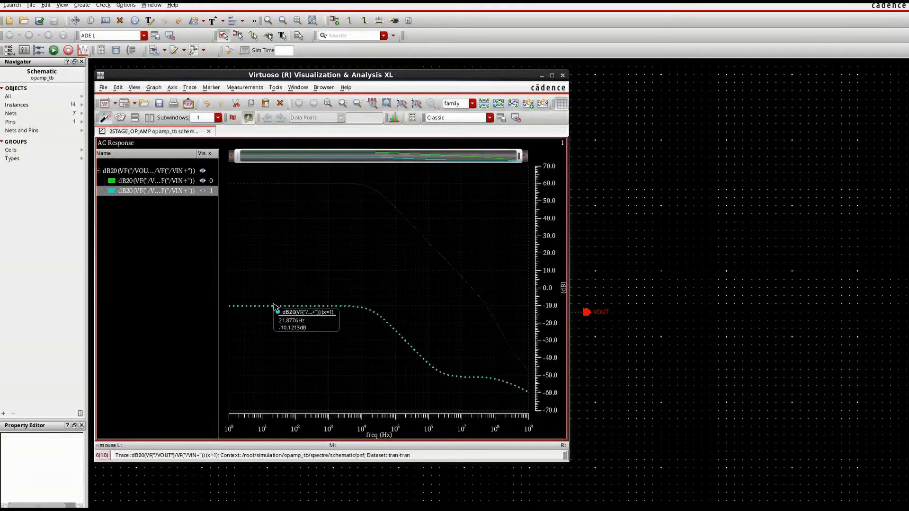
click(277, 185)
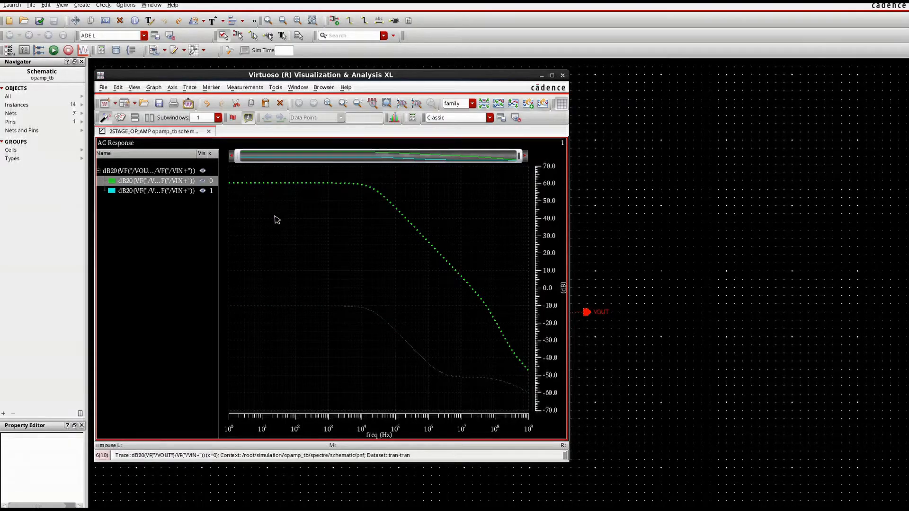
Send the x=0 gain trace of the AC response plot to the calculator.
right_click(278, 185)
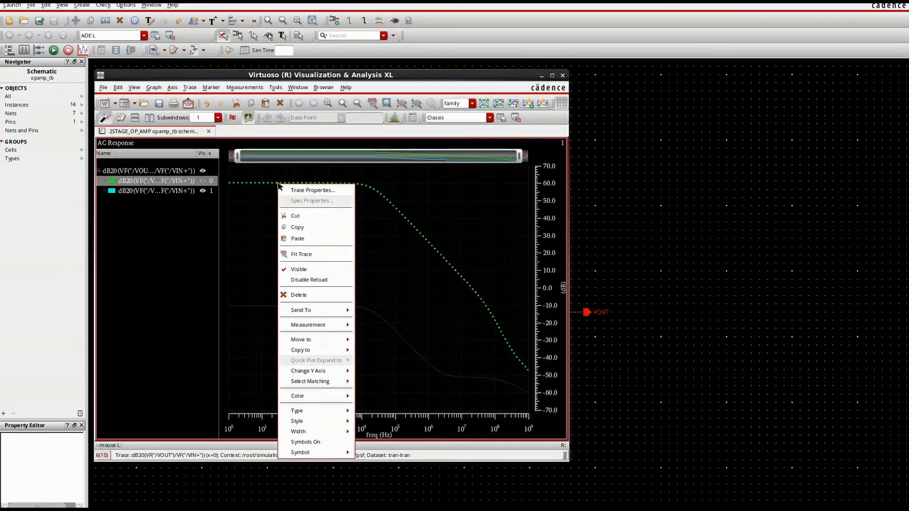
mouse_move(313, 310)
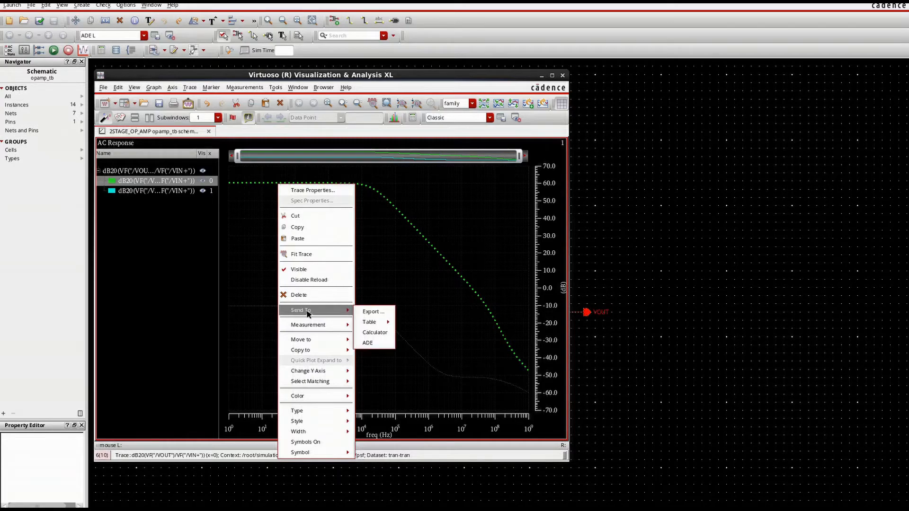
click(384, 333)
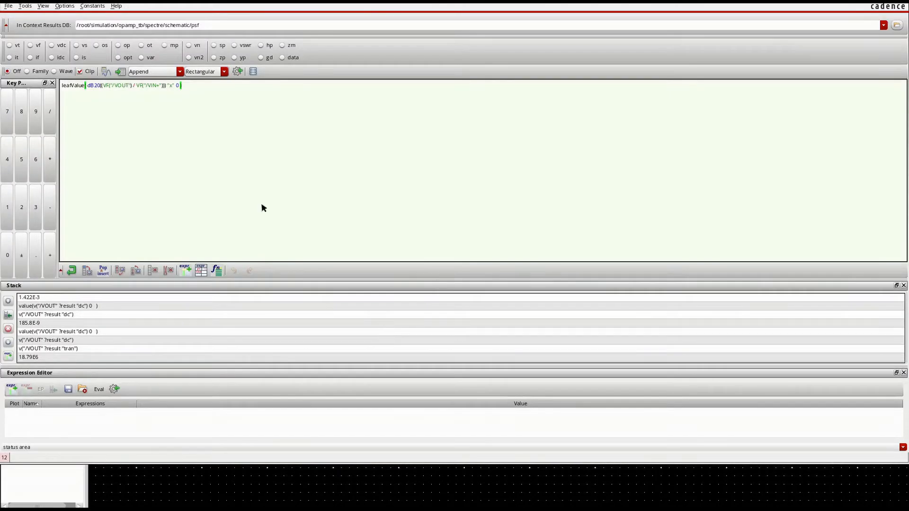
Subtract the same leafValue dB20 expression with "x" 1 from the x=0 expression in the calculator and plot the difference.
drag(182, 86, 33, 82)
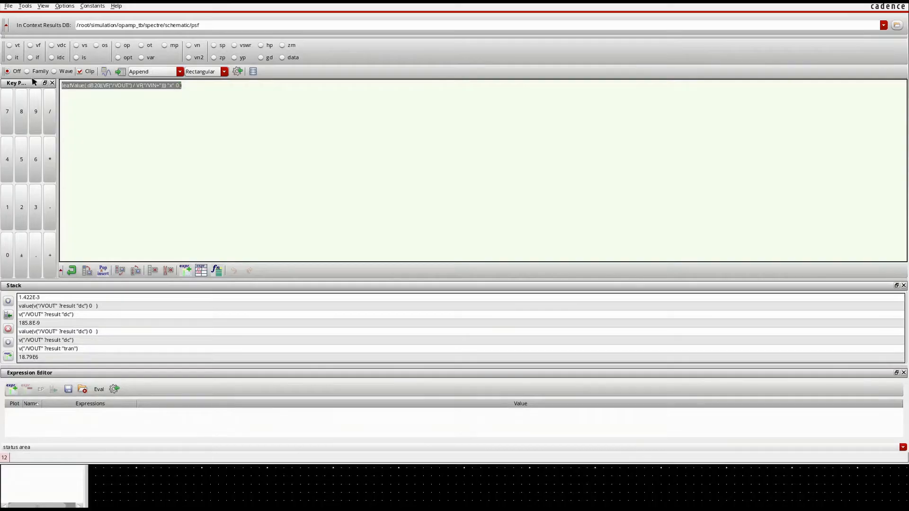
click(198, 90)
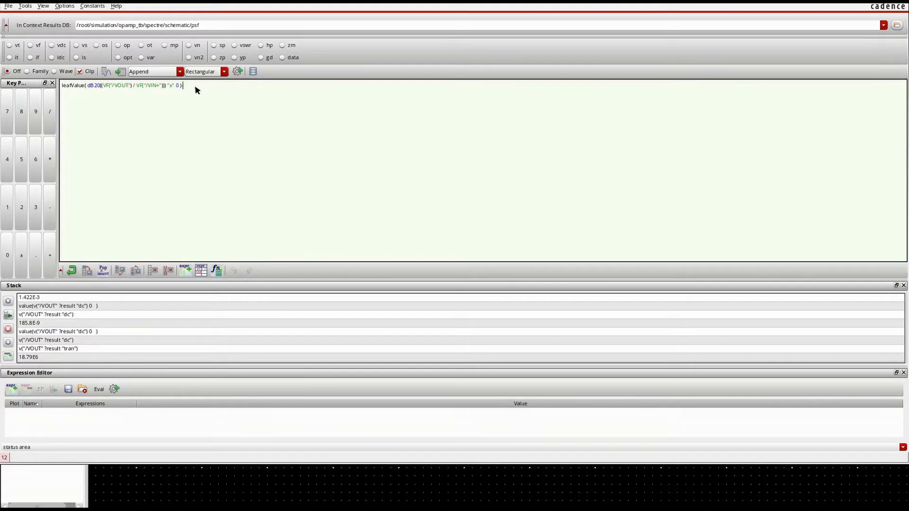
text(leafValue( dB20((VF("/VOUT") / VF("/VIN+"))) "x" 0 ))
drag(300, 84, 297, 84)
click(106, 71)
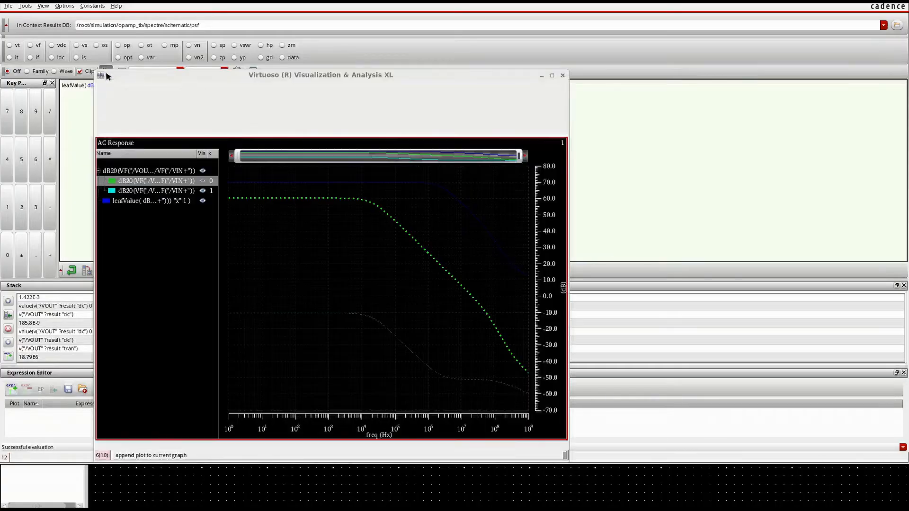
Read the low-frequency level of the plotted CMRR curve, and close the plot and calculator windows.
click(410, 208)
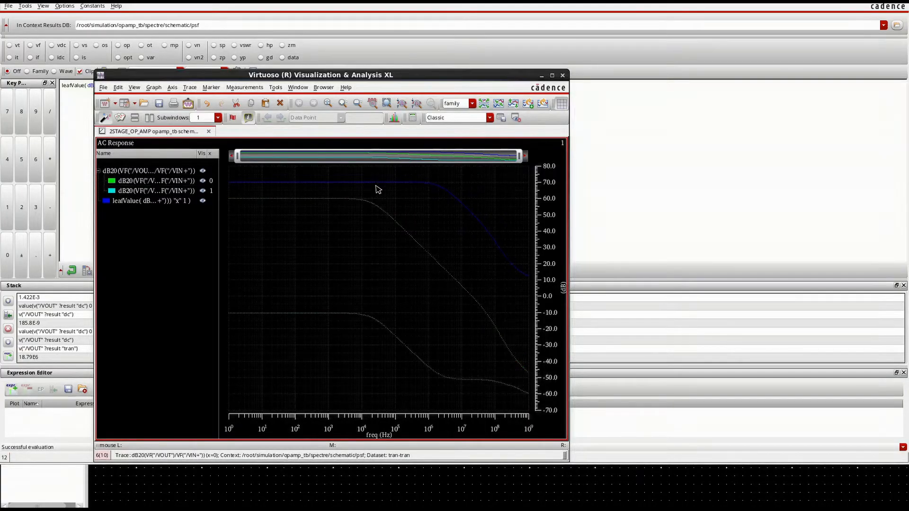
click(371, 182)
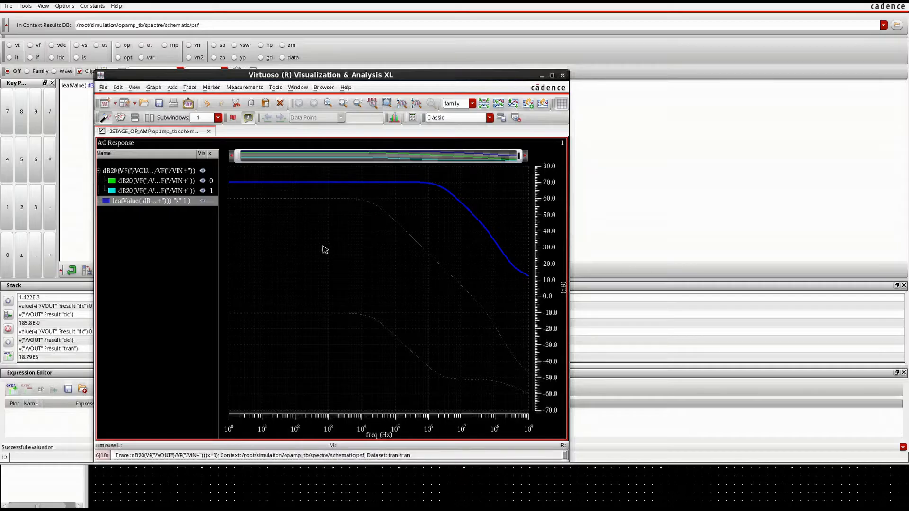
mouse_move(322, 186)
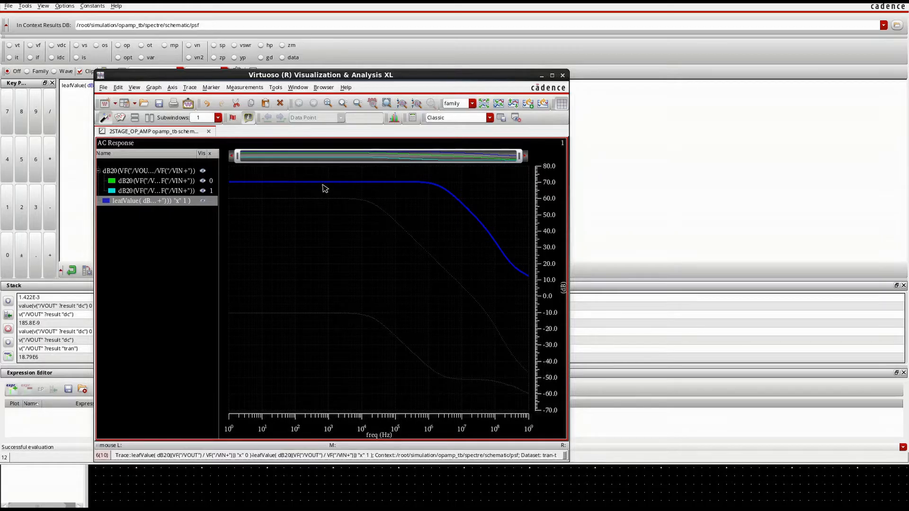
click(562, 75)
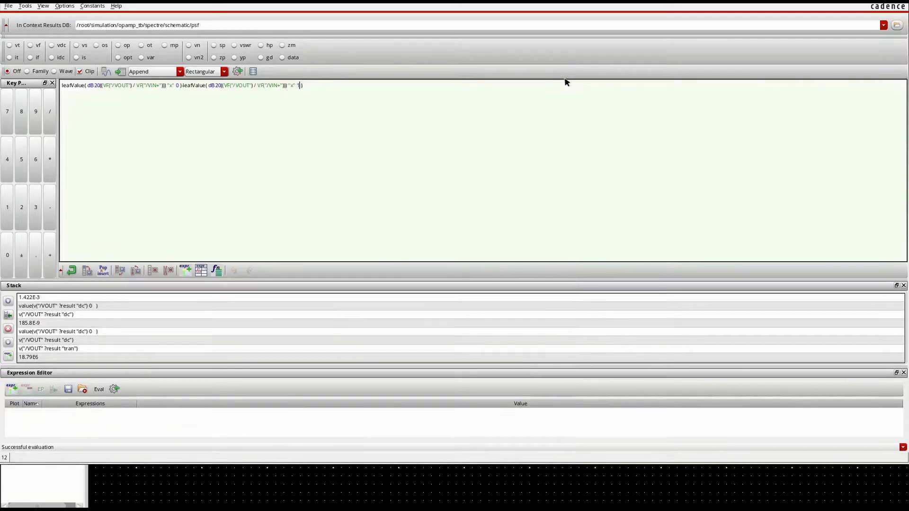
click(900, 1)
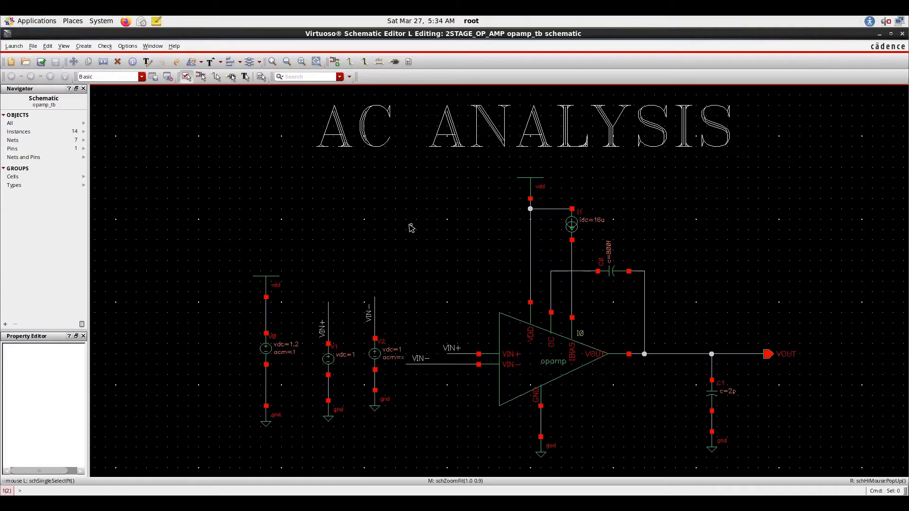
Delete the VIN- label at the op-amp's inverting input and wire that input to the VOUT net, routed below the op-amp.
scroll(411, 228, down, 2)
scroll(412, 252, up, 2)
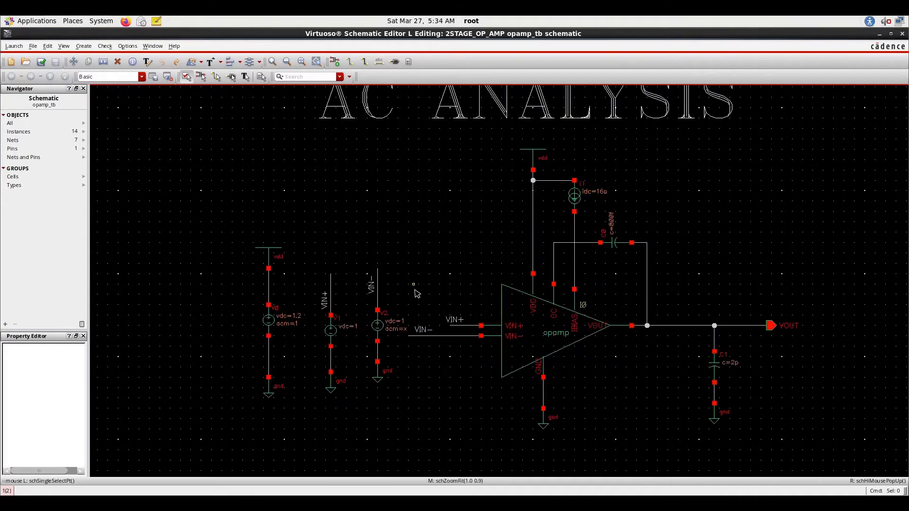
click(423, 330)
key(Delete)
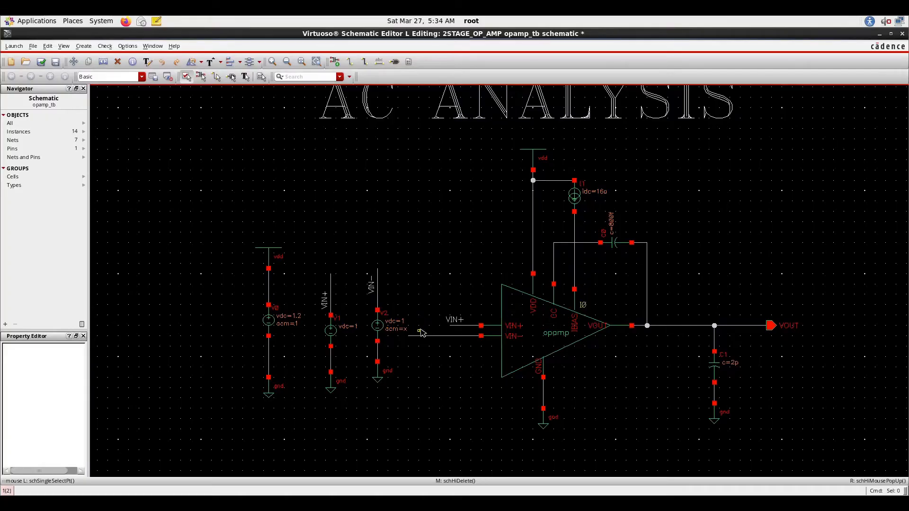
key(w)
click(408, 336)
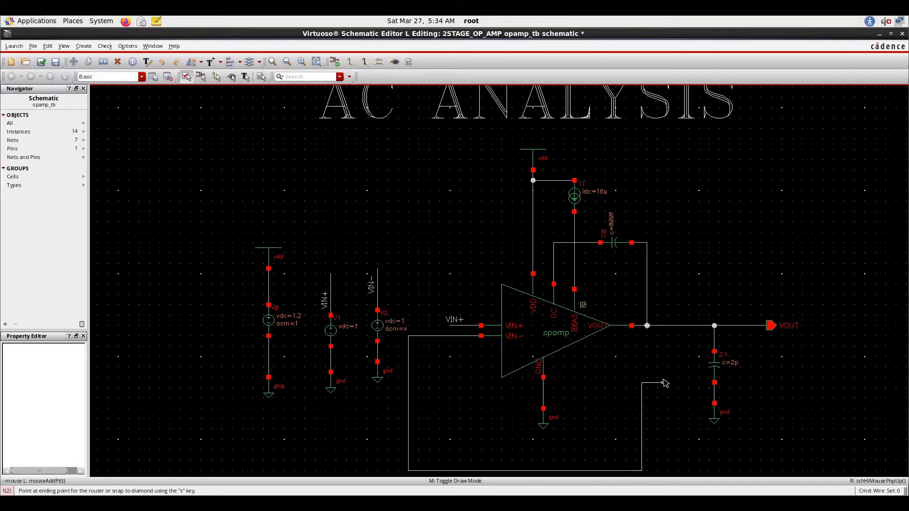
click(677, 325)
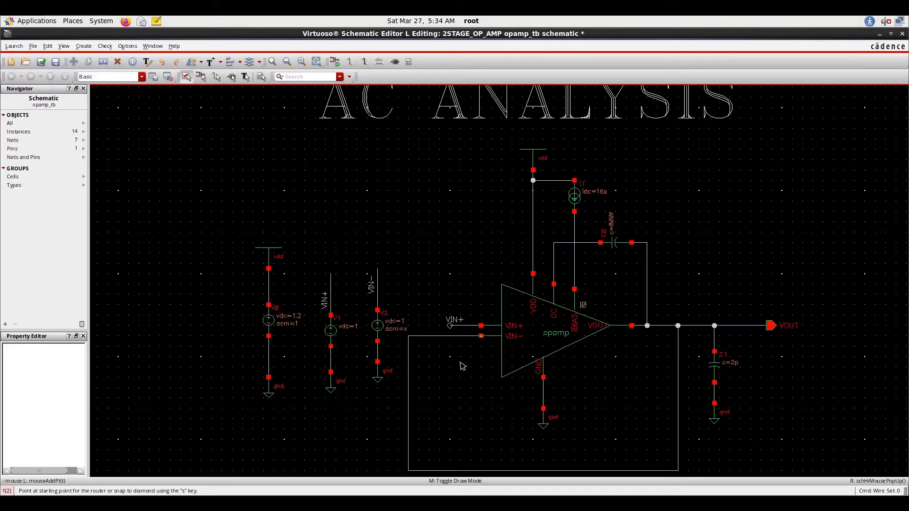
key(Escape)
Set the AC magnitude of the vdd supply source V0 to 1 V, and check and save the schematic.
click(268, 320)
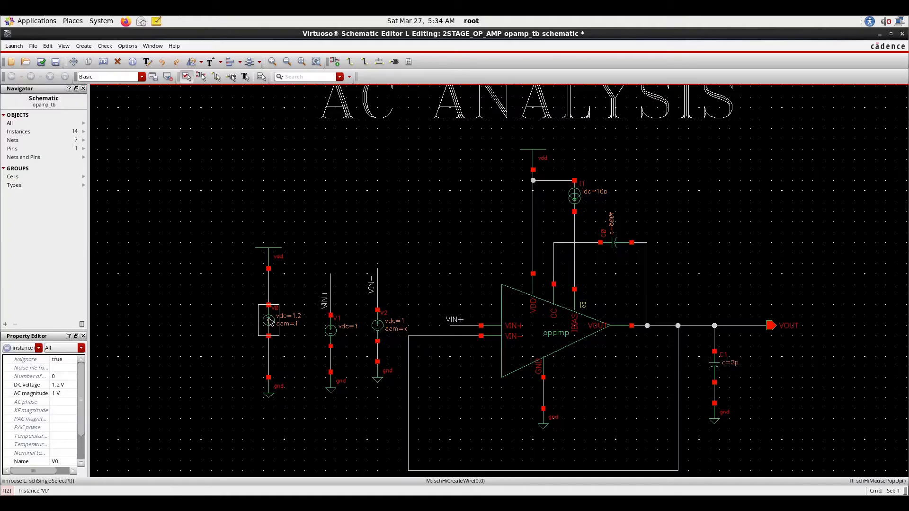
key(q)
drag(308, 323, 240, 324)
text(1)
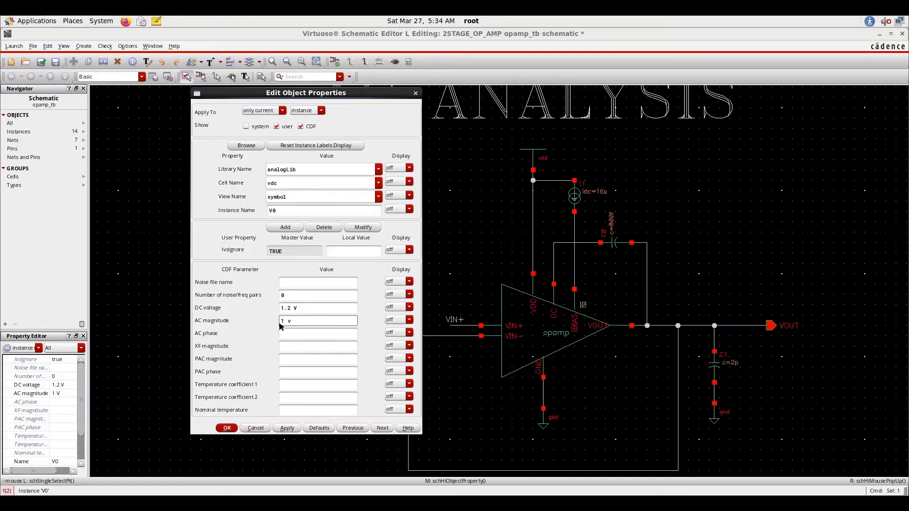
text( V)
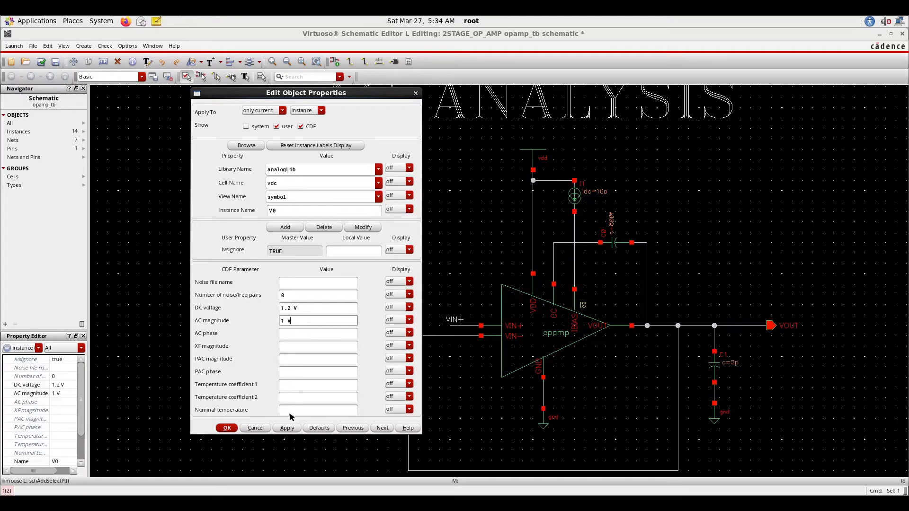
click(230, 427)
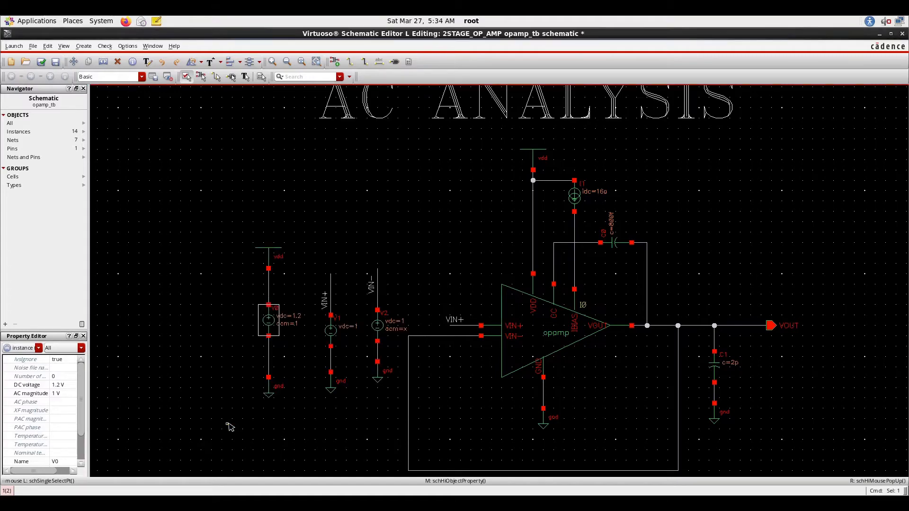
click(41, 64)
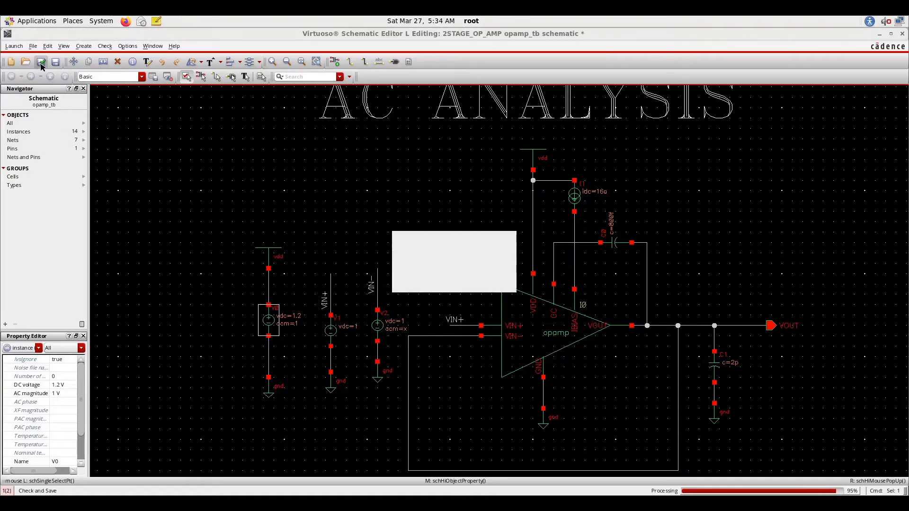
ctrl+scroll(445, 351, up, 2)
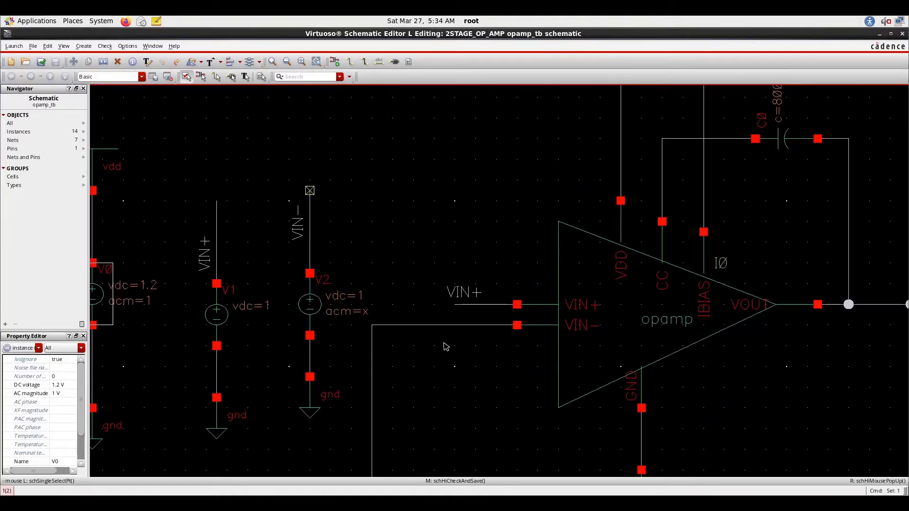
ctrl+scroll(438, 279, down, 2)
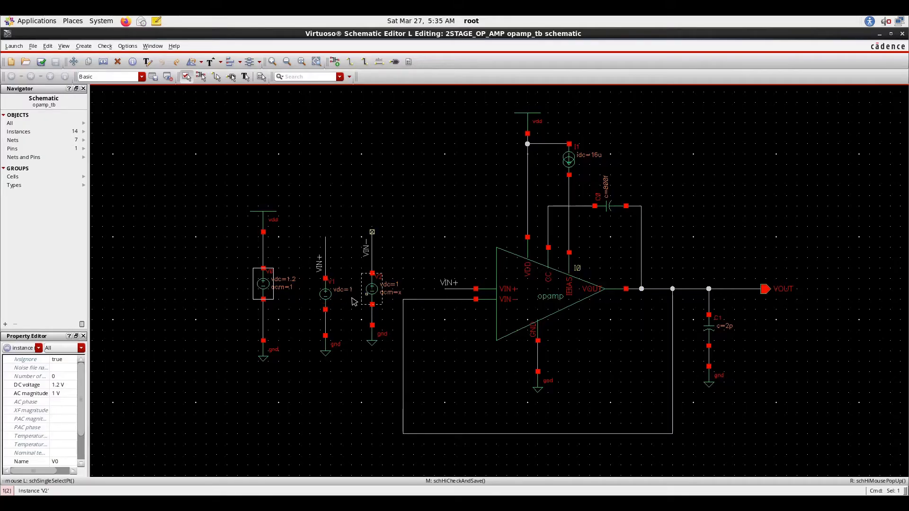
Check the AC magnitude of the VIN+ source V1 and of the supply source V0 in their object properties.
click(331, 302)
key(q)
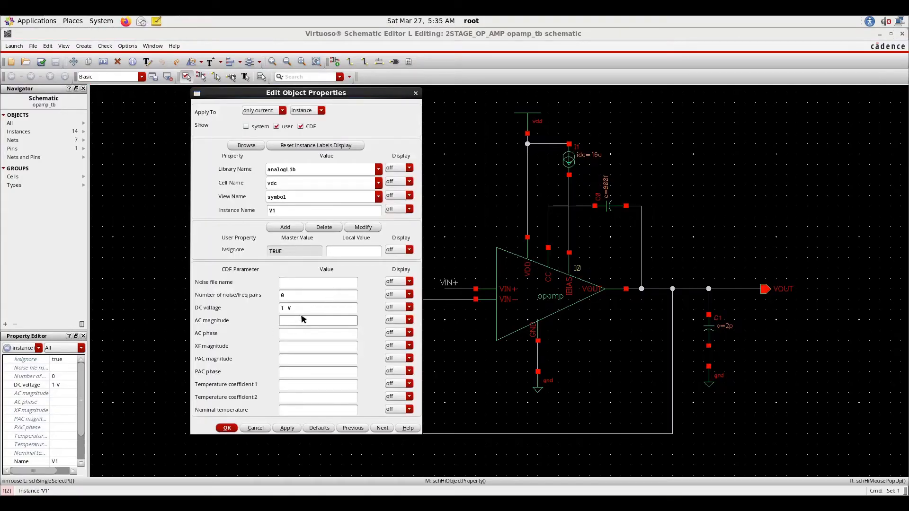
click(416, 95)
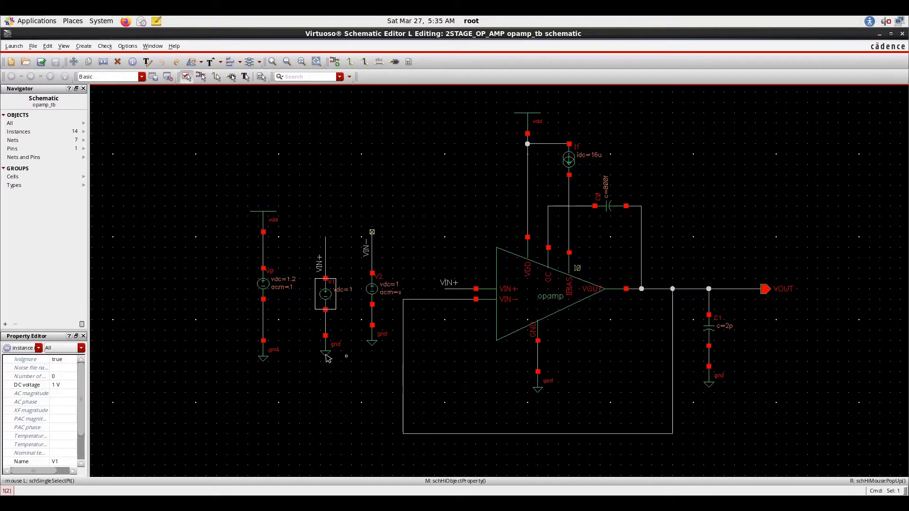
click(289, 310)
click(272, 299)
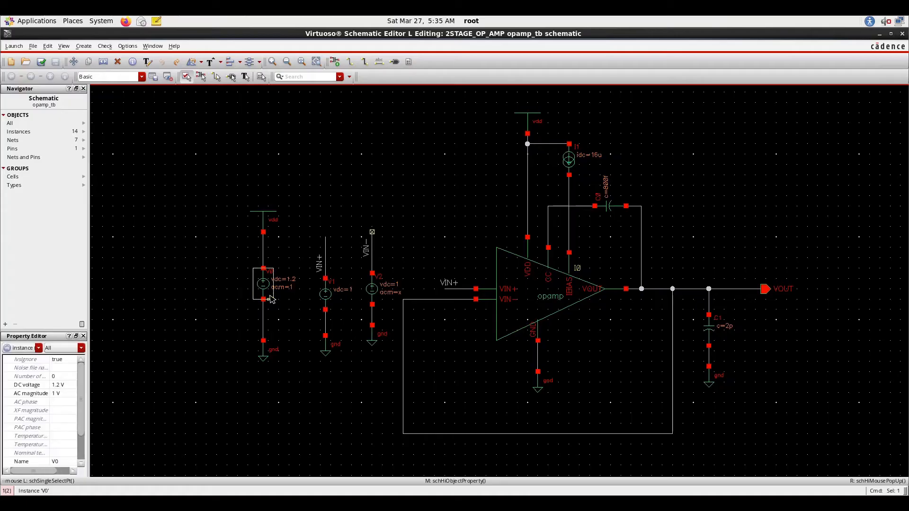
key(q)
drag(287, 321, 263, 330)
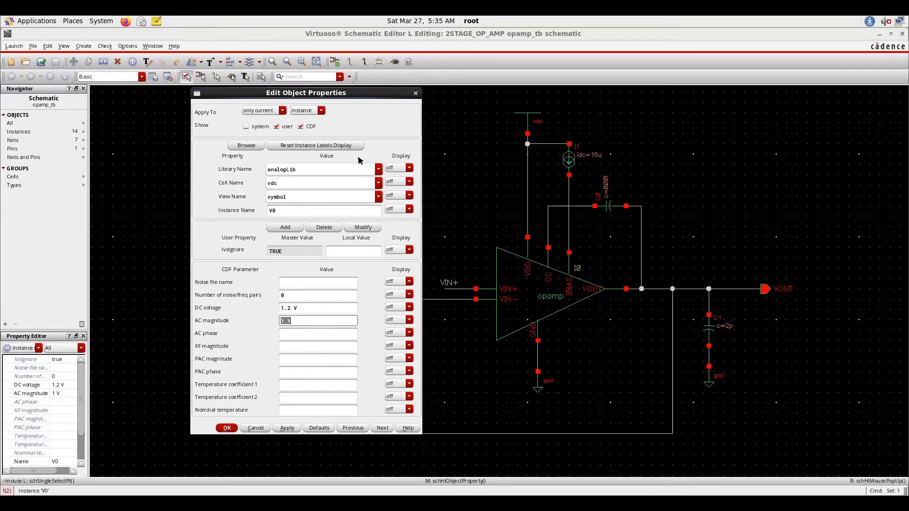
click(415, 93)
Check and save the opamp_tb schematic and launch an ADE L session for it.
click(46, 65)
key(Return)
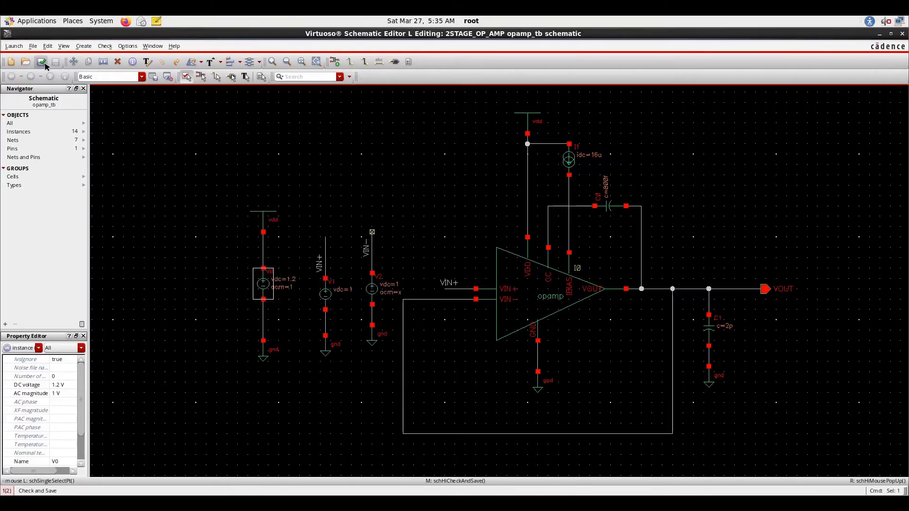
click(14, 47)
click(20, 62)
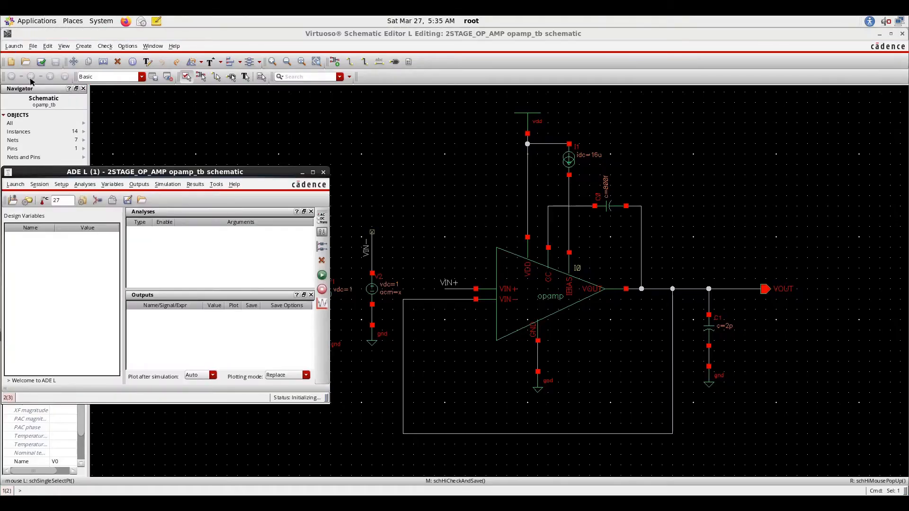
drag(124, 173, 260, 138)
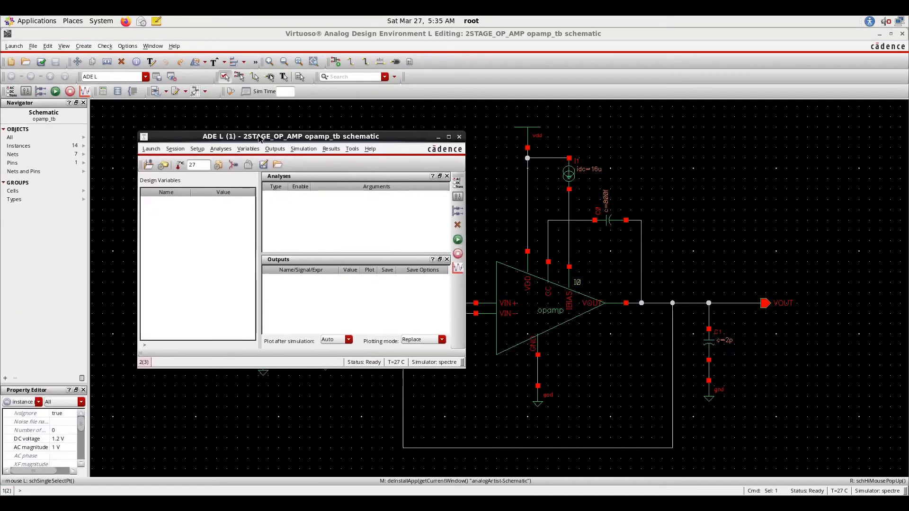
Start setting up a new analysis in ADE L and choose the ac type.
click(220, 148)
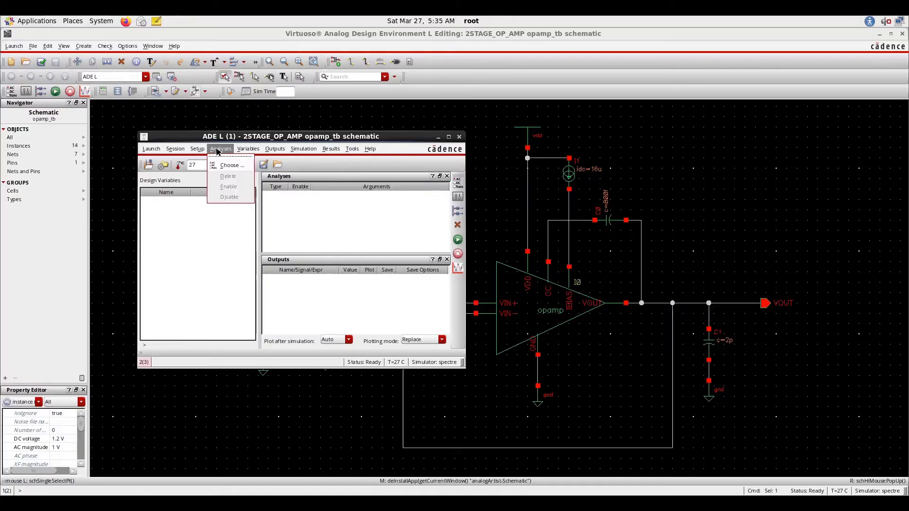
click(232, 166)
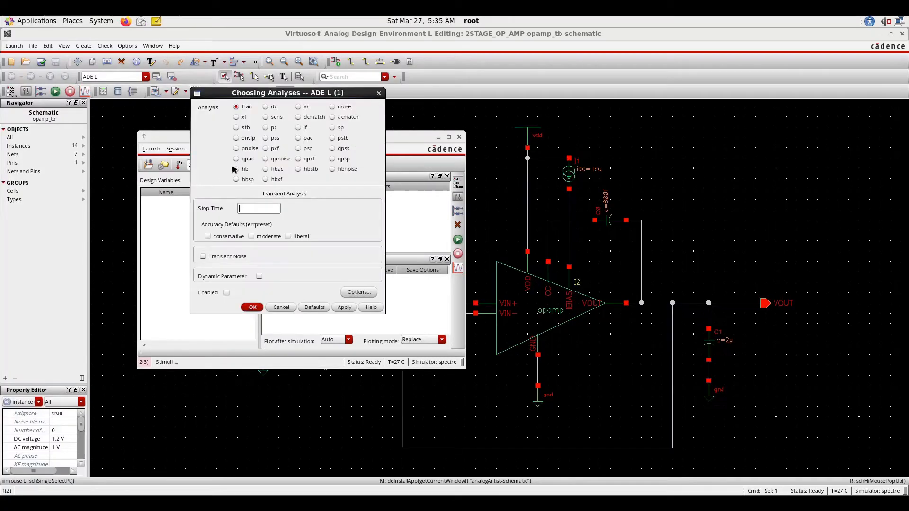
click(306, 108)
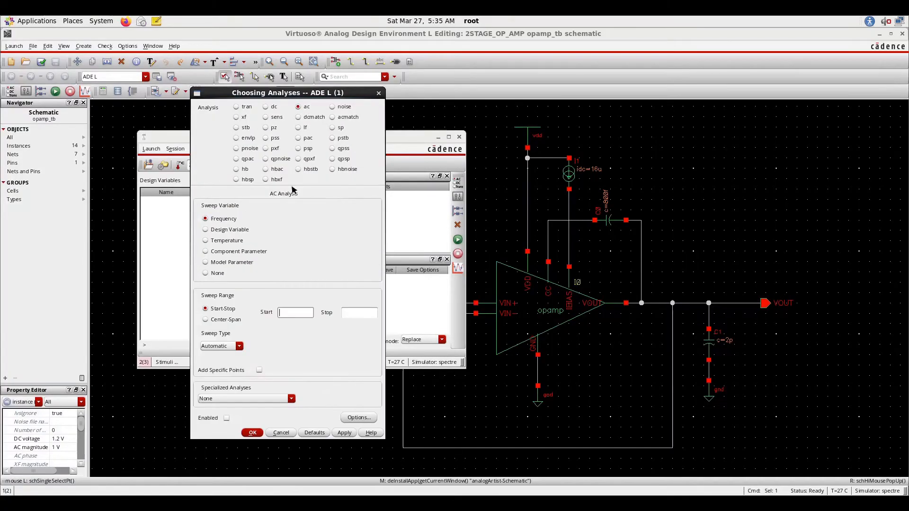
Set up a logarithmic AC frequency sweep from 1 to 1G with 100 points per decade, and run the simulation.
click(301, 312)
click(356, 316)
click(239, 346)
click(219, 367)
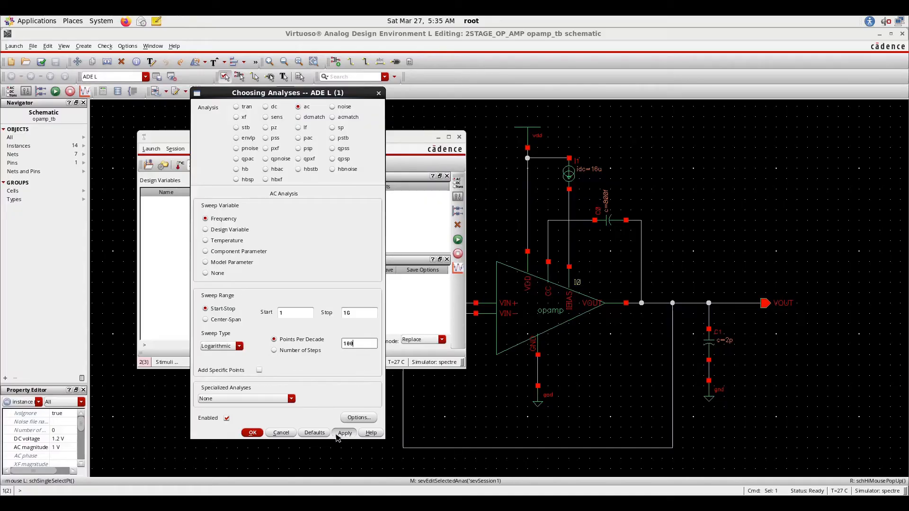
click(344, 433)
click(253, 432)
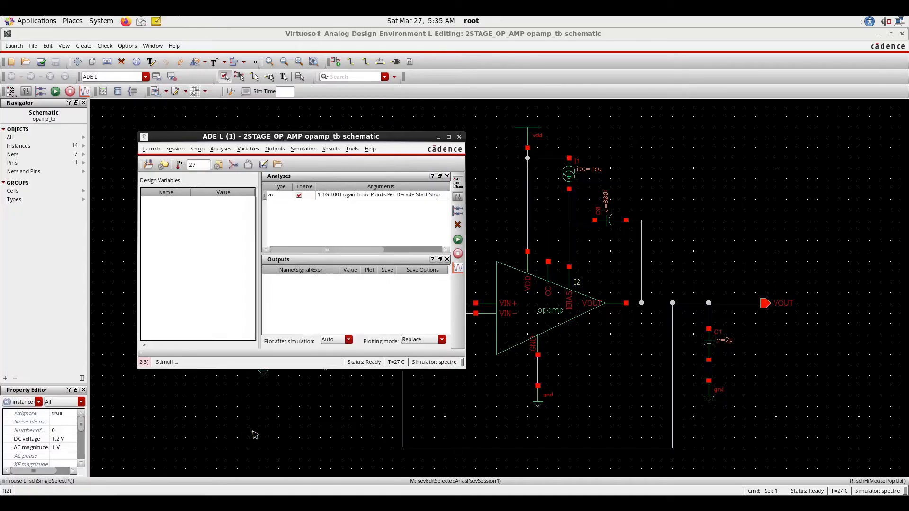
click(458, 240)
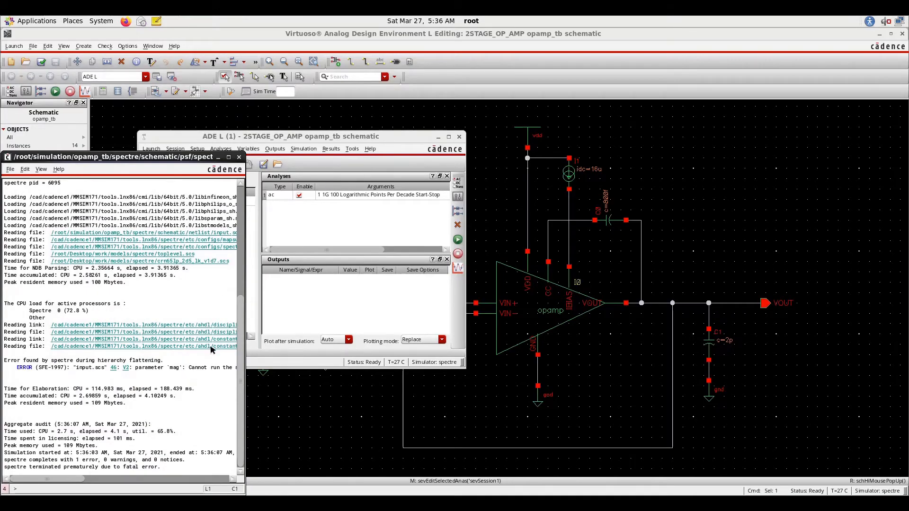
Set the design variable x to 0, rerun the AC simulation and close its output log.
click(260, 296)
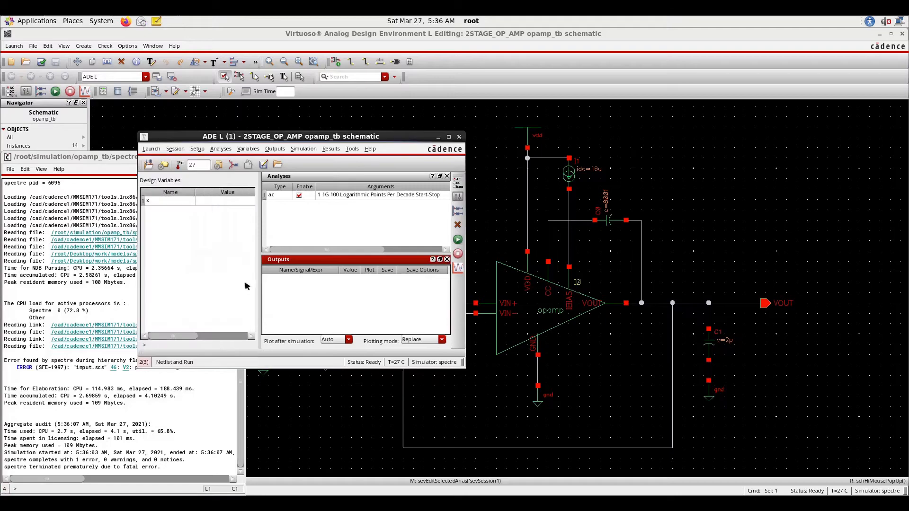
double_click(204, 202)
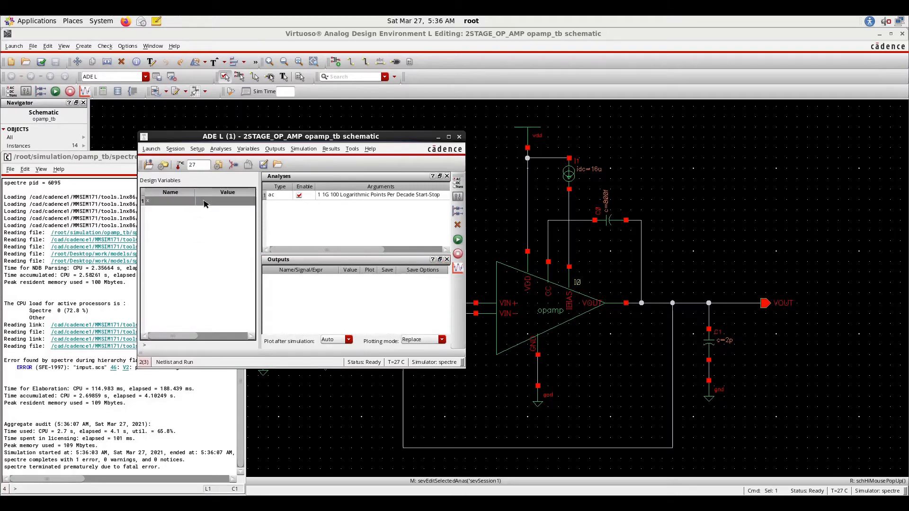
text(0)
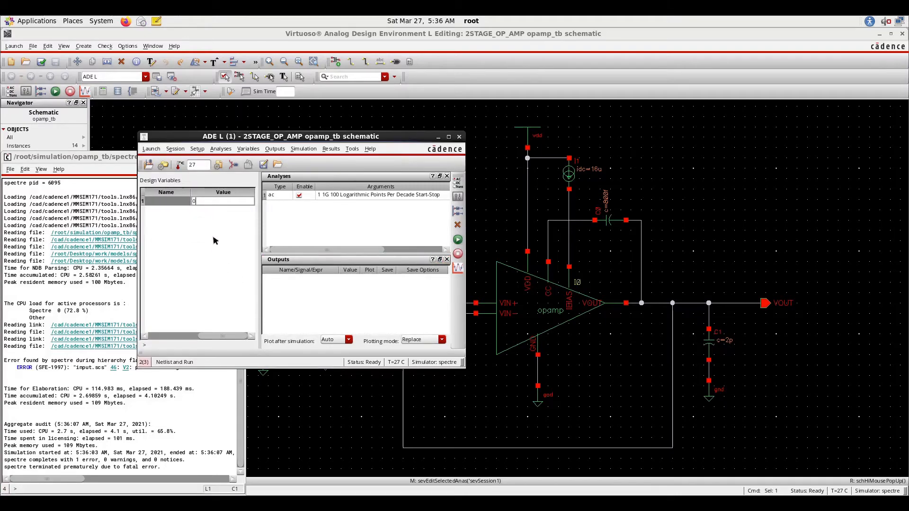
click(212, 254)
click(193, 337)
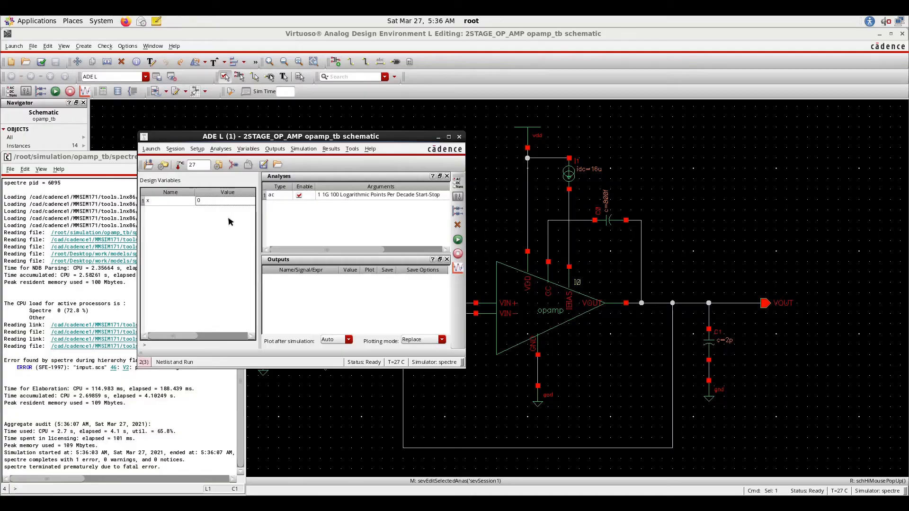
click(455, 240)
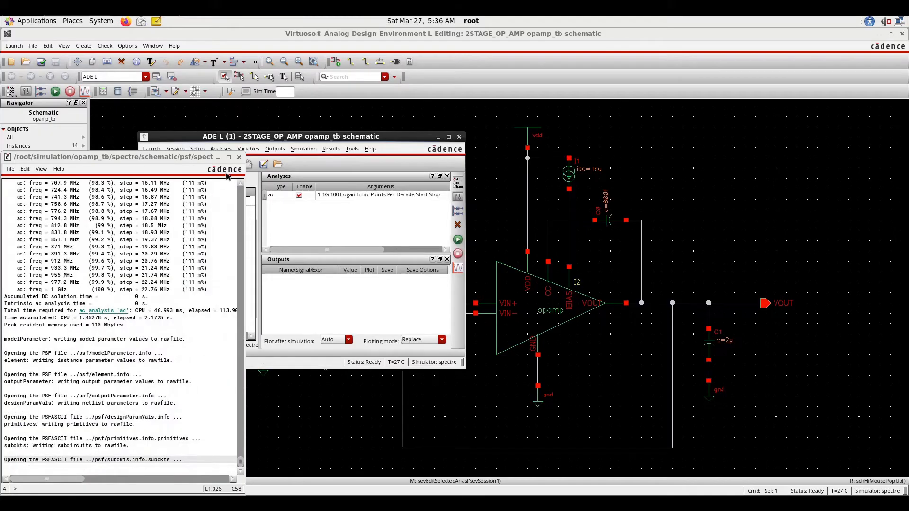
click(238, 157)
Plot the AC gain and phase using the vdd net and the VOUT net of the test bench.
click(329, 149)
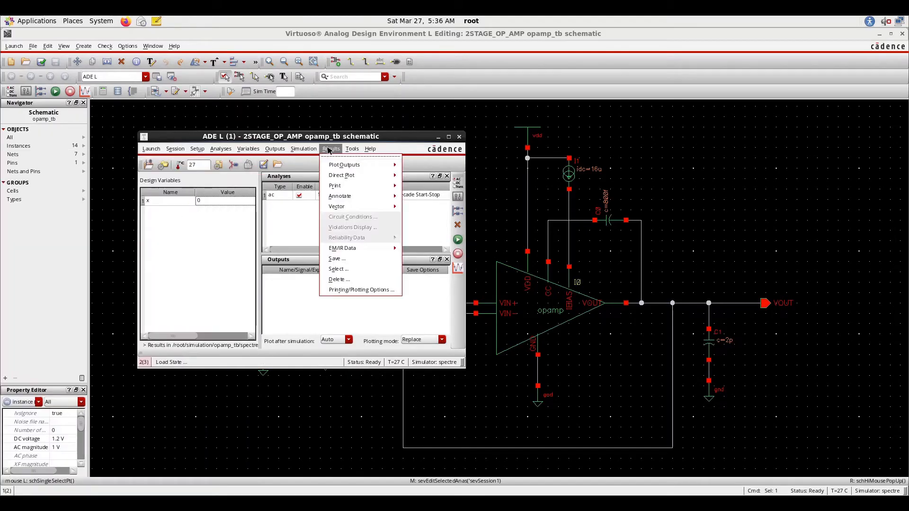
mouse_move(344, 176)
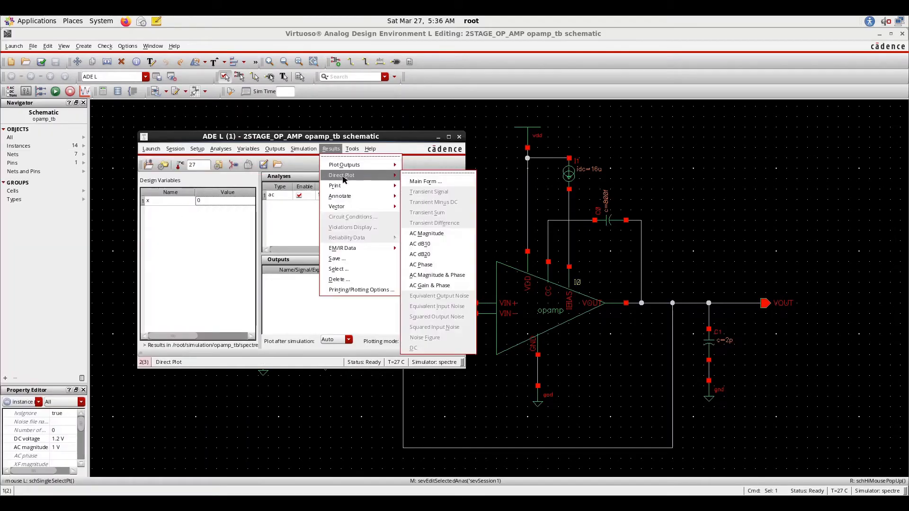
click(444, 286)
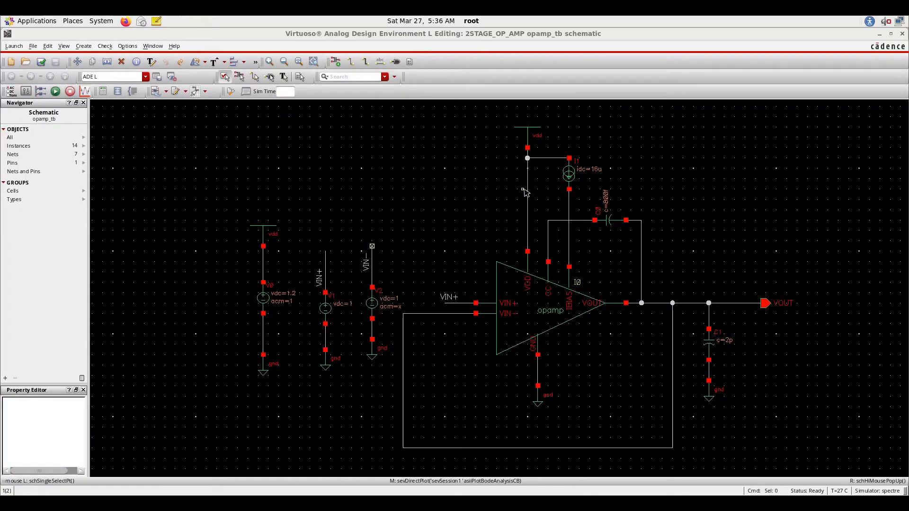
click(528, 202)
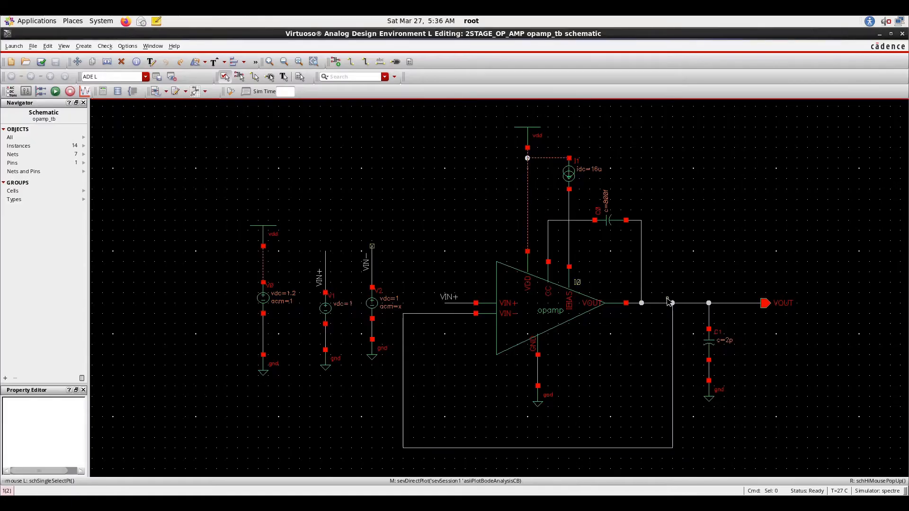
click(691, 304)
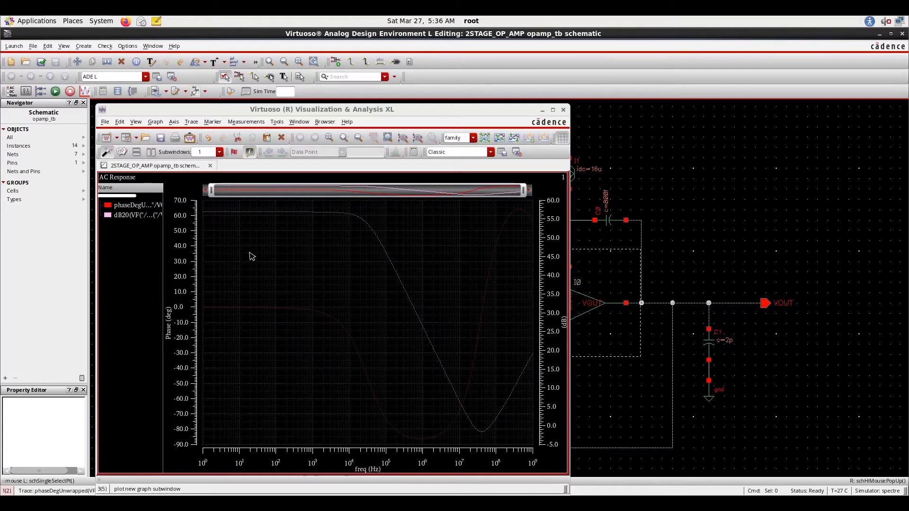
Delete the phase trace from the AC response graph and select the dB20 gain curve.
right_click(133, 207)
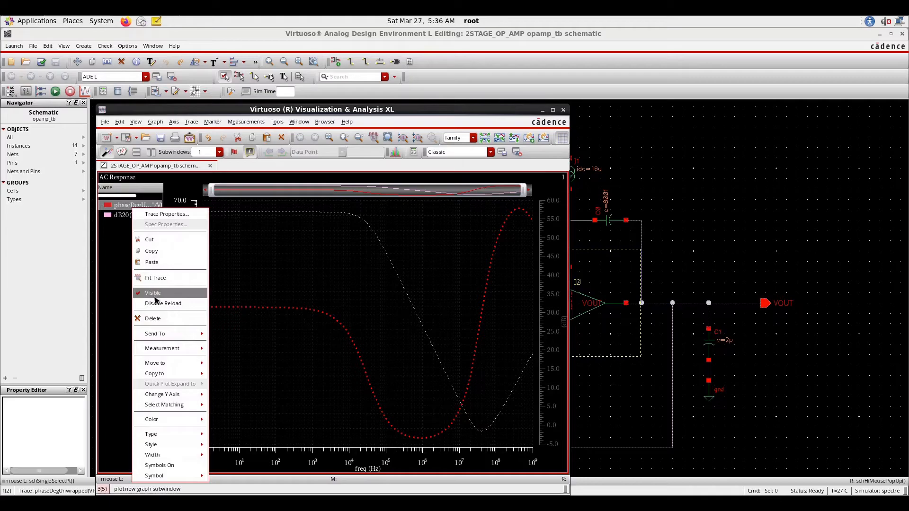
click(158, 319)
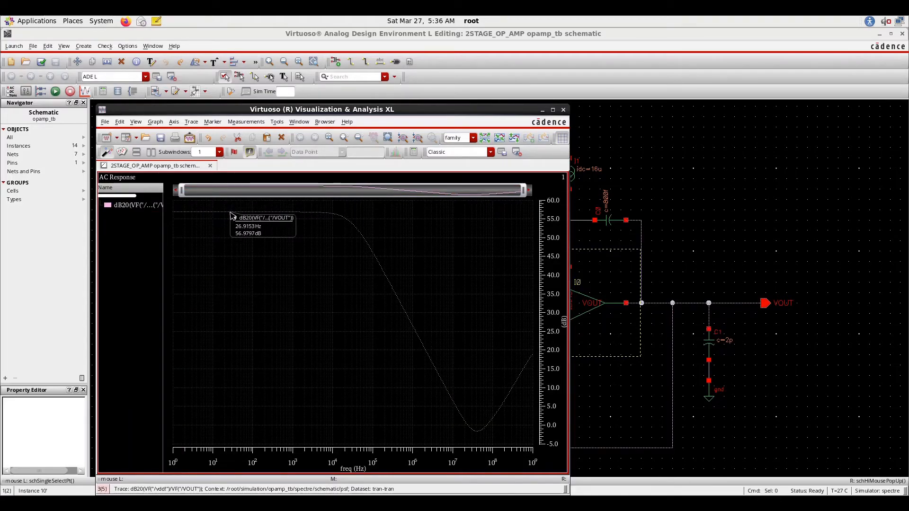
click(232, 214)
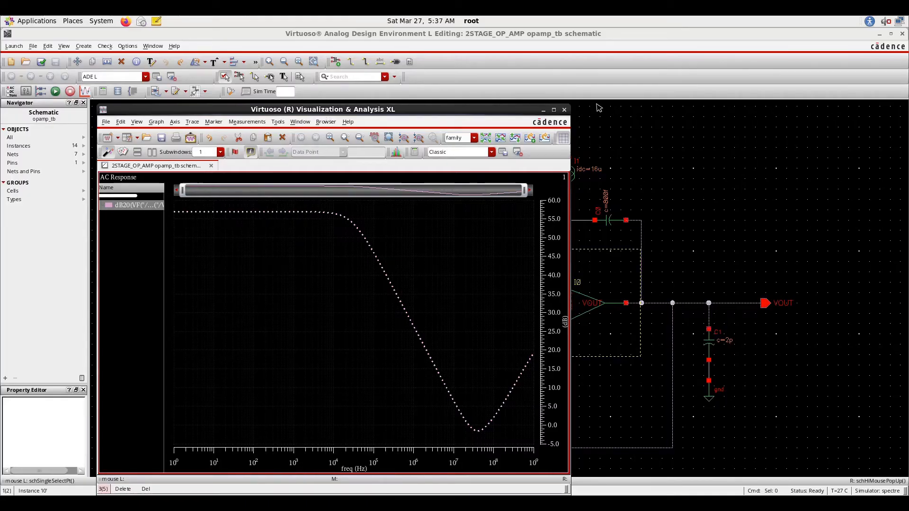
Compare the gain curve with the test bench's supply sources and op-amp circuit, and close the graph window.
drag(325, 115, 598, 115)
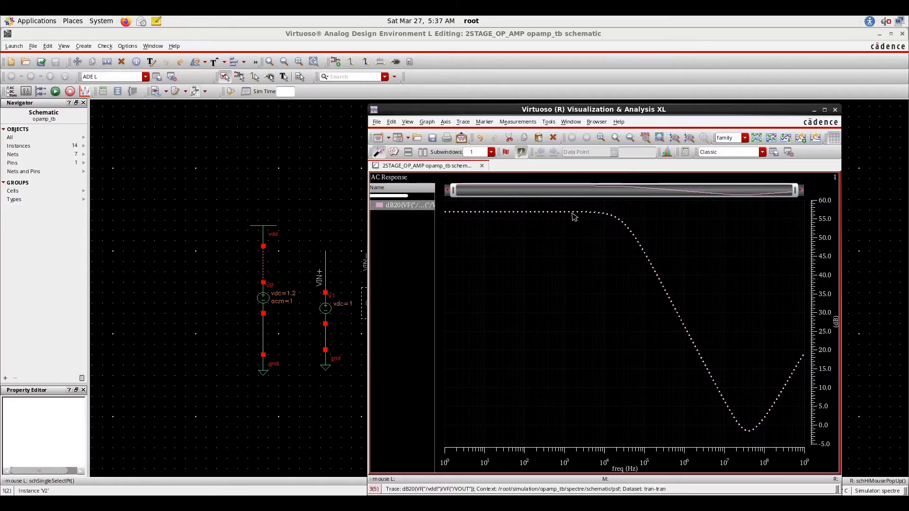
drag(779, 119, 230, 114)
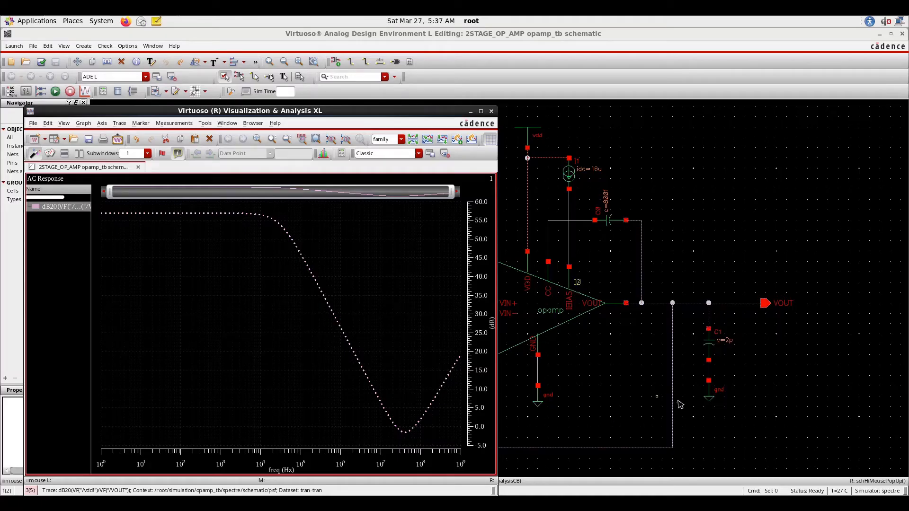
click(721, 417)
click(605, 356)
click(384, 501)
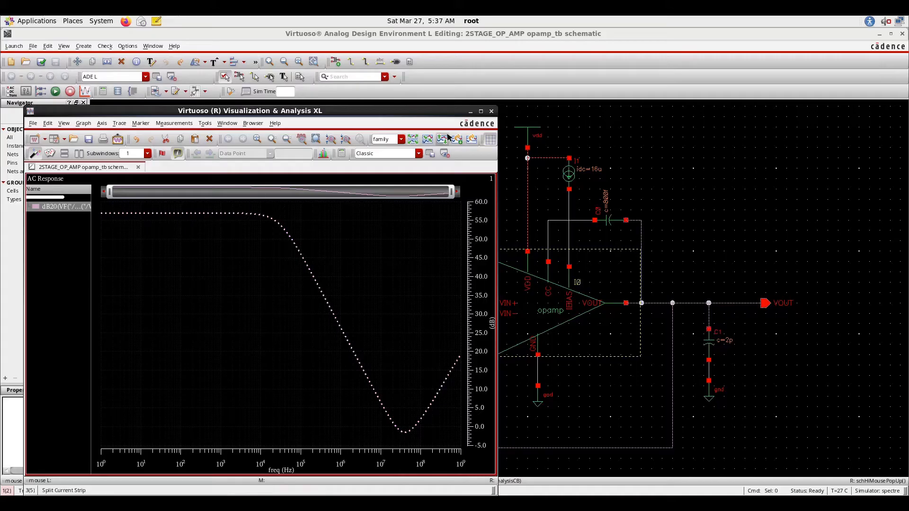
click(491, 112)
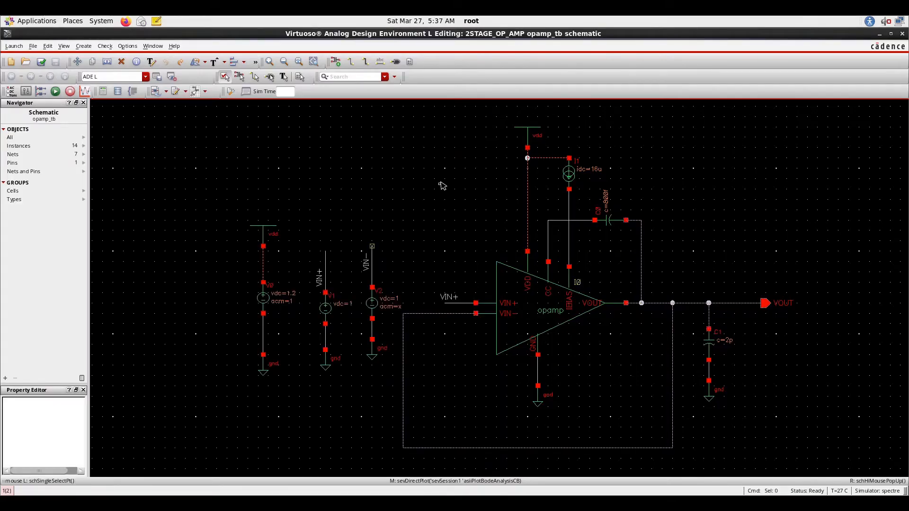
Descend into the schematic view of the opamp instance, opening it in a new tab.
scroll(544, 240, down, 1)
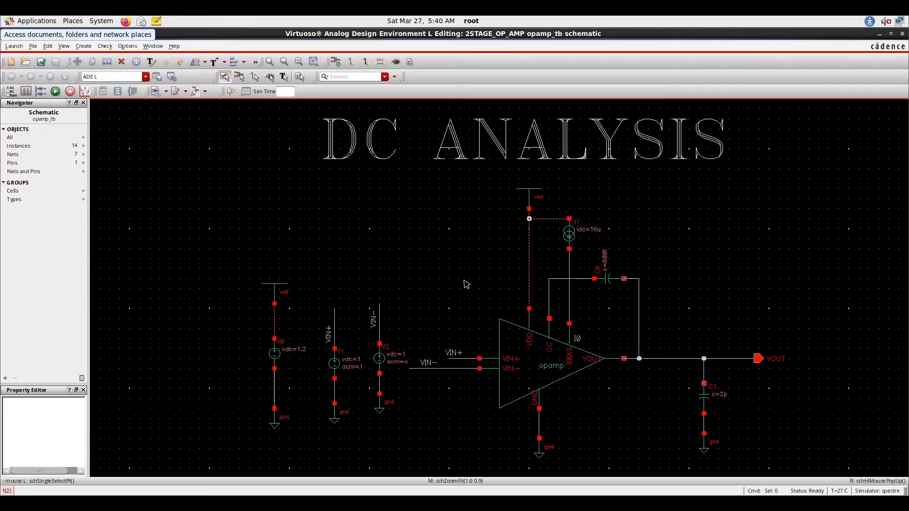
click(535, 363)
key(e)
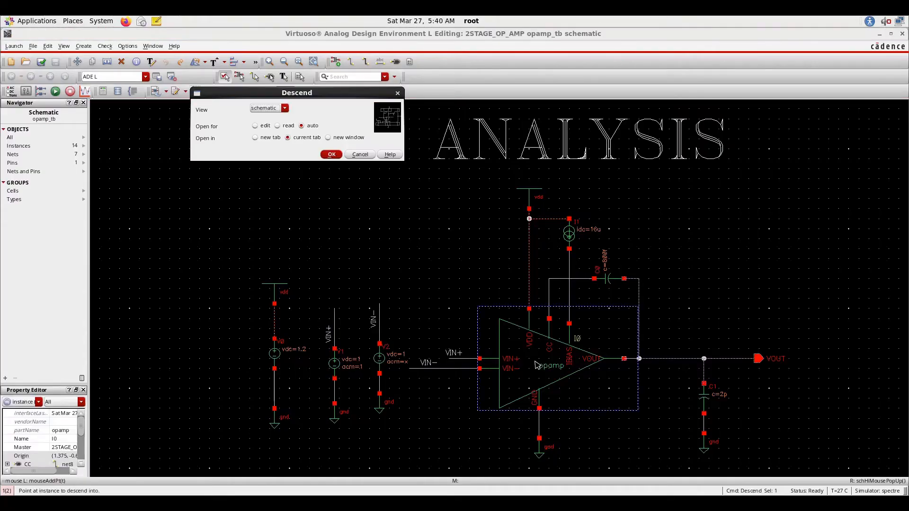
click(255, 138)
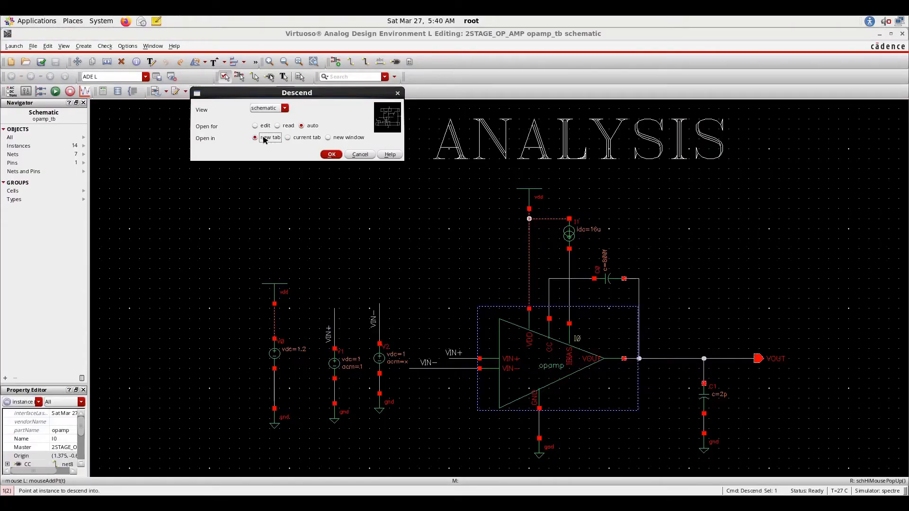
click(327, 154)
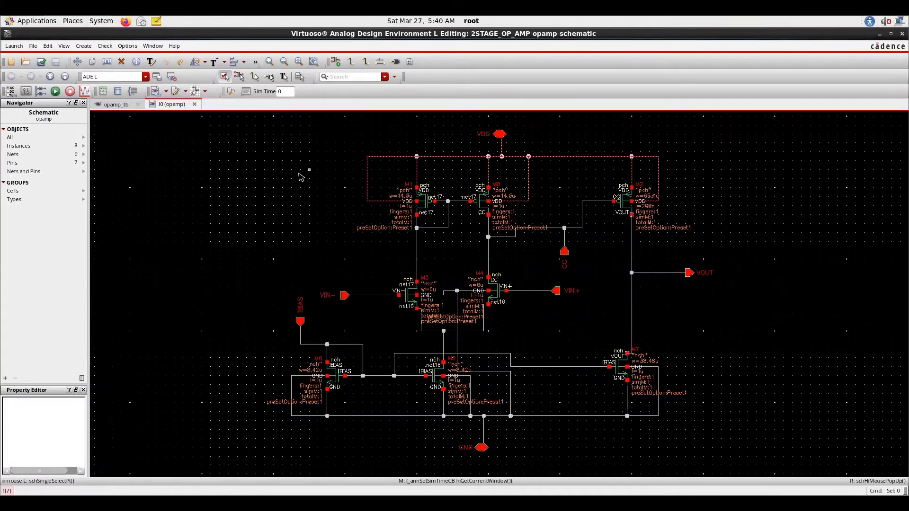
For the opamp_tb test bench, disable the AC analysis and add a DC analysis that saves the DC operating point.
click(116, 104)
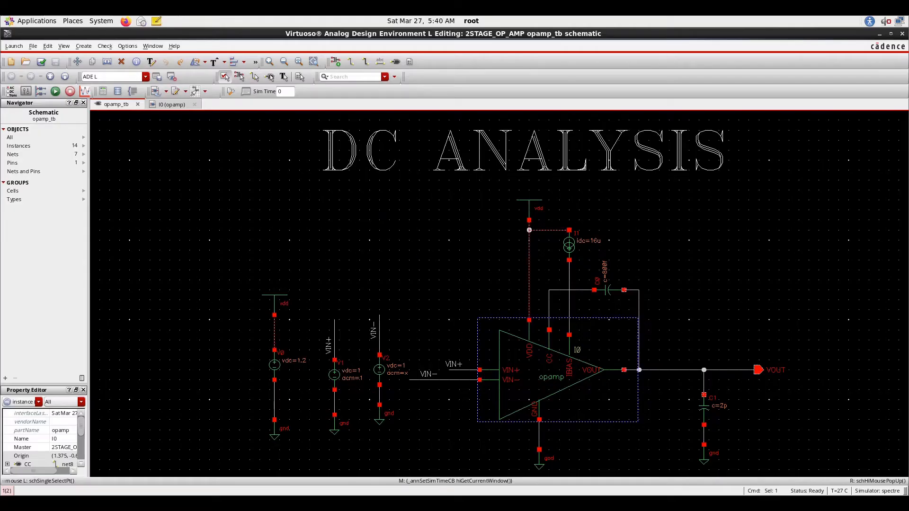
click(344, 502)
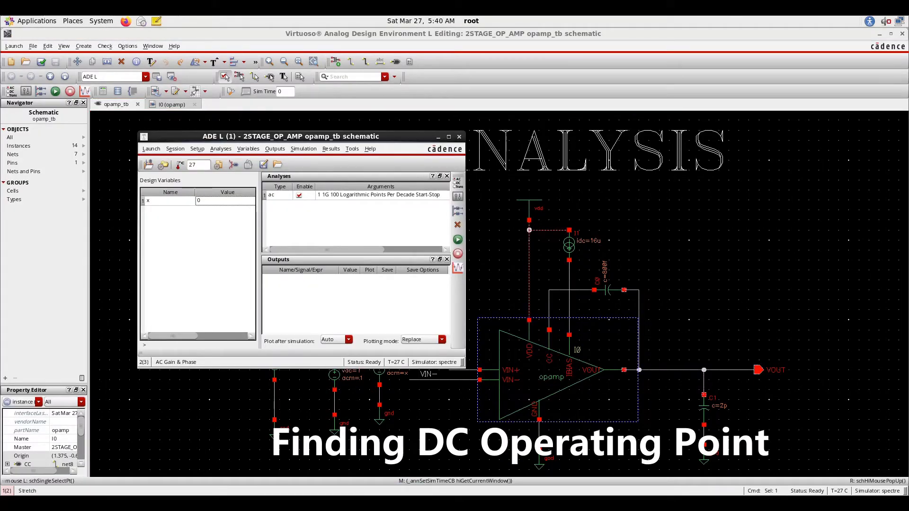
click(298, 199)
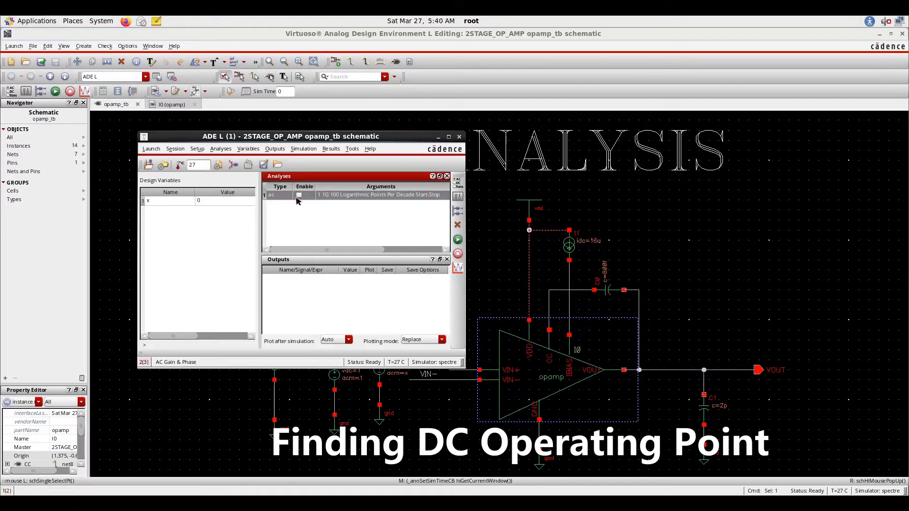
click(220, 150)
click(224, 159)
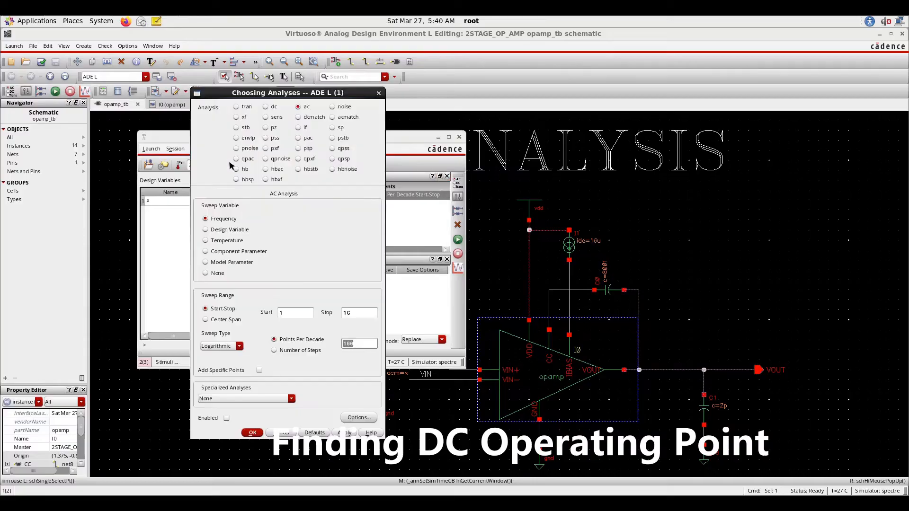
click(265, 107)
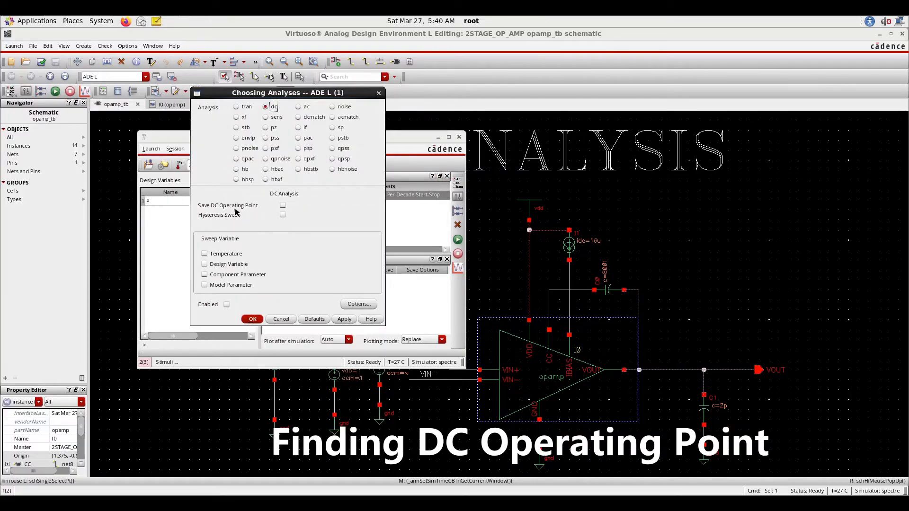
click(283, 207)
click(252, 320)
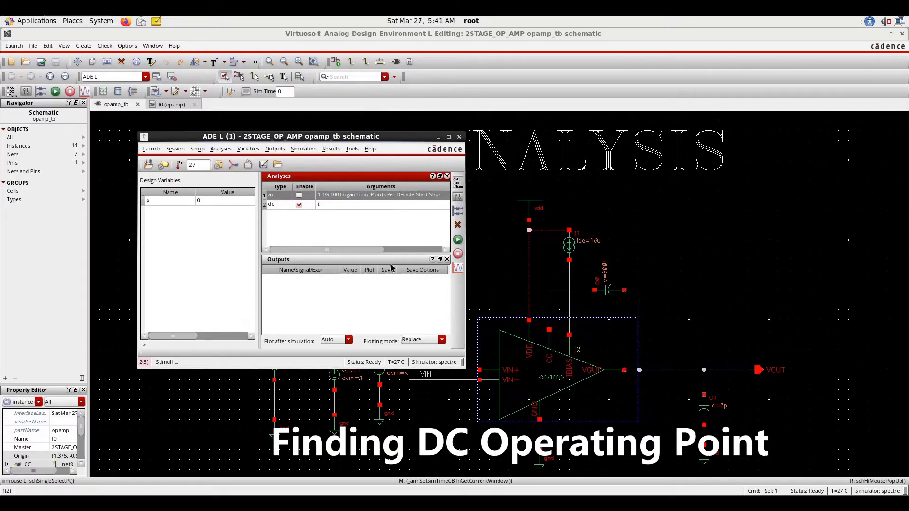
Run the DC simulation and print the DC operating points of transistor M3 in the opamp schematic.
click(454, 241)
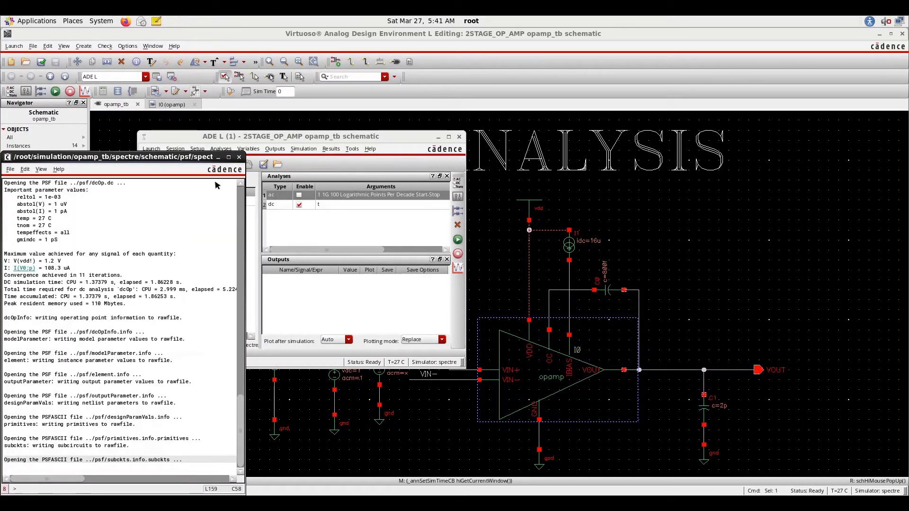
click(240, 157)
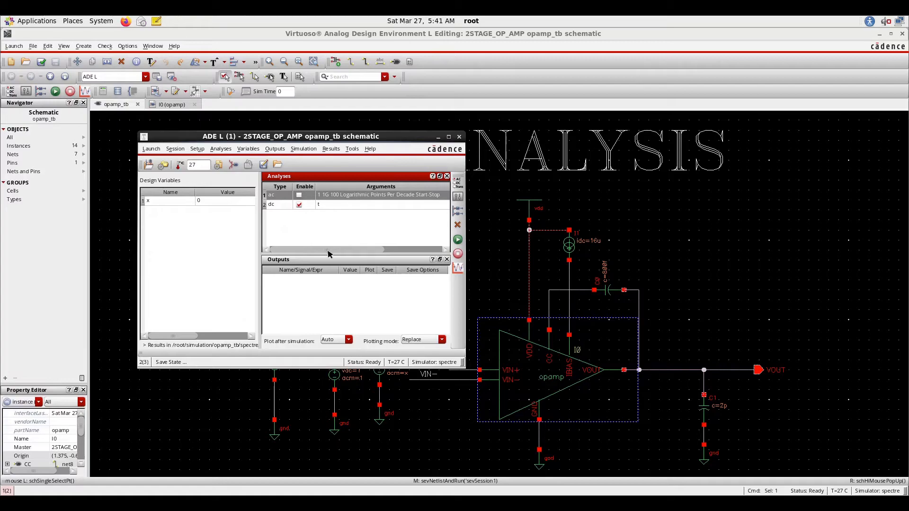
click(331, 149)
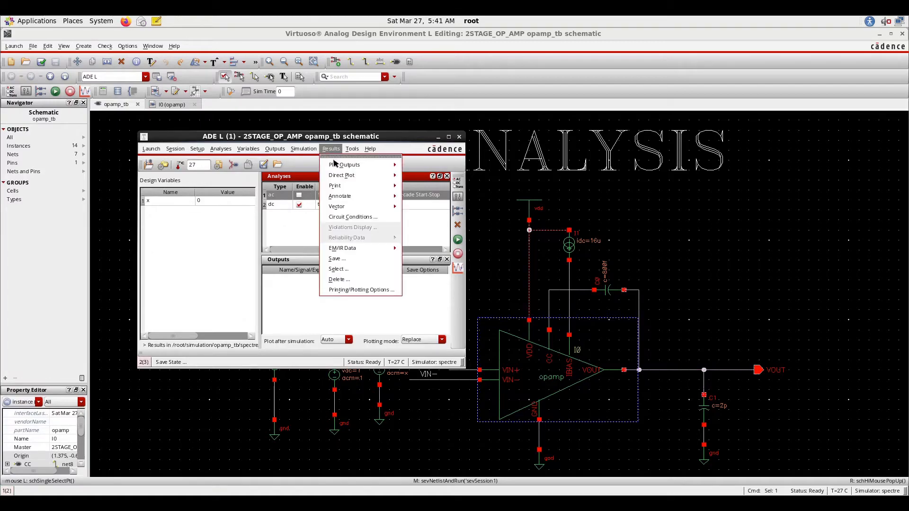
mouse_move(340, 188)
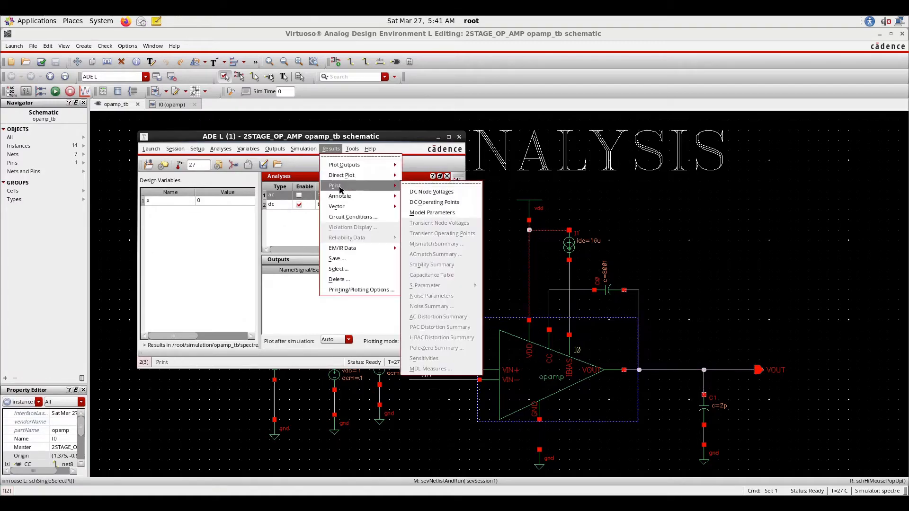
click(438, 203)
click(172, 108)
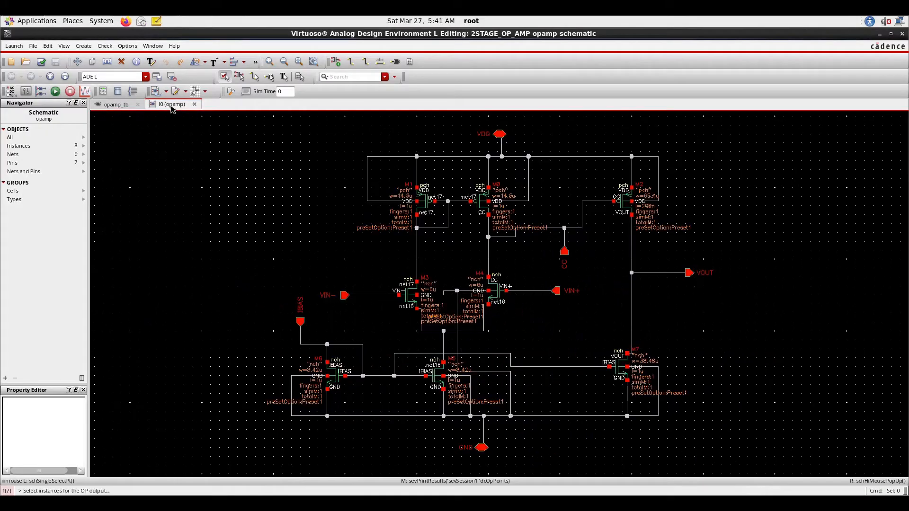
click(405, 298)
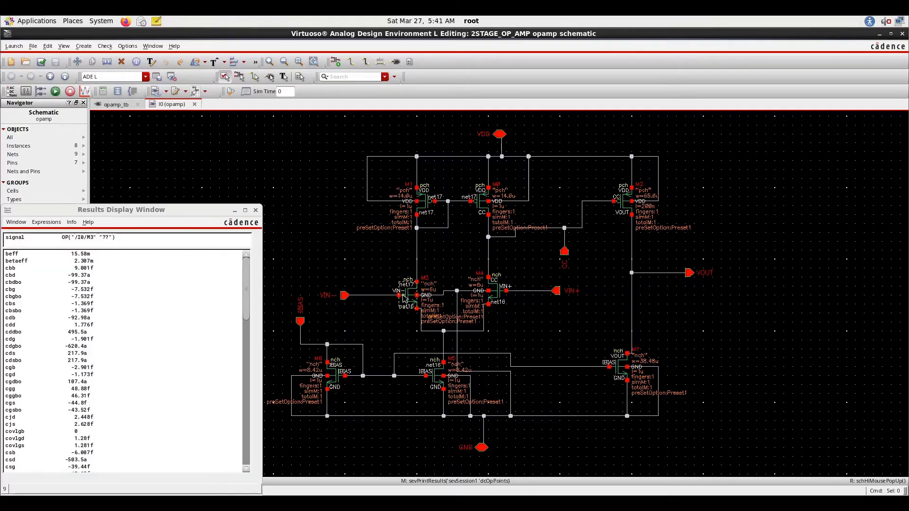
Check the operating region of transistor M3 in the printed results.
drag(158, 213, 278, 68)
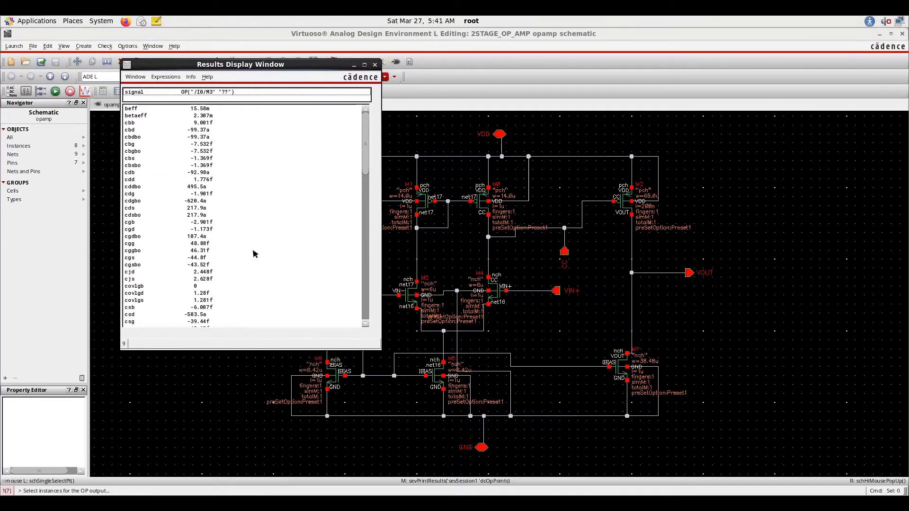
scroll(253, 254, down, 15)
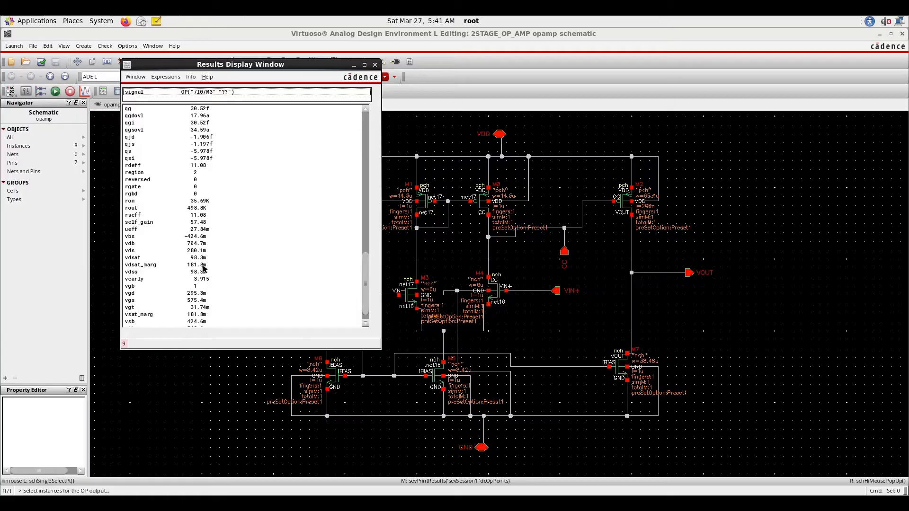
scroll(203, 269, down, 1)
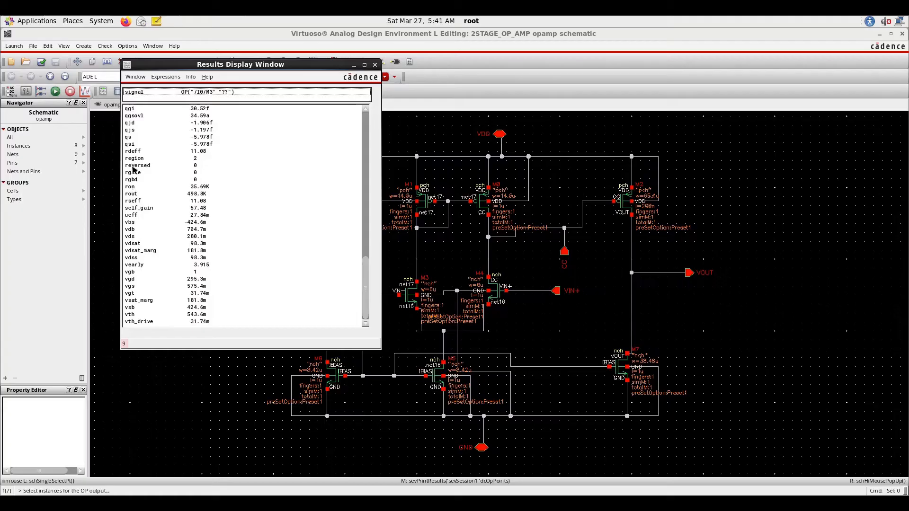
click(168, 159)
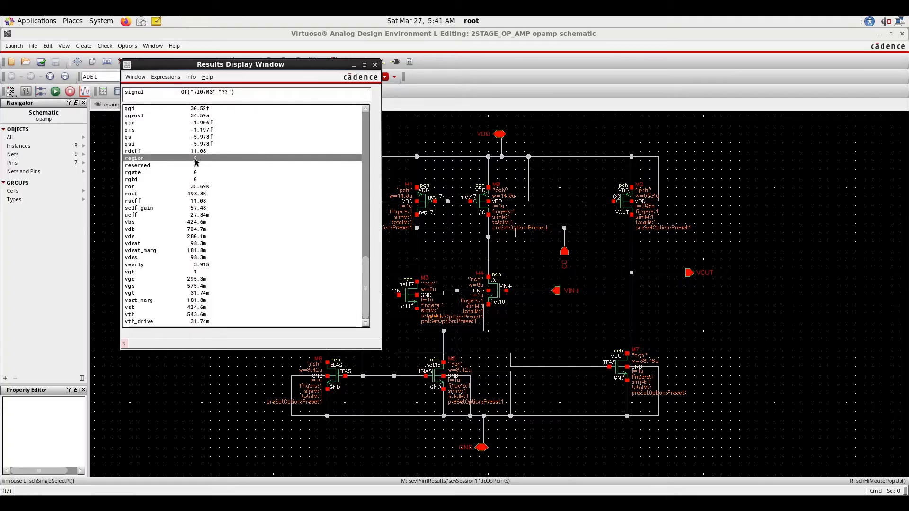
Print transistor M4's DC operating points, check its operating region, and close the results.
click(500, 290)
scroll(235, 276, down, 13)
scroll(236, 278, down, 10)
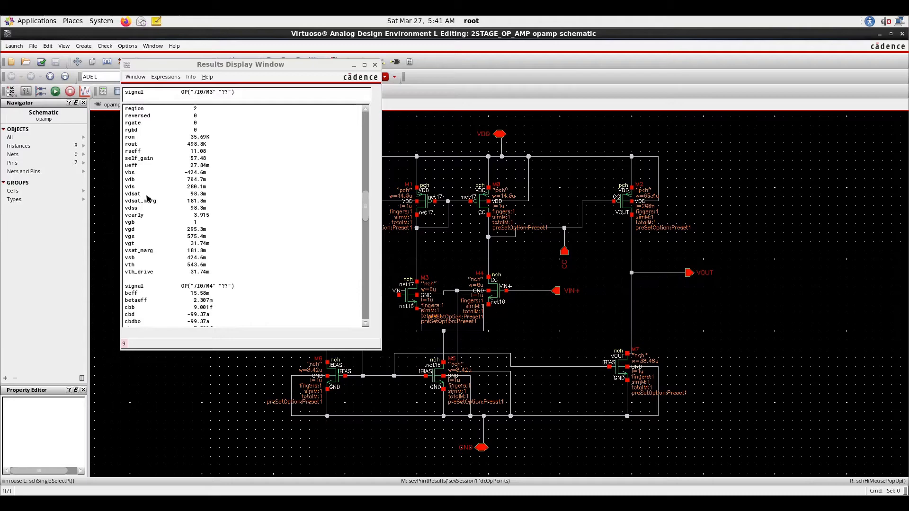
scroll(149, 301, down, 10)
scroll(147, 294, down, 6)
scroll(143, 269, down, 18)
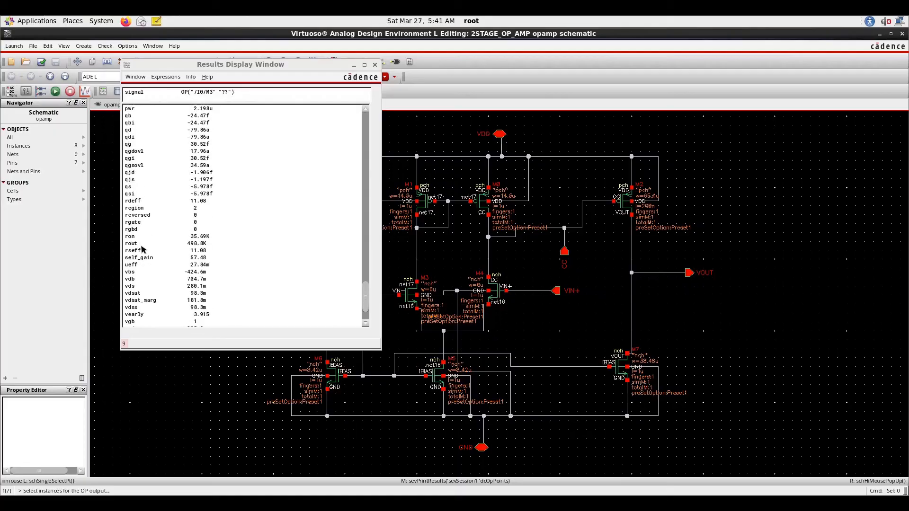
click(136, 208)
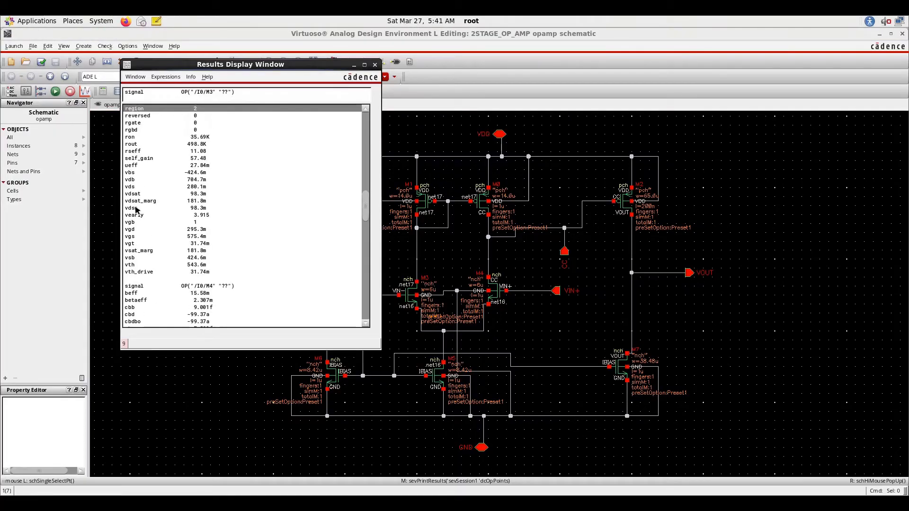
click(374, 65)
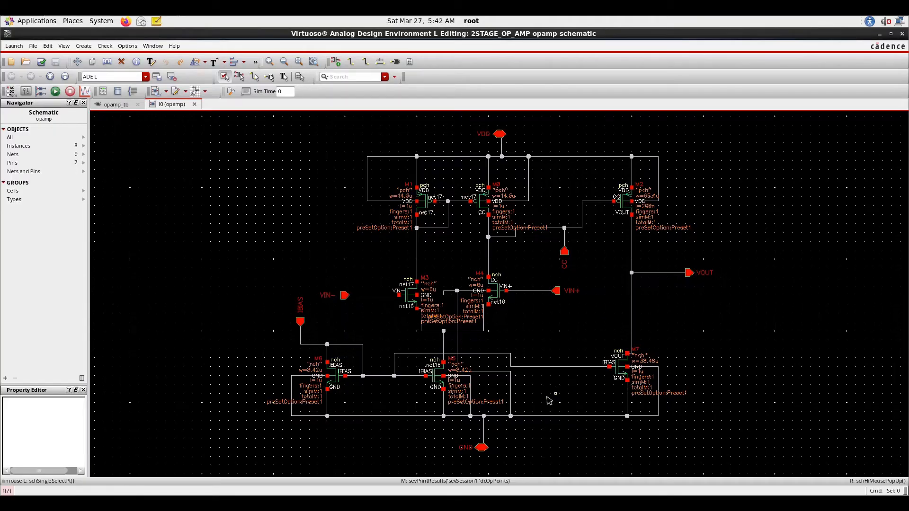
Annotate the opamp schematic with the transistors' DC operating points.
right_click(529, 312)
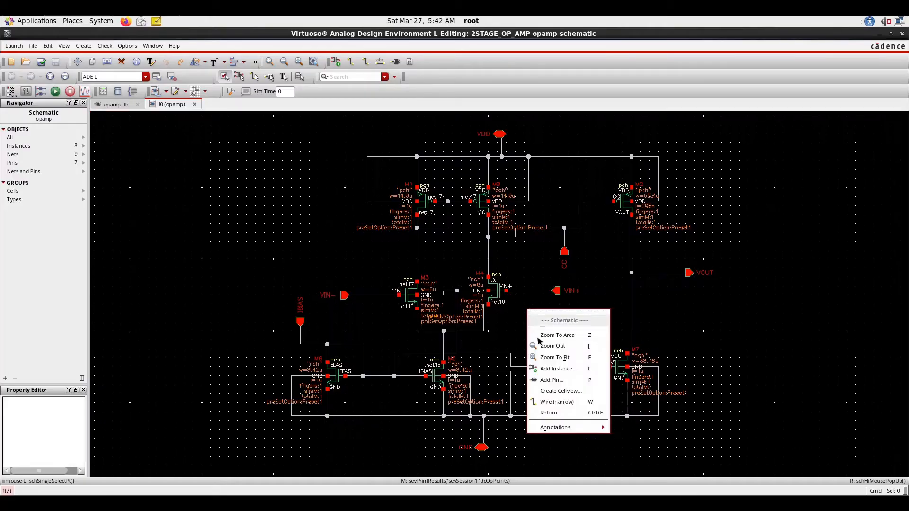
mouse_move(560, 427)
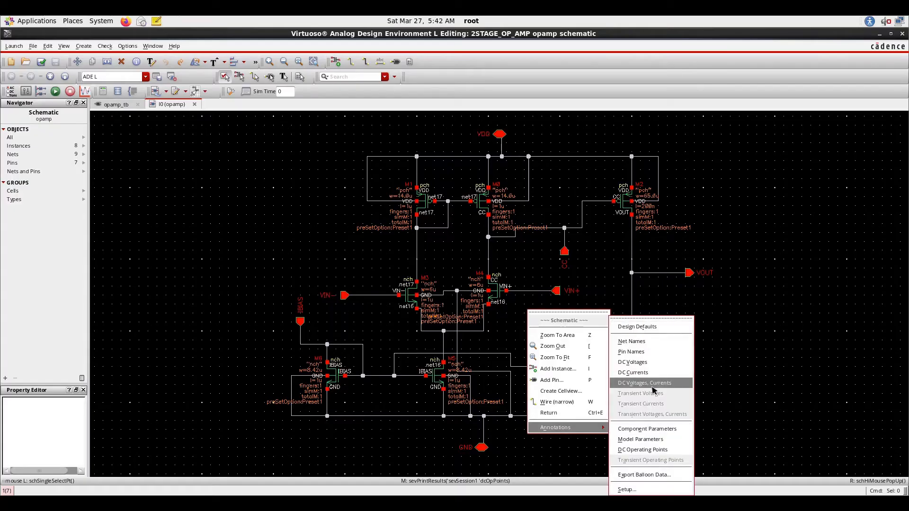
click(657, 450)
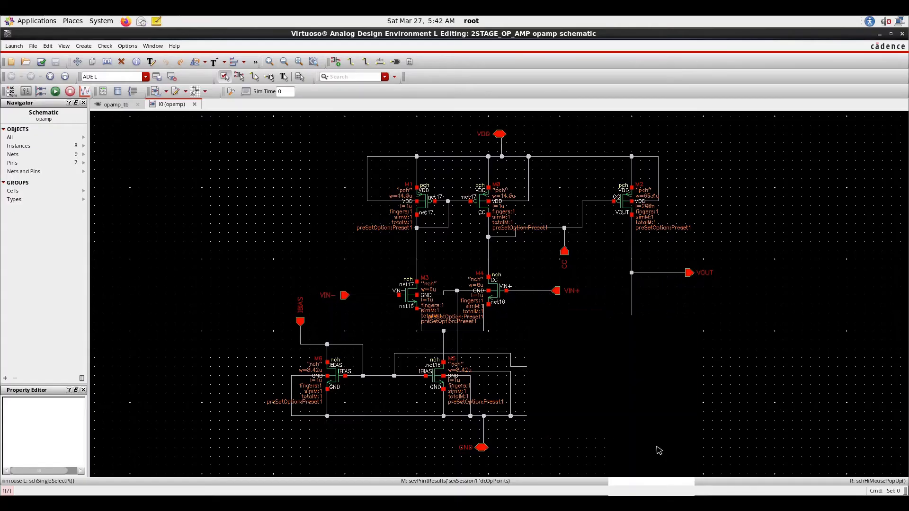
Examine the annotated id, vgs, vds, vth and vdsat values of all transistors in both op-amp stages.
ctrl+scroll(503, 198, up, 2)
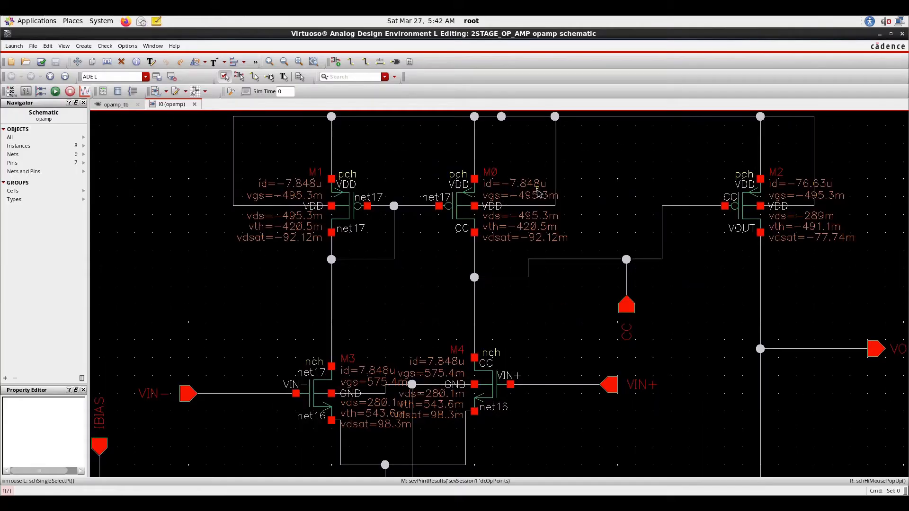
ctrl+scroll(374, 210, down, 4)
ctrl+scroll(372, 293, up, 4)
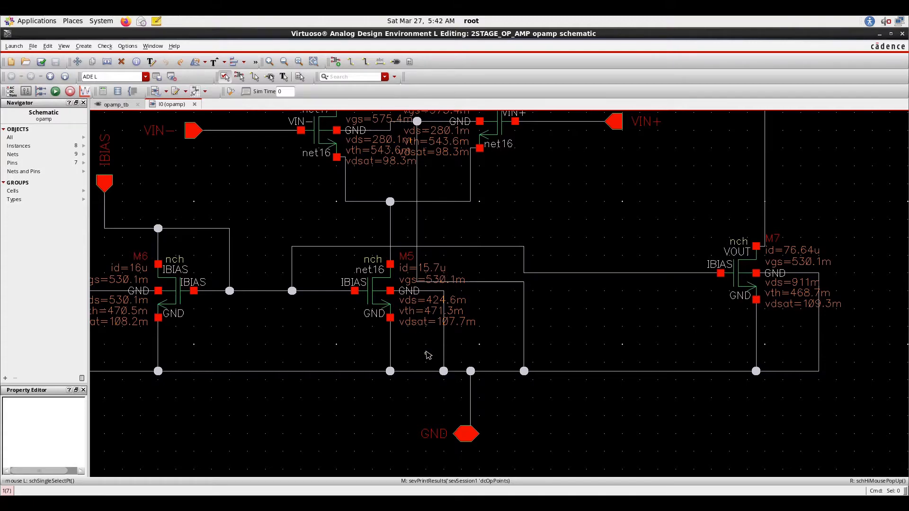
ctrl+scroll(428, 355, down, 4)
ctrl+scroll(407, 251, up, 4)
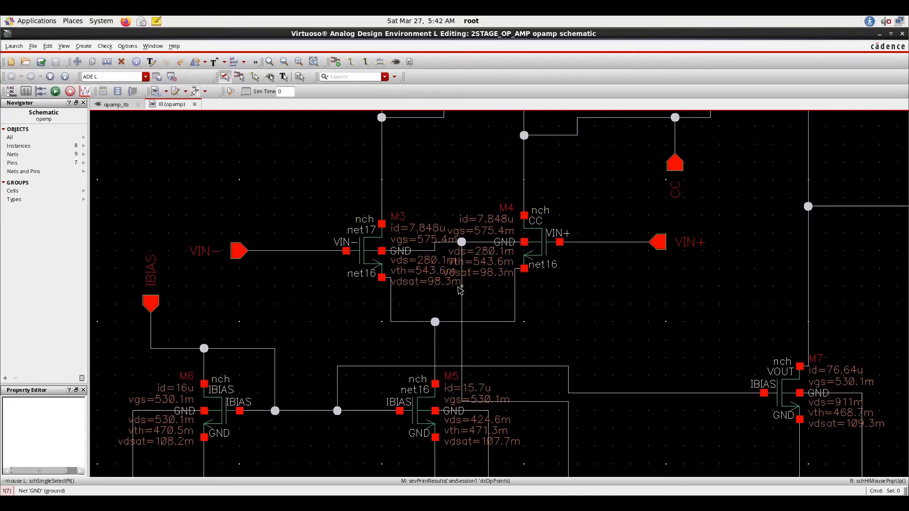
ctrl+scroll(428, 235, down, 2)
ctrl+scroll(428, 166, up, 1)
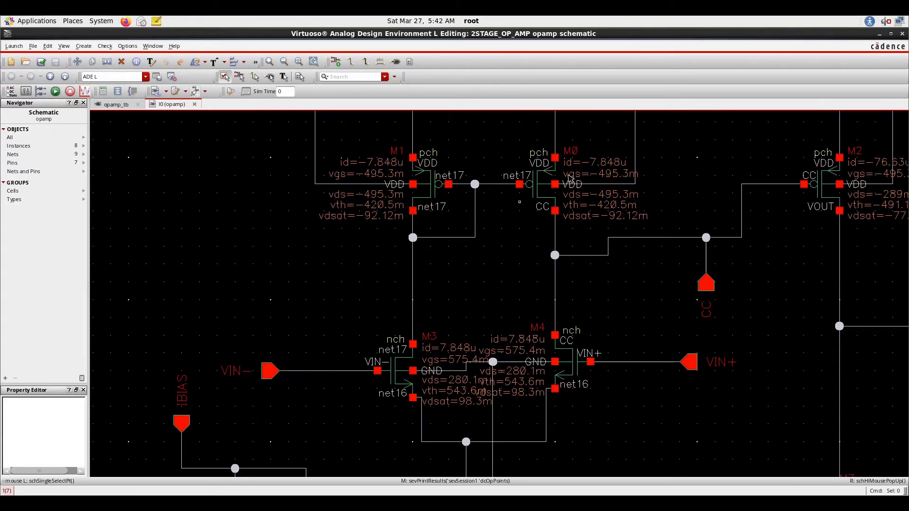
ctrl+scroll(538, 197, down, 3)
ctrl+scroll(566, 229, up, 2)
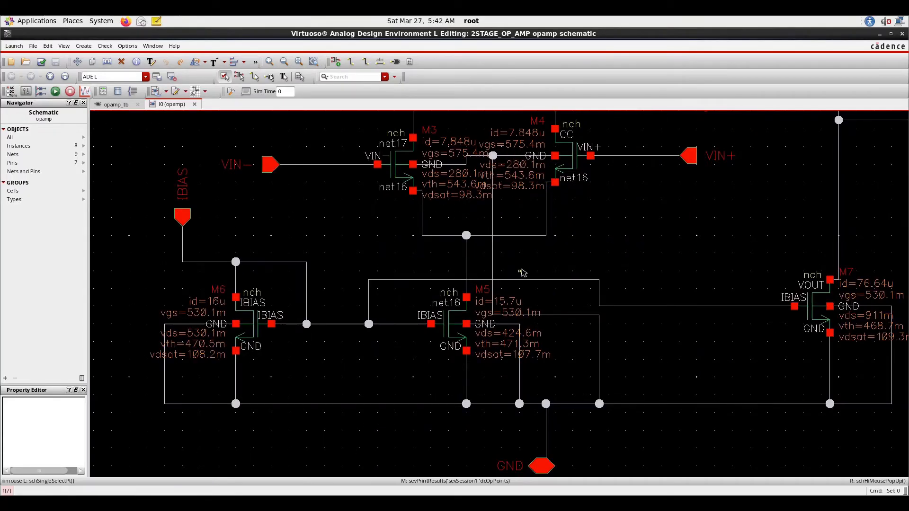
ctrl+scroll(523, 270, down, 1)
ctrl+scroll(627, 276, down, 2)
ctrl+scroll(649, 189, up, 4)
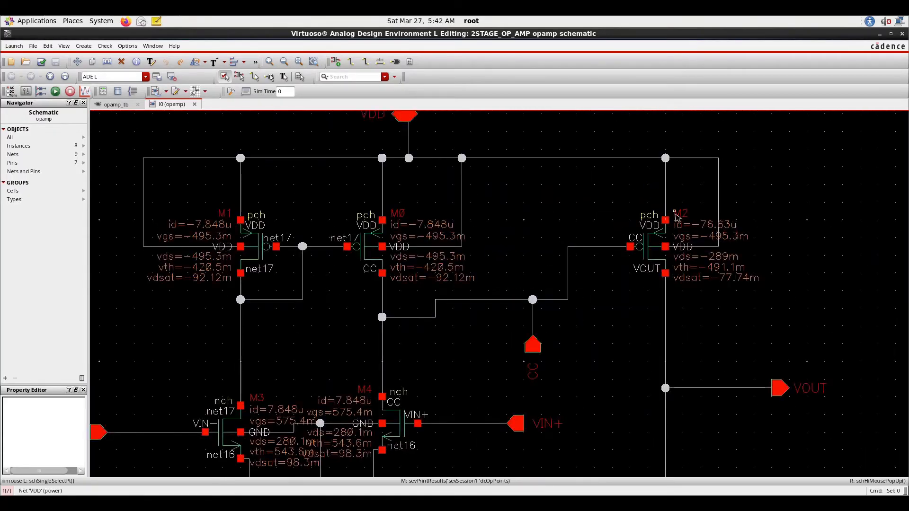
ctrl+scroll(676, 290, down, 3)
ctrl+scroll(672, 294, up, 3)
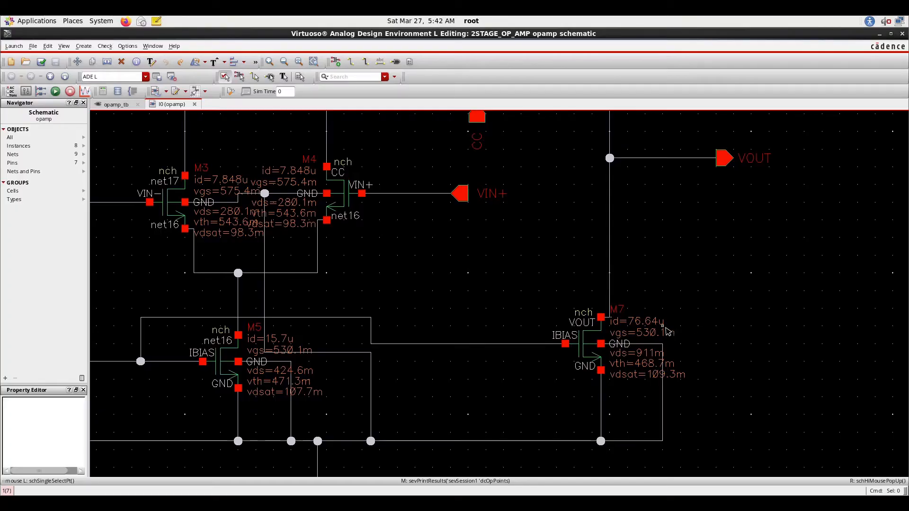
ctrl+scroll(662, 325, down, 2)
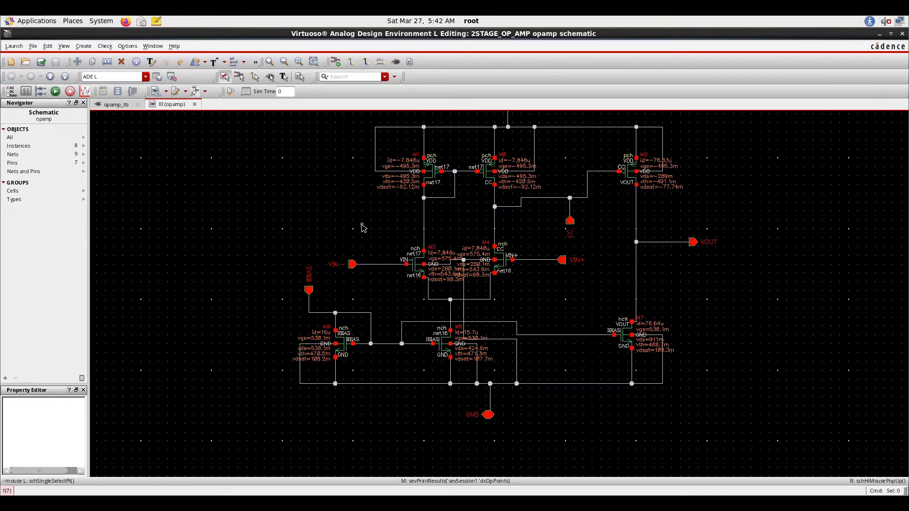
Open the annotation setup of the opamp schematic for the pch cell of the tsmcN65 library.
right_click(545, 291)
mouse_move(585, 408)
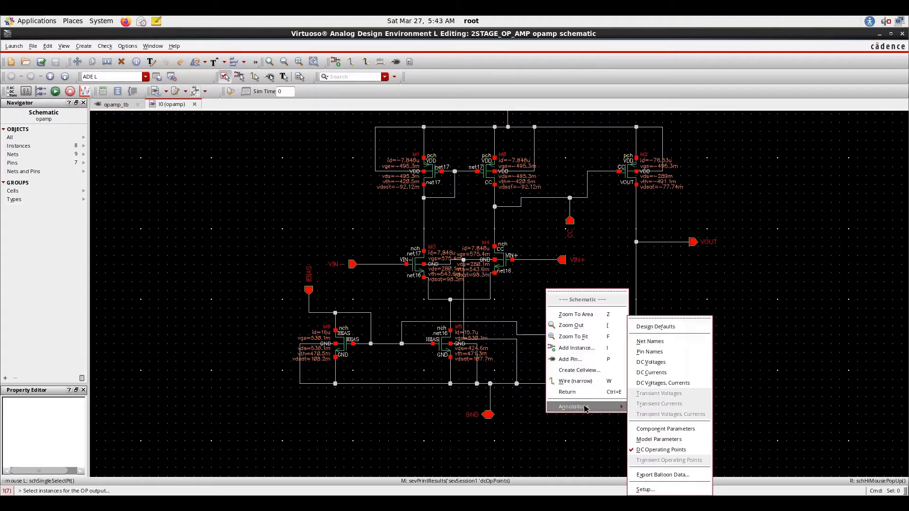
click(663, 489)
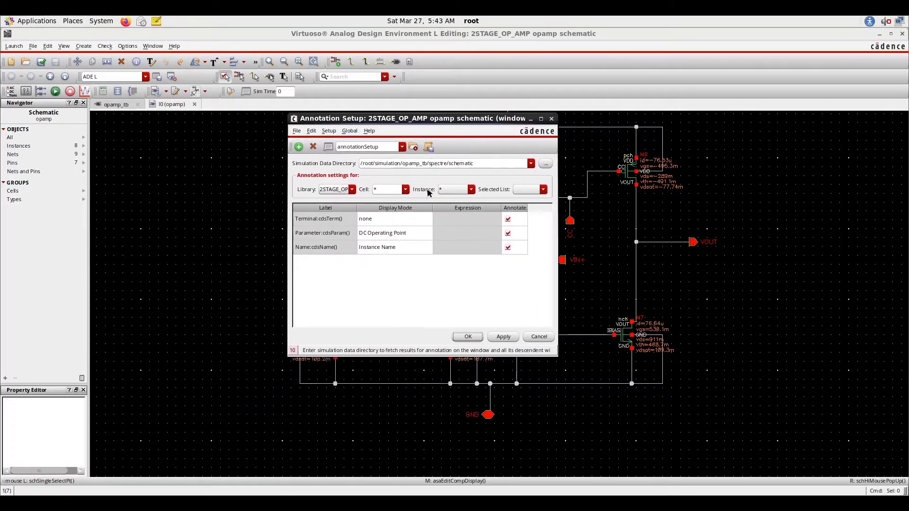
click(354, 190)
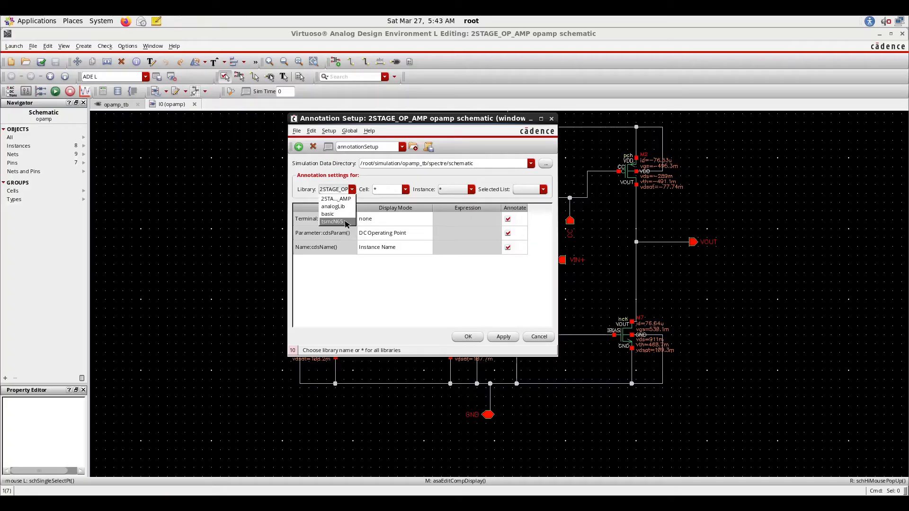
click(346, 224)
click(407, 190)
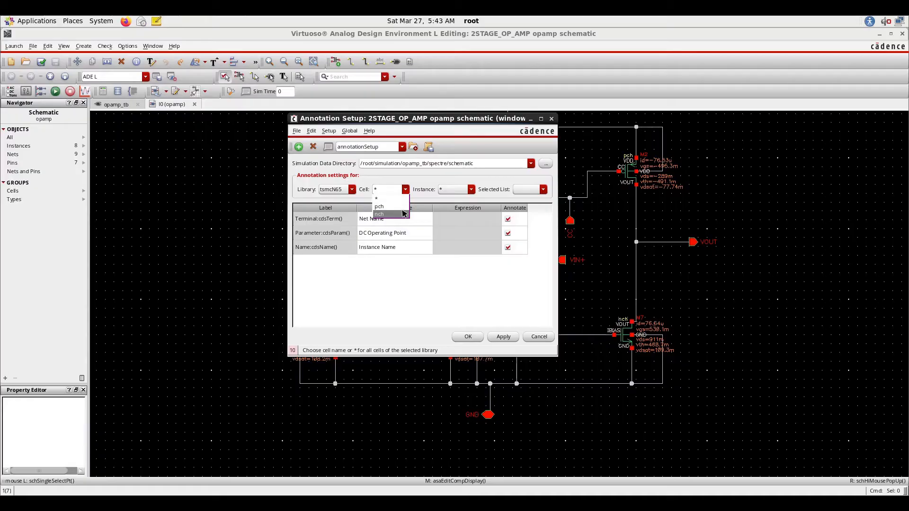
click(403, 208)
Set the pch cell's cdsParam(6) expression to region, apply the * settings to all, and check the PMOS annotations.
scroll(475, 315, down, 2)
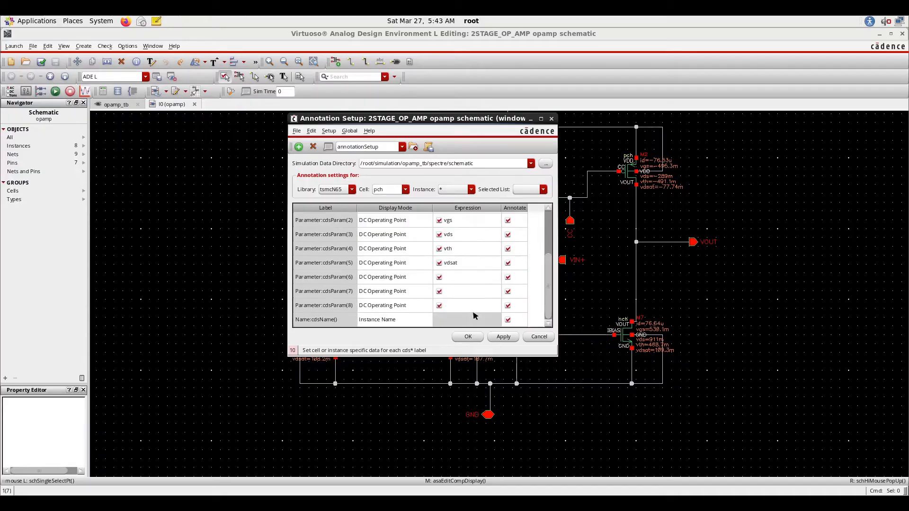
click(468, 277)
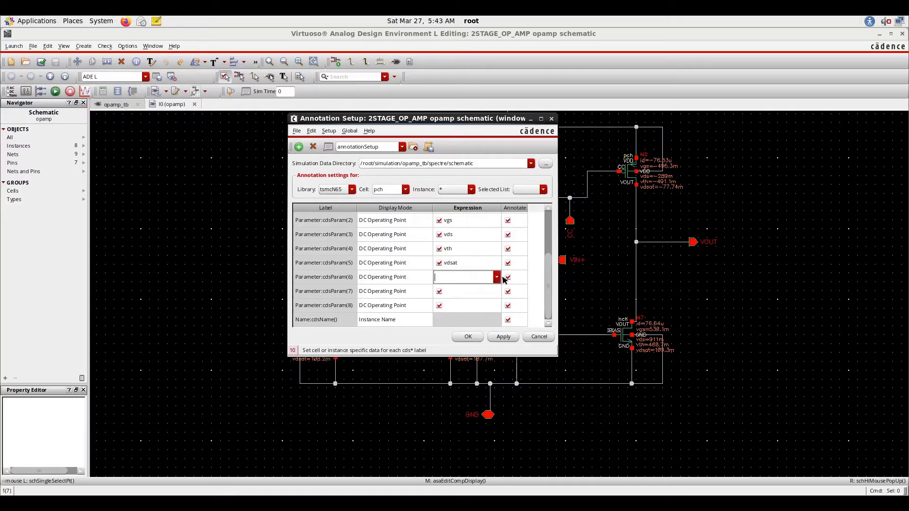
click(497, 278)
click(476, 341)
click(499, 336)
click(467, 336)
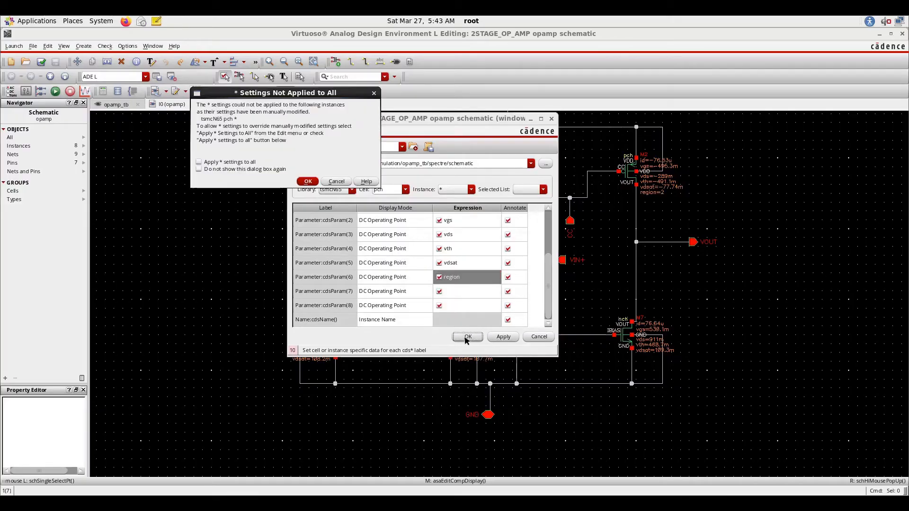
click(232, 163)
click(303, 181)
ctrl+scroll(611, 198, up, 2)
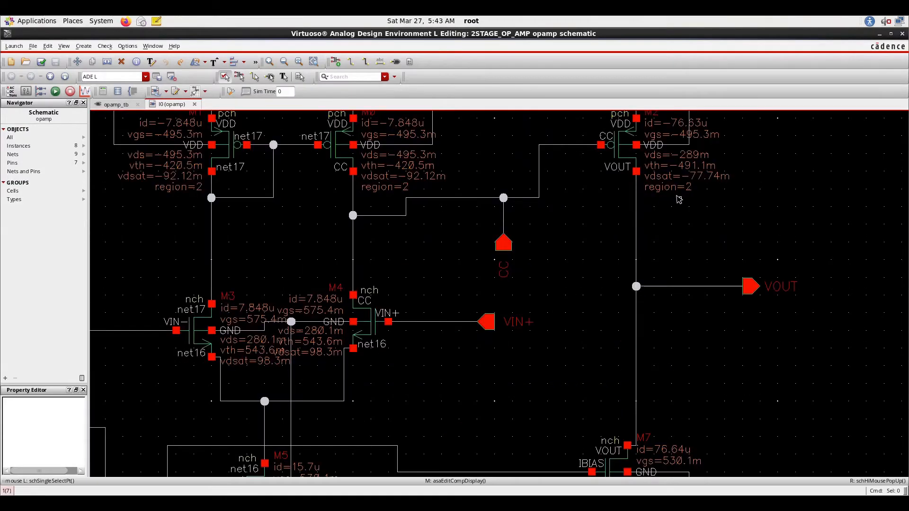
ctrl+scroll(402, 203, down, 2)
ctrl+scroll(353, 204, up, 2)
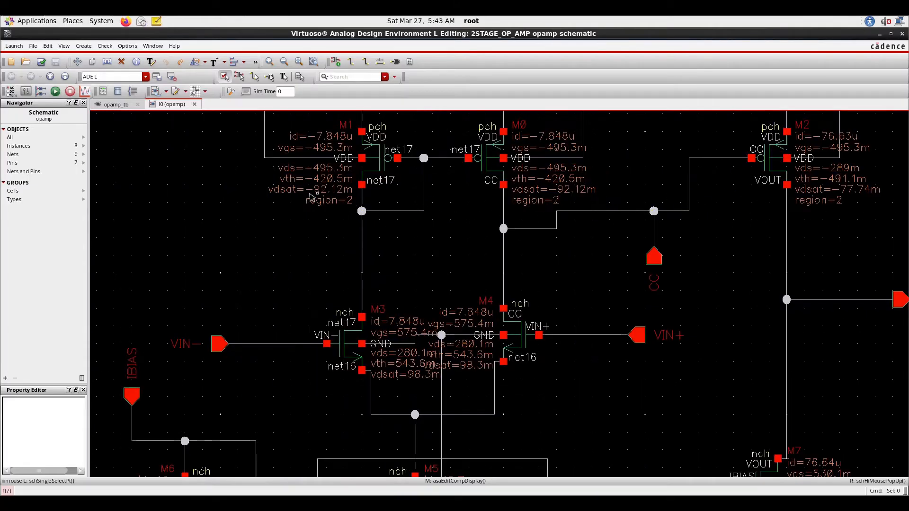
ctrl+scroll(448, 175, down, 2)
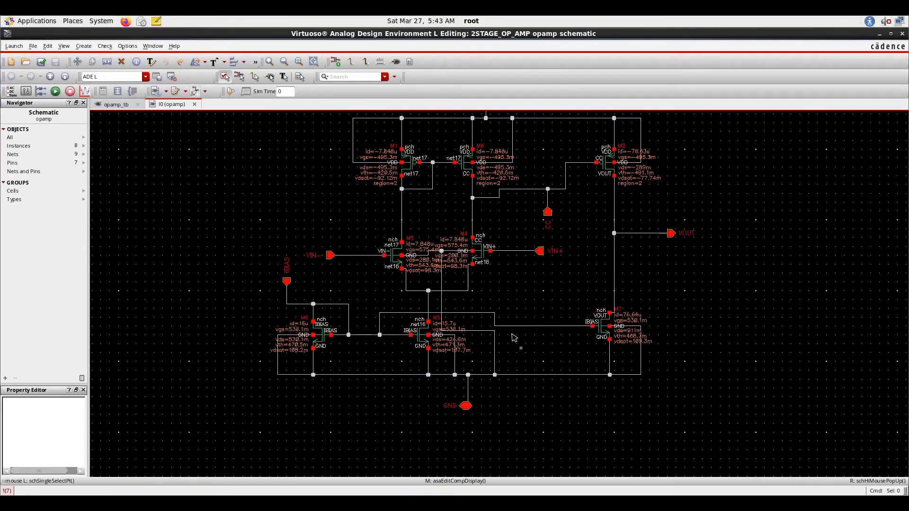
Open the annotation setup of the opamp schematic for the nch cell of the tsmcN65 library.
right_click(553, 424)
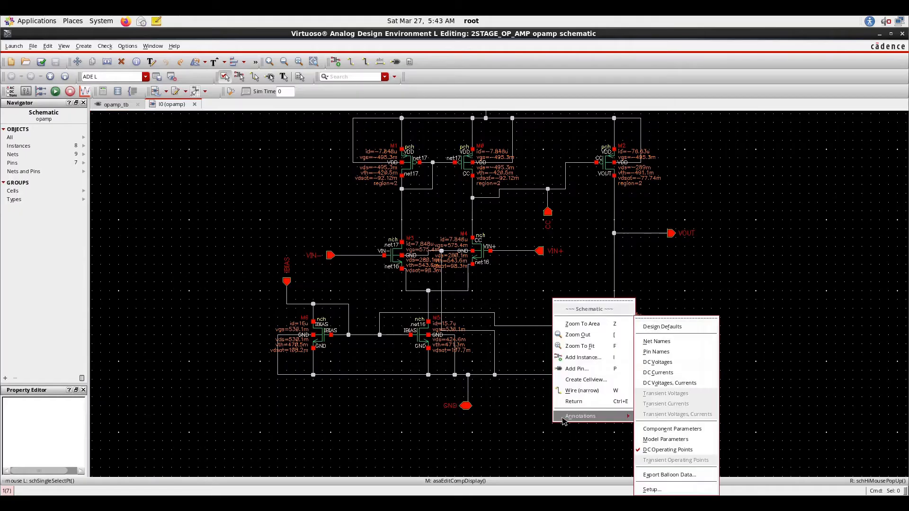
mouse_move(580, 416)
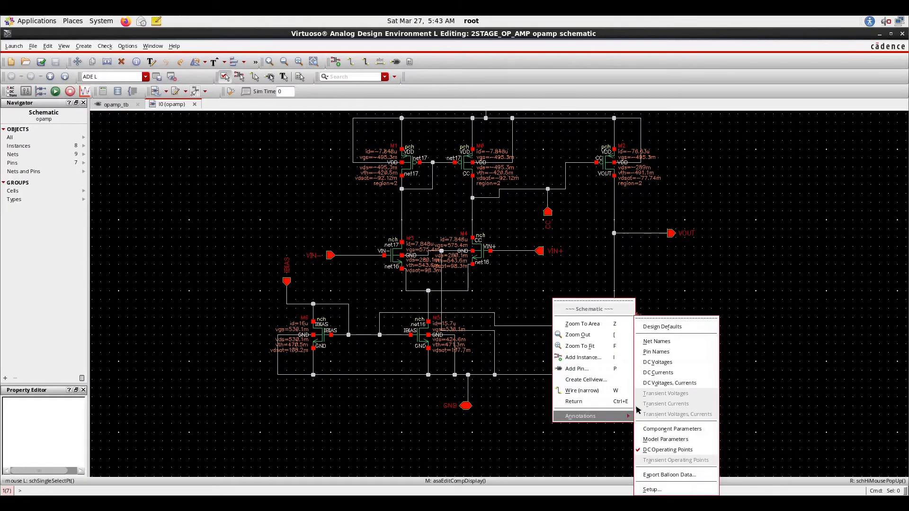
click(664, 490)
drag(201, 258, 408, 117)
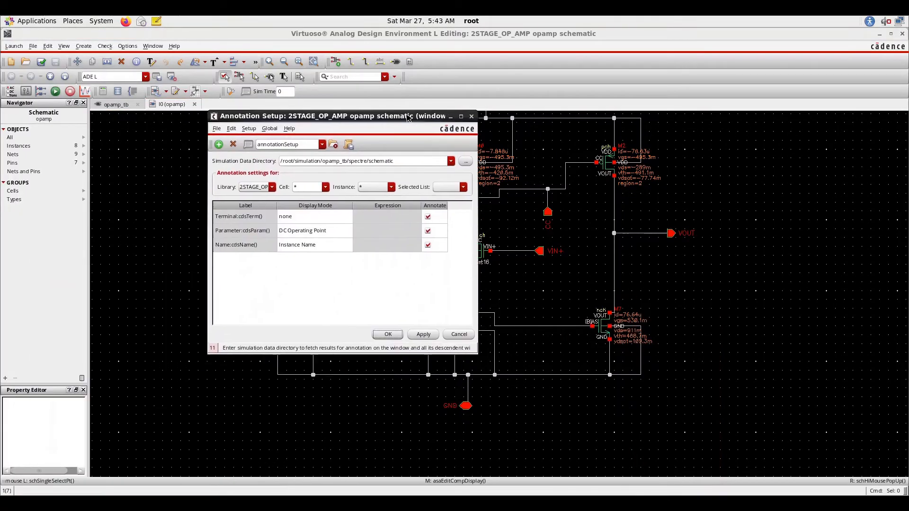
click(272, 186)
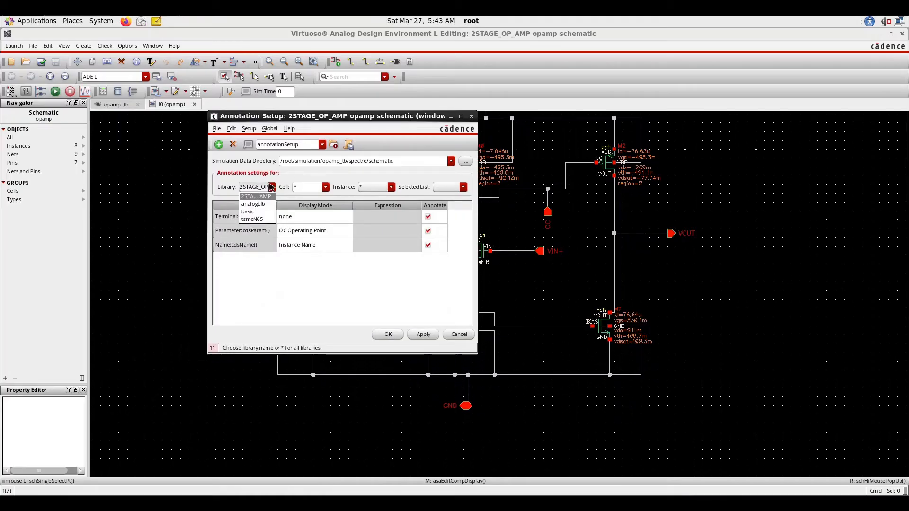
click(270, 219)
click(325, 187)
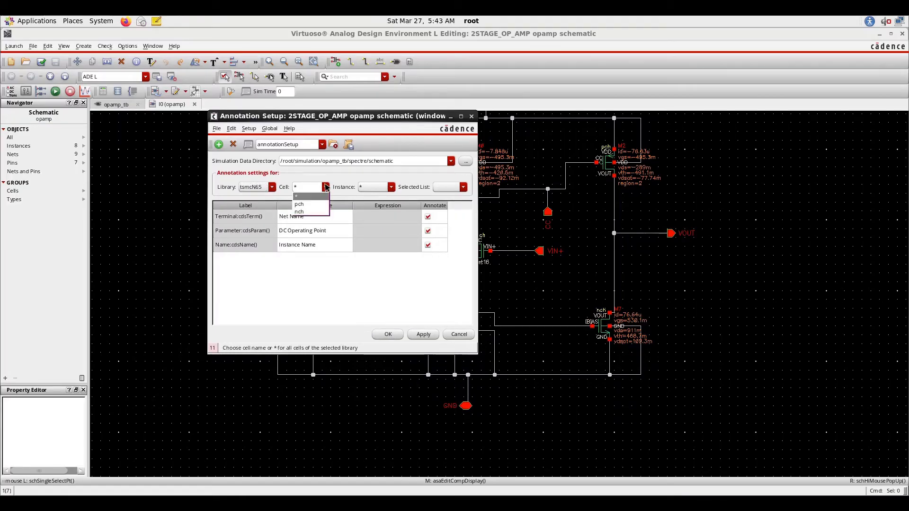
click(306, 203)
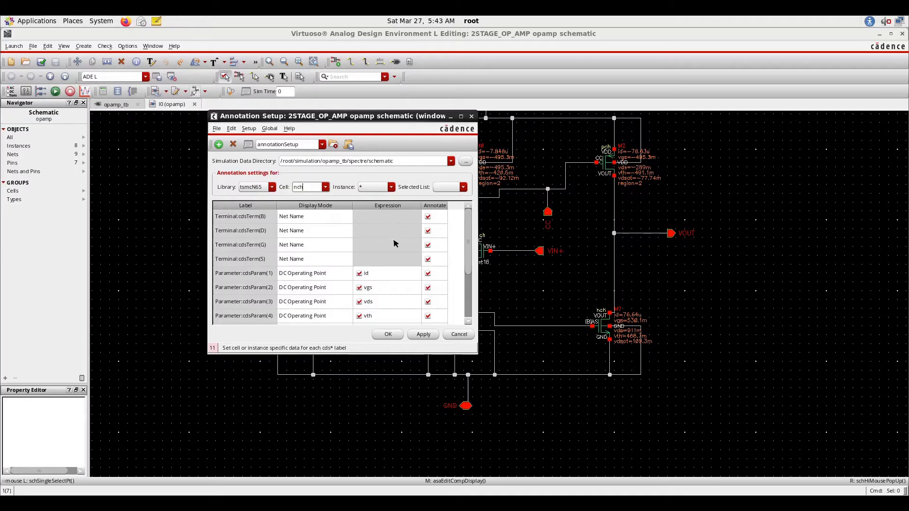
Set the nch cell's cdsParam(6) expression to region and apply the annotation setup.
scroll(425, 315, down, 3)
click(392, 276)
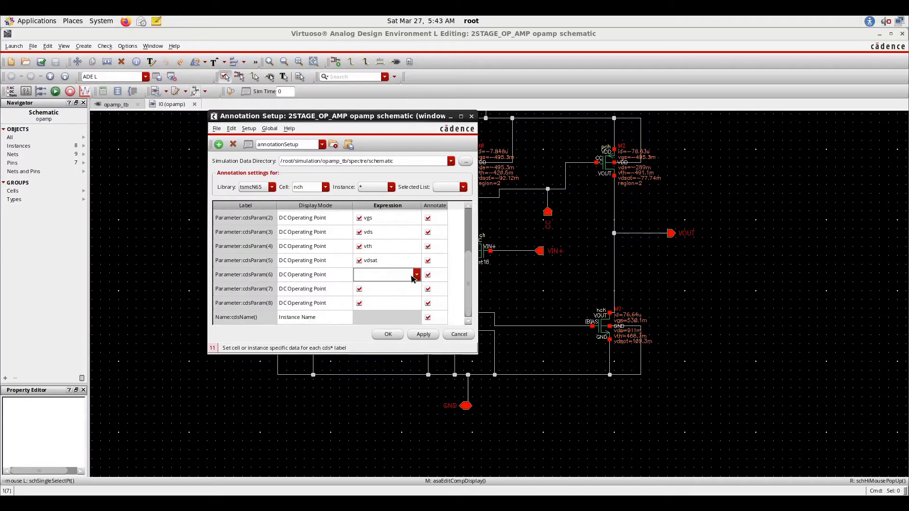
click(412, 276)
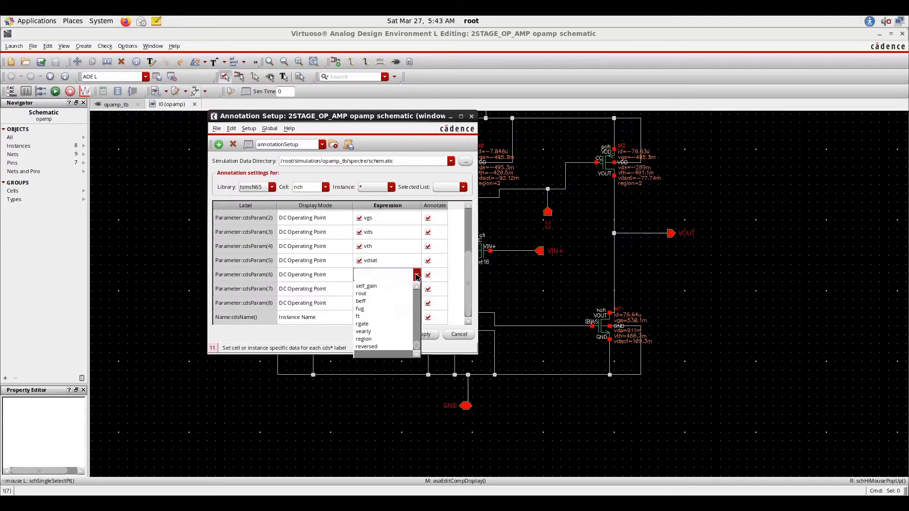
click(391, 339)
click(423, 334)
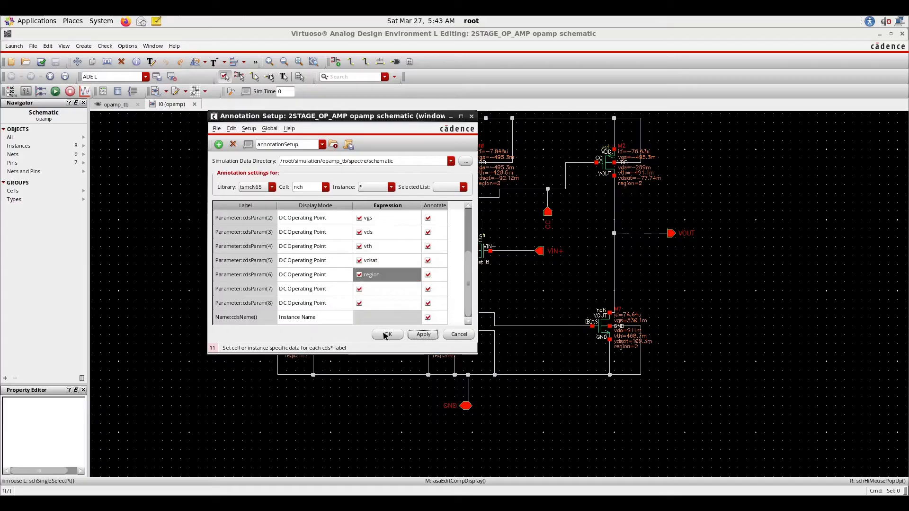
click(385, 335)
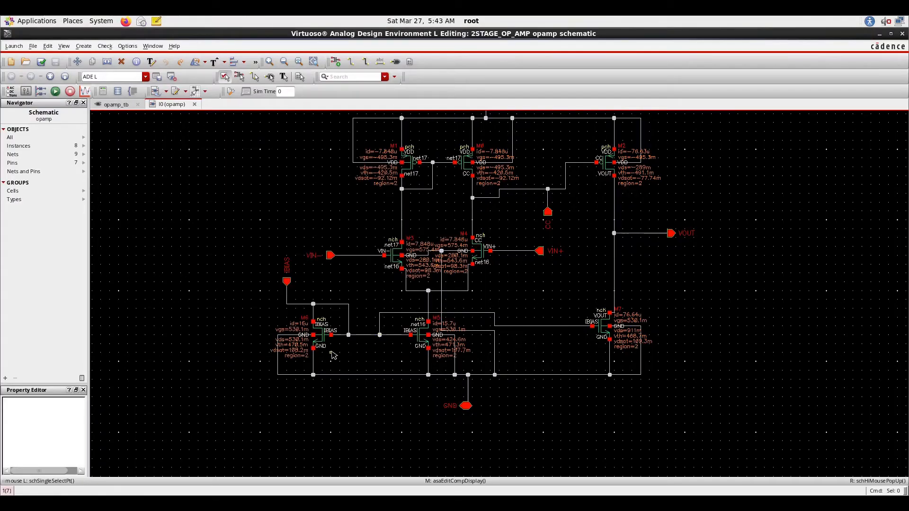
Examine the annotated operating regions of the NMOS and PMOS transistors, and close the opamp schematic.
ctrl+scroll(450, 280, up, 2)
ctrl+scroll(454, 280, down, 2)
ctrl+scroll(451, 362, up, 2)
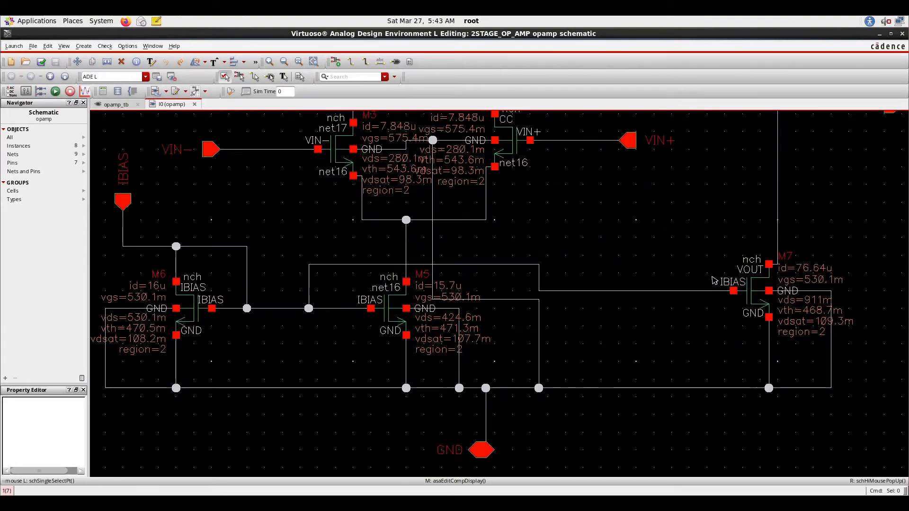
ctrl+scroll(660, 298, down, 2)
ctrl+scroll(653, 331, down, 2)
ctrl+scroll(635, 274, up, 2)
ctrl+scroll(636, 274, up, 2)
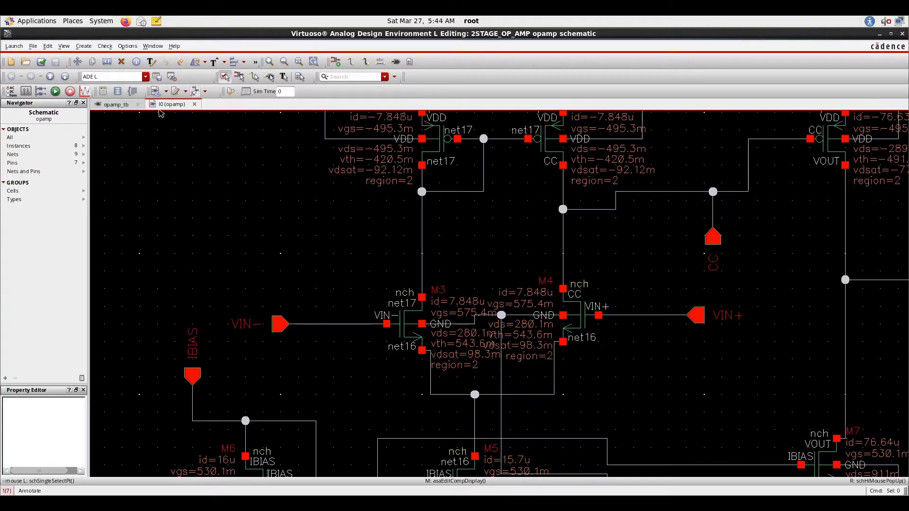
click(195, 104)
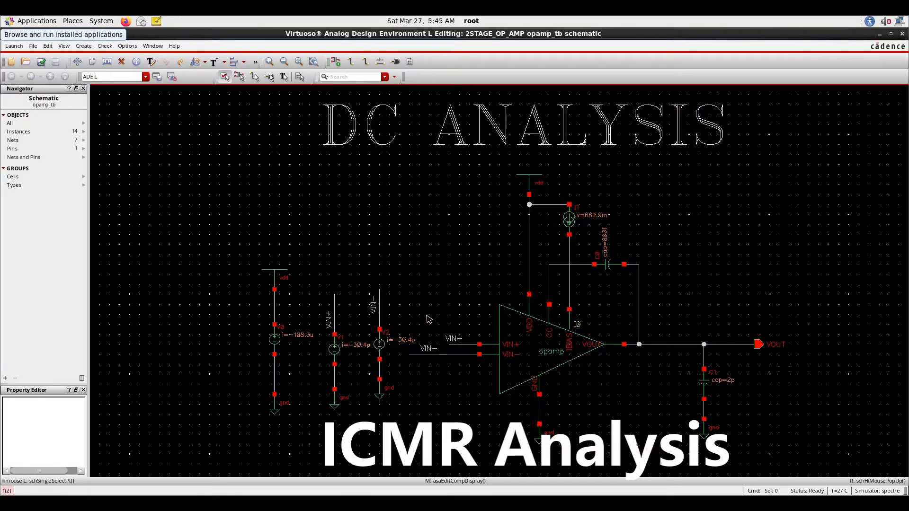
Delete the VIN- label at the op-amp's inverting input, wire that input to the VOUT net, and check and save the schematic.
click(426, 350)
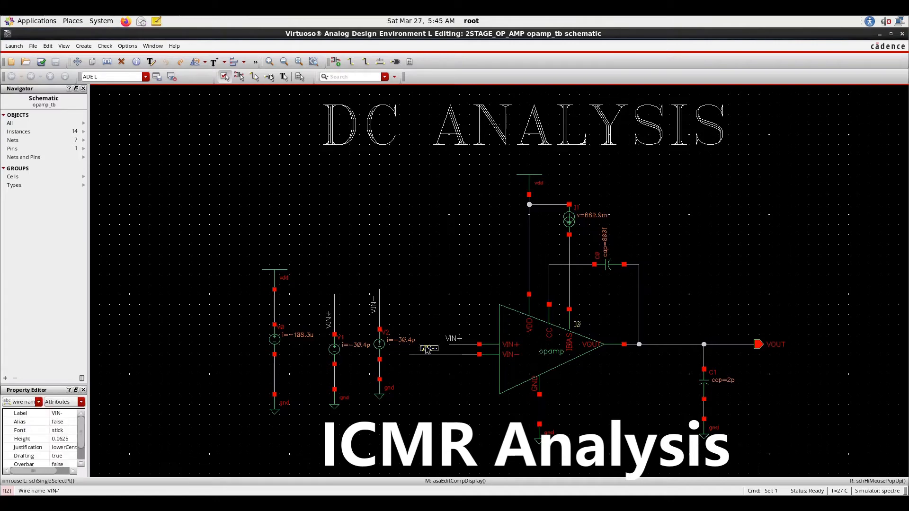
key(Delete)
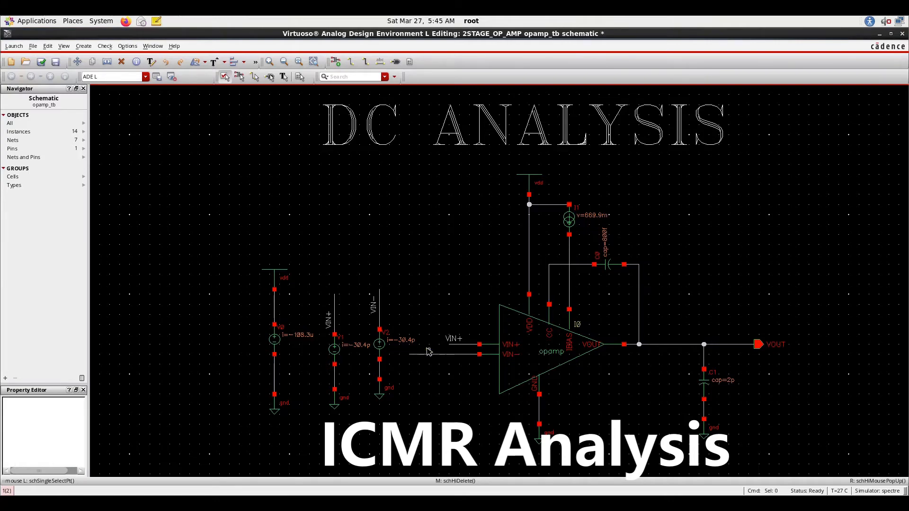
key(w)
click(409, 354)
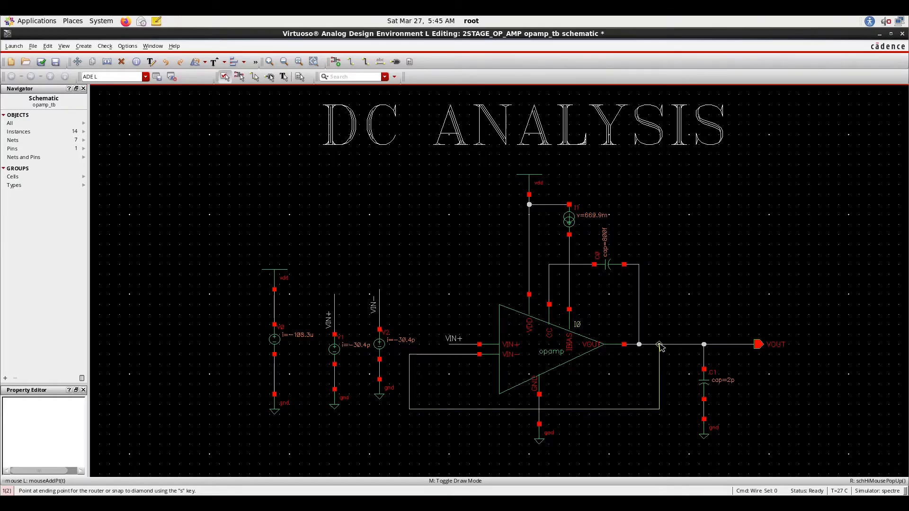
click(659, 345)
key(Escape)
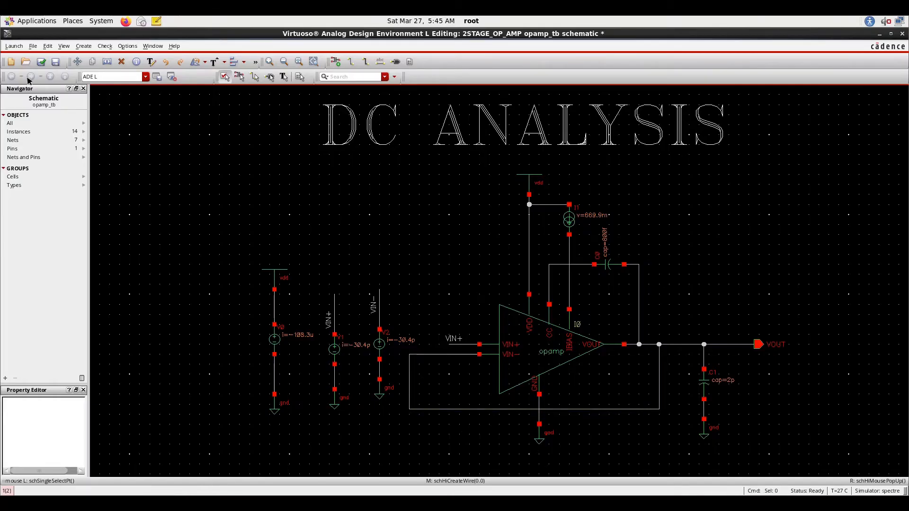
click(45, 66)
click(454, 283)
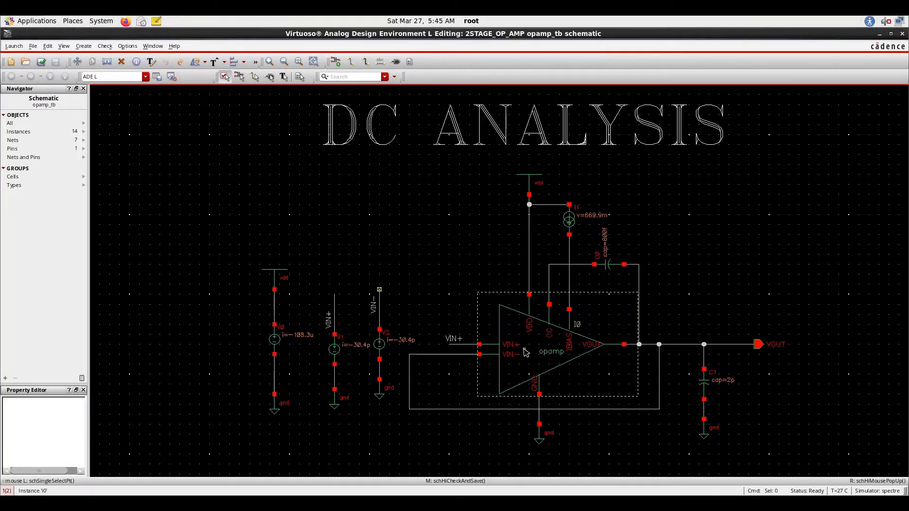
Descend into the op-amp instance's schematic in a new tab and return to the opamp_tb schematic.
key(shift+x)
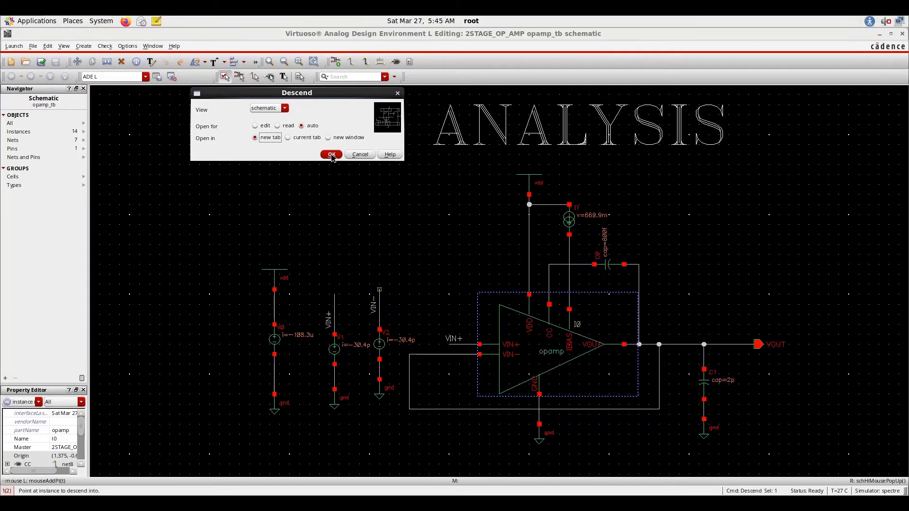
click(331, 154)
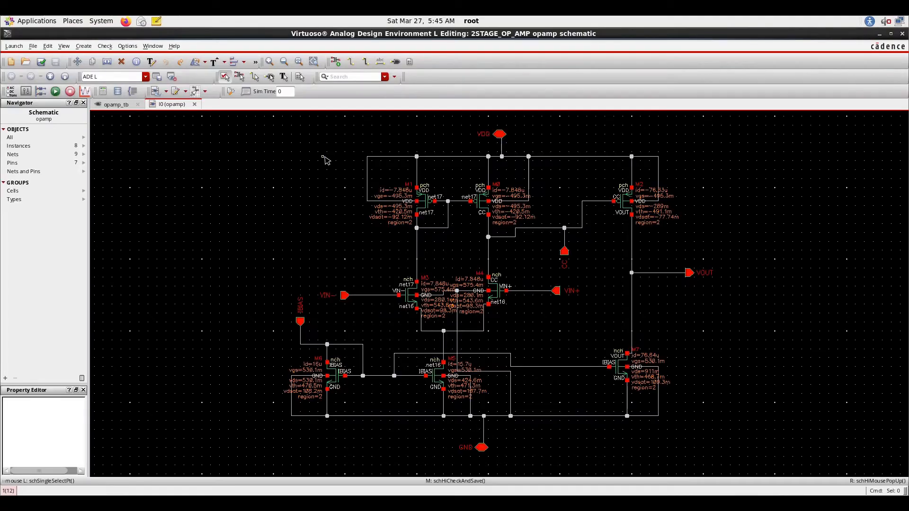
click(107, 105)
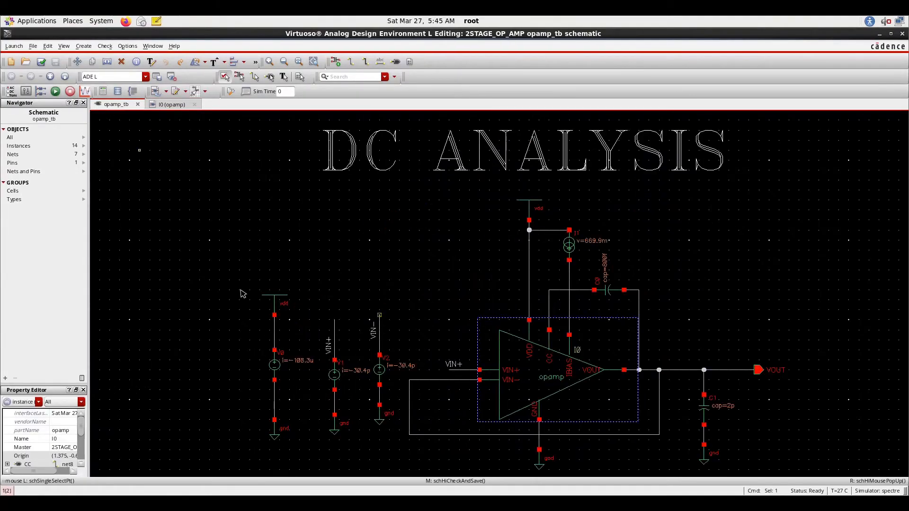
Edit the dc analysis to sweep a component parameter, choosing the DC voltage (dc) of the VIN+ source V1.
click(309, 500)
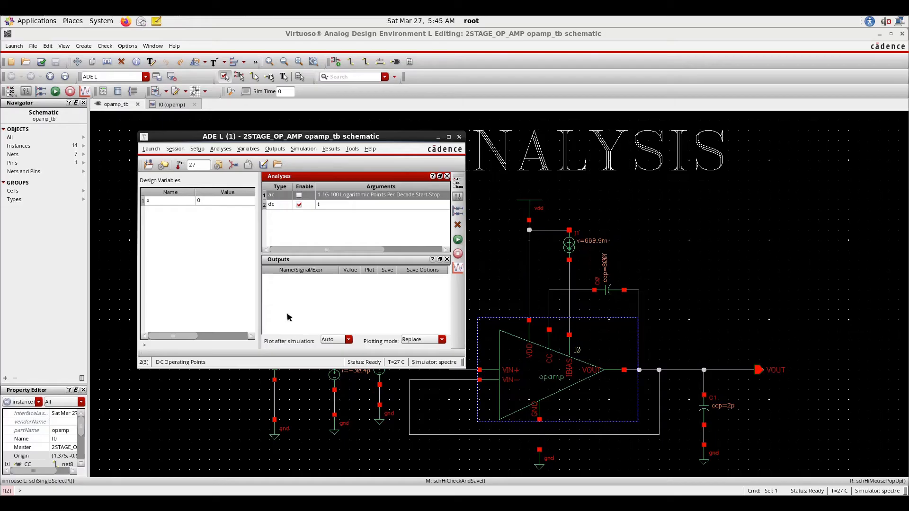
click(319, 205)
right_click(319, 209)
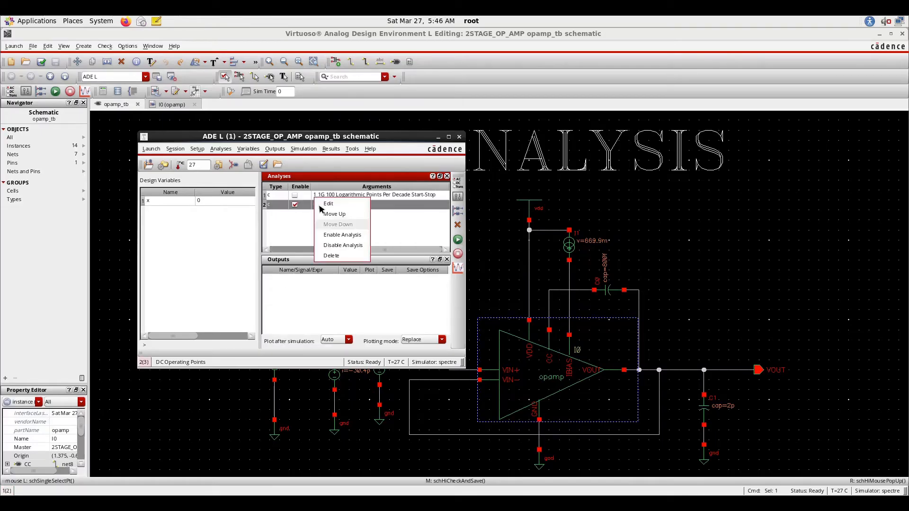
click(327, 204)
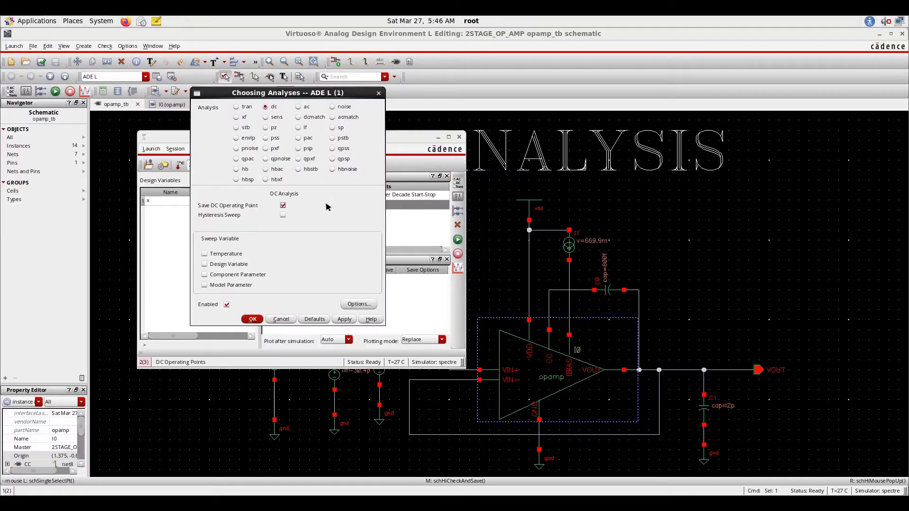
click(239, 275)
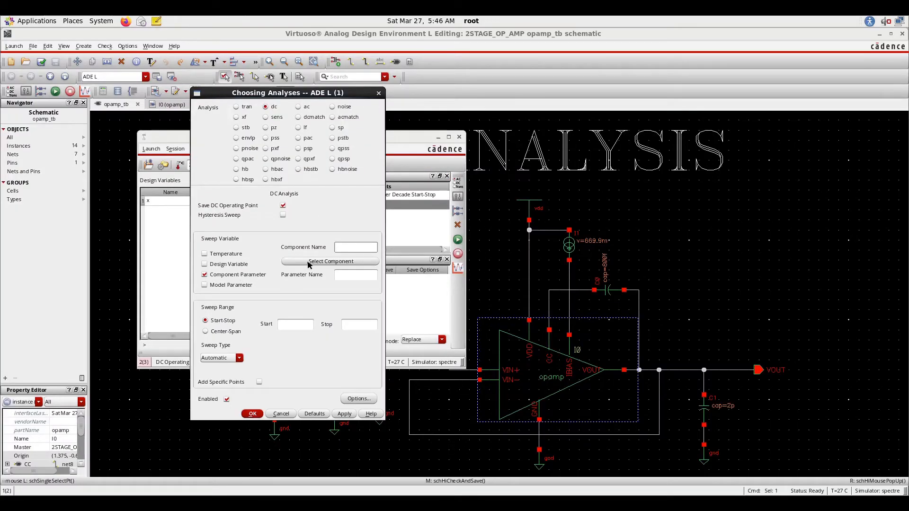
click(307, 262)
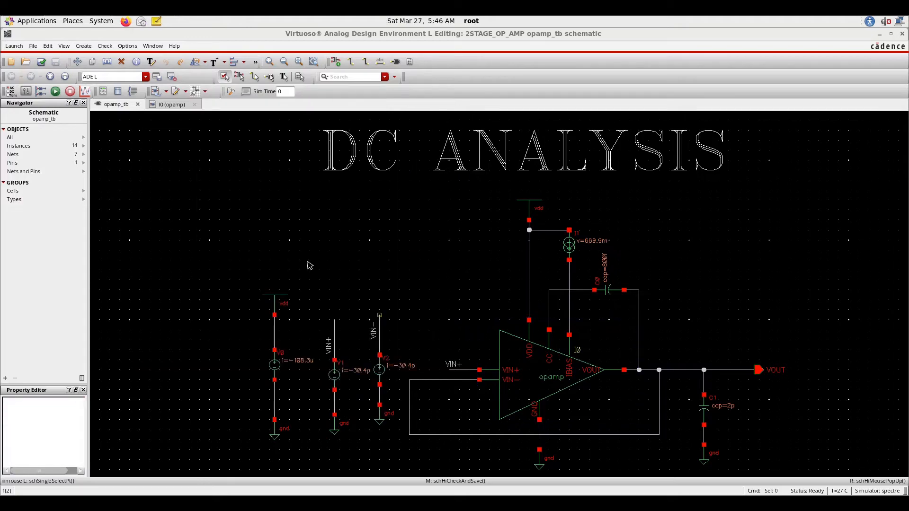
click(327, 388)
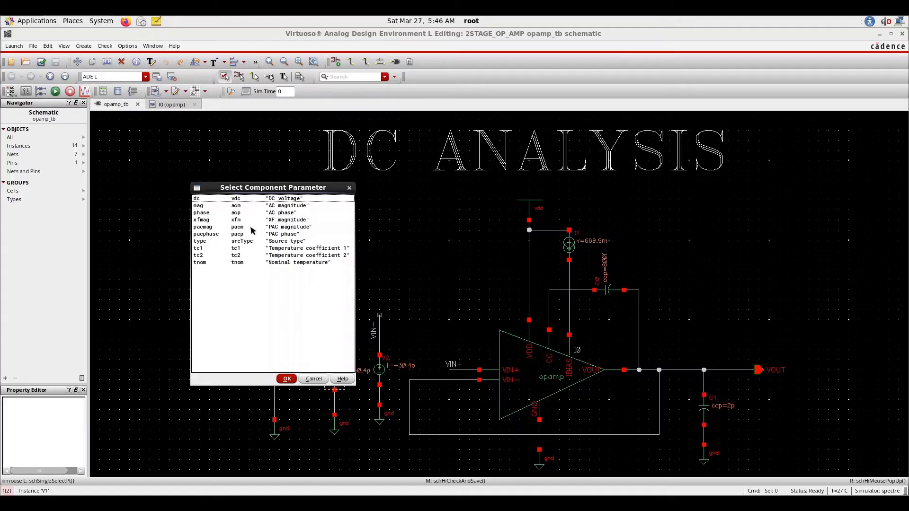
click(236, 201)
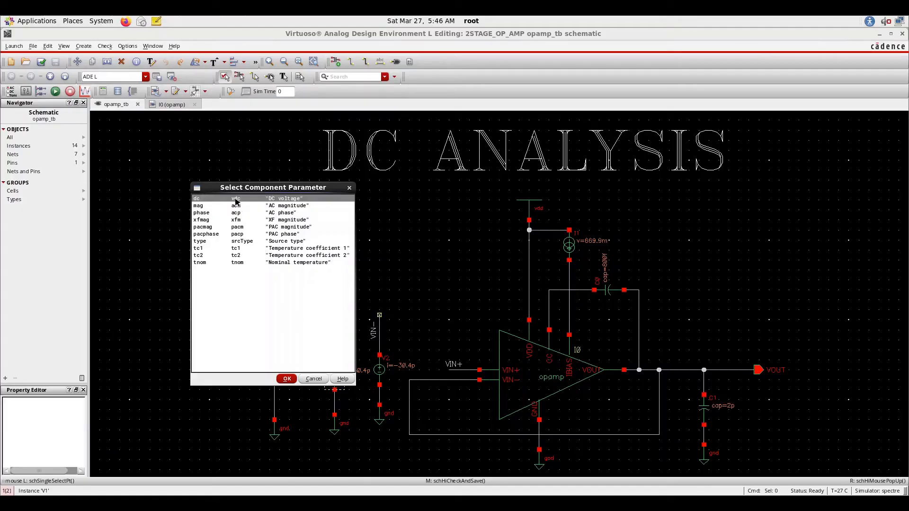
click(287, 380)
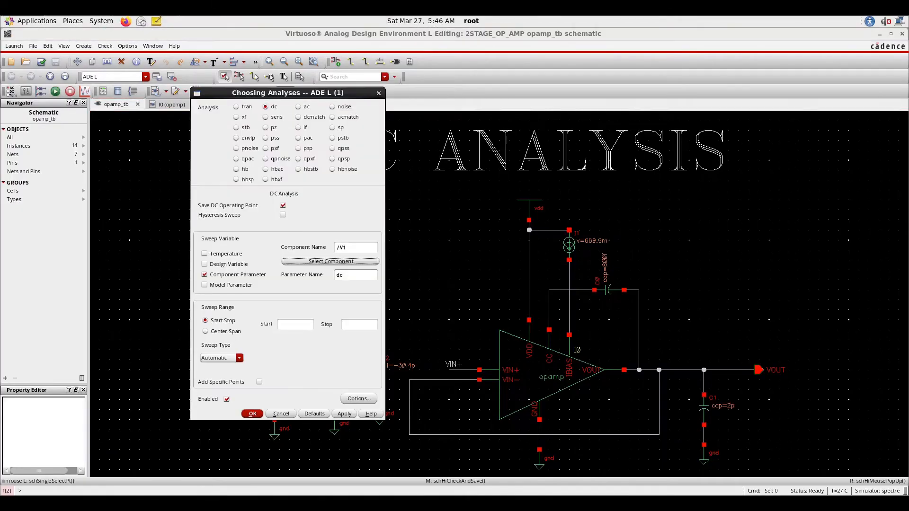
Set the dc sweep range to start at 0 and stop at 1.2, and accept the analysis.
click(291, 325)
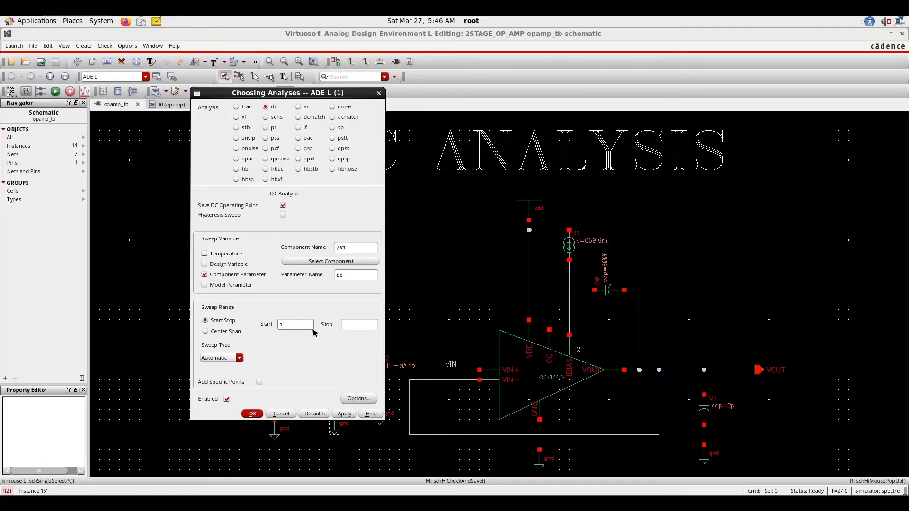
click(351, 326)
click(253, 415)
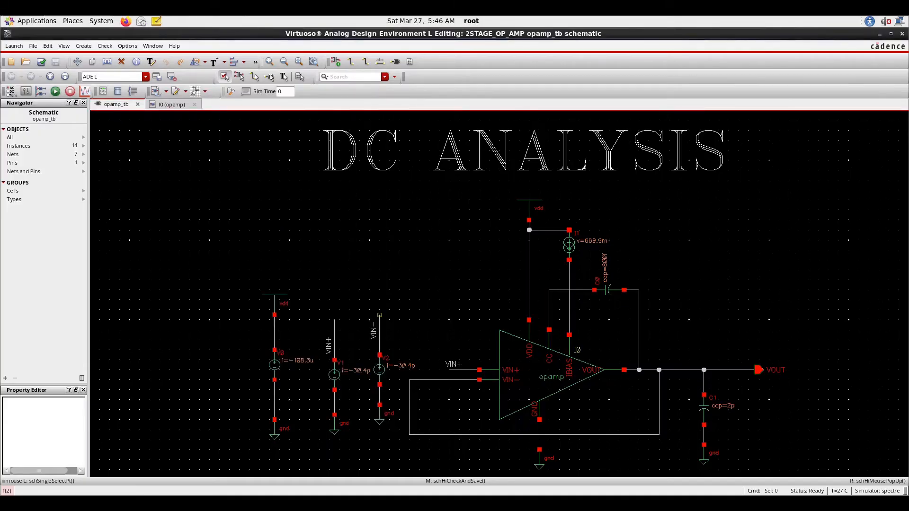
Select the VIN+ net on the test bench schematic as an output for plotting.
key(alt+Tab)
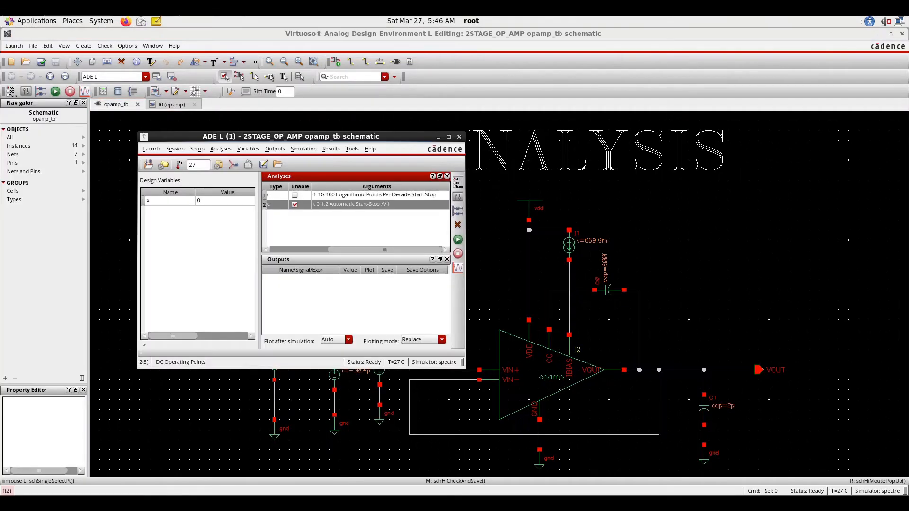
click(275, 149)
mouse_move(331, 228)
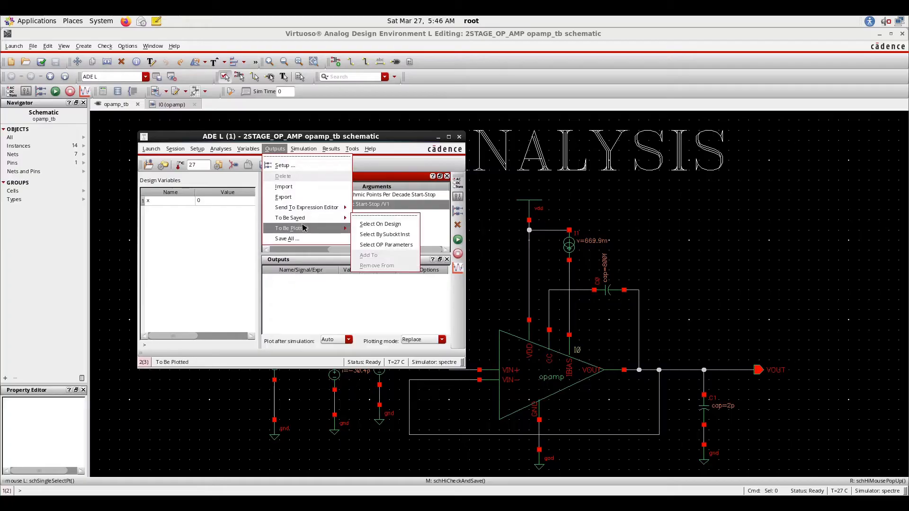
click(372, 234)
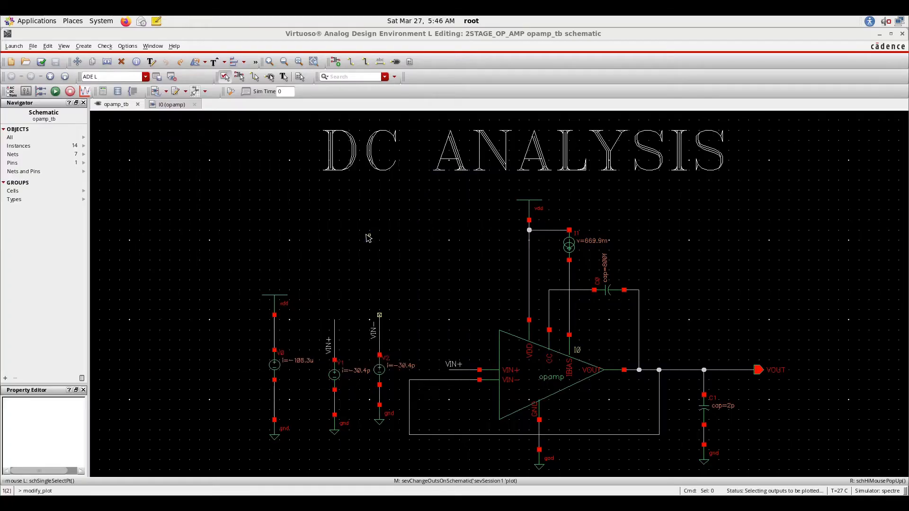
click(334, 331)
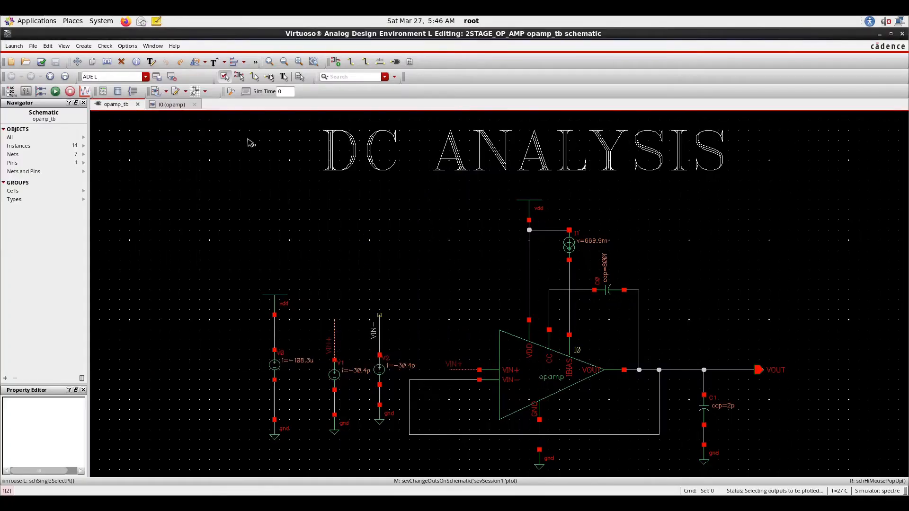
Add the terminals of transistor M5 and the drain of M4 in the op-amp schematic as outputs for plotting.
click(171, 104)
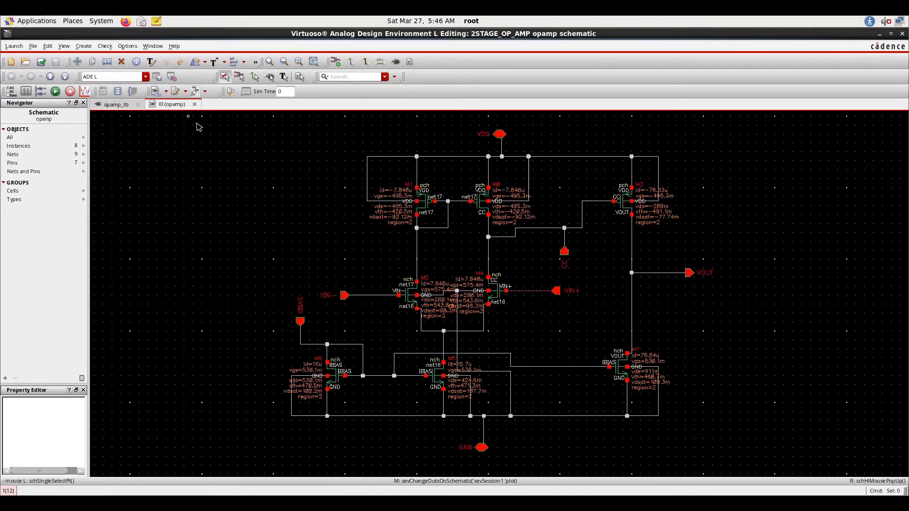
ctrl+scroll(449, 369, up, 2)
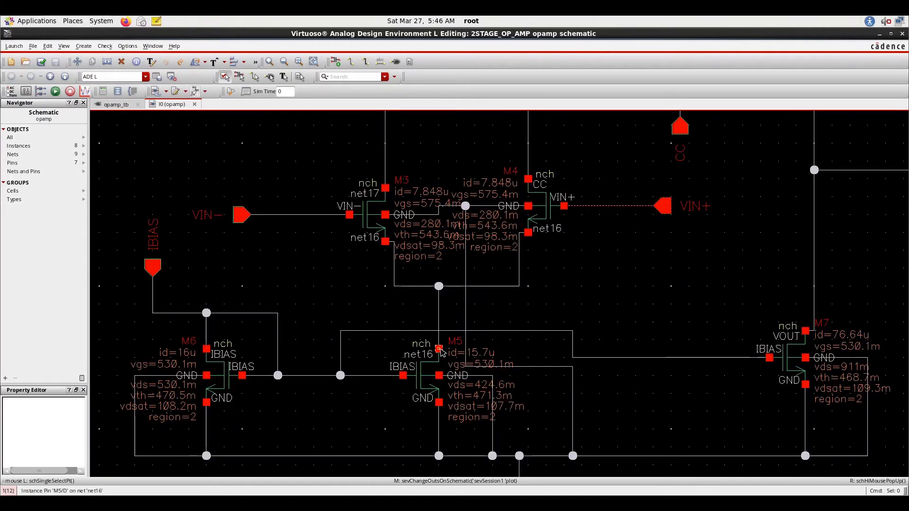
click(440, 351)
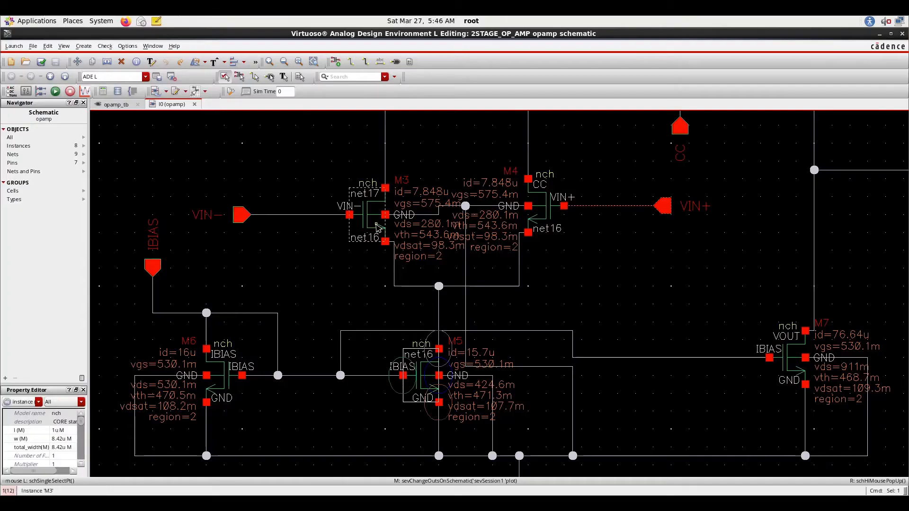
click(529, 180)
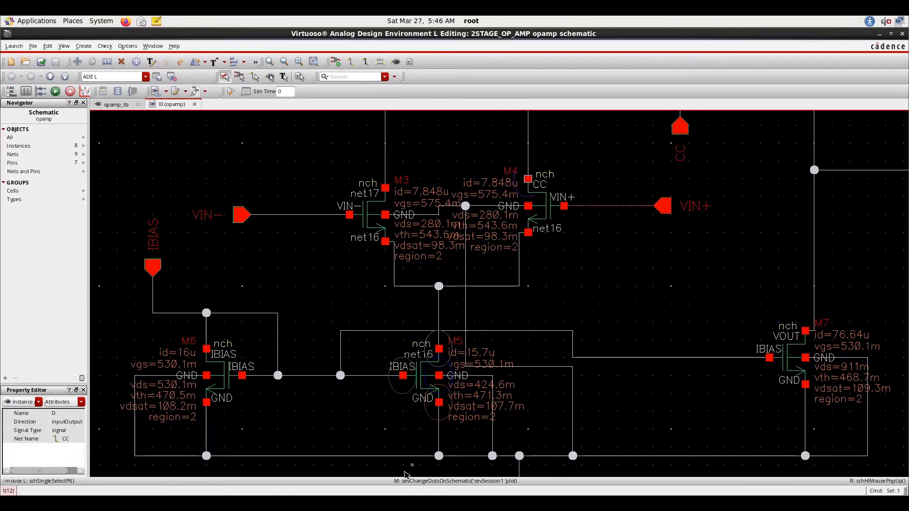
Delete the M5 source, gate and body outputs from the ADE L outputs, keeping only the drain currents and VIN+.
click(322, 503)
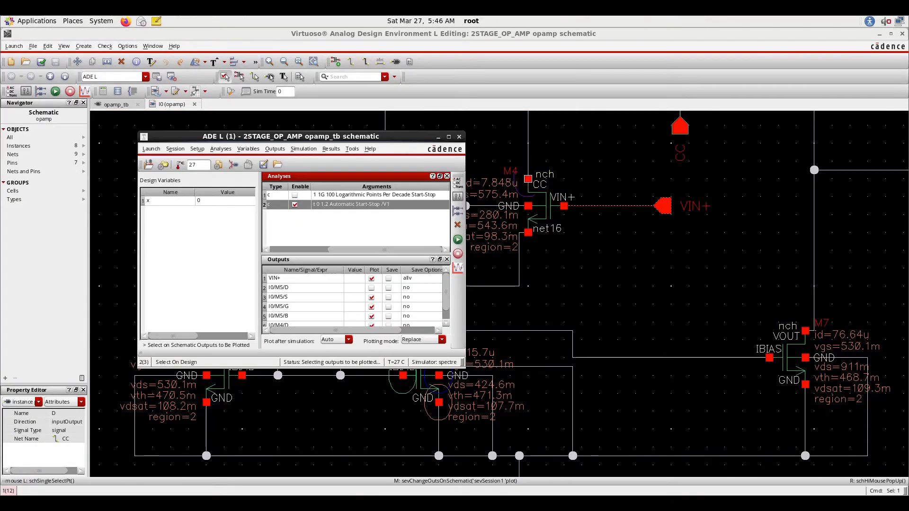
click(284, 298)
click(456, 227)
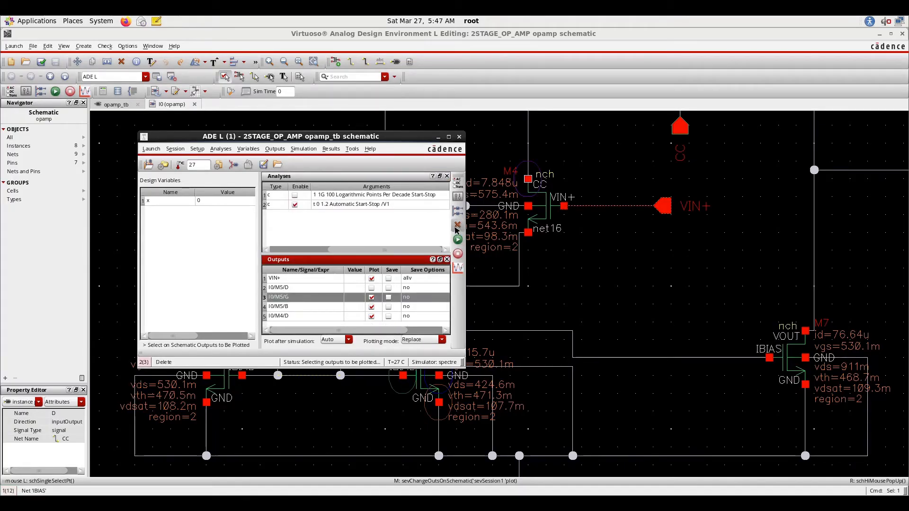
click(457, 227)
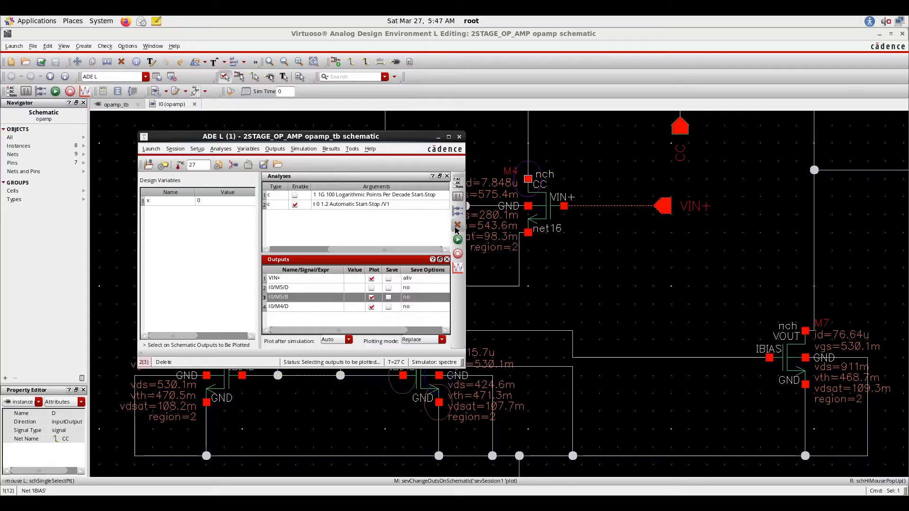
click(457, 227)
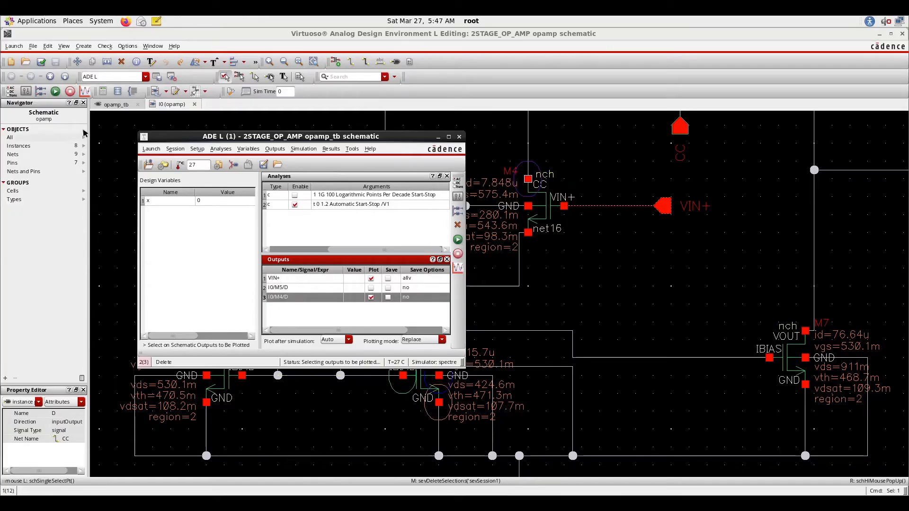
Run the DC sweep simulation and inspect the M4 drain current trace in the maximized graph window.
click(459, 241)
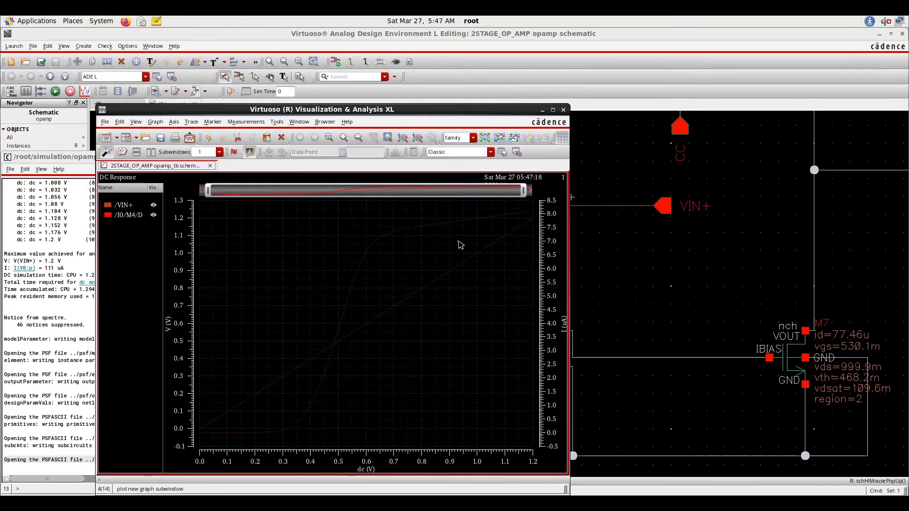
double_click(419, 110)
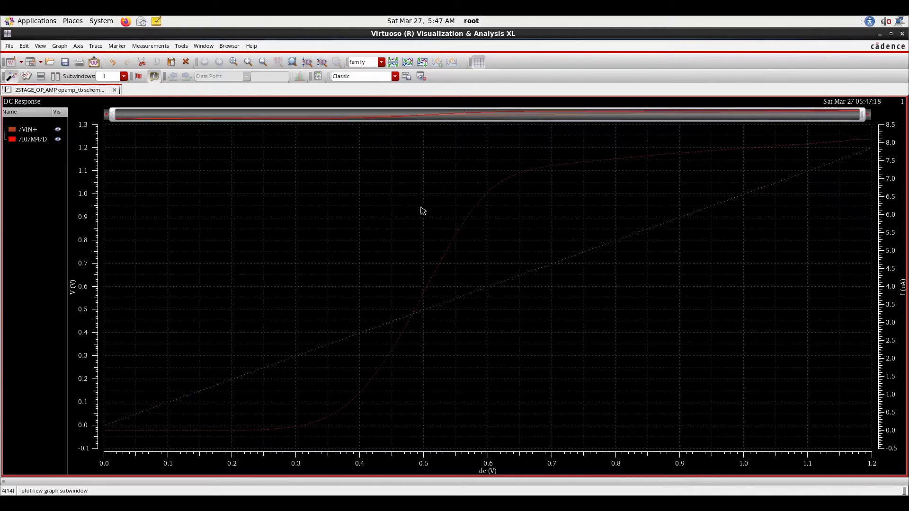
mouse_move(479, 291)
click(453, 242)
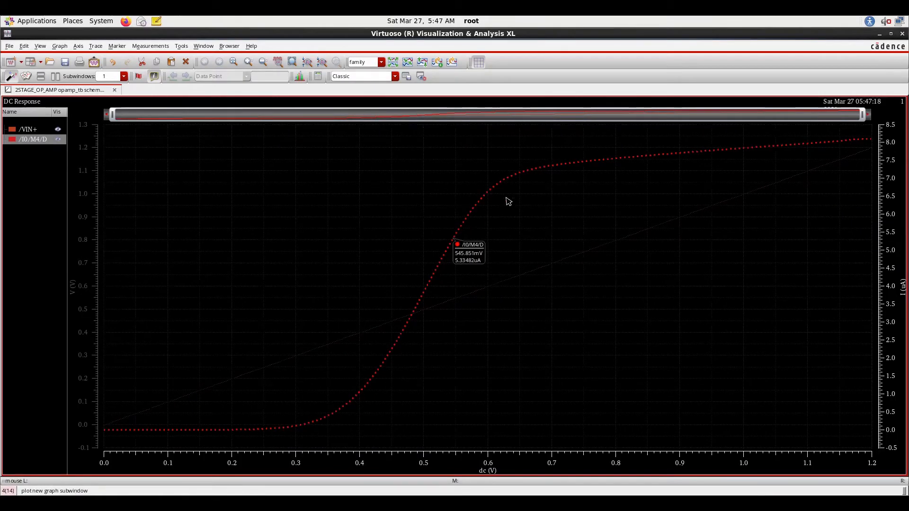
mouse_move(623, 158)
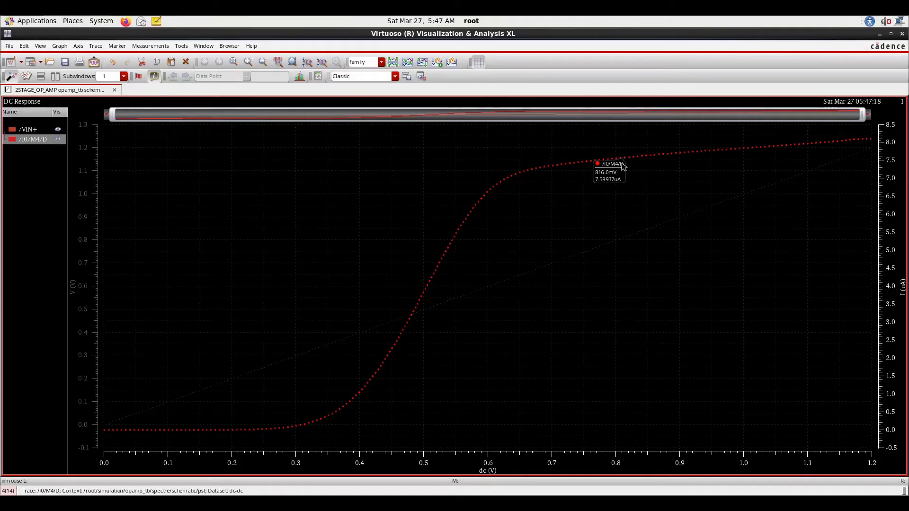
click(521, 199)
mouse_move(532, 172)
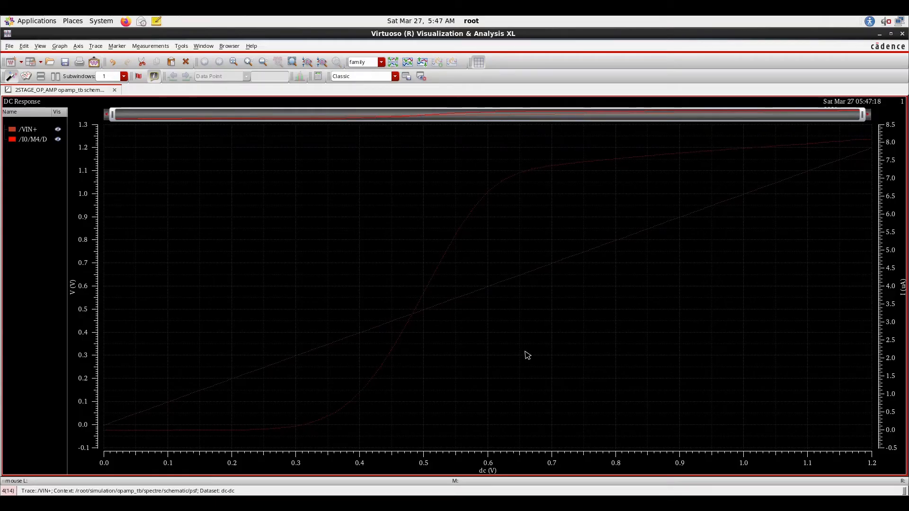
Place two vertical markers on the DC response, one at 600 mV and one at about 998.7 mV.
key(v)
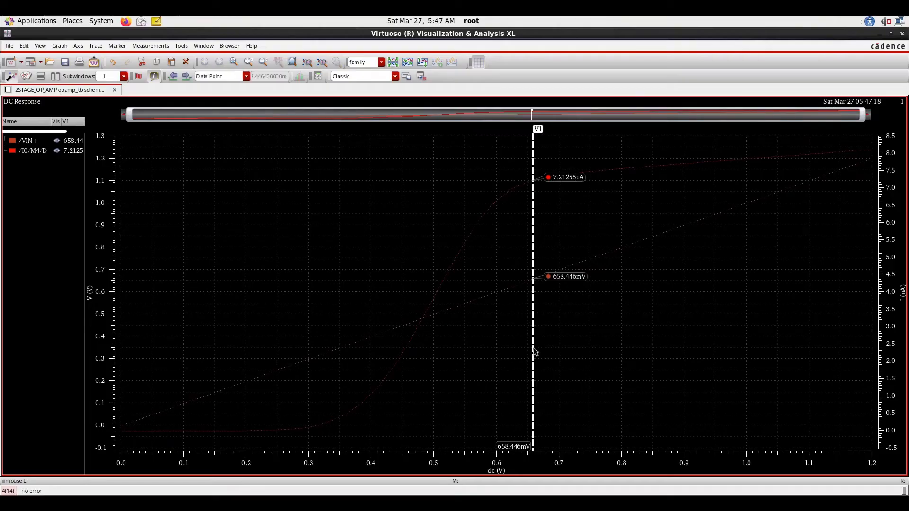
drag(534, 352, 498, 345)
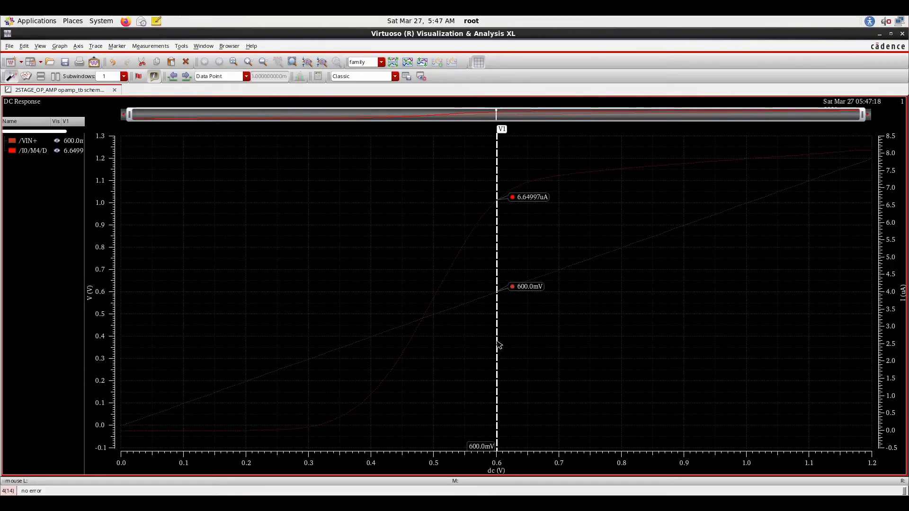
click(564, 382)
key(v)
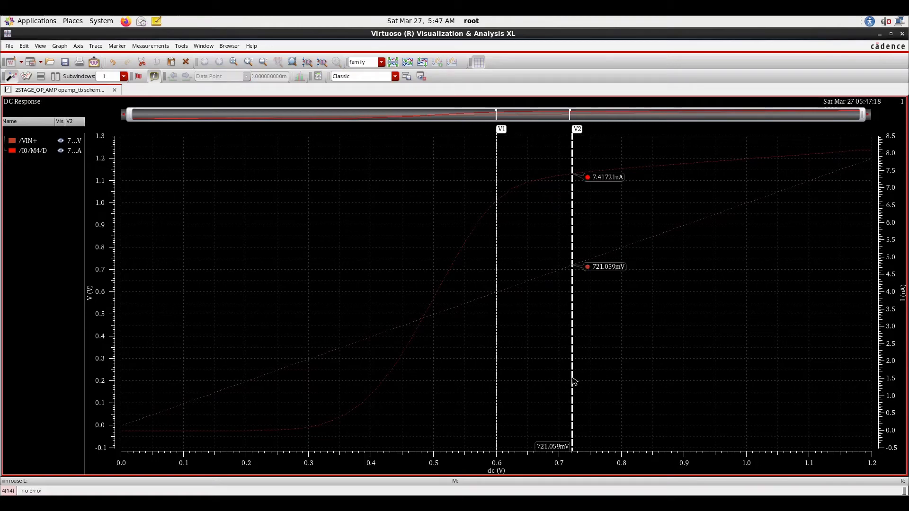
drag(574, 381, 747, 385)
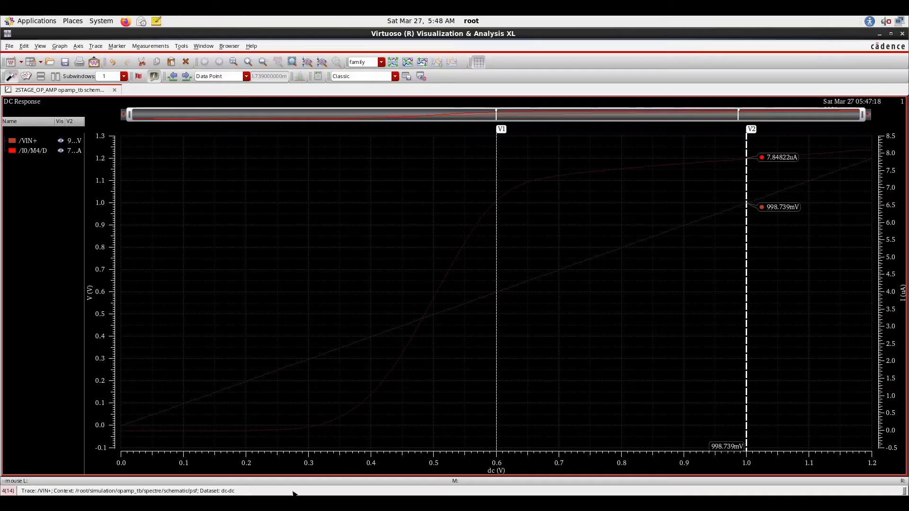
Enable plotting of the M5 drain output in ADE L and rerun the simulation to update the DC response.
key(alt+Tab)
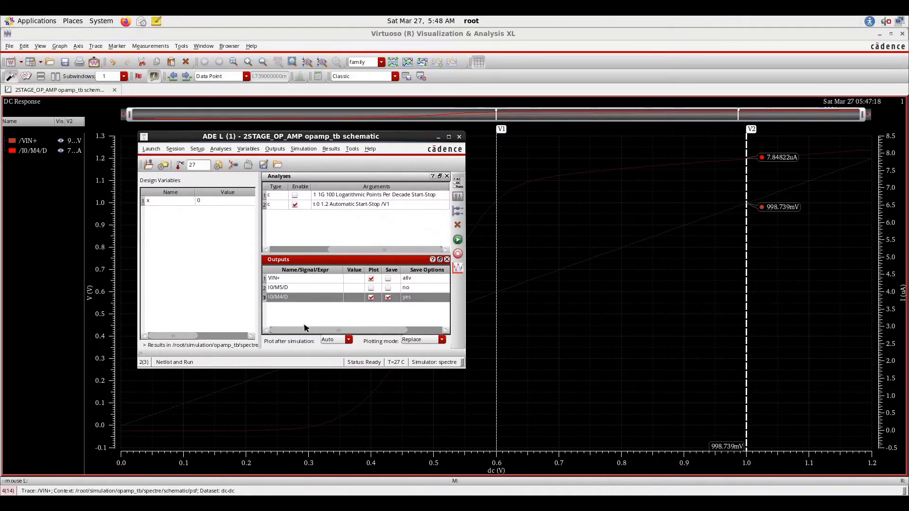
click(371, 289)
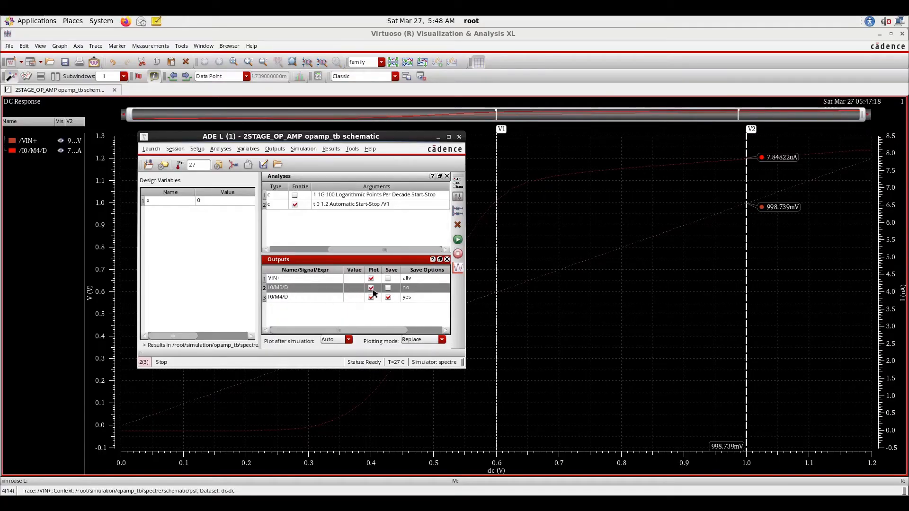
click(460, 240)
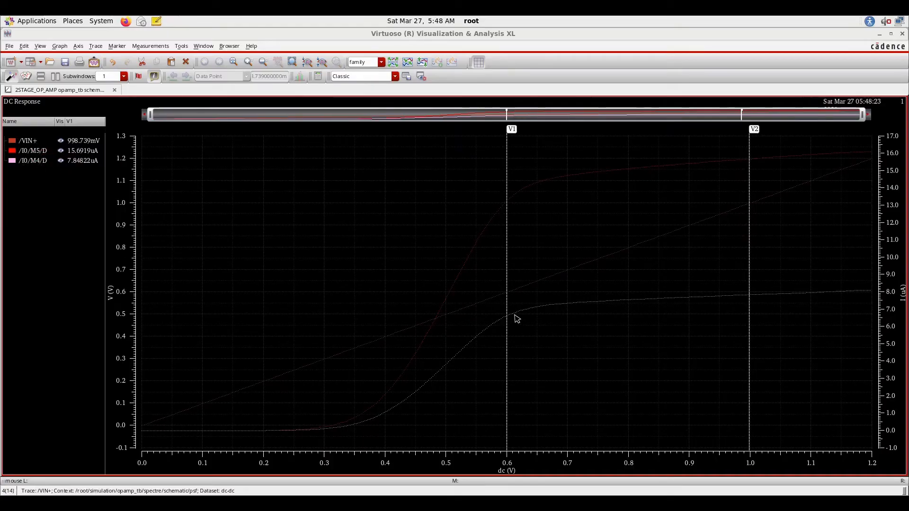
click(592, 304)
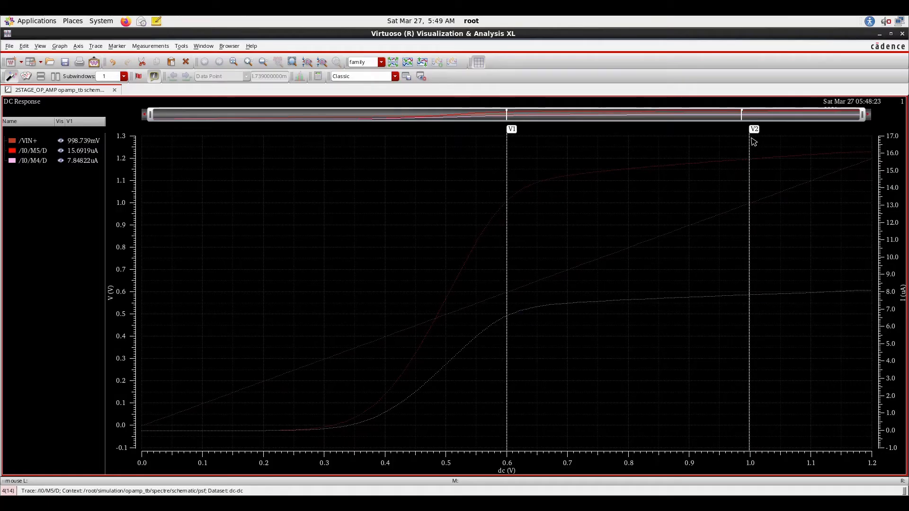
mouse_move(750, 139)
Delete the VIN+ trace from the DC response graph, leaving the two drain current traces.
click(21, 142)
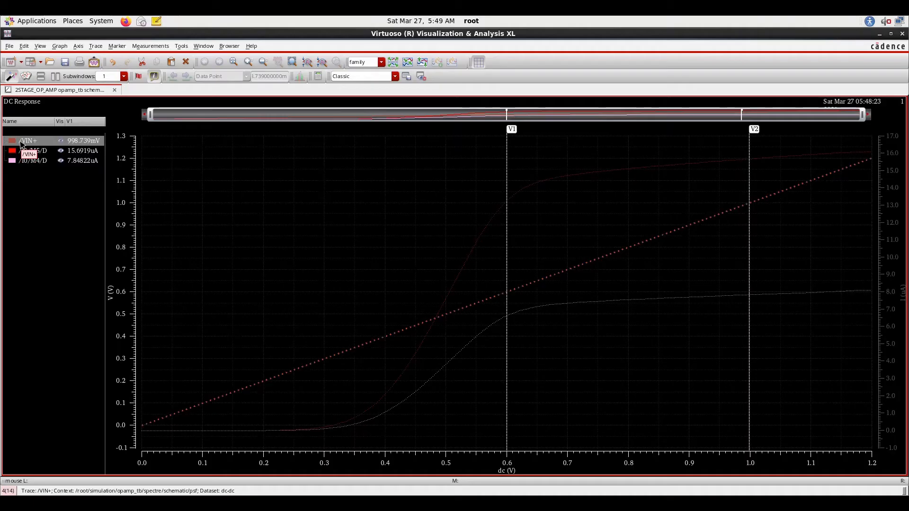
right_click(21, 142)
click(61, 255)
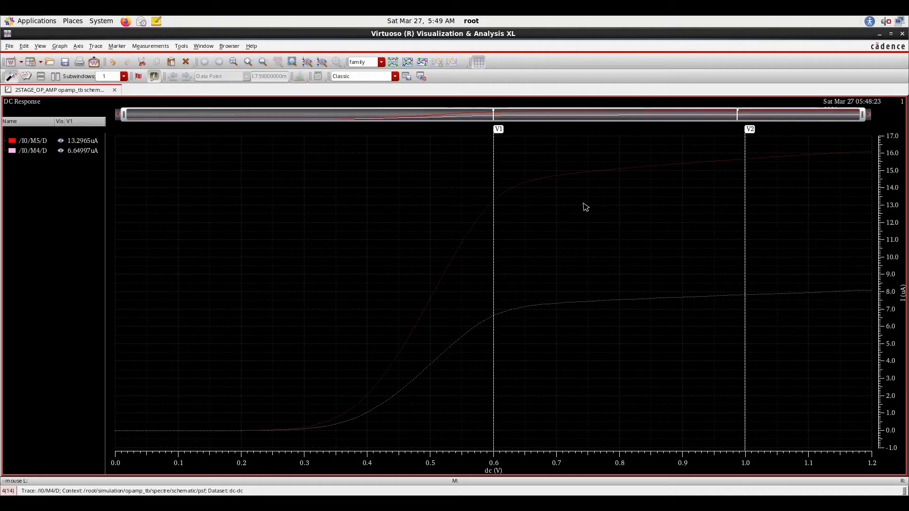
Examine the M5 drain current curve around the first marker and close the graph window.
mouse_move(598, 174)
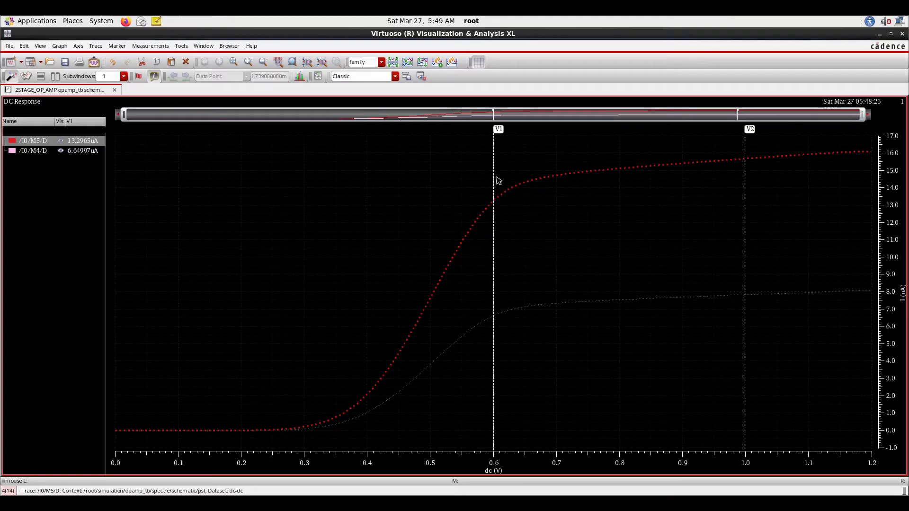
mouse_move(494, 173)
click(902, 34)
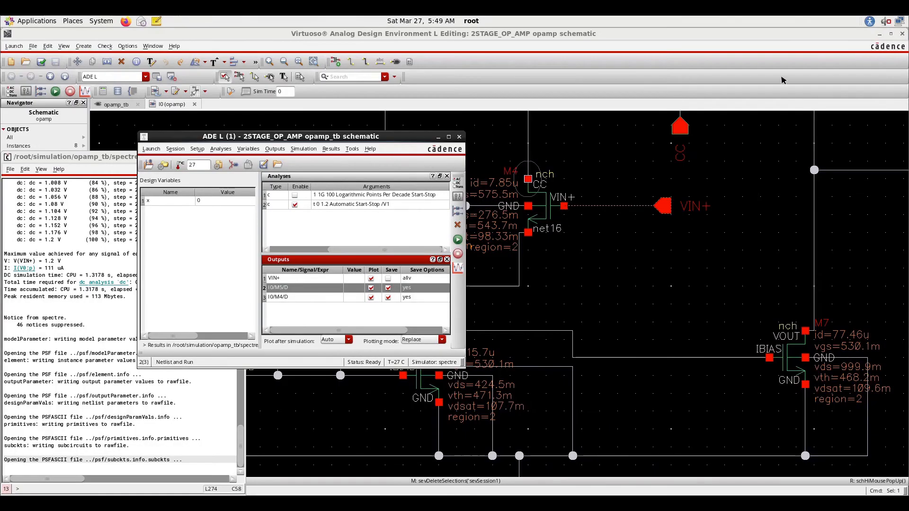
Print the DC operating point of the supply source V0 on the opamp_tb schematic.
click(116, 104)
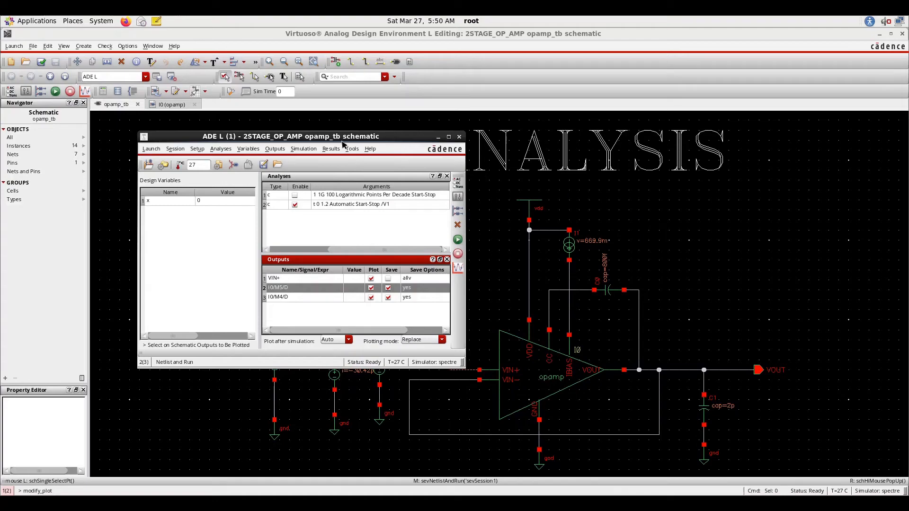
click(326, 150)
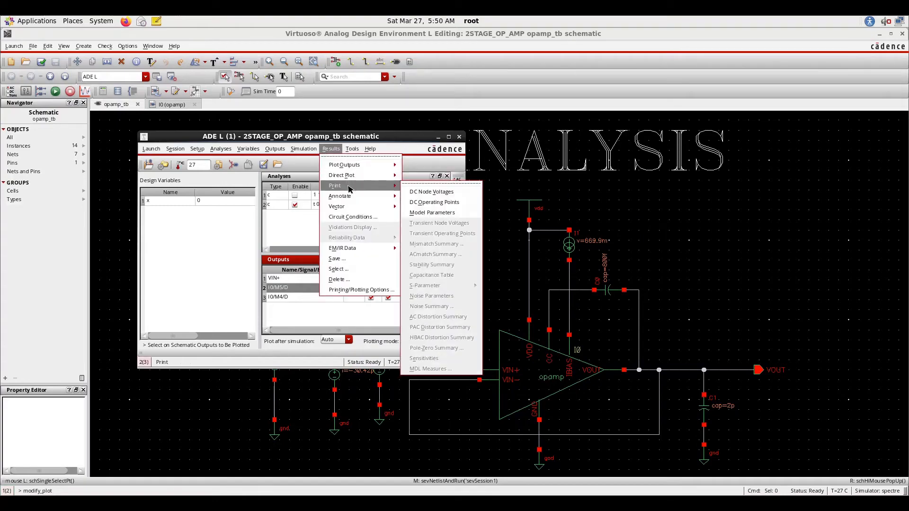
mouse_move(360, 196)
click(436, 203)
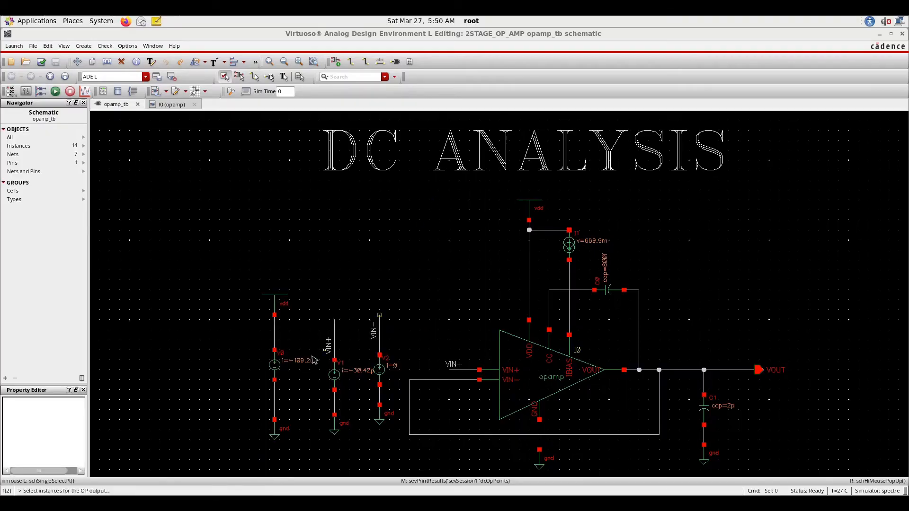
middle_click(274, 365)
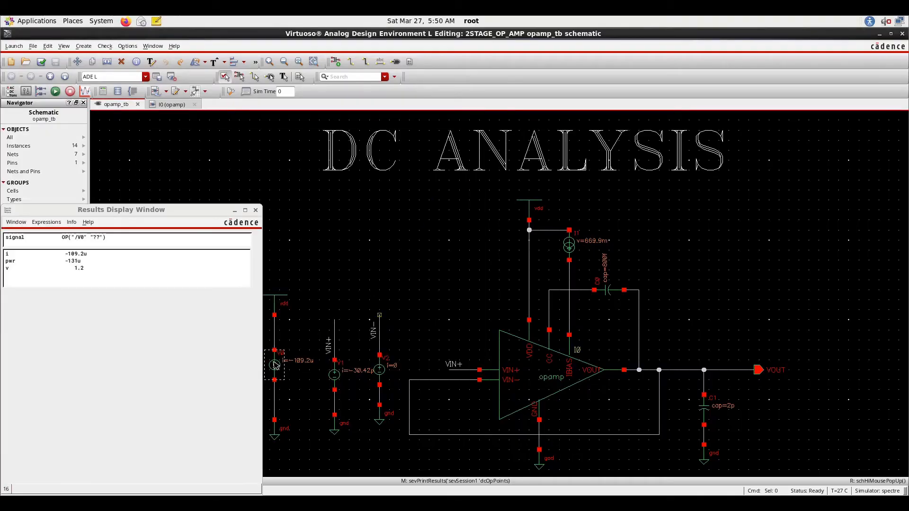
Examine the power value (pwr) of V0 in the printed results, and close the results window.
click(40, 262)
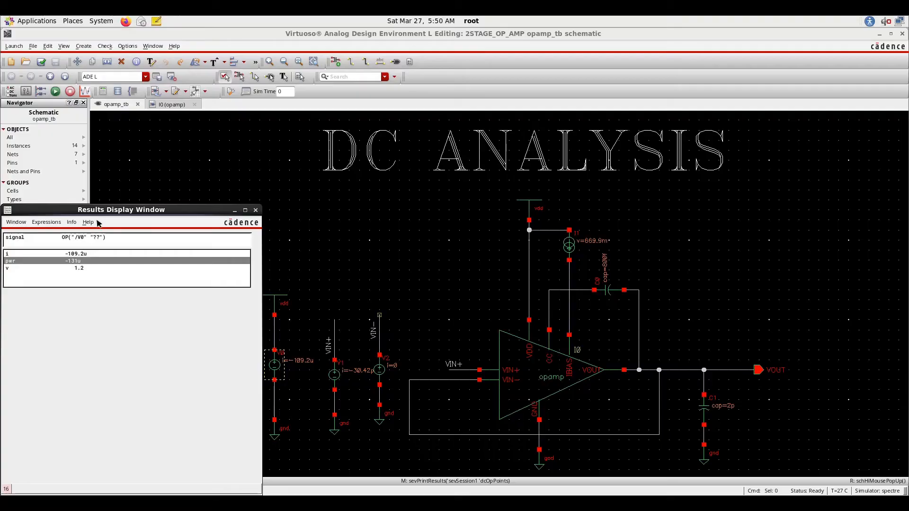
drag(100, 212, 241, 145)
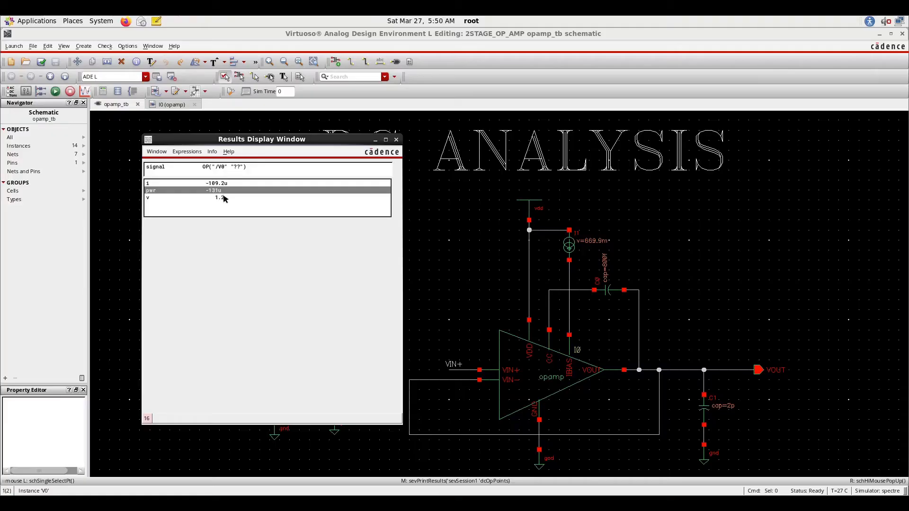
click(397, 140)
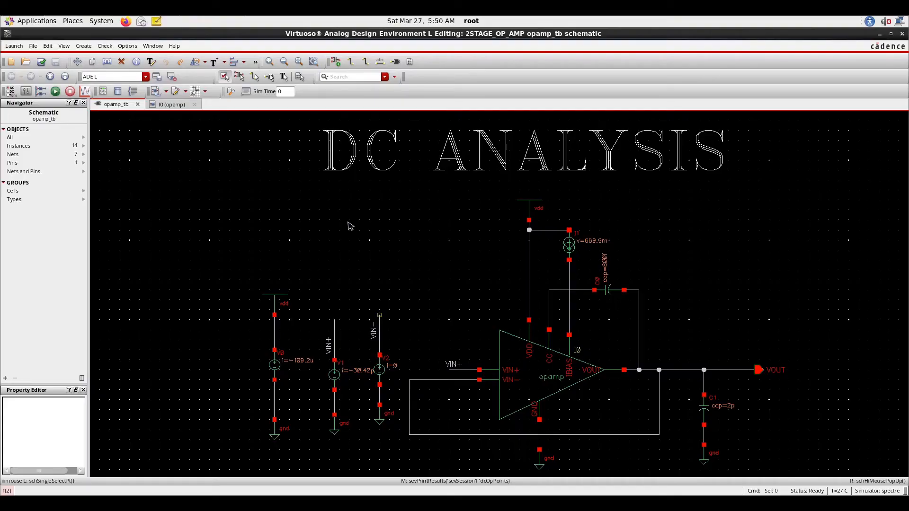
key(Escape)
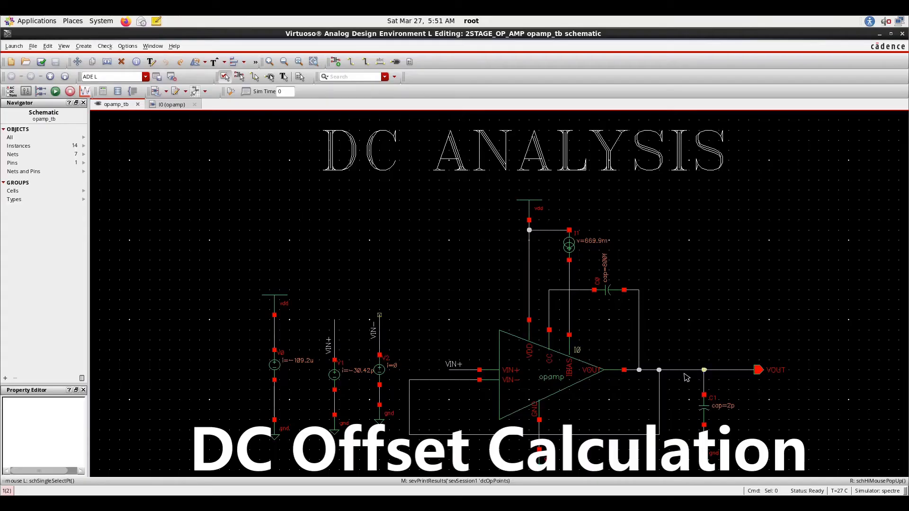
Delete the VIN+, I0/M5/D and I0/M4/D entries from the simulation outputs in ADE L.
key(alt+Tab)
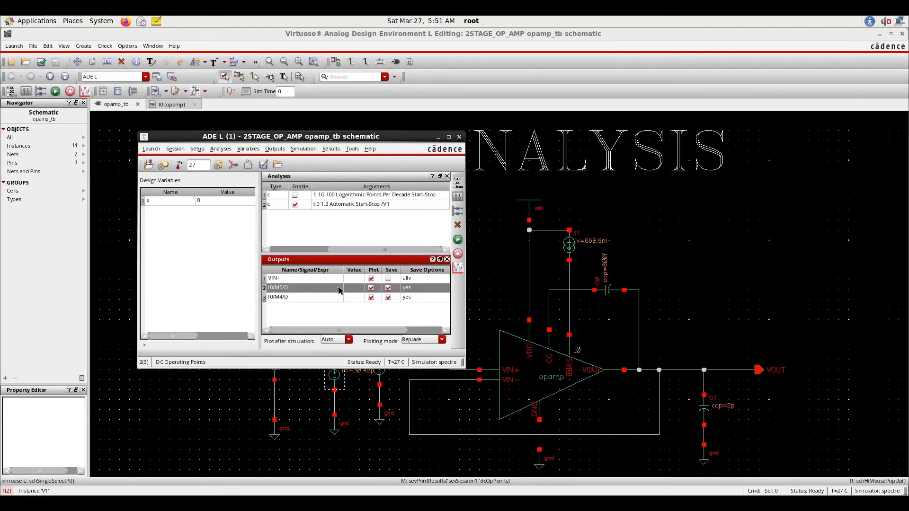
click(458, 226)
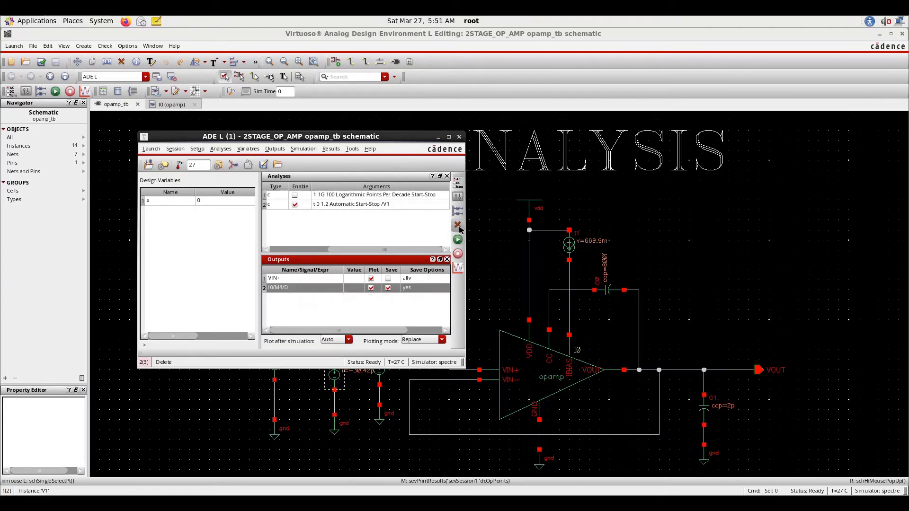
click(319, 286)
click(457, 225)
click(456, 225)
Add the VOUT net to the plotted outputs by selecting it on the opamp_tb schematic.
click(274, 149)
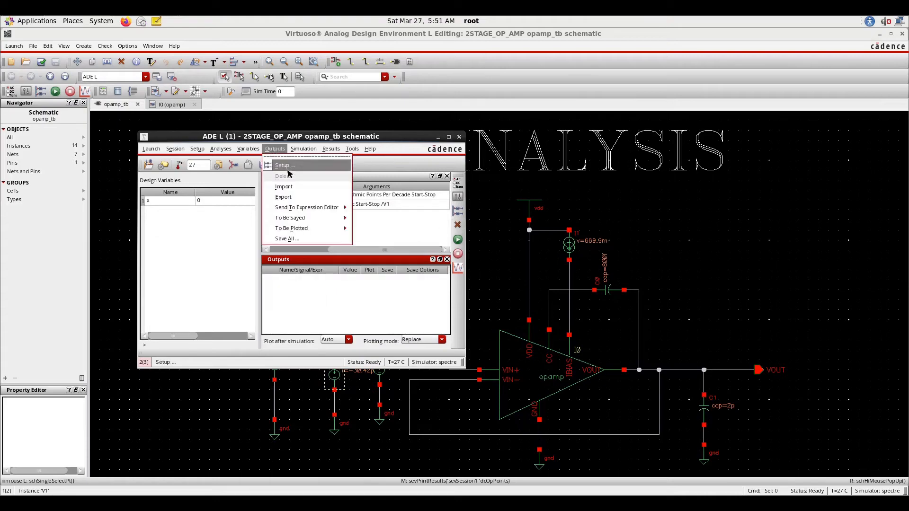
mouse_move(303, 222)
click(367, 235)
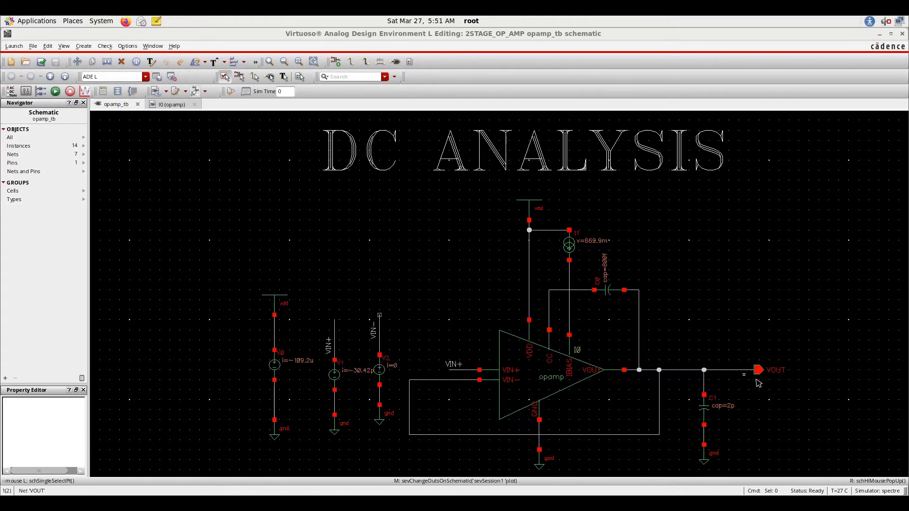
click(748, 372)
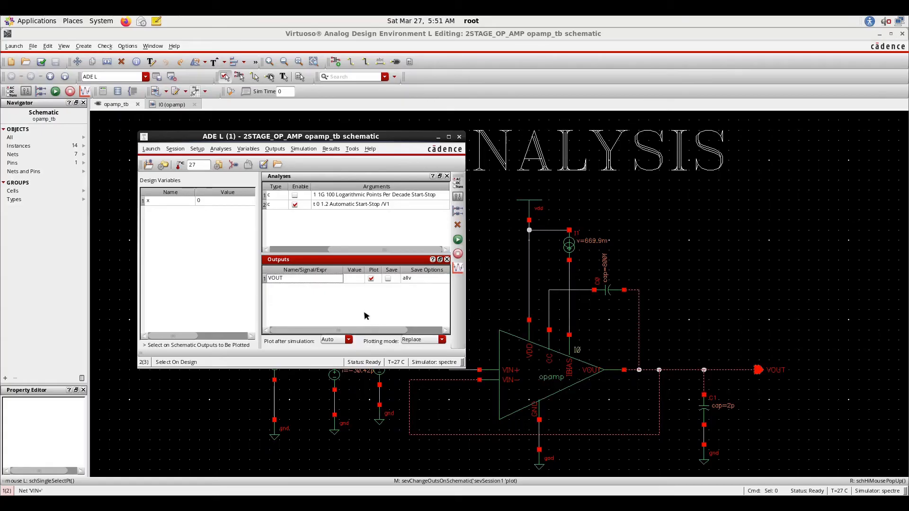
Run the DC sweep simulation and send the resulting VOUT trace to the calculator.
click(457, 240)
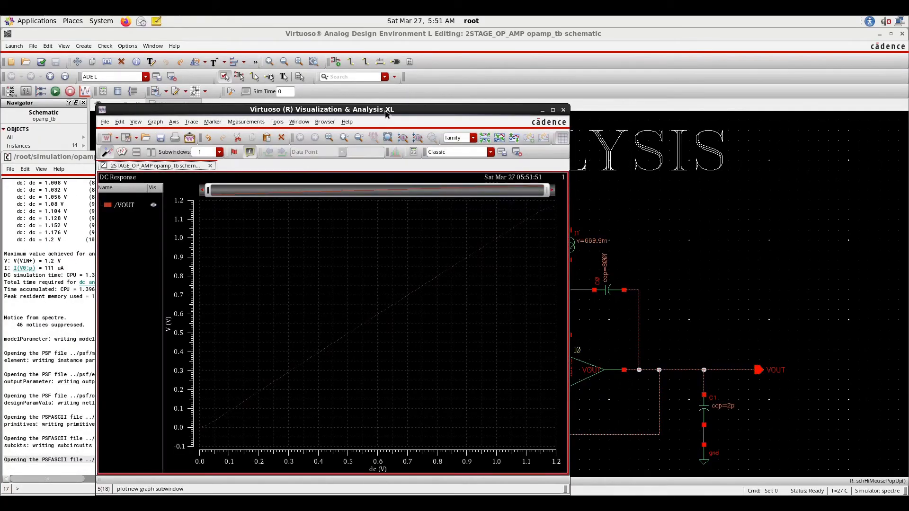
drag(386, 122, 567, 123)
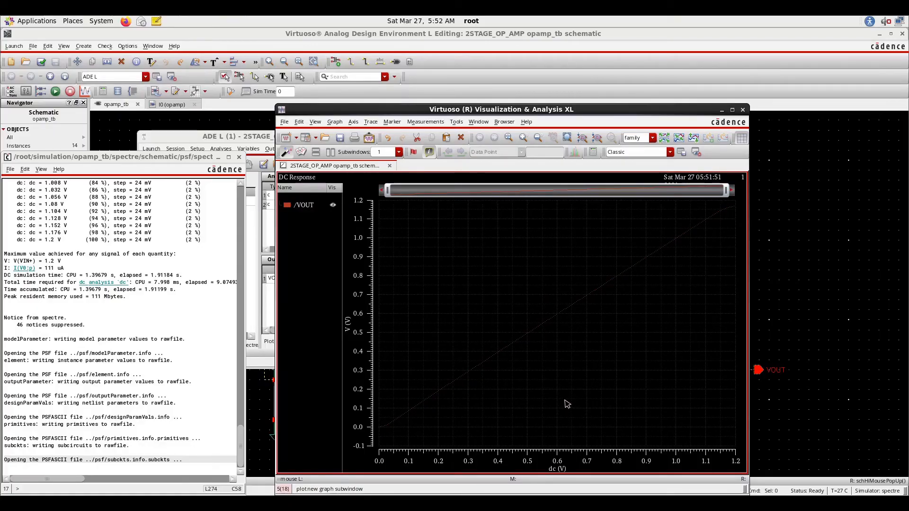
mouse_move(562, 314)
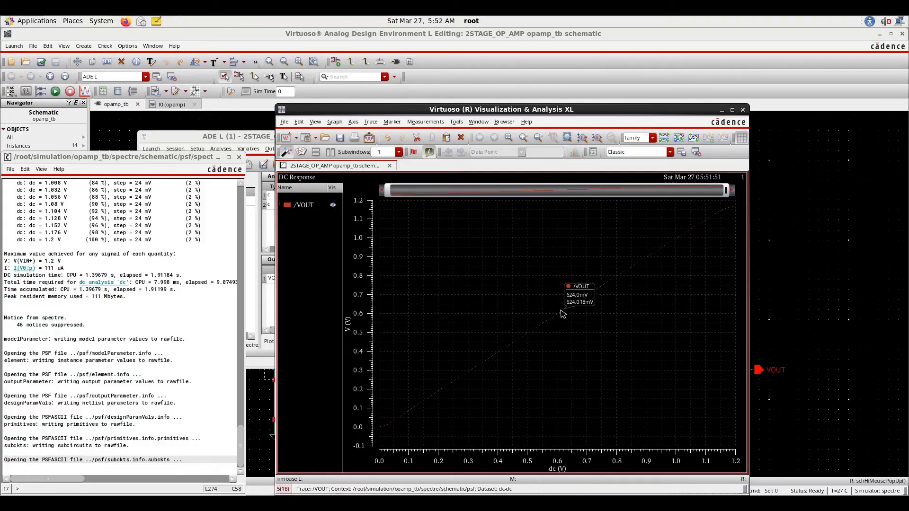
right_click(562, 313)
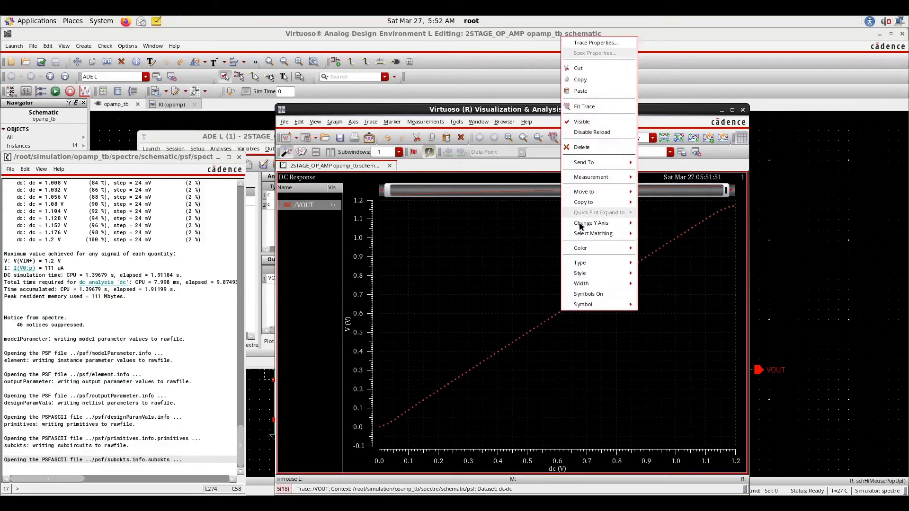
mouse_move(595, 163)
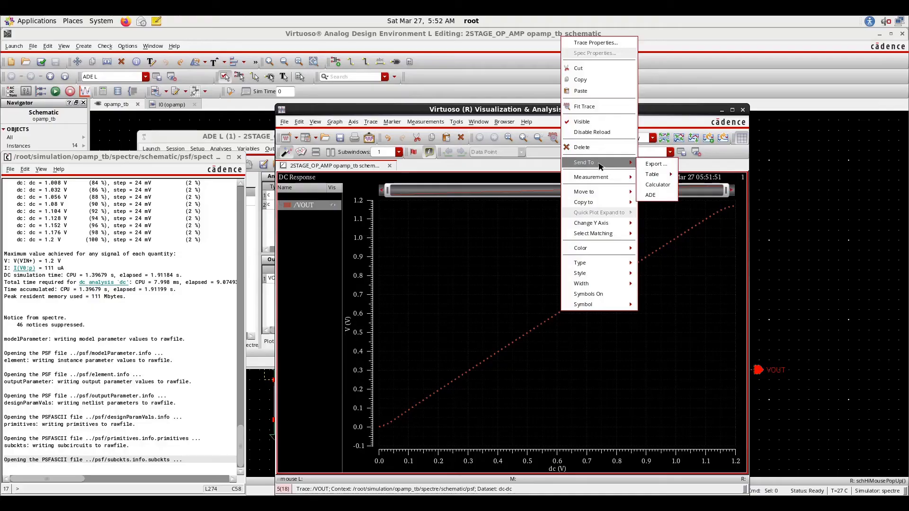
click(656, 184)
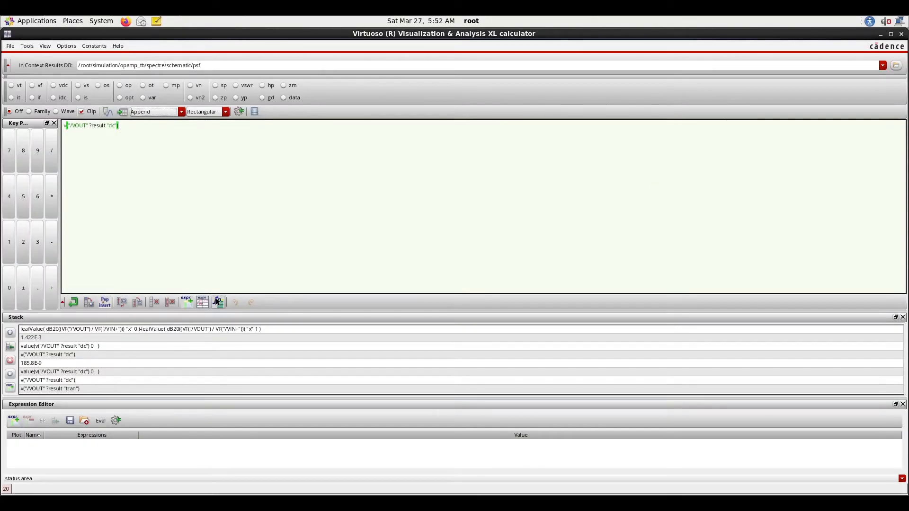
Apply the value function to the VOUT DC signal, interpolated at 0, and evaluate the expression to read the DC offset.
click(218, 302)
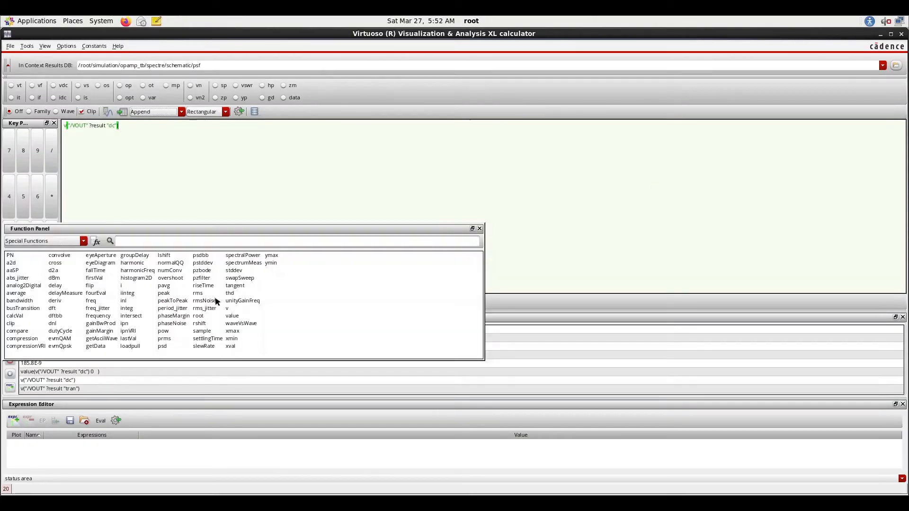
click(231, 317)
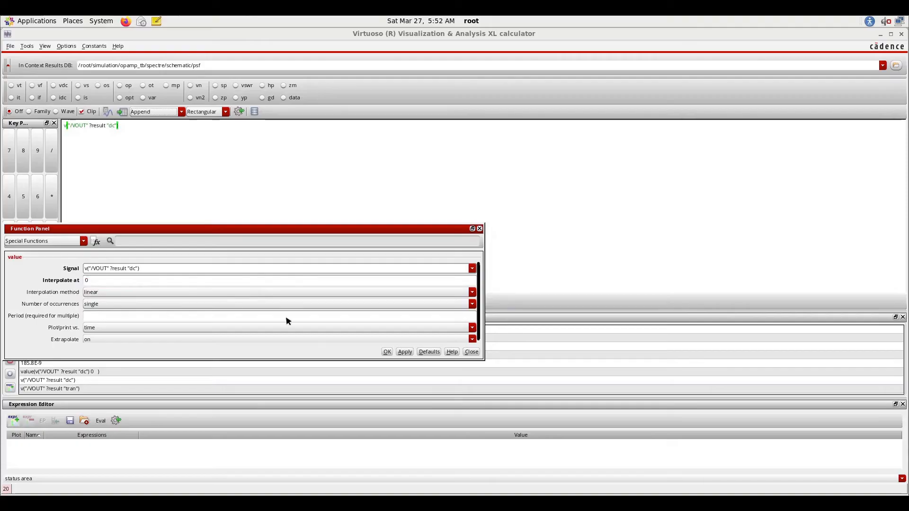
click(385, 354)
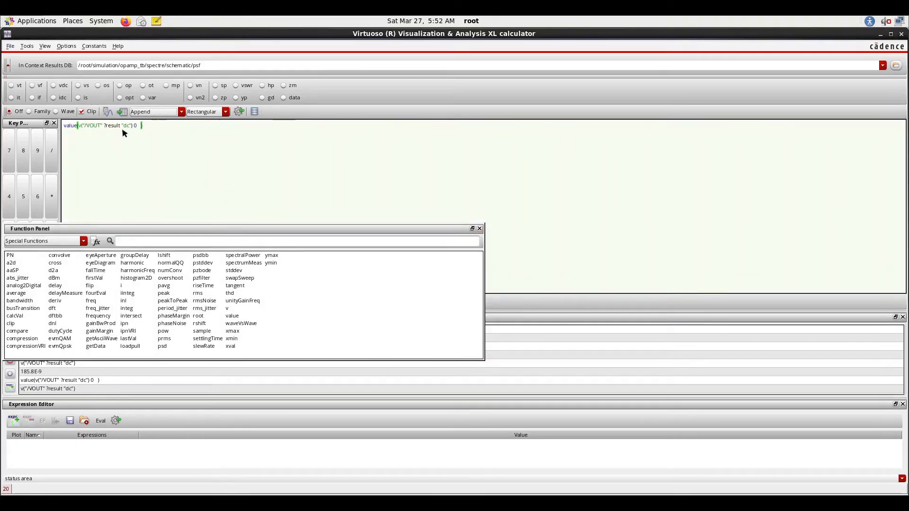
click(108, 112)
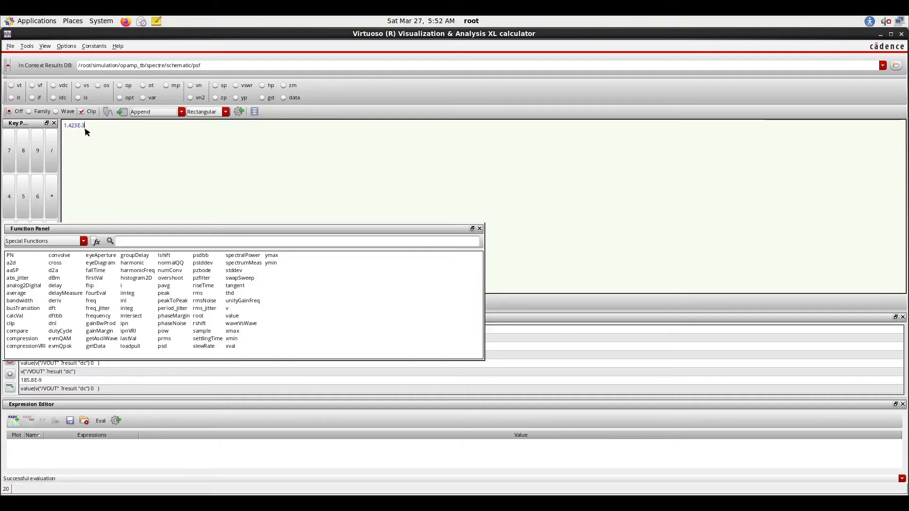
drag(85, 128, 59, 130)
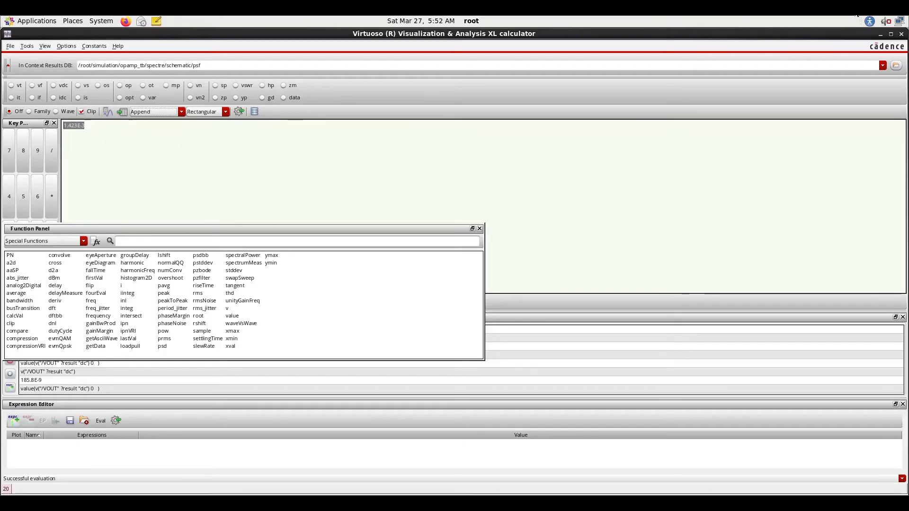
Close the calculator, the simulation log and the DC response graph.
click(902, 34)
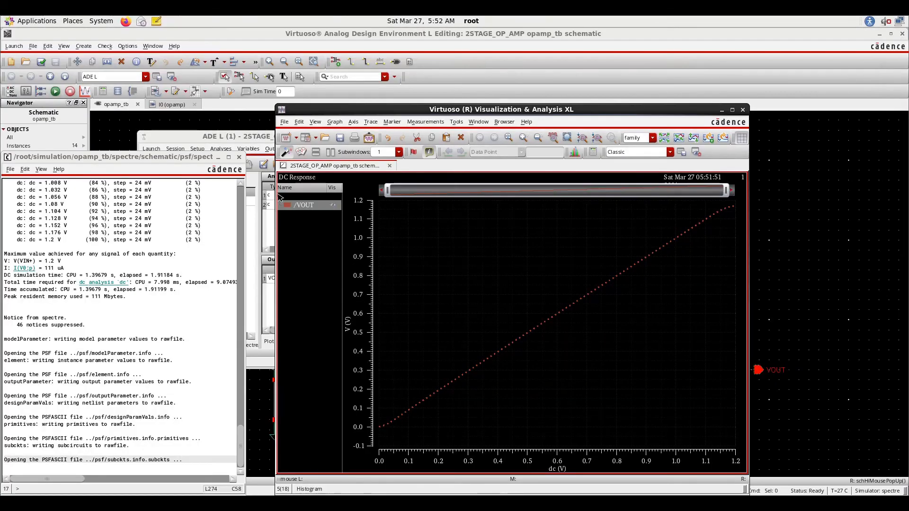
click(239, 157)
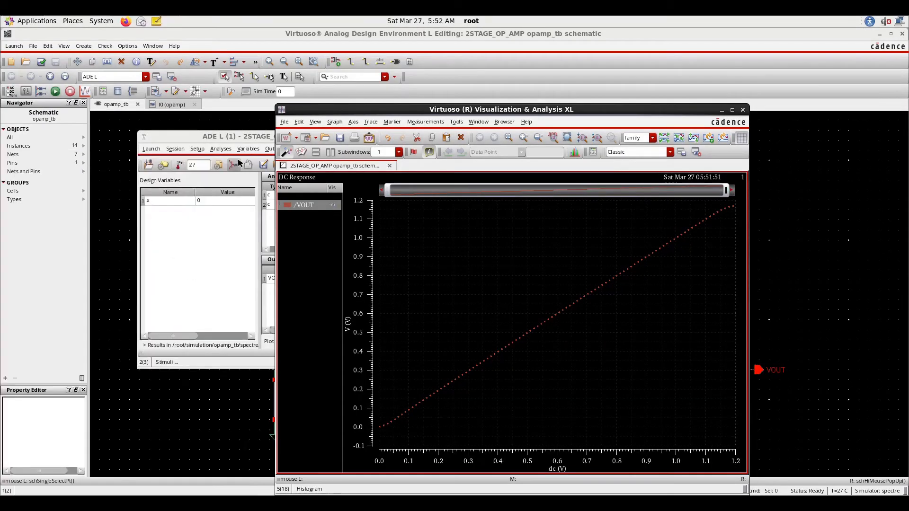
click(741, 110)
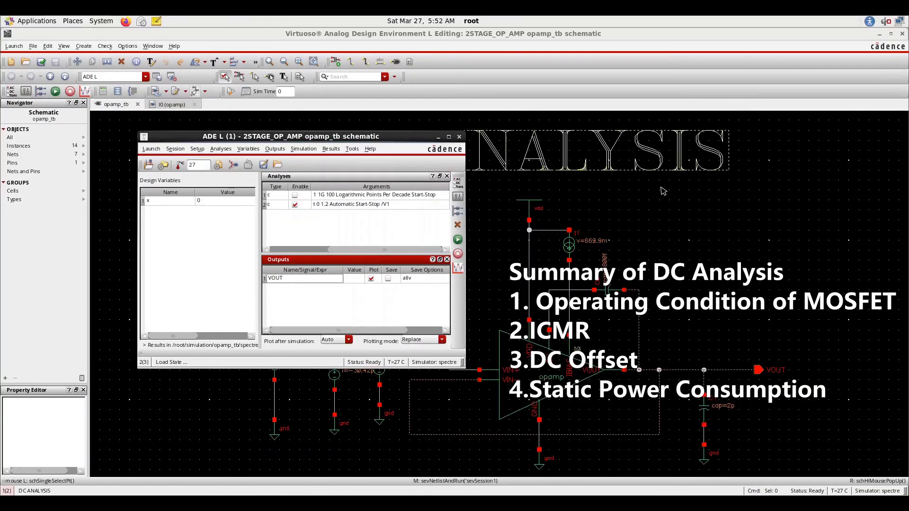
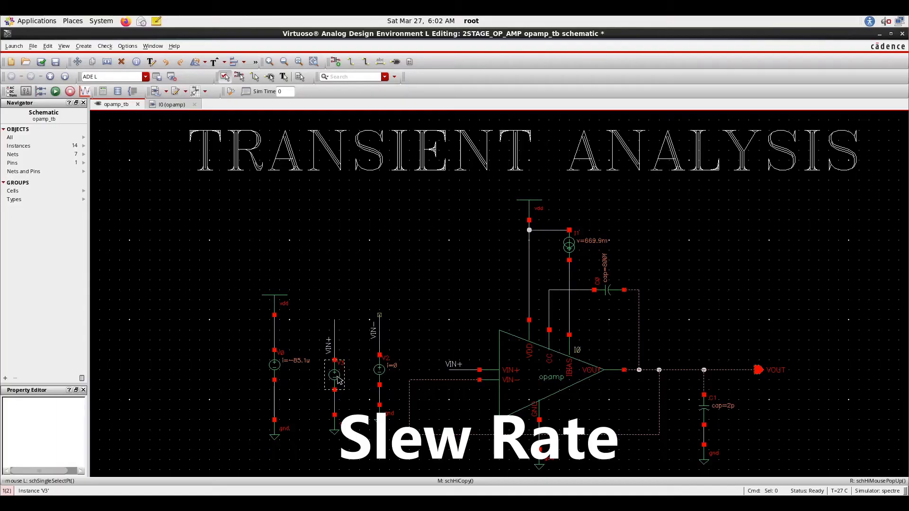
click(339, 380)
key(Delete)
key(i)
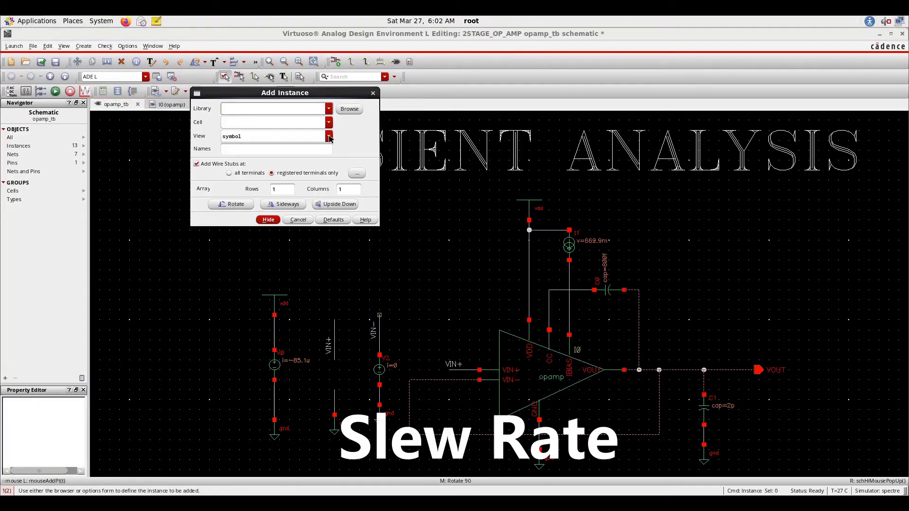
click(377, 119)
click(165, 61)
key(Escape)
Change the cell of the VIN+ source V3 to vpulse in its object properties.
click(336, 376)
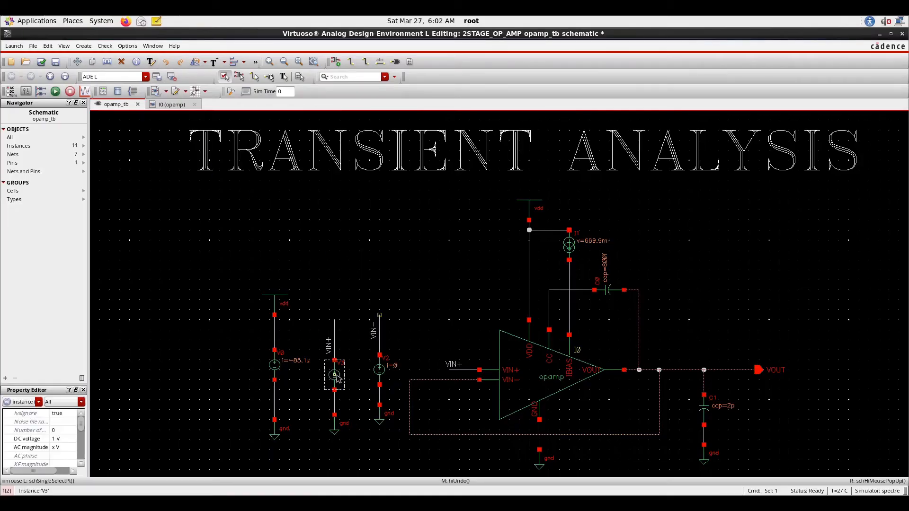
key(q)
drag(283, 127, 230, 128)
text(vp)
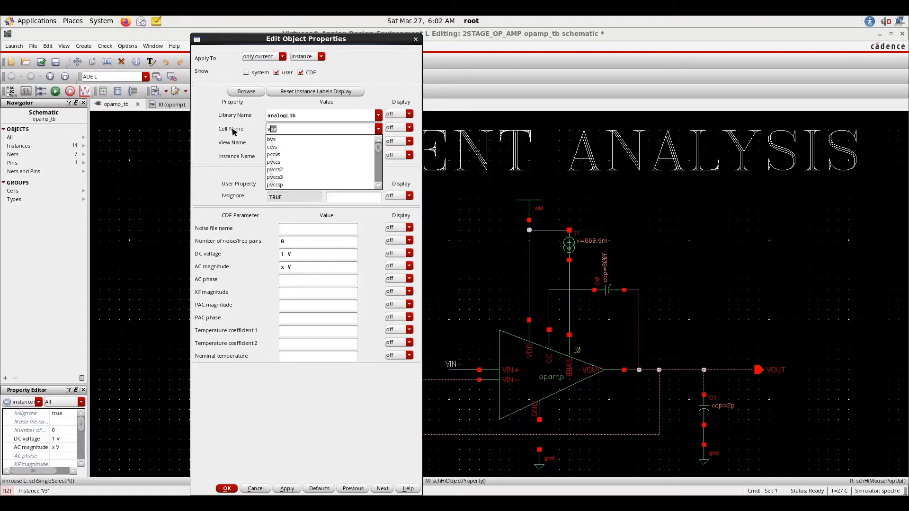
text(ulse)
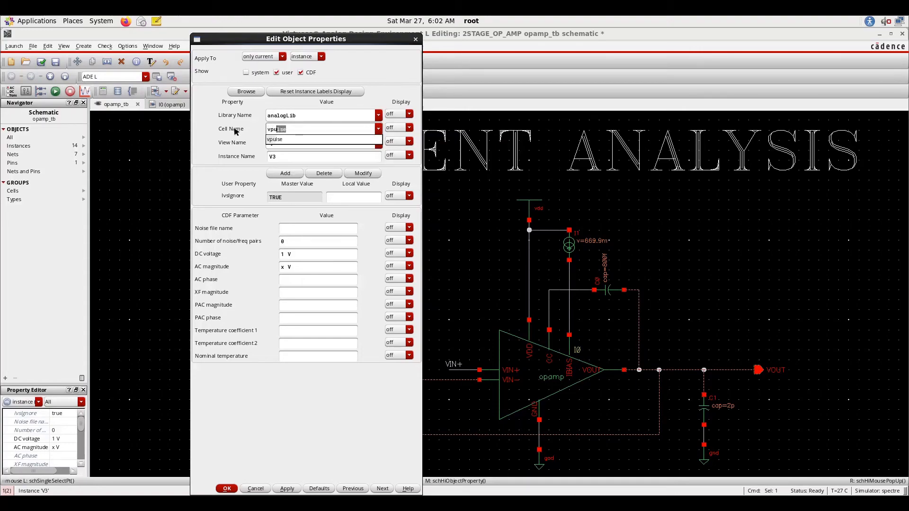
click(274, 140)
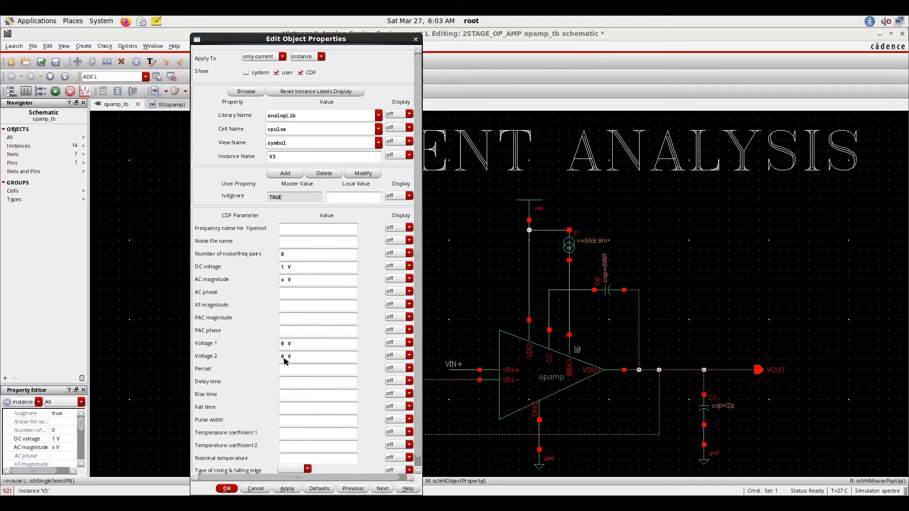
Set the pulse source's Voltage 2 to 1 V, period to 500n s and pulse width to 250n s, and accept the properties.
drag(285, 360, 282, 361)
text(1)
click(290, 373)
text(500n)
click(291, 420)
text(250n)
click(290, 490)
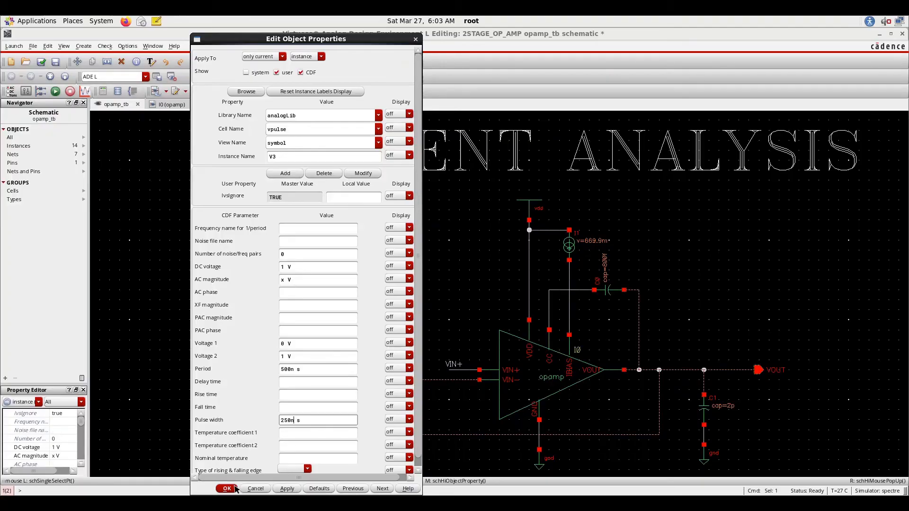
click(233, 489)
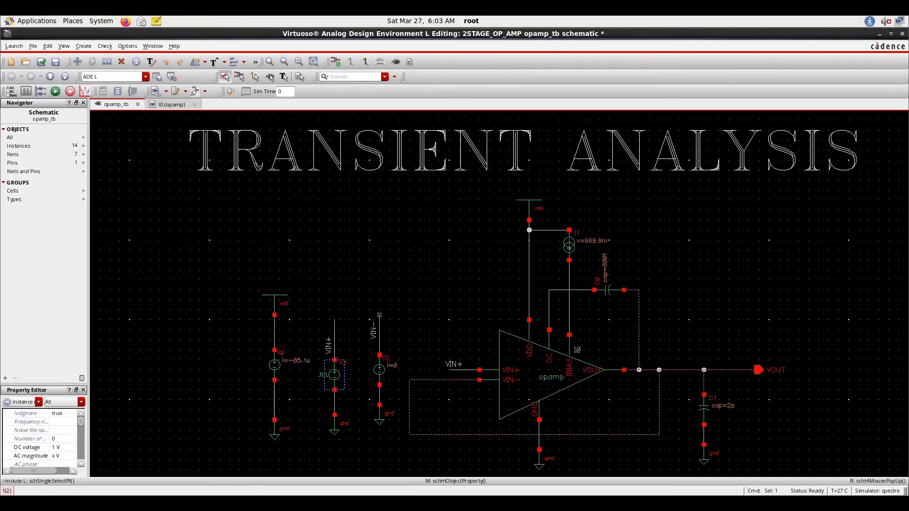
Add a transient analysis in ADE L with a stop time of 5u and conservative accuracy defaults.
key(alt+Tab)
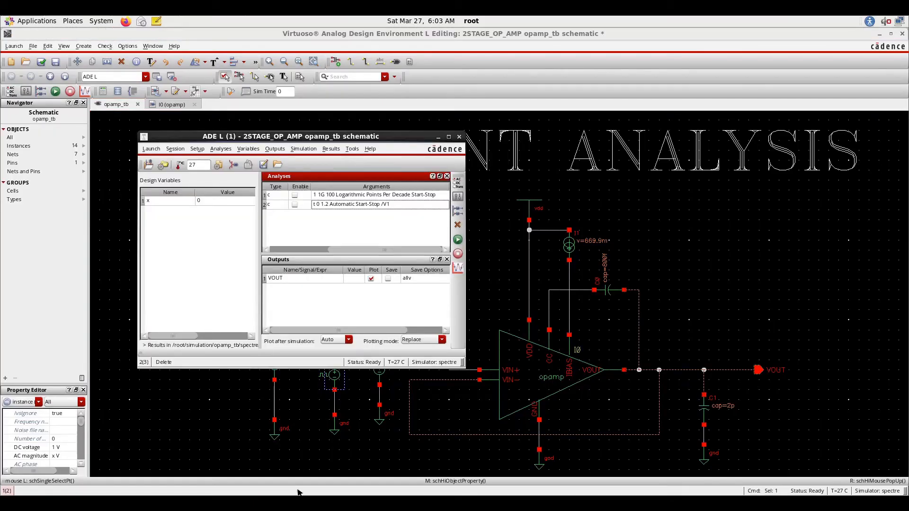
click(216, 151)
click(222, 160)
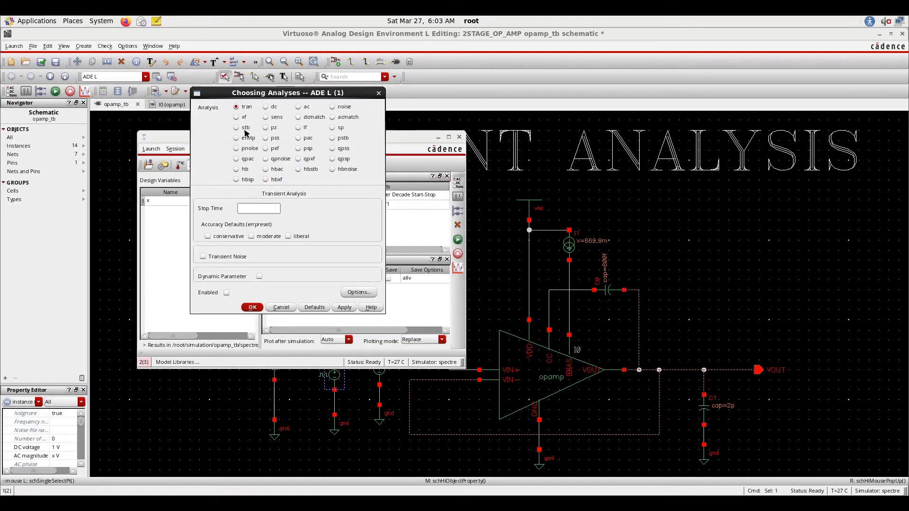
click(261, 213)
text(5u)
click(218, 237)
click(338, 308)
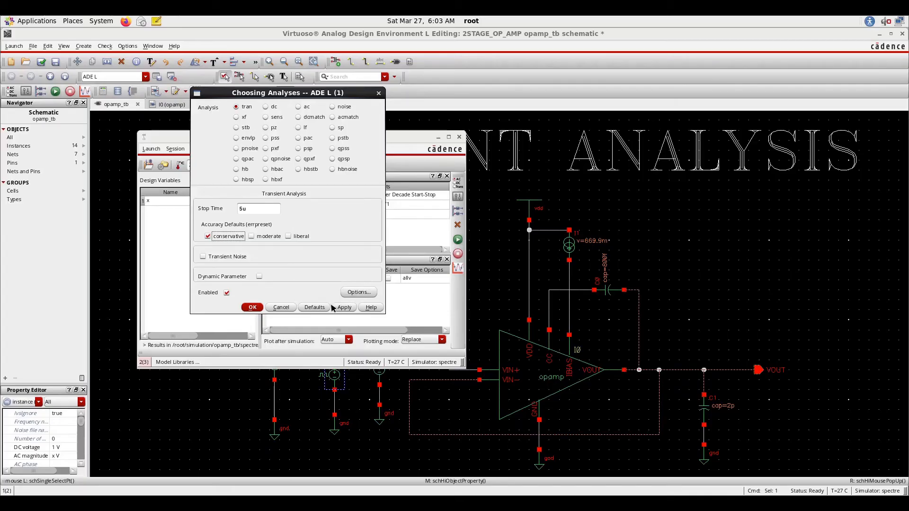
click(254, 308)
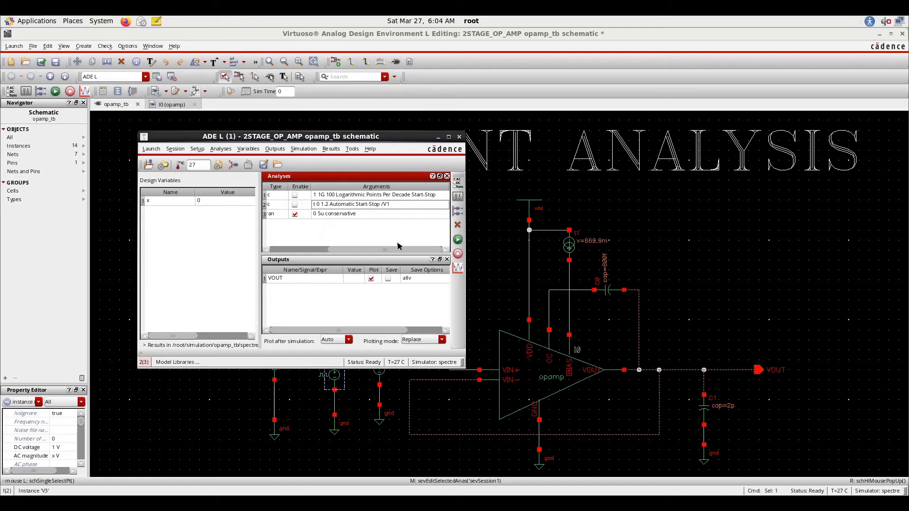
Check and save the modified opamp_tb schematic, and run the transient simulation to plot VOUT.
click(458, 241)
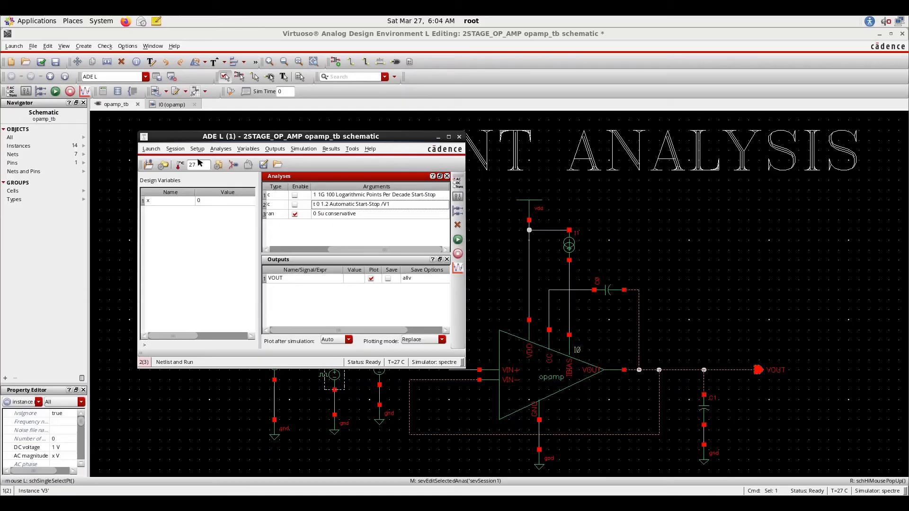
click(42, 66)
key(Return)
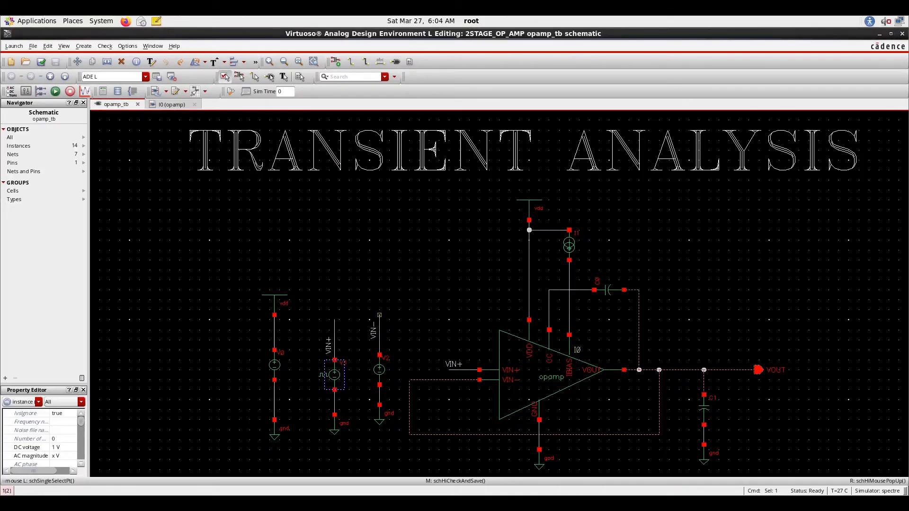
click(296, 501)
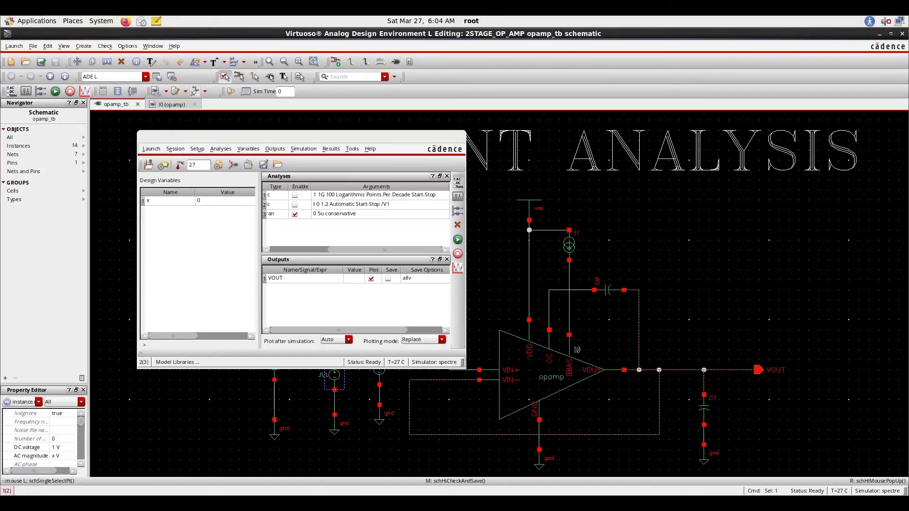
click(455, 241)
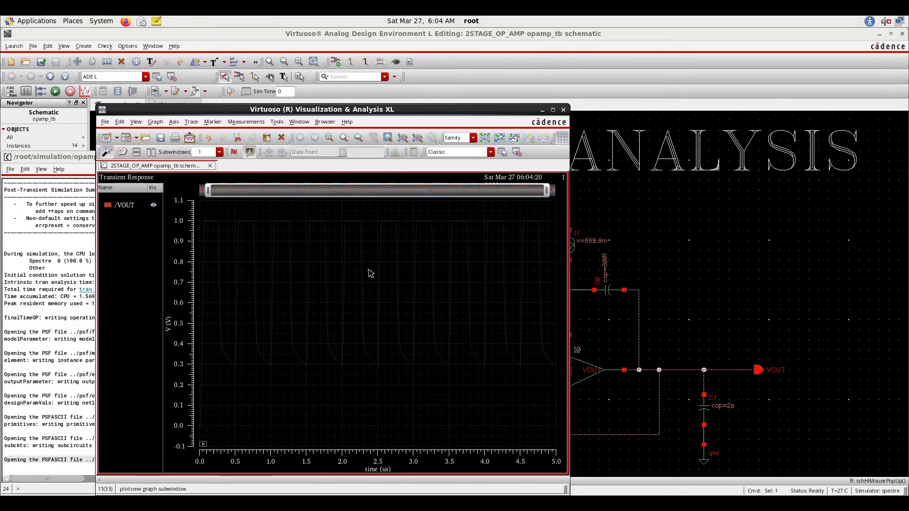
Maximize the transient graph window and send the VOUT trace to the calculator.
double_click(423, 112)
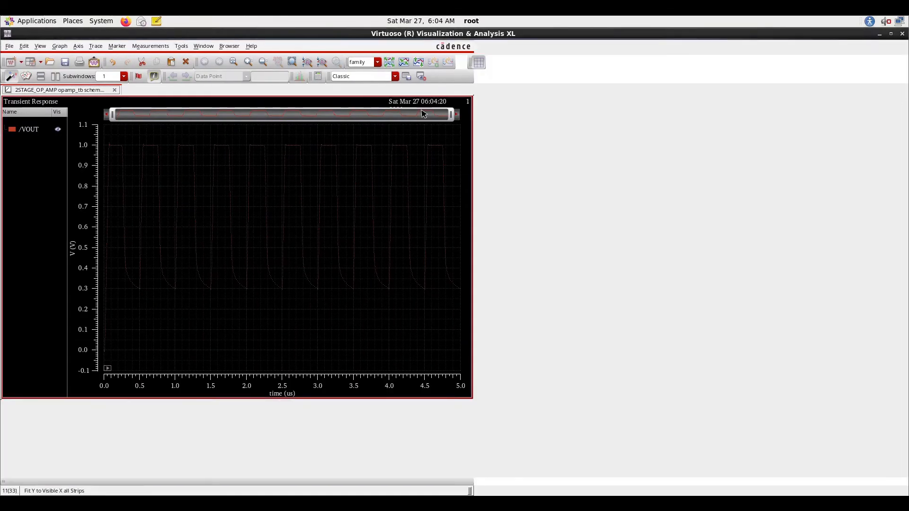
click(464, 238)
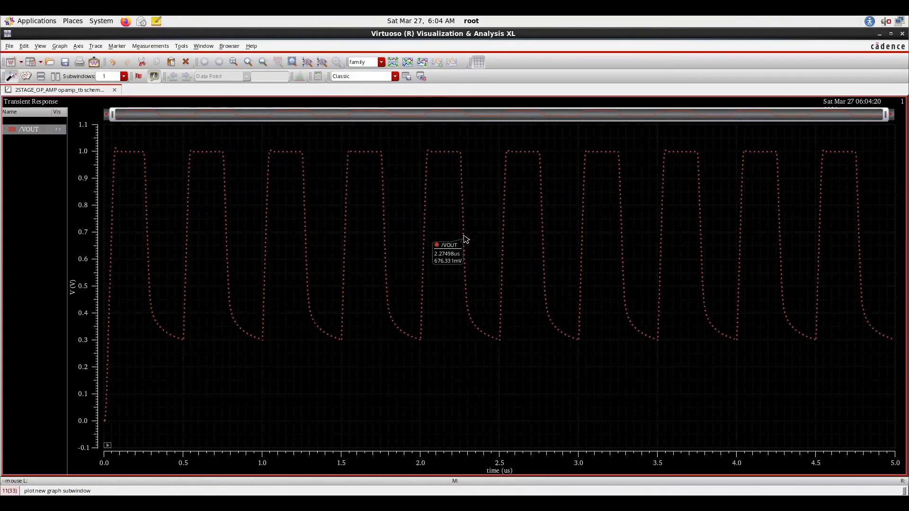
right_click(464, 238)
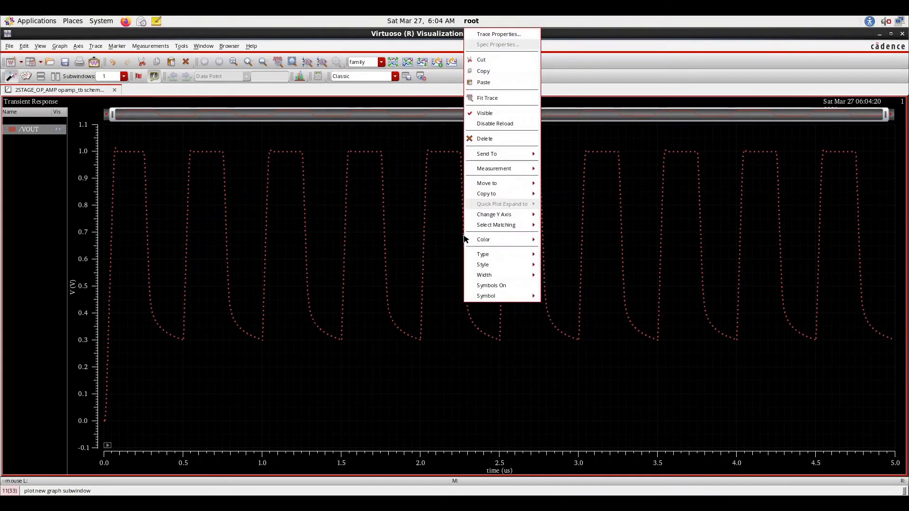
mouse_move(482, 153)
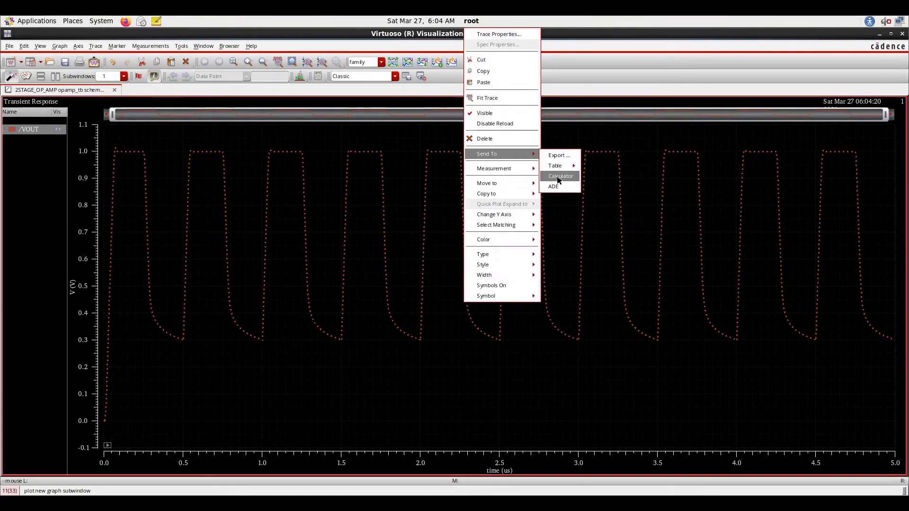
click(560, 176)
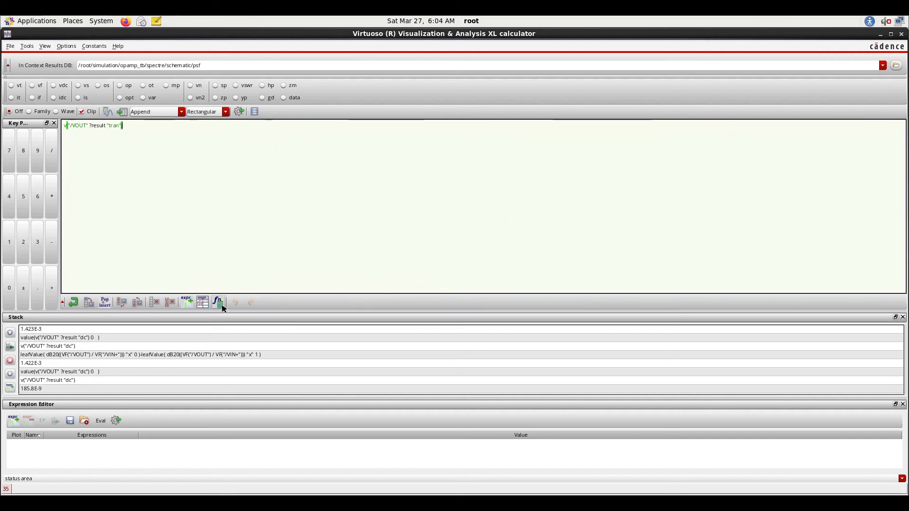
Choose the slewRate special function for the VOUT signal and inspect the pulse waveform's low and high levels.
click(218, 303)
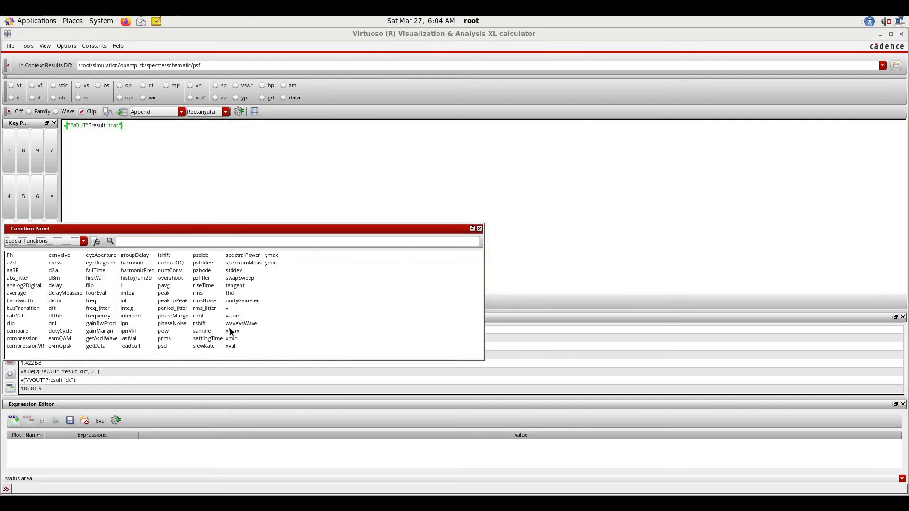
click(203, 347)
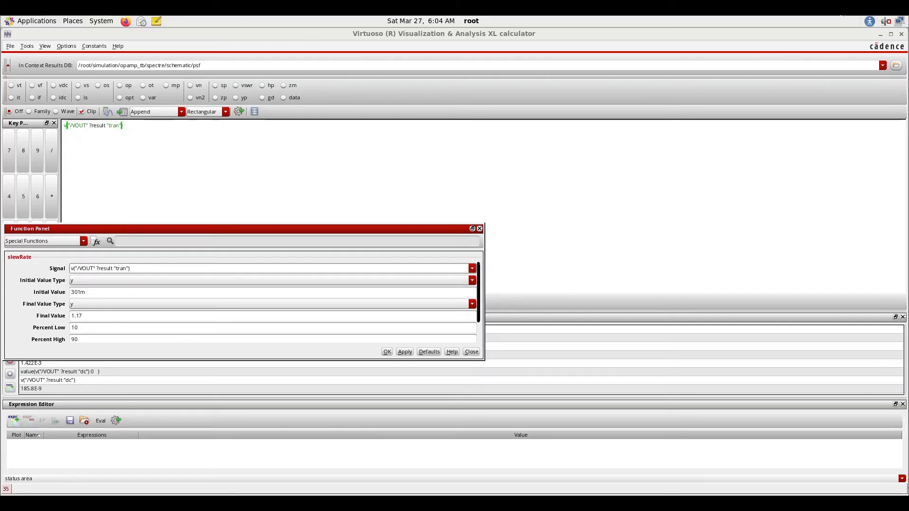
click(880, 35)
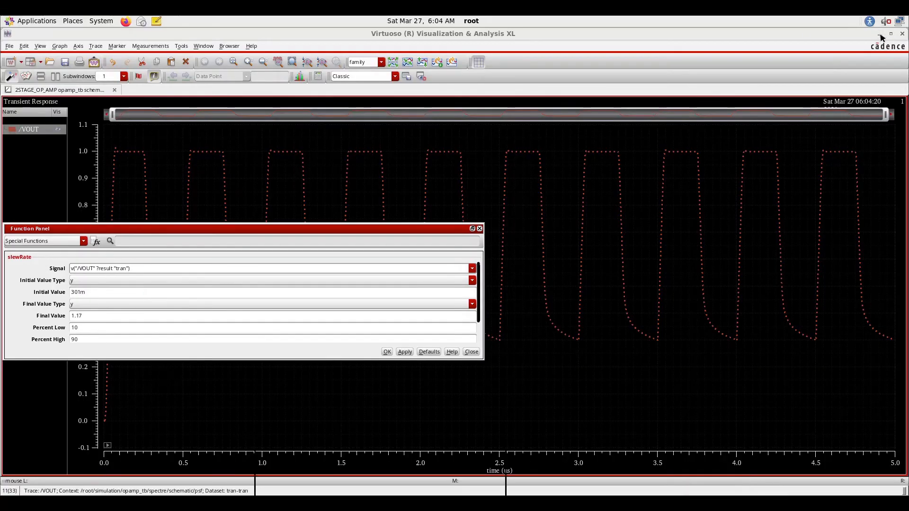
click(671, 364)
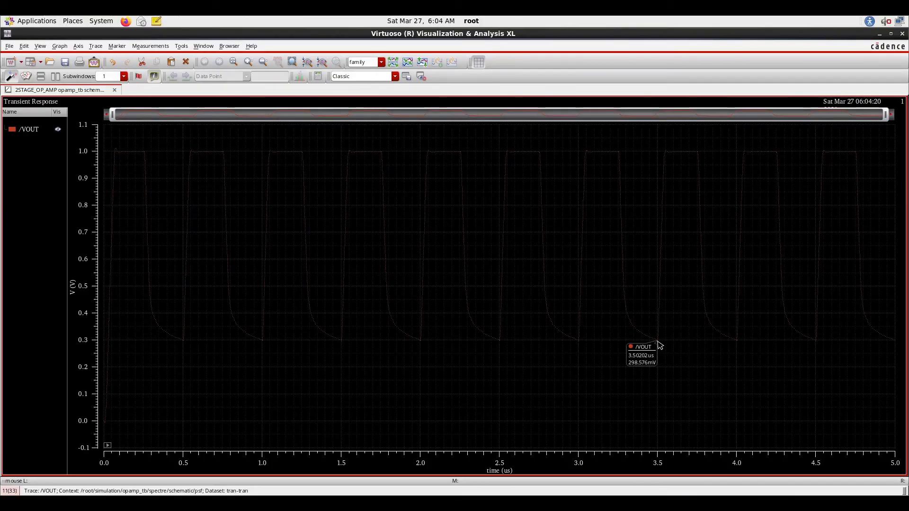
mouse_move(680, 157)
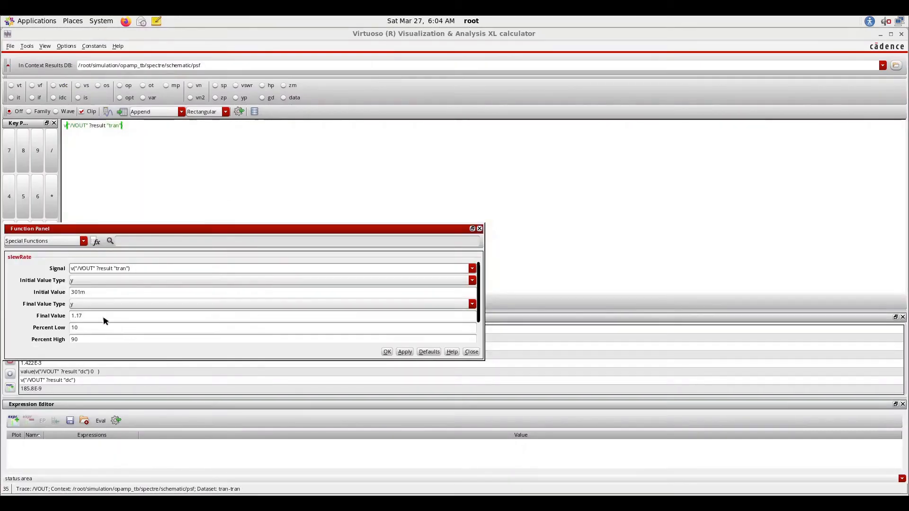
Set the slewRate initial value to 298m and final value to 999m, build the expression and evaluate it.
double_click(93, 292)
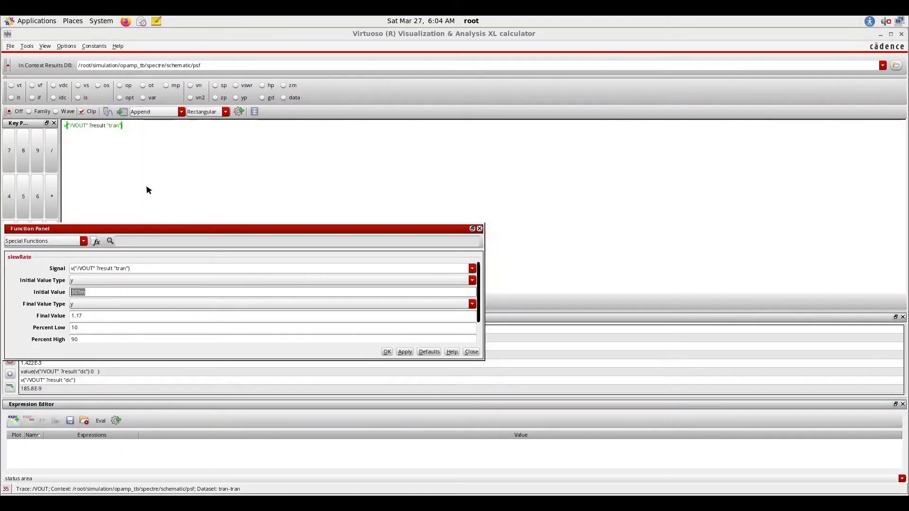
text(298)
key(Tab)
text(999m)
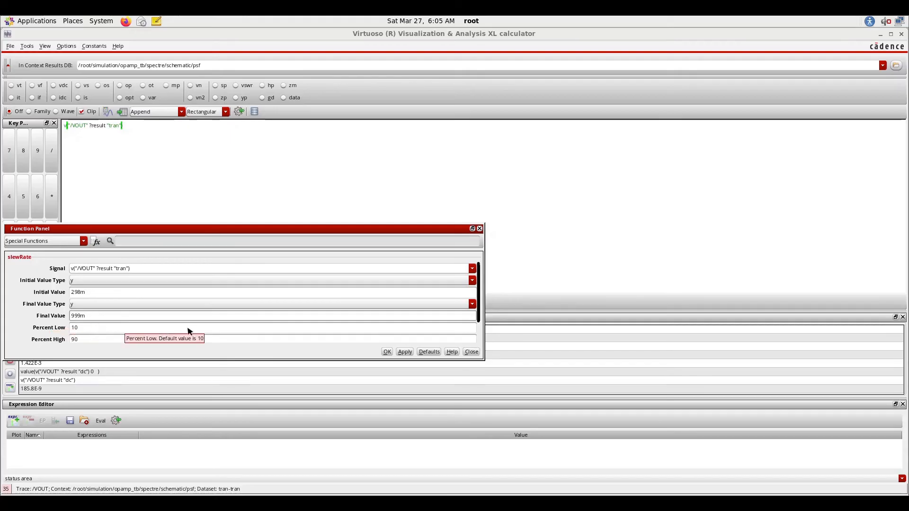
click(387, 352)
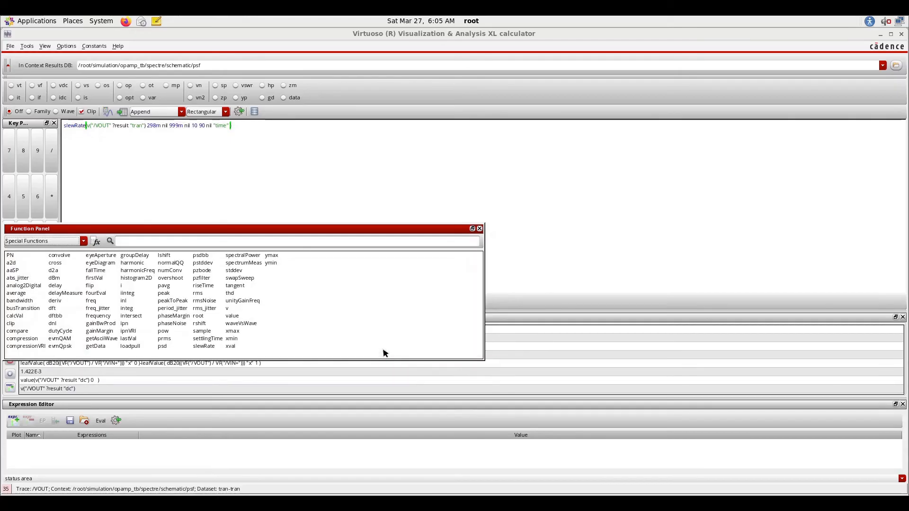
click(108, 117)
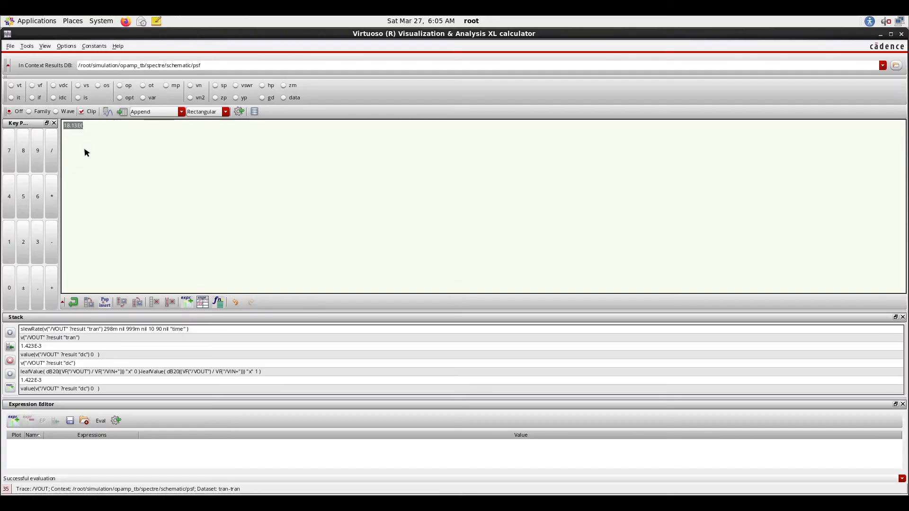
Recall the slewRate expression in the calculator buffer and copy it in full.
click(93, 131)
drag(90, 126, 56, 129)
drag(94, 129, 60, 131)
click(150, 330)
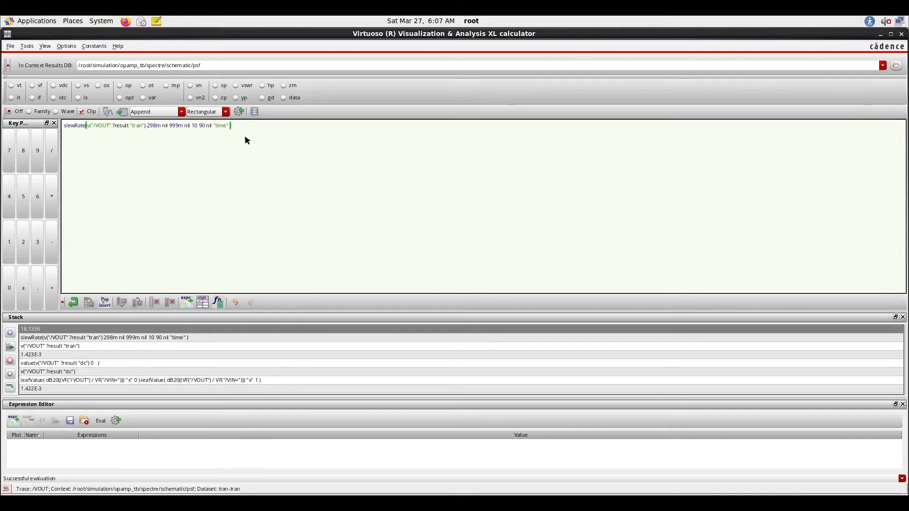
right_click(91, 126)
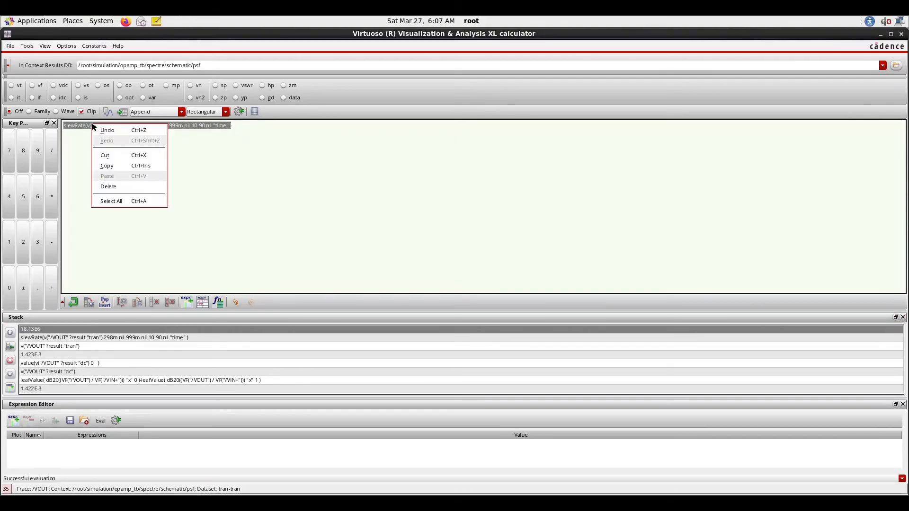
click(106, 167)
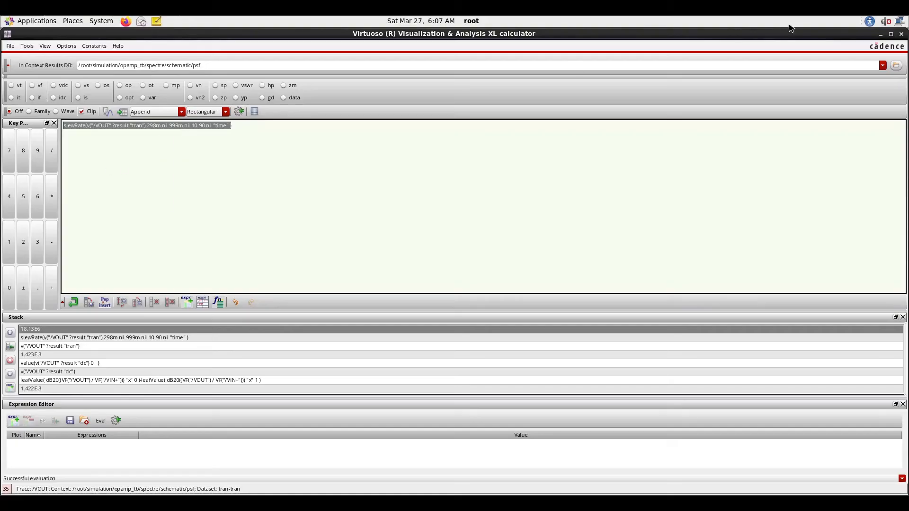
Close the calculator and add an ADE L output named slewrate using the copied expression.
click(901, 33)
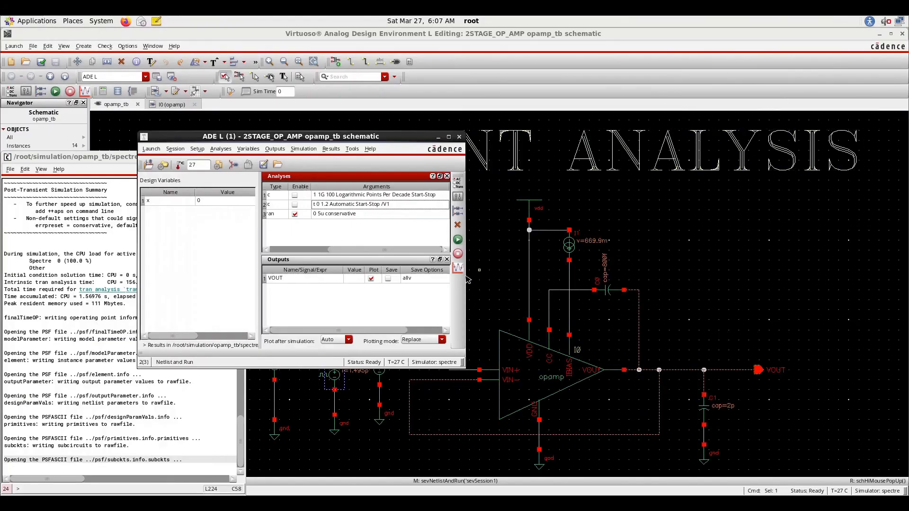
right_click(389, 308)
click(393, 307)
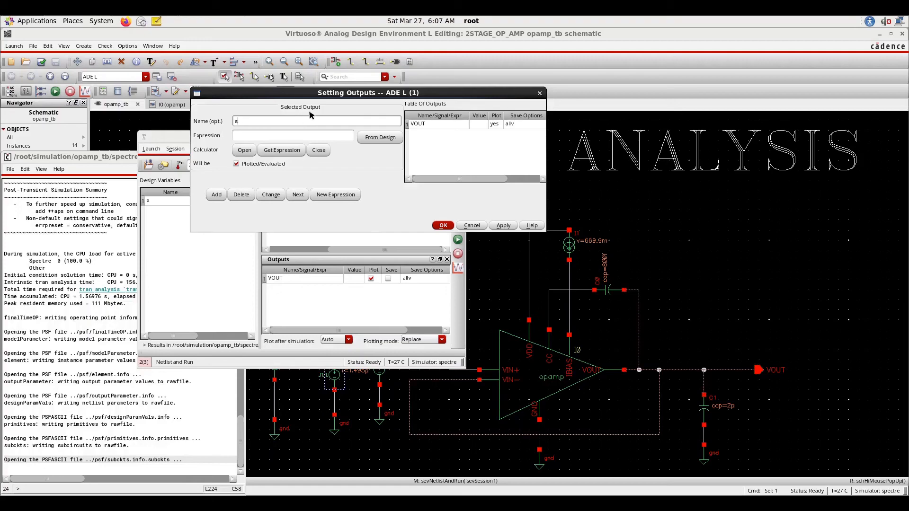
text(slewratee)
click(288, 151)
click(287, 138)
right_click(288, 138)
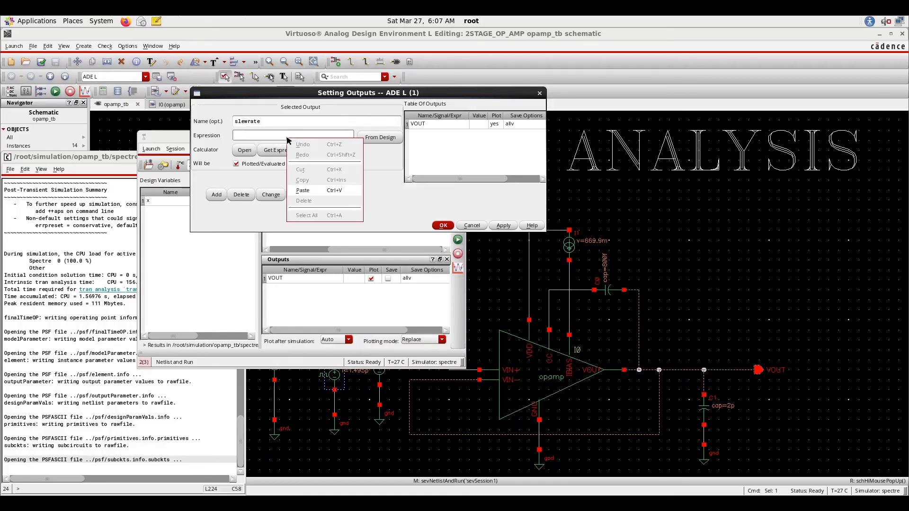
click(302, 190)
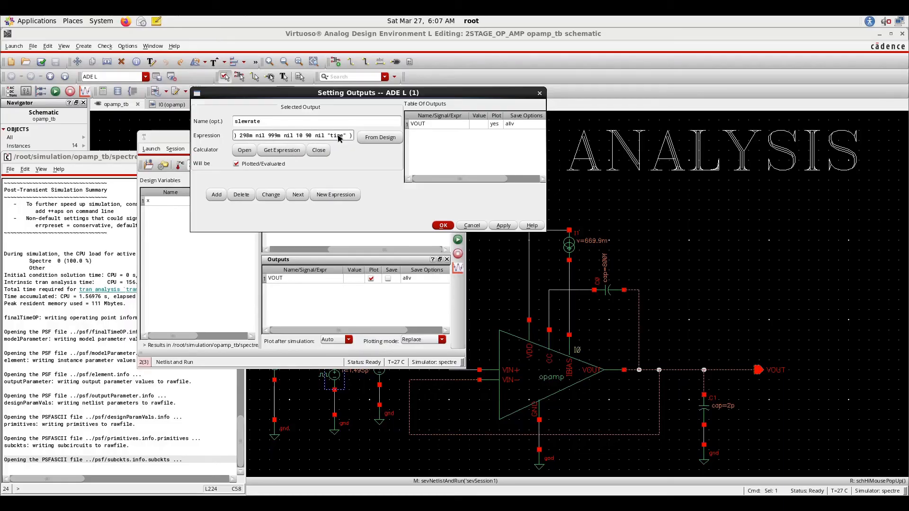
click(210, 195)
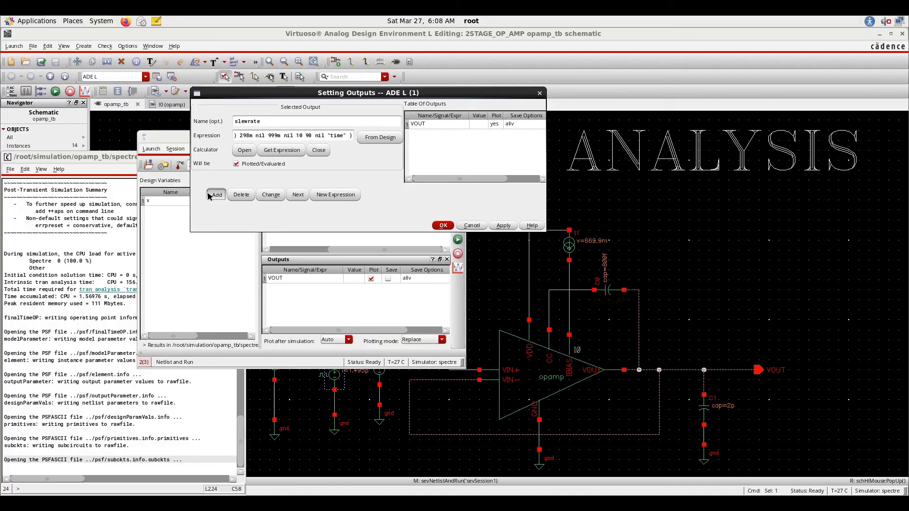
click(434, 225)
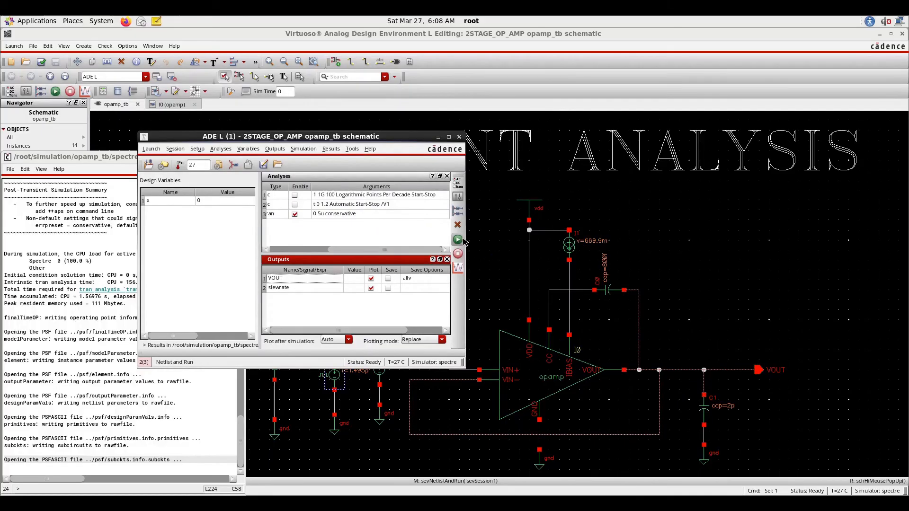
Turn off plotting for VOUT, rerun the transient simulation to evaluate slewrate, and close the simulation log.
click(373, 282)
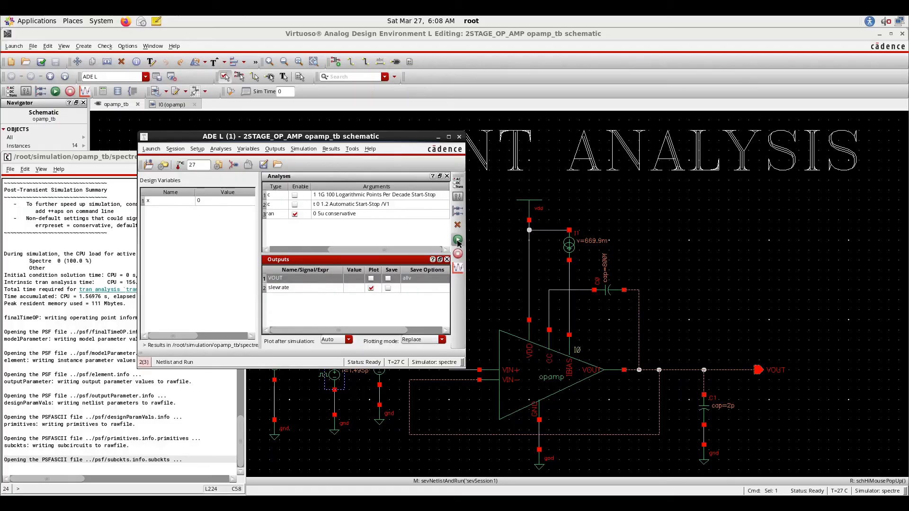
click(457, 240)
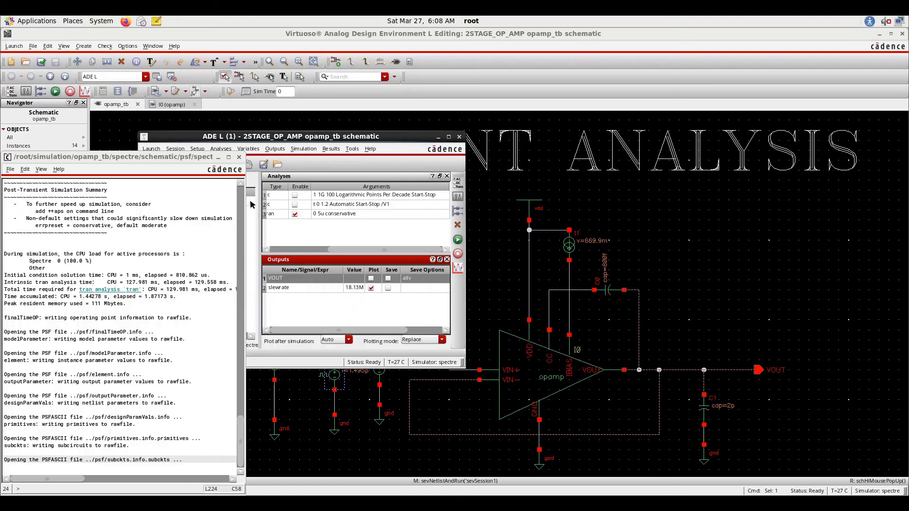
click(238, 157)
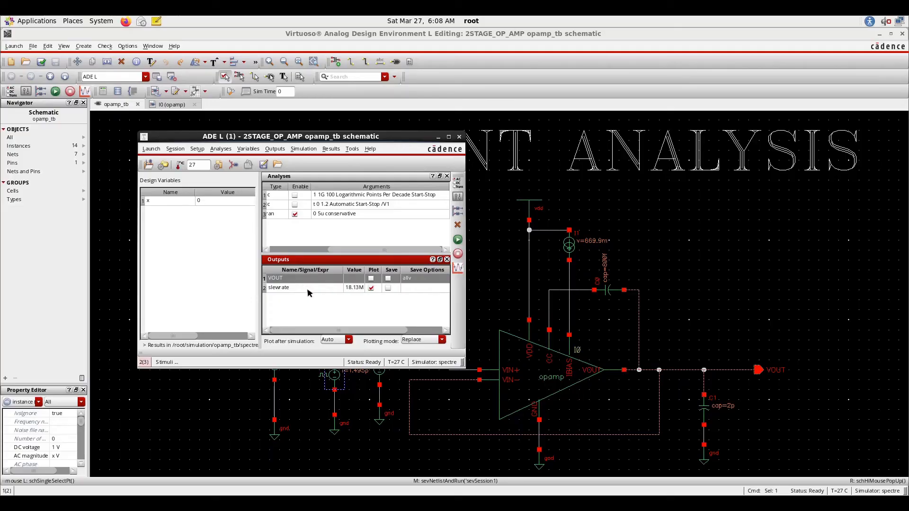
click(633, 265)
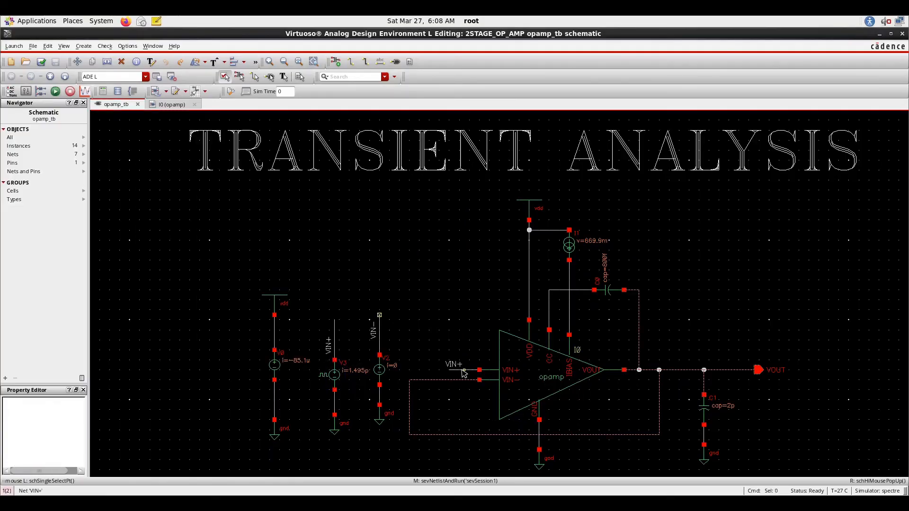
Move the ADE L window aside and set the amplitude of the VIN+ sine source V3 to 500u V.
click(341, 501)
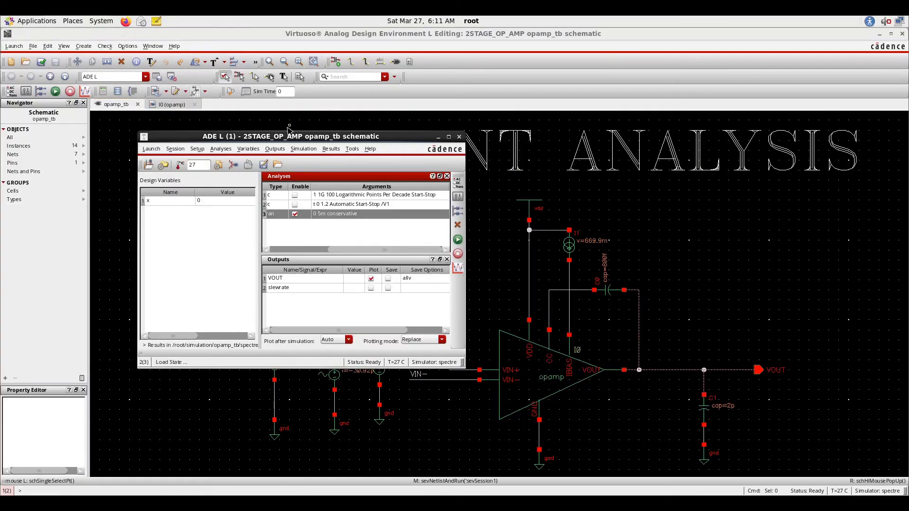
drag(290, 137, 185, 136)
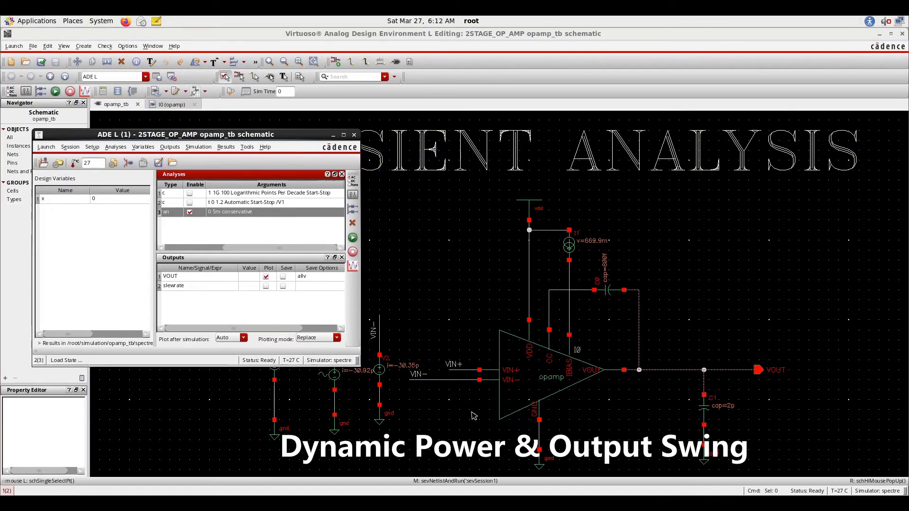
click(455, 422)
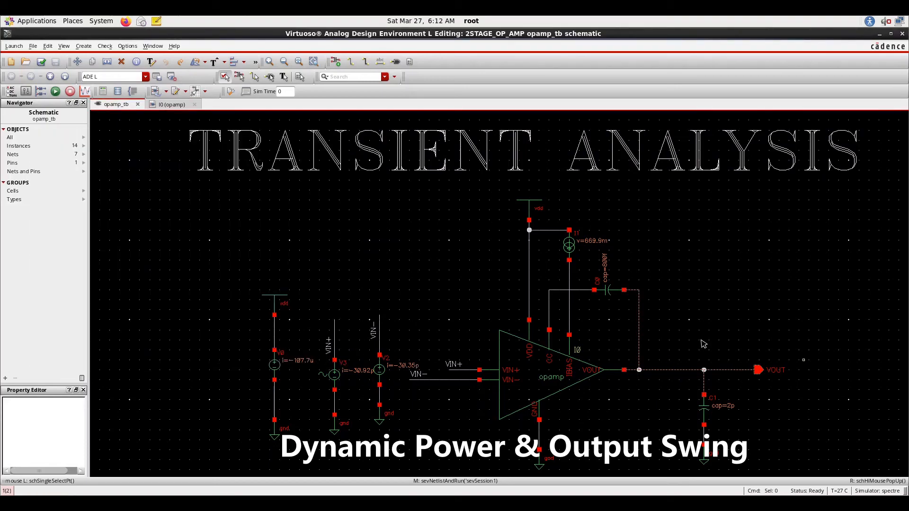
click(341, 380)
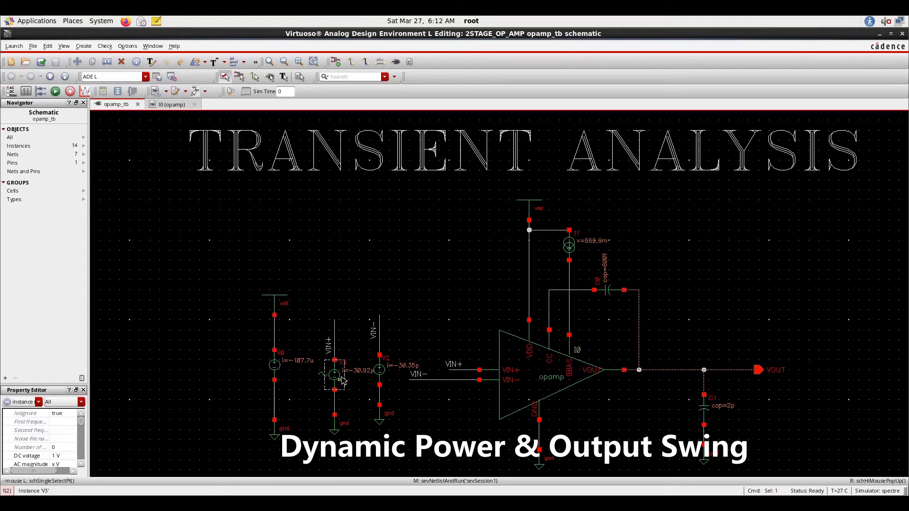
key(q)
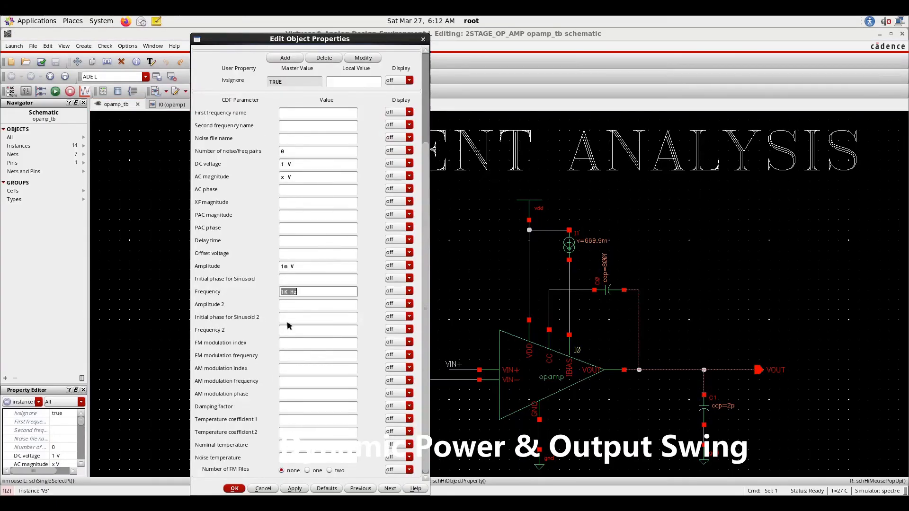
click(286, 268)
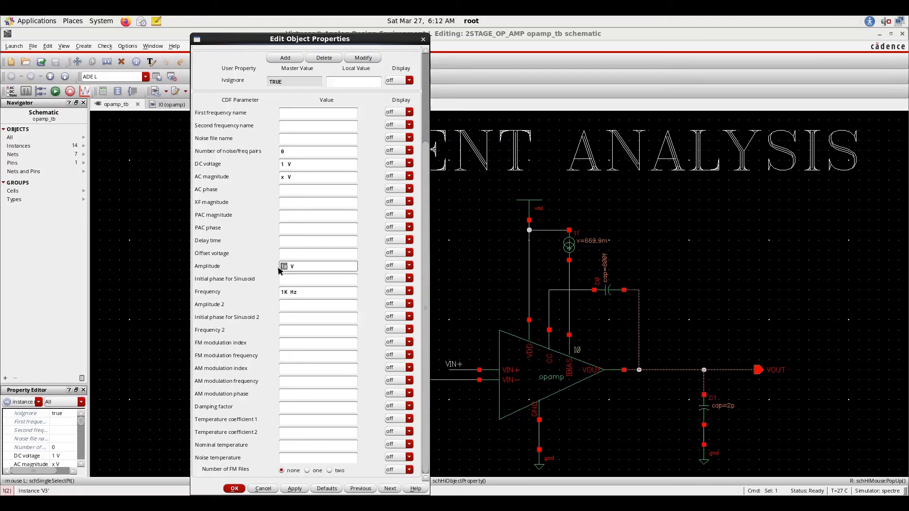
text(500u)
click(294, 489)
click(229, 489)
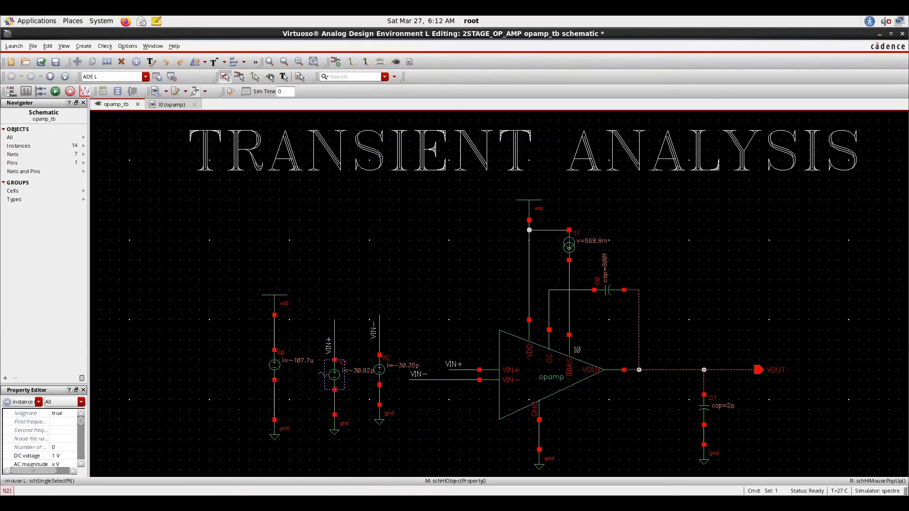
Check and save the test bench schematic, and run the transient simulation from ADE L.
key(alt+Tab)
click(355, 242)
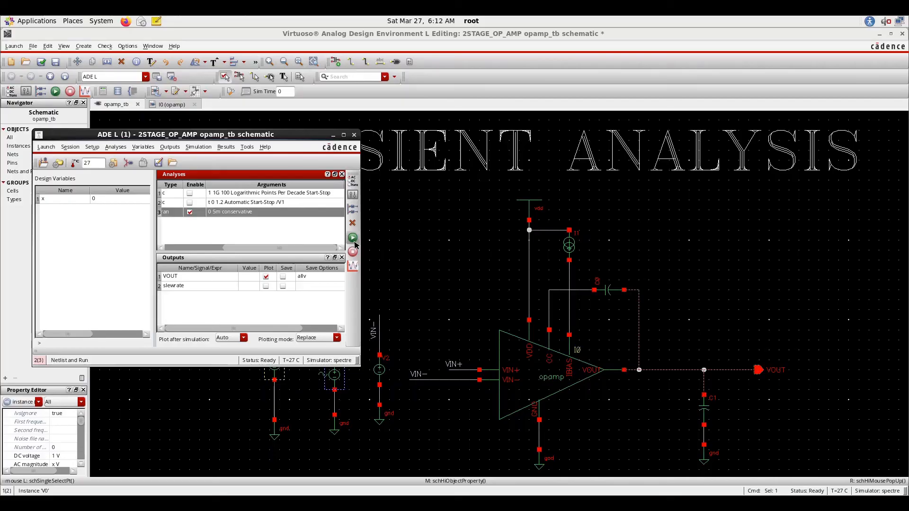
click(41, 62)
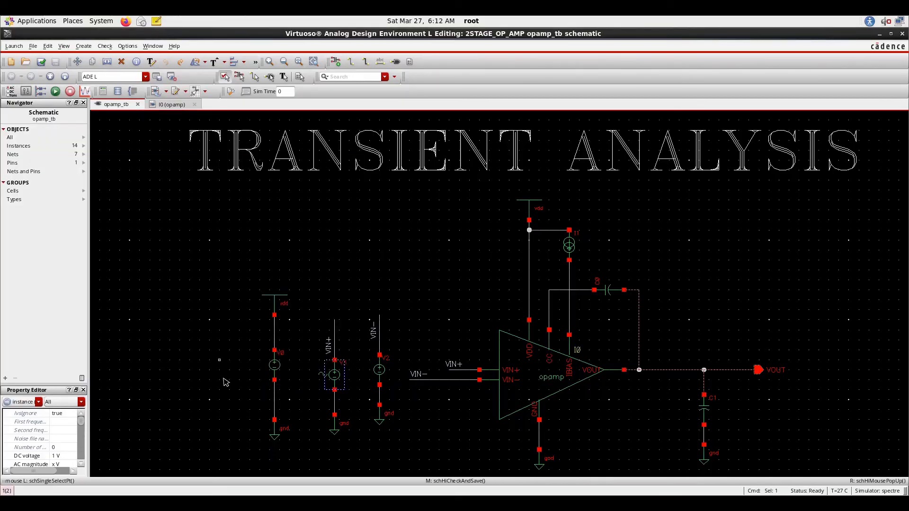
key(alt+Tab)
click(355, 244)
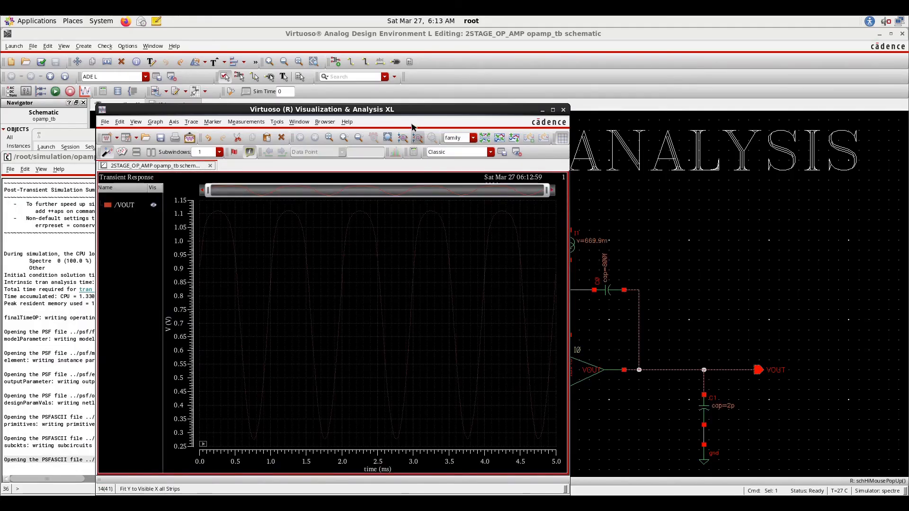
Move the waveform window aside and examine the peak and trough values of the VOUT sine response.
drag(516, 109, 611, 126)
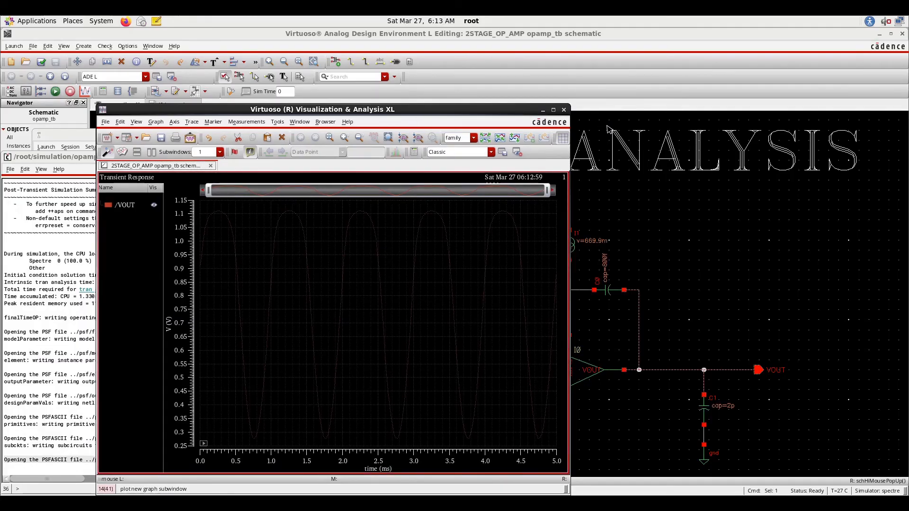
mouse_move(463, 231)
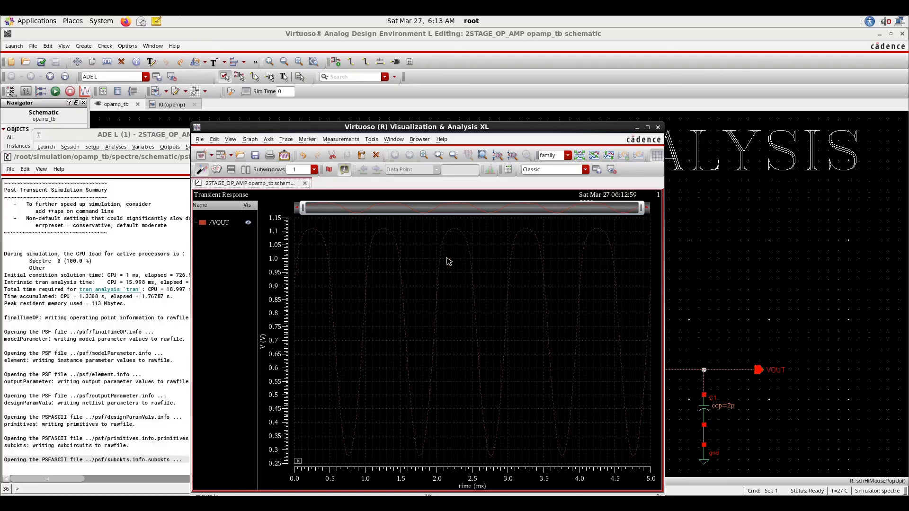
click(458, 231)
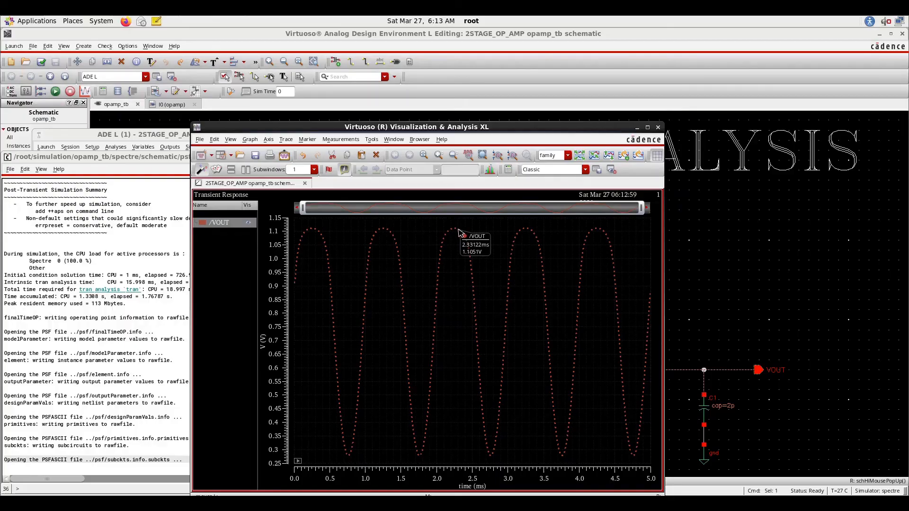
right_click(458, 230)
click(453, 230)
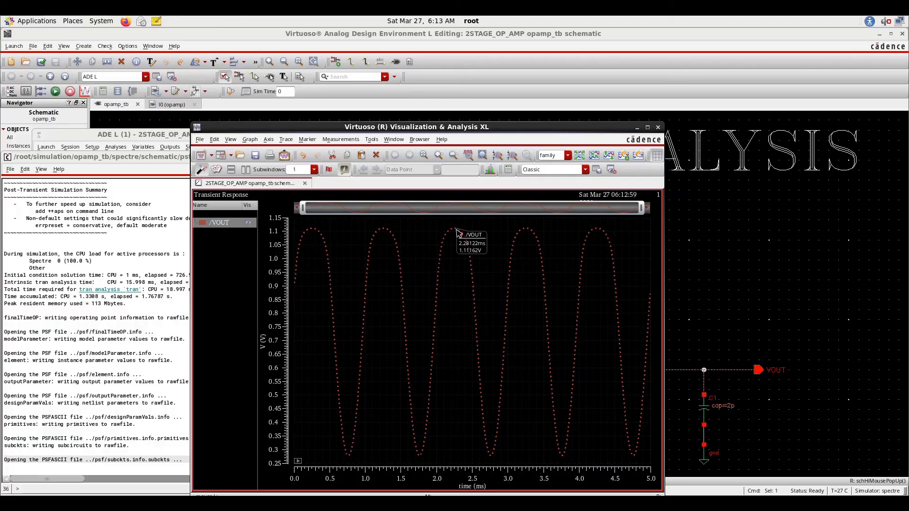
mouse_move(490, 460)
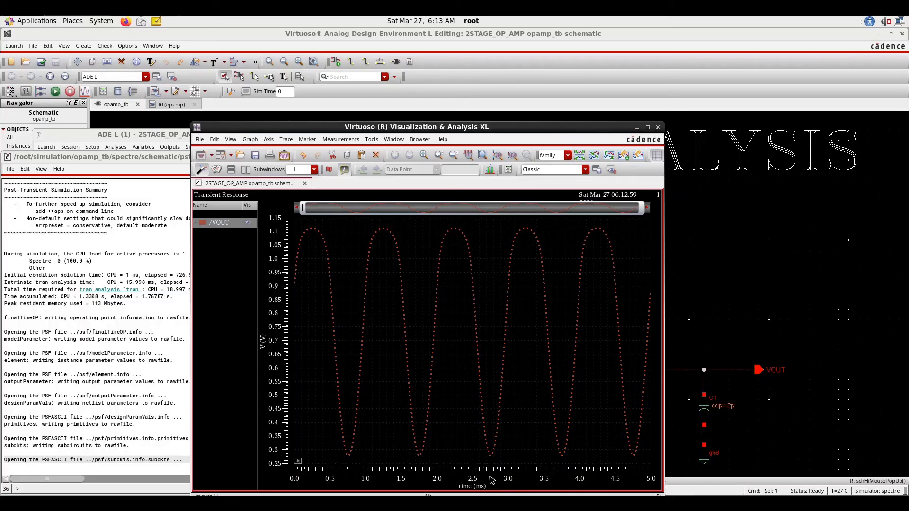
Send the VOUT trace to the calculator and wrap it in the ymax function from the full function list.
right_click(549, 346)
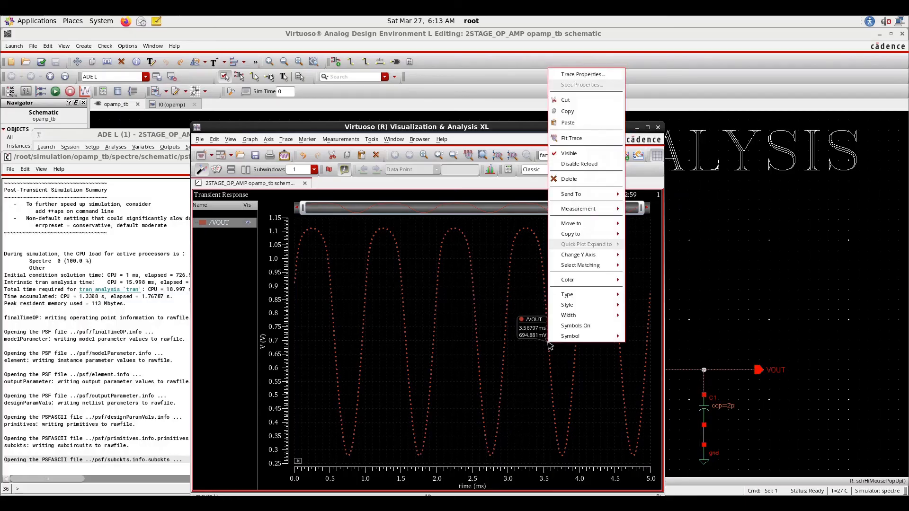
mouse_move(594, 194)
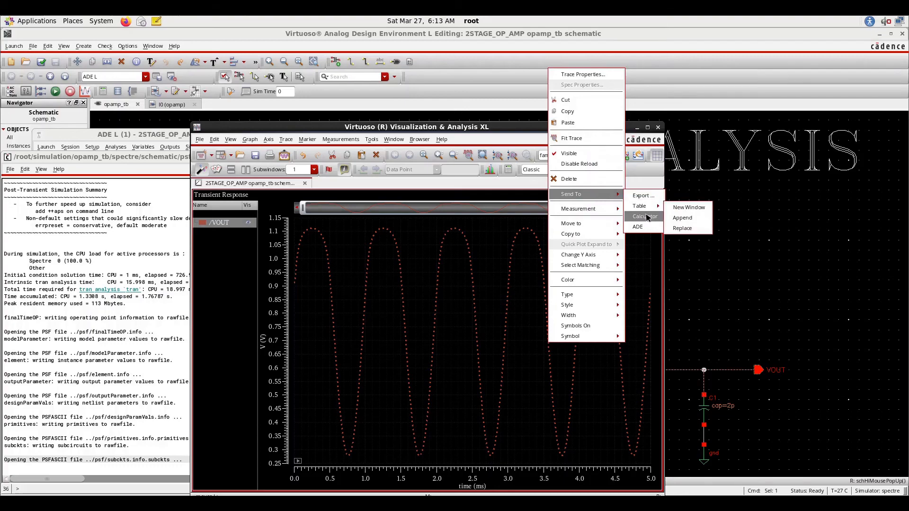
click(645, 216)
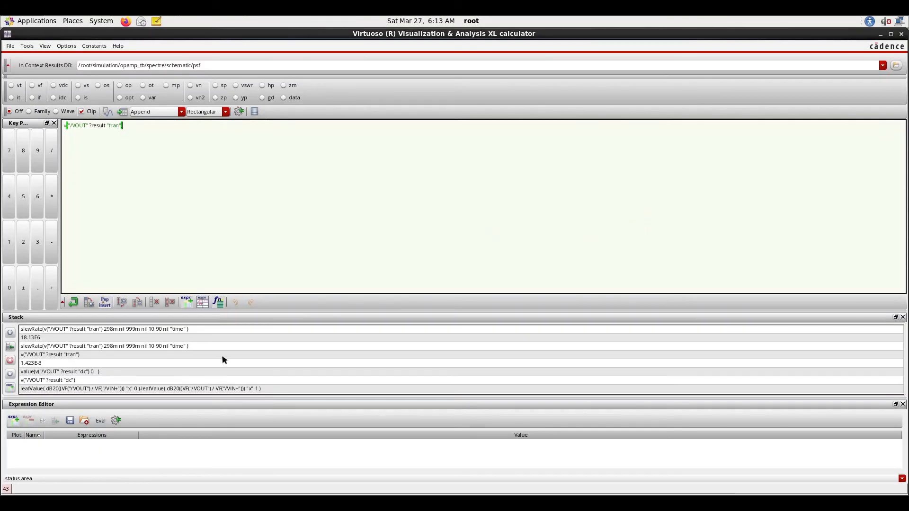
click(218, 302)
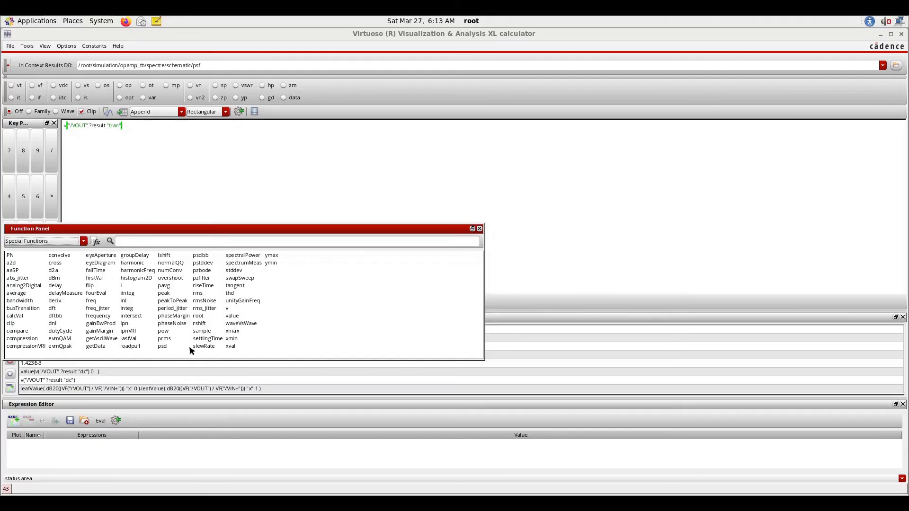
click(52, 241)
click(47, 249)
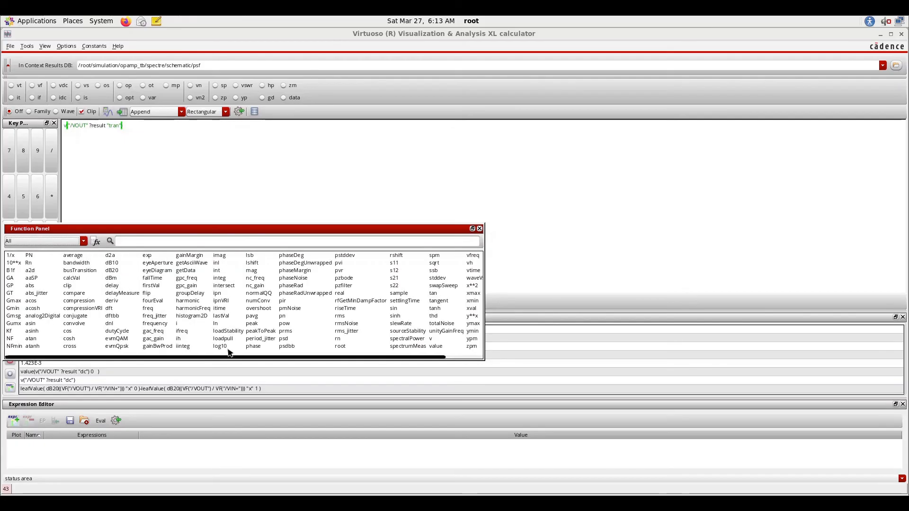
drag(305, 359, 337, 358)
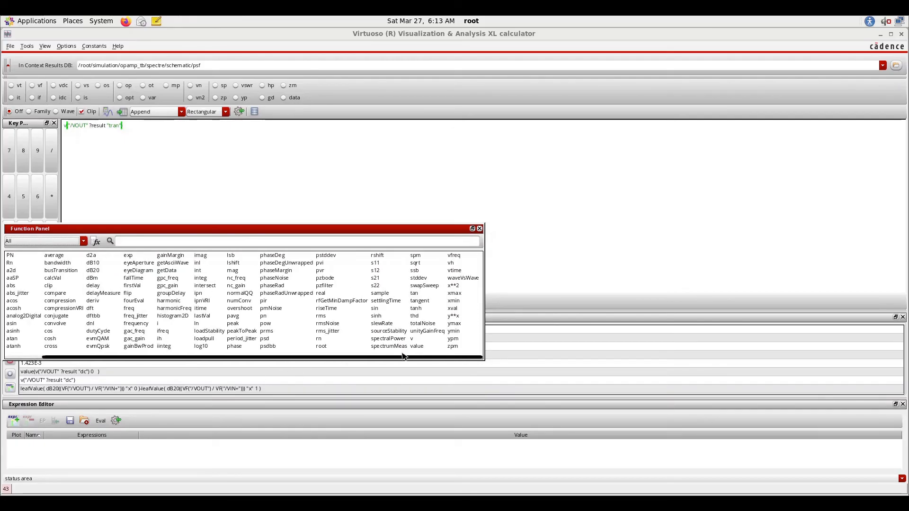
double_click(456, 325)
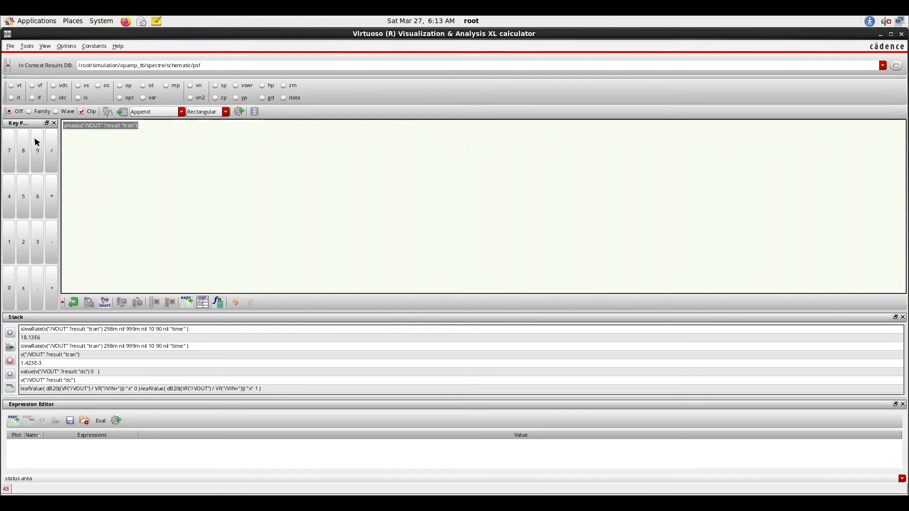
Extend the expression to the ymax minus ymin of the VOUT transient result, evaluate the output swing, and close the calculator and waveform windows.
click(155, 132)
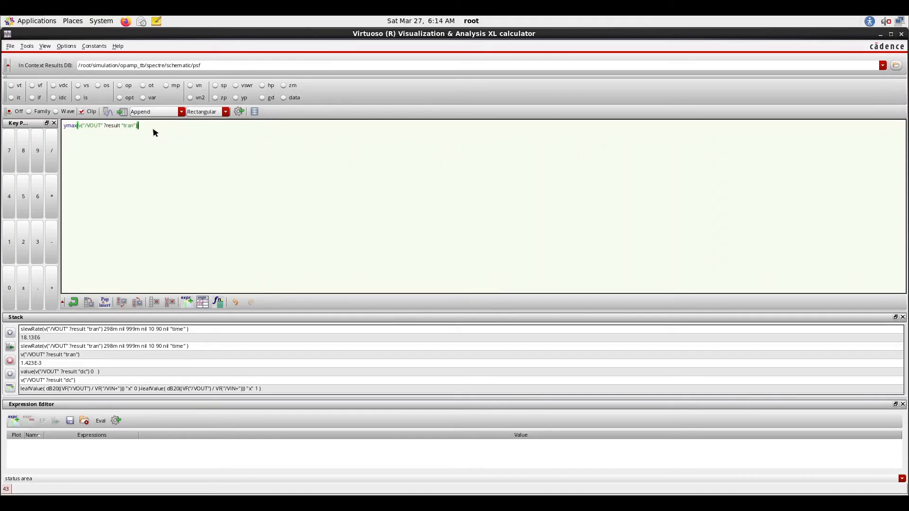
text(ymax(v("/VOUT" ?result "tran")))
key(BackSpace)
key(BackSpace)
text(in)
key(Return)
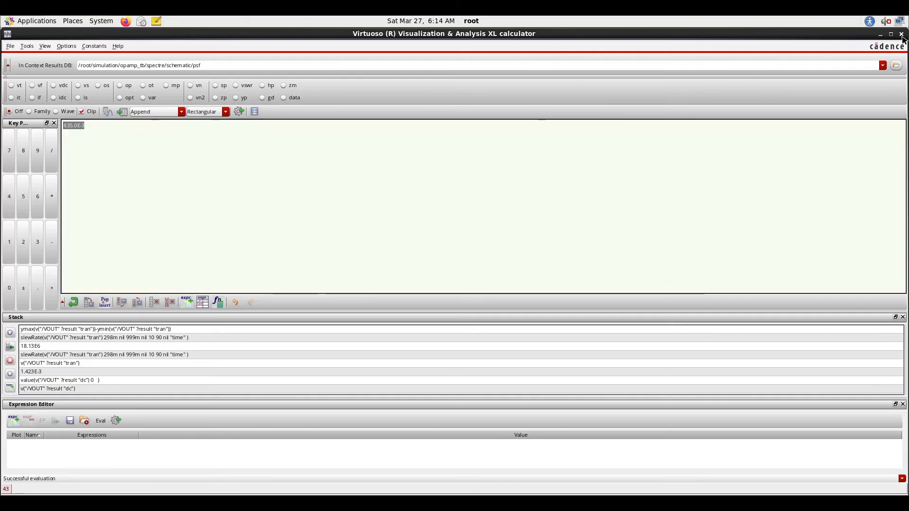
click(901, 35)
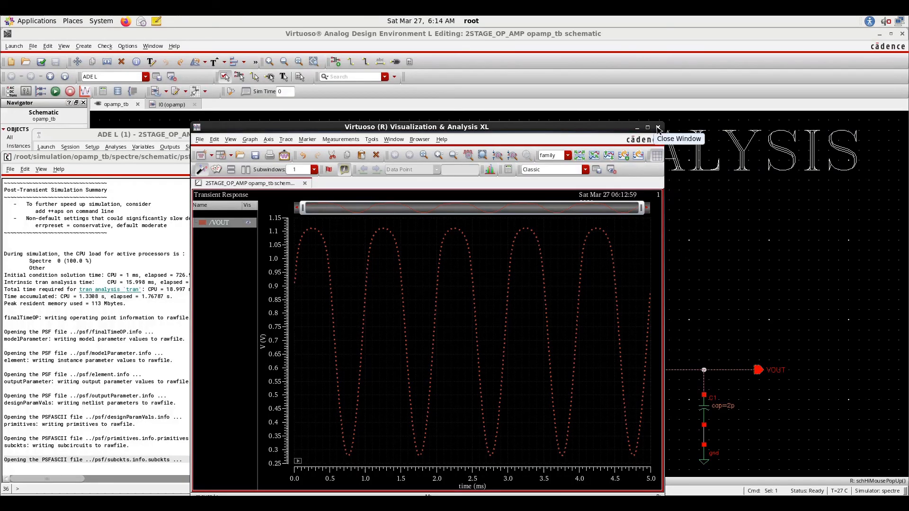
click(657, 128)
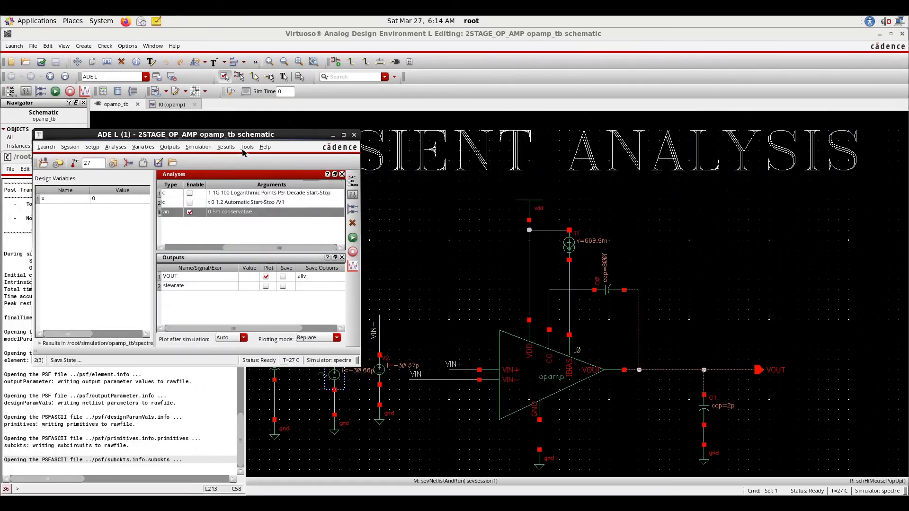
Set the ADE L save options to all for output signals, power signals, device currents and AHDL variables, and apply them.
click(169, 148)
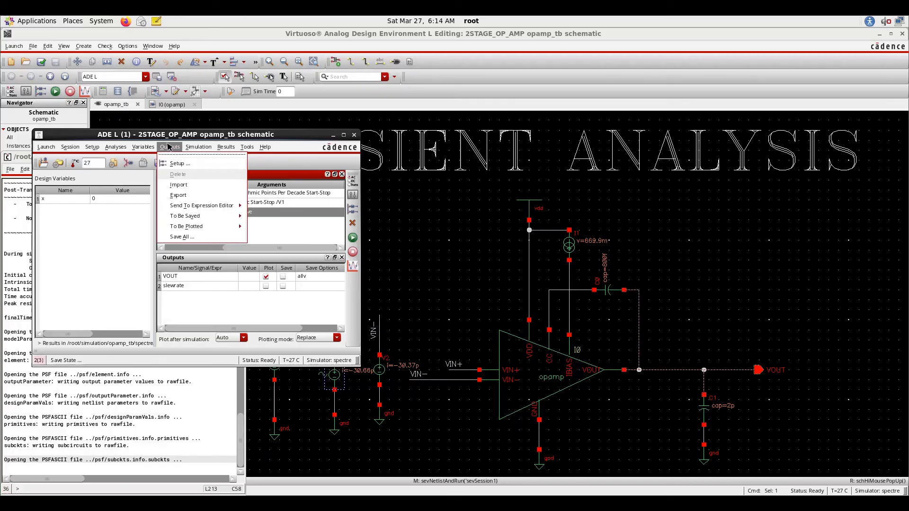
click(199, 237)
click(488, 63)
click(458, 80)
click(416, 113)
click(380, 163)
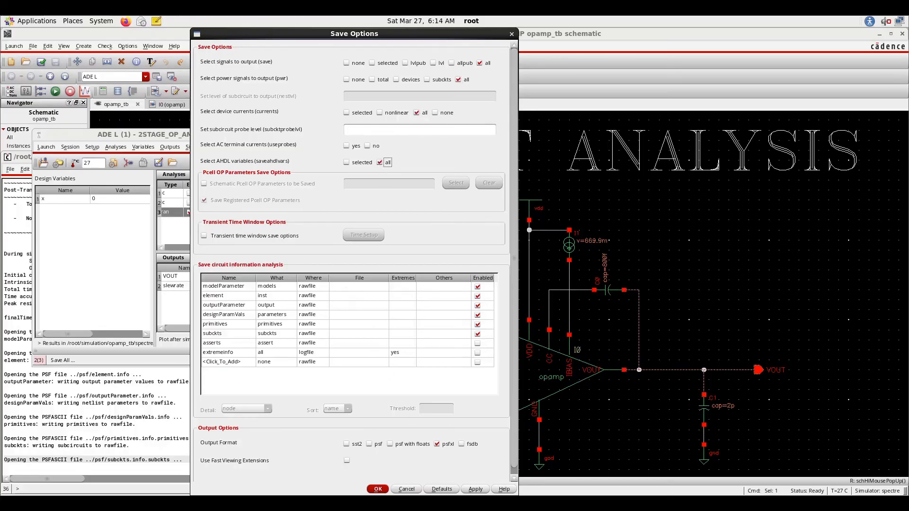
click(473, 491)
click(384, 491)
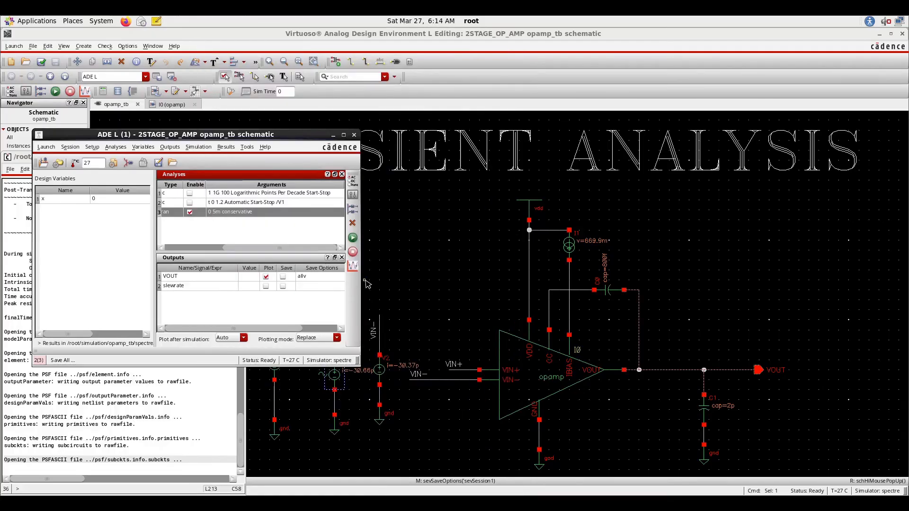
Rerun the transient simulation, close its VOUT plot, and plot the :pwr signal of the tran results from the Results Browser.
click(355, 241)
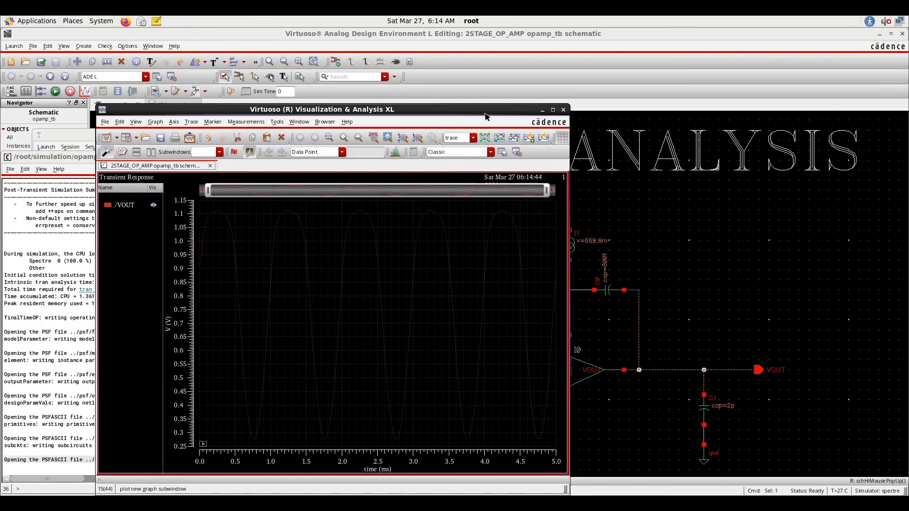
click(563, 109)
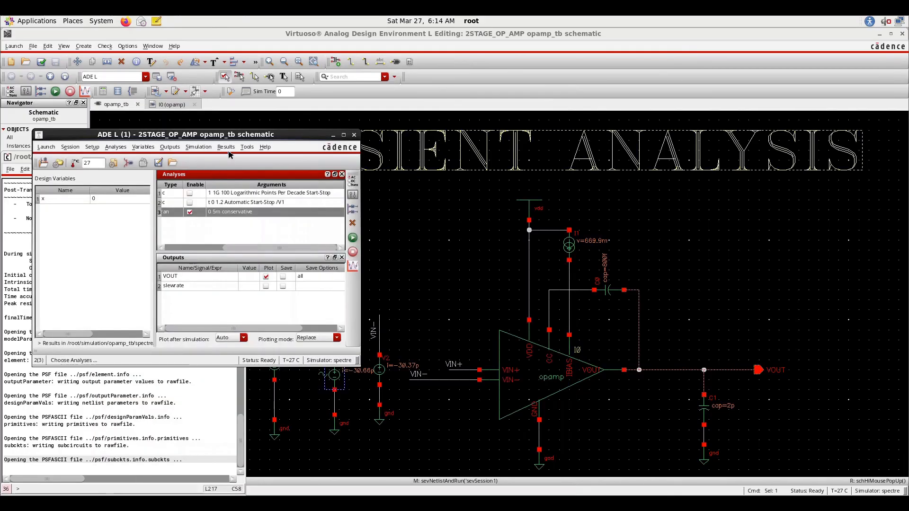
click(227, 148)
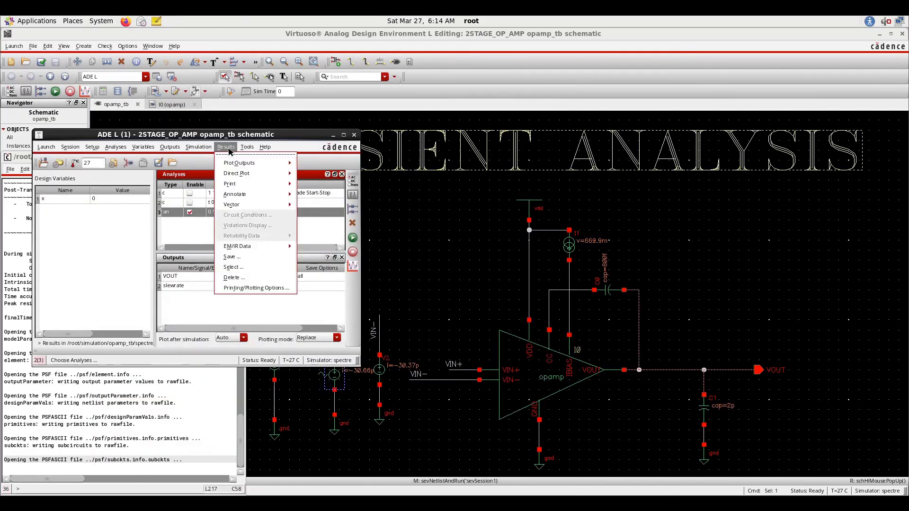
mouse_move(248, 148)
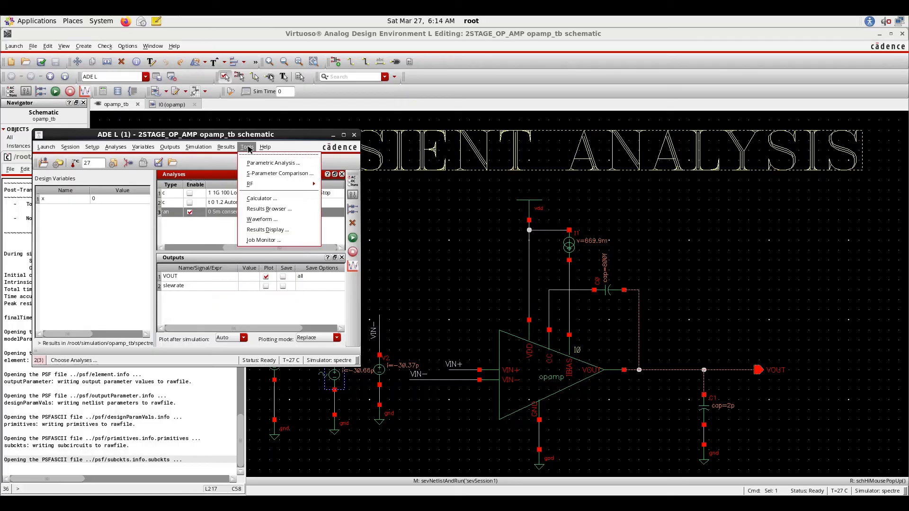
click(268, 209)
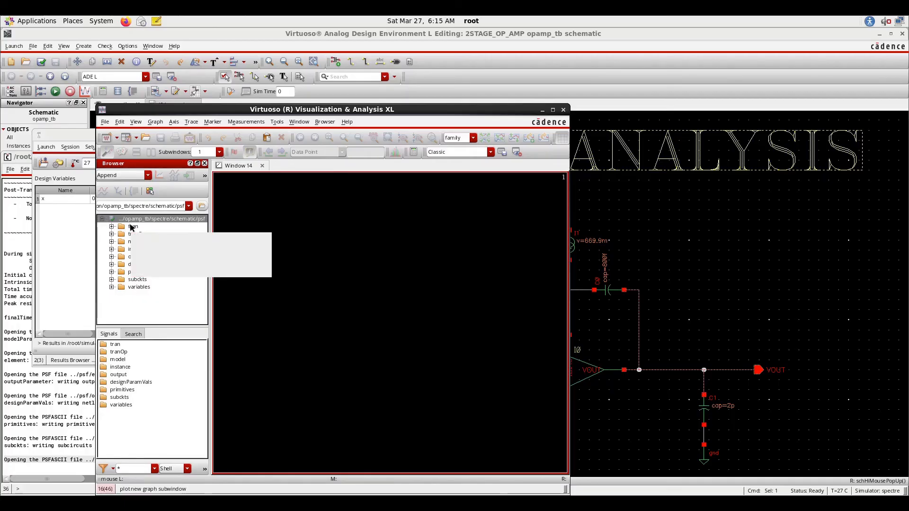
click(132, 227)
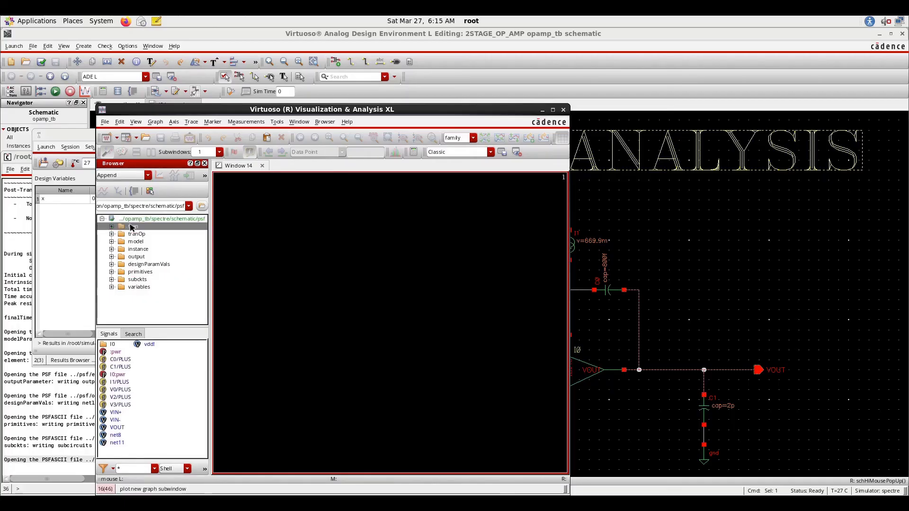
double_click(116, 353)
mouse_move(317, 224)
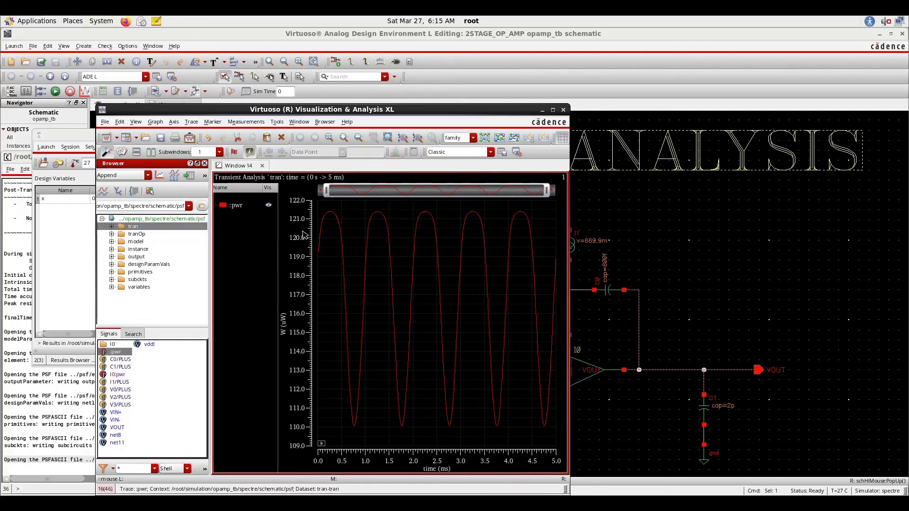
Send the :pwr trace to the calculator, apply the average function, and evaluate the average power.
click(334, 219)
right_click(335, 219)
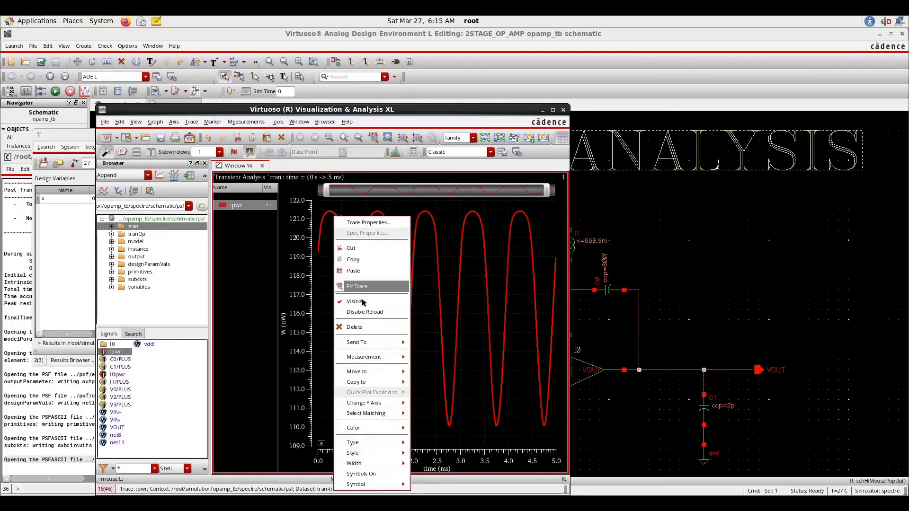
mouse_move(373, 341)
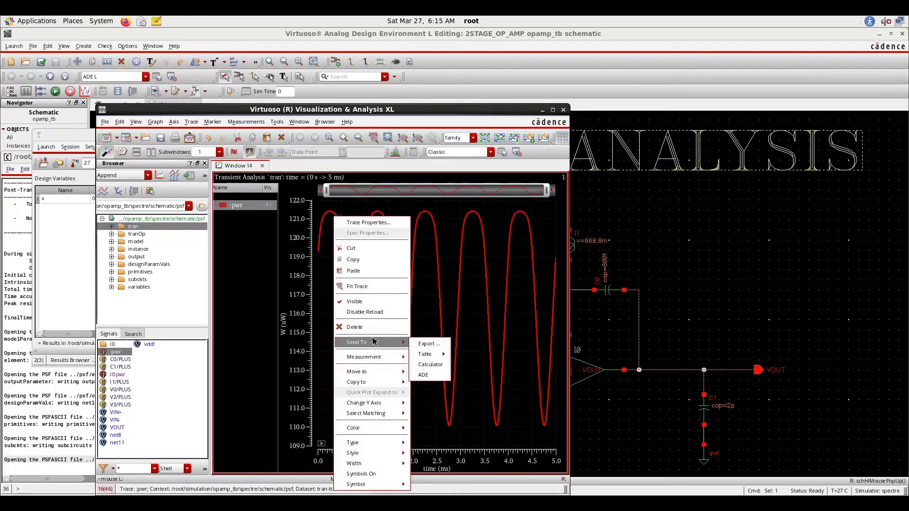
click(430, 364)
click(218, 302)
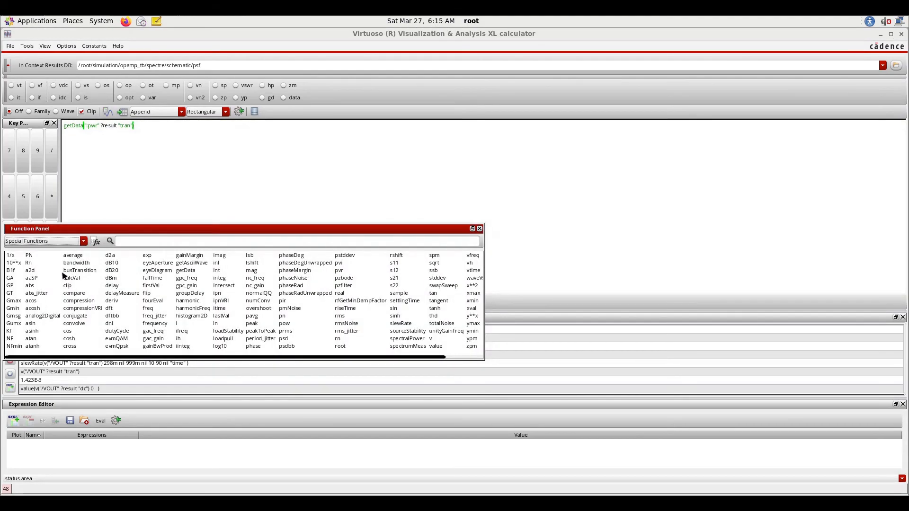
click(74, 258)
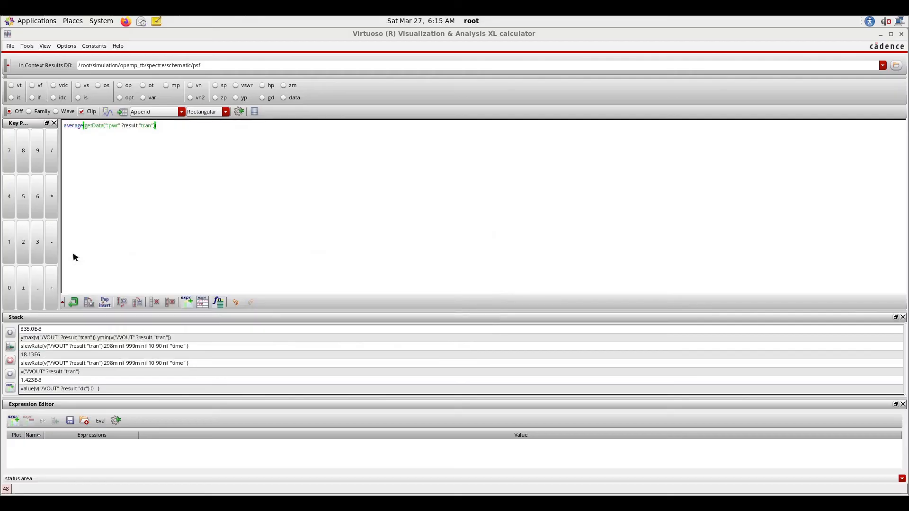
click(108, 112)
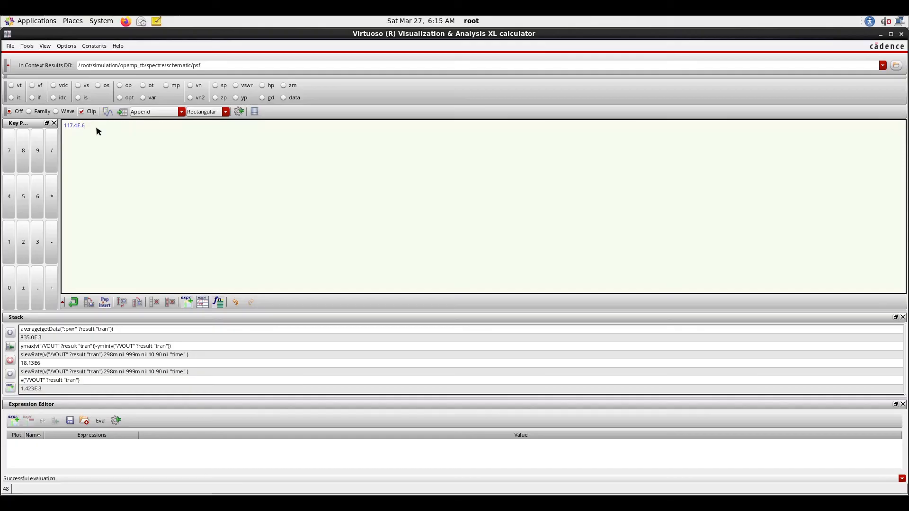
drag(96, 127, 56, 123)
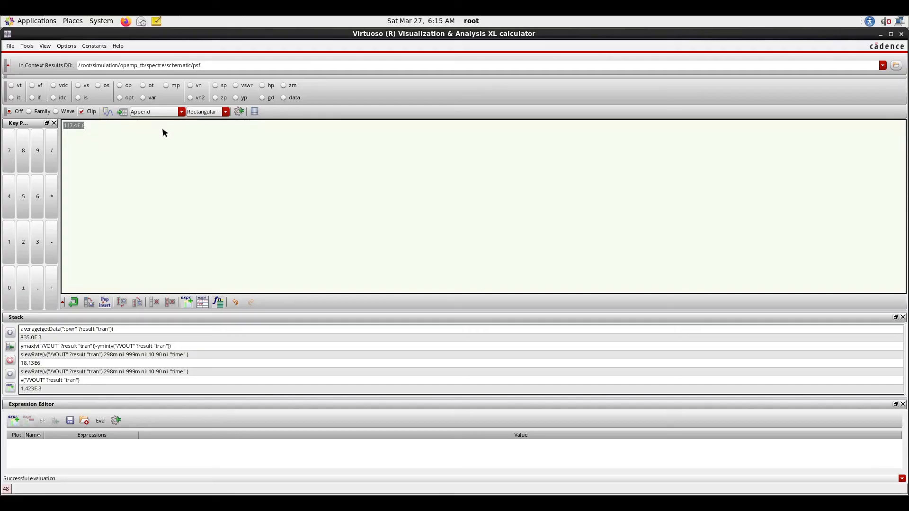
Close the calculator and waveform windows, and plot the Total Power of the tran analysis using the Direct Plot main form.
click(901, 34)
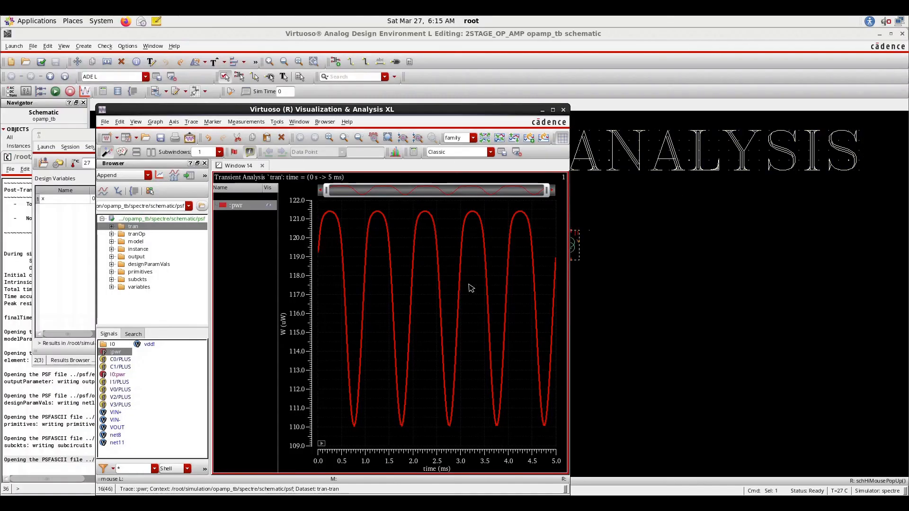
click(564, 111)
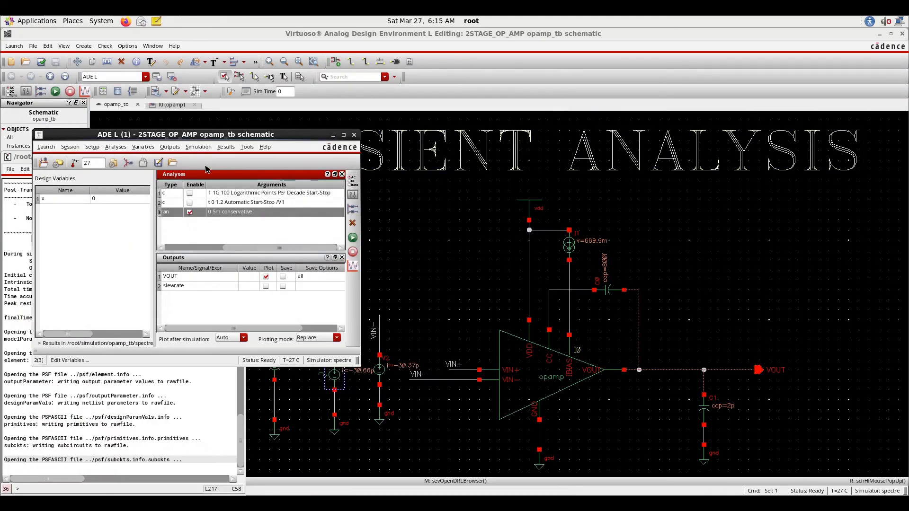
click(225, 147)
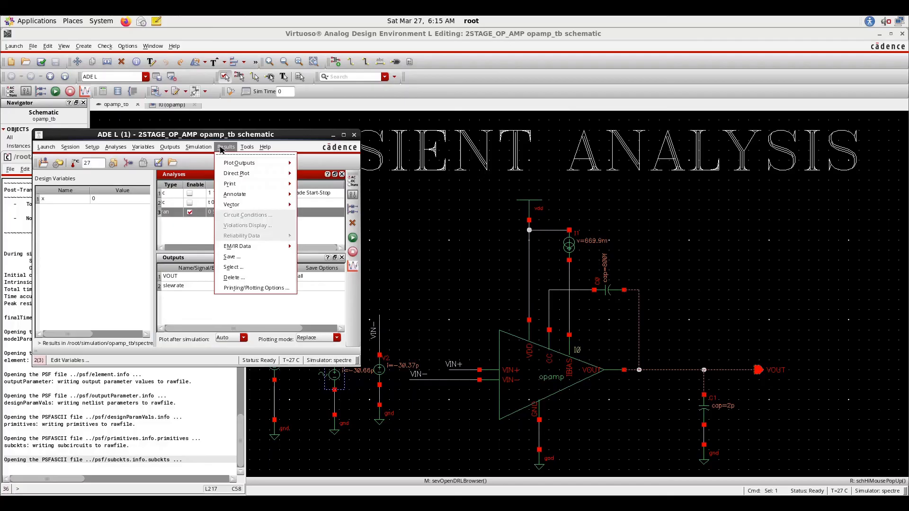
mouse_move(244, 174)
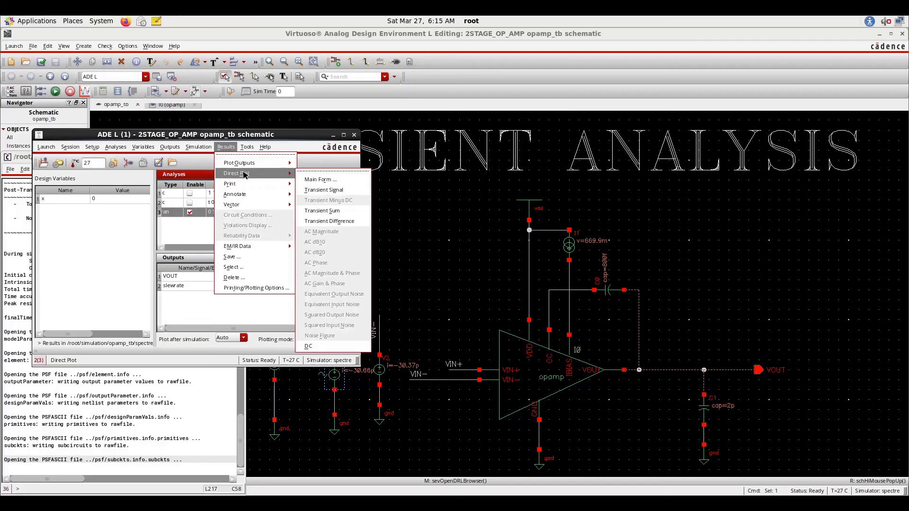
click(315, 179)
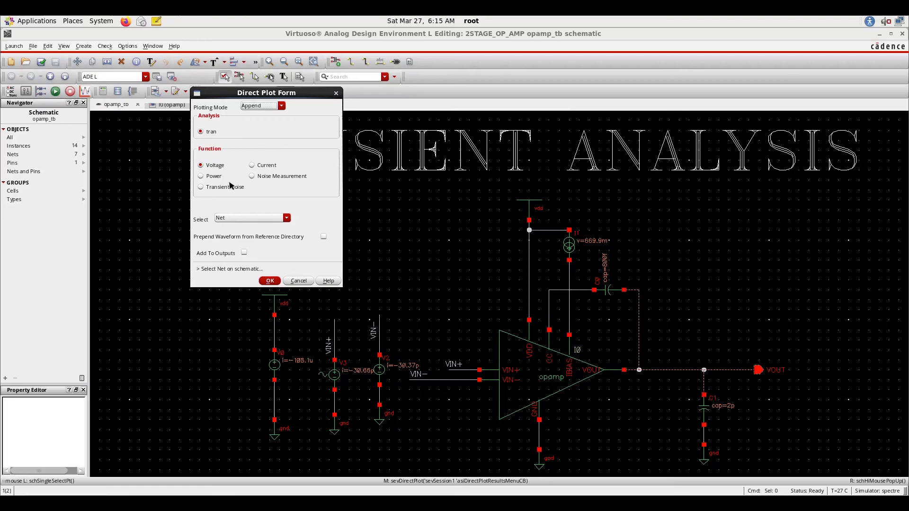
click(213, 176)
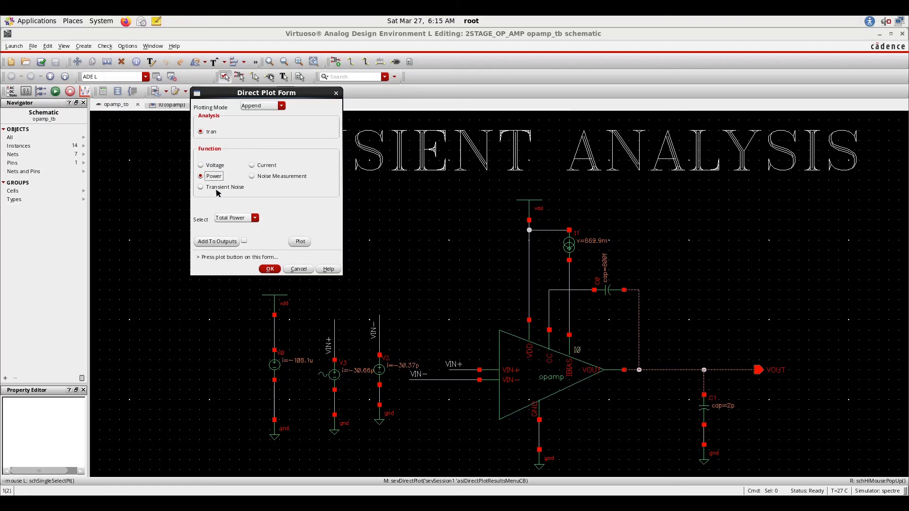
click(301, 243)
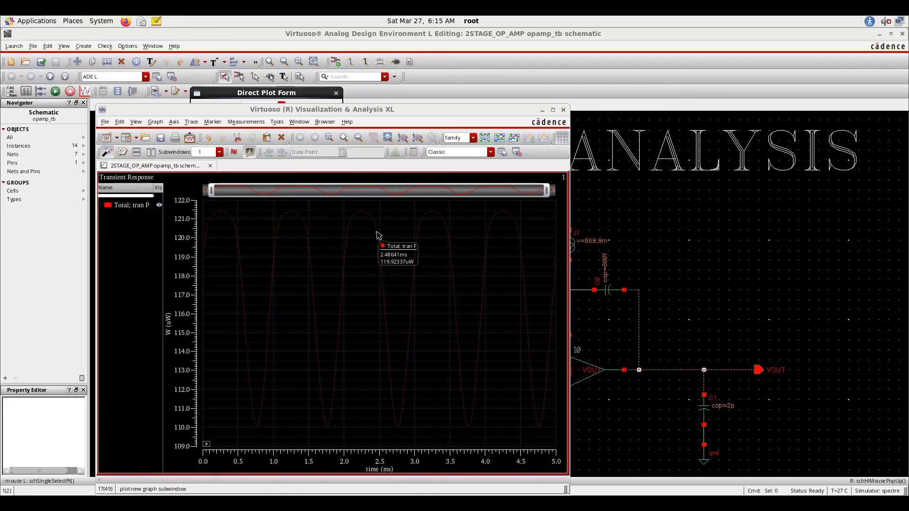
Send the total power trace to the calculator, apply the average function, evaluate it, and put the calculator and function list away.
mouse_move(457, 270)
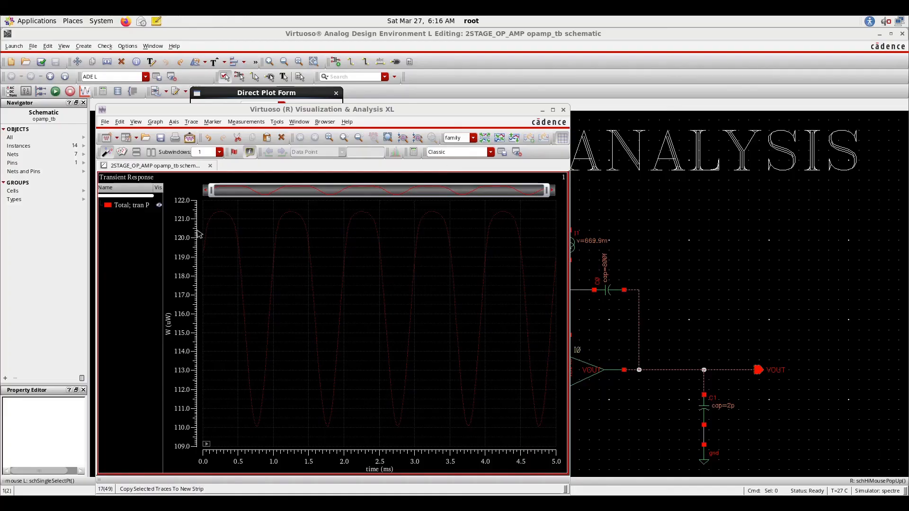
click(275, 233)
right_click(274, 227)
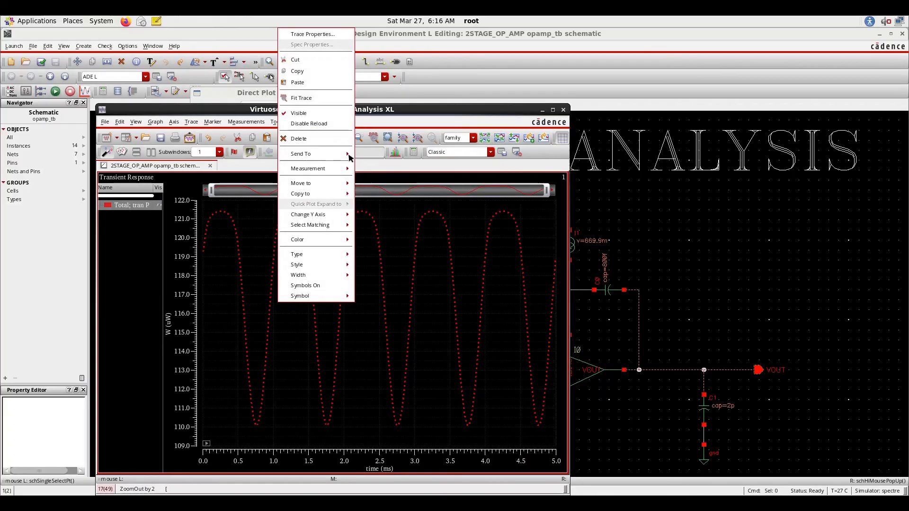
mouse_move(344, 158)
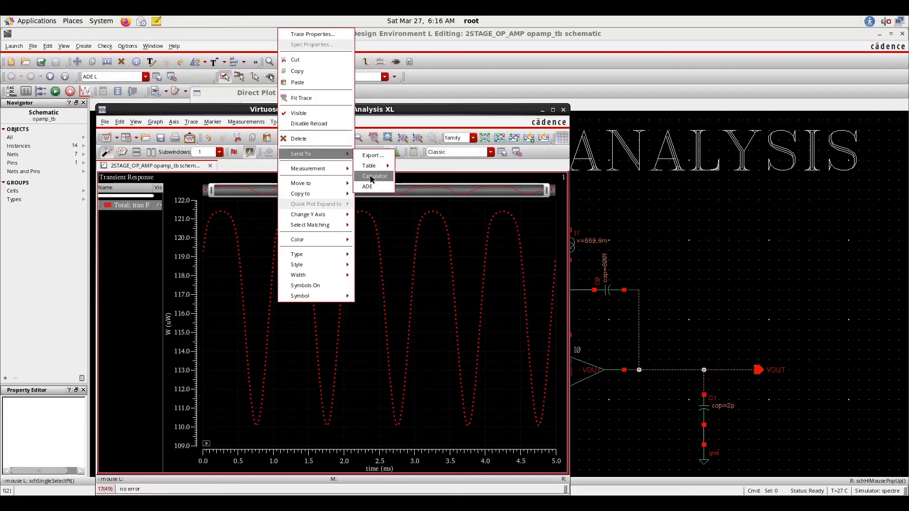
click(371, 177)
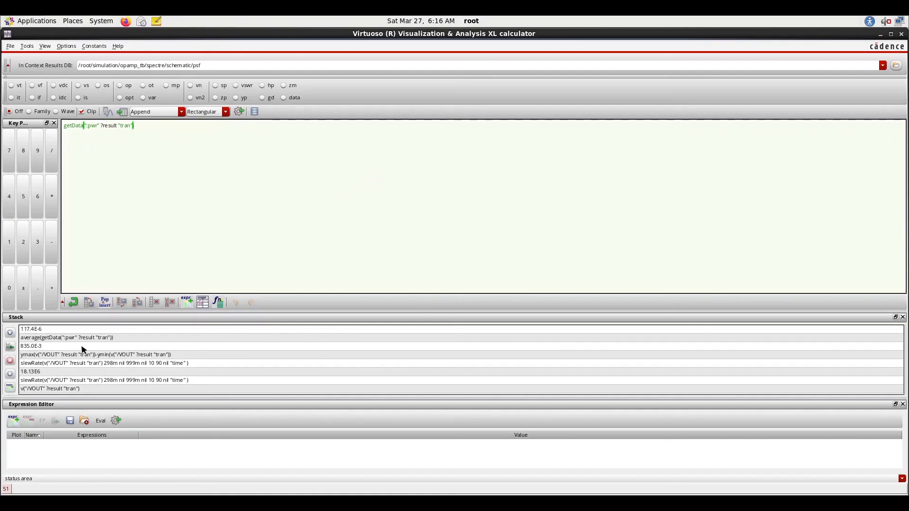
click(217, 302)
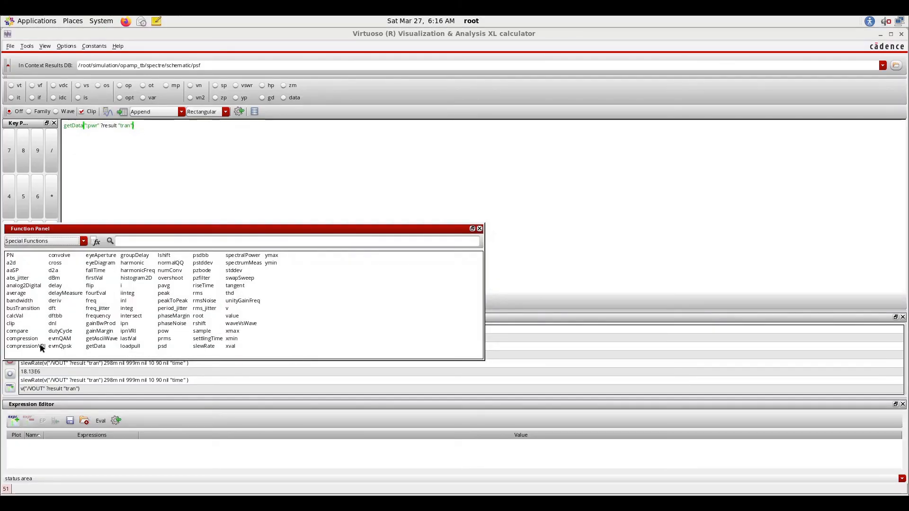
click(54, 241)
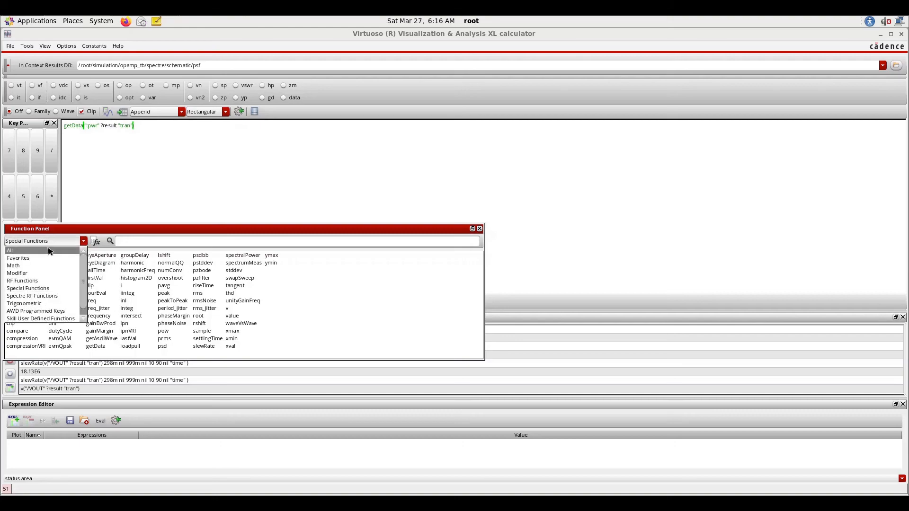
click(49, 250)
click(74, 258)
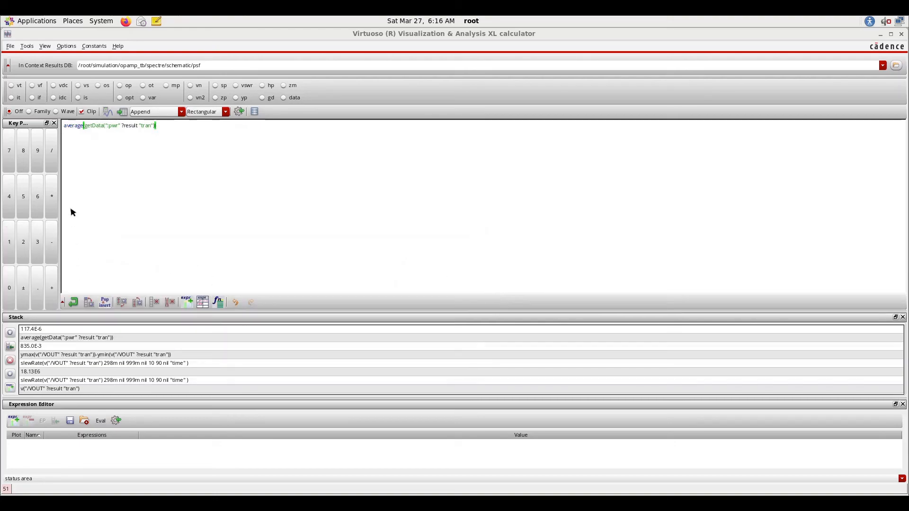
click(108, 112)
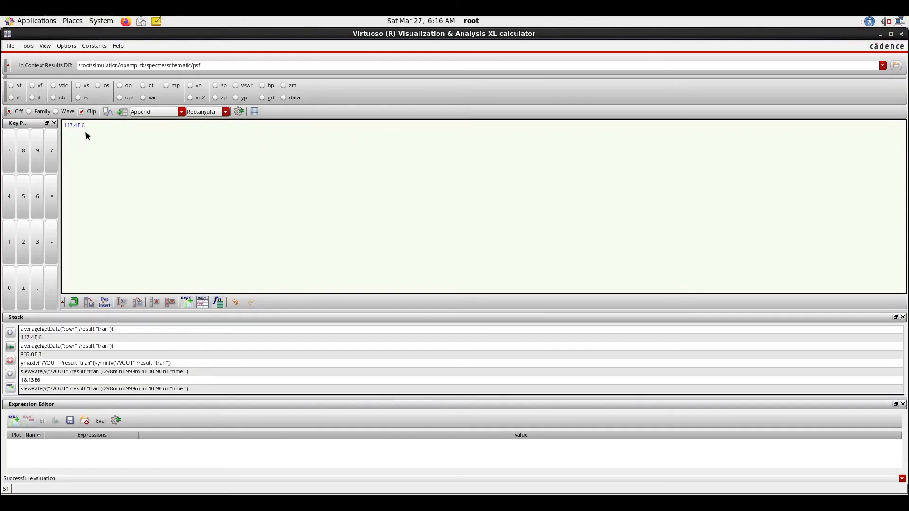
click(881, 36)
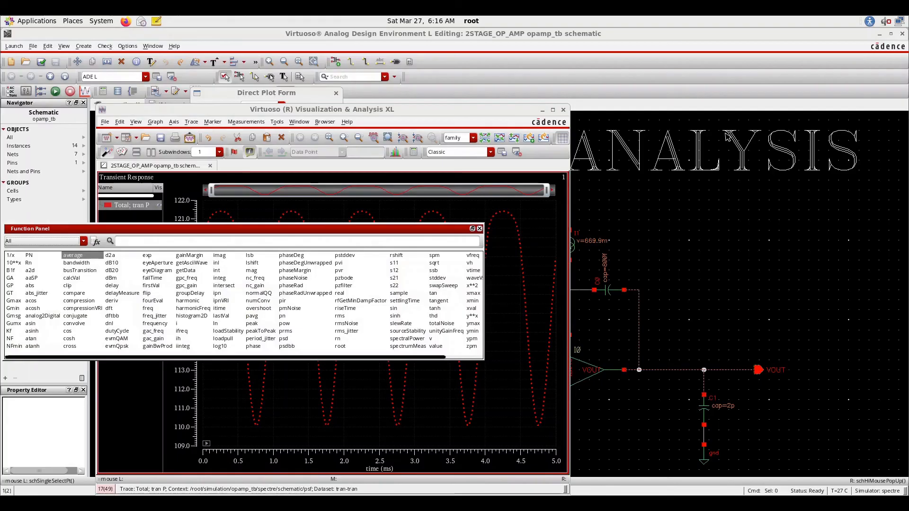
click(480, 229)
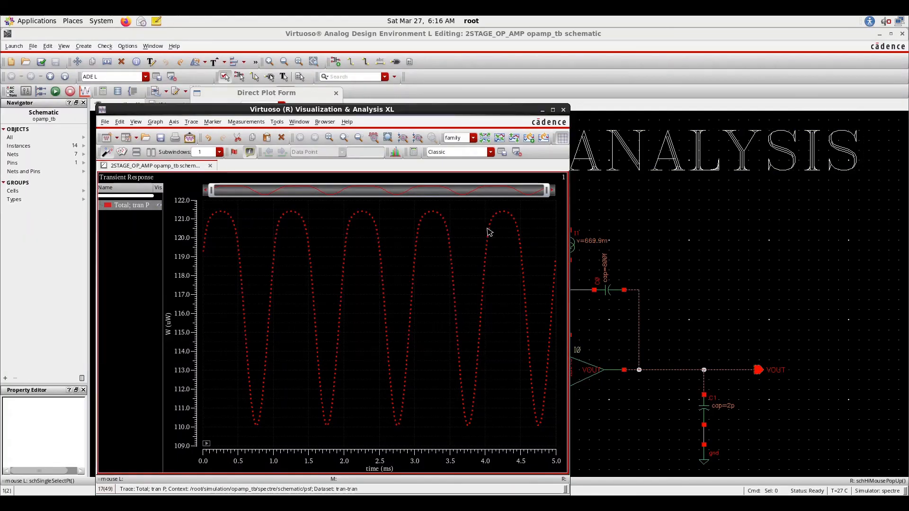
Enable the dc analysis alongside tran in ADE L, rerun the simulation, and close the VOUT plot and the simulation log.
click(675, 229)
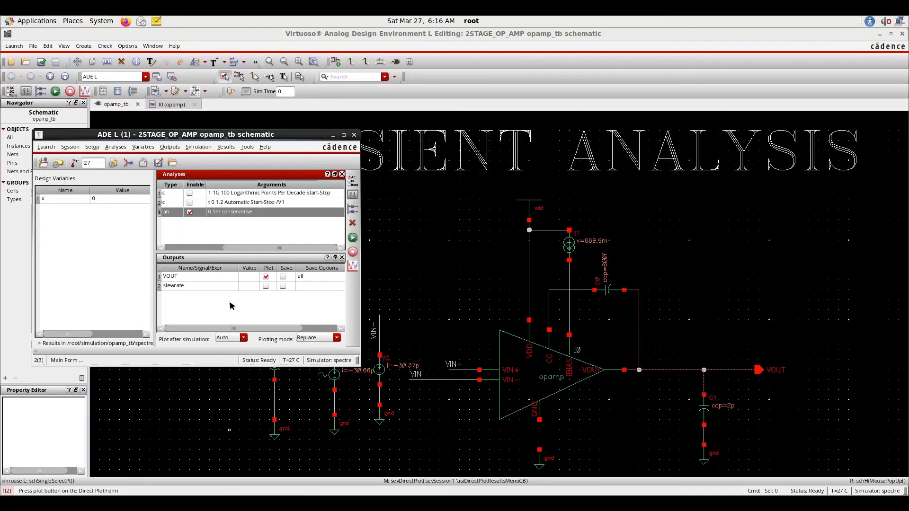
click(227, 147)
mouse_move(246, 183)
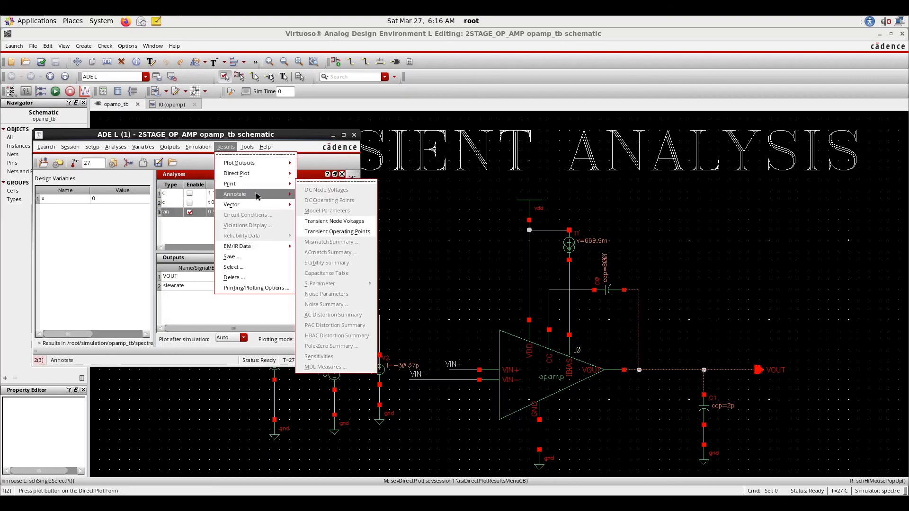
click(193, 207)
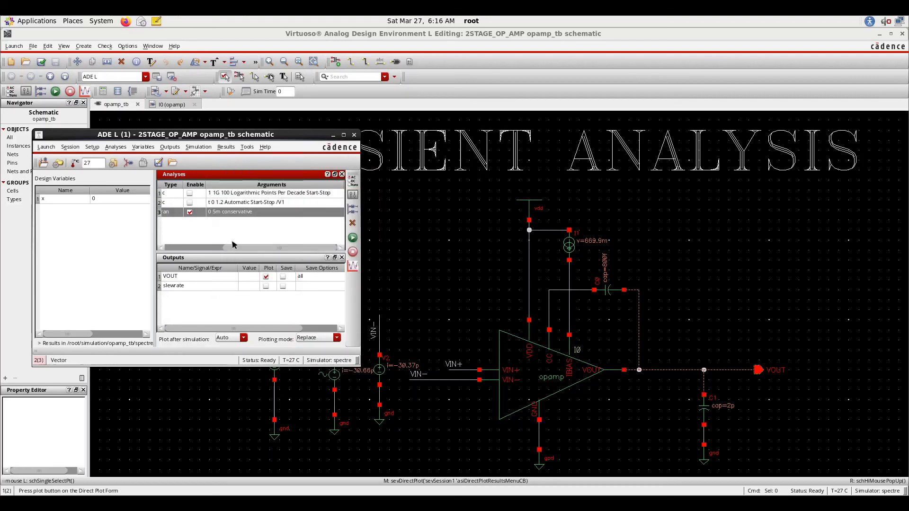
click(199, 202)
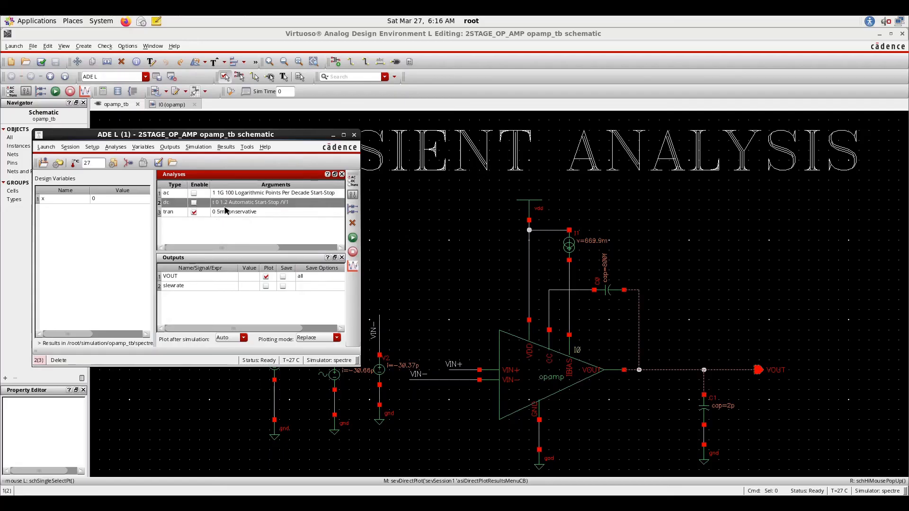
click(354, 239)
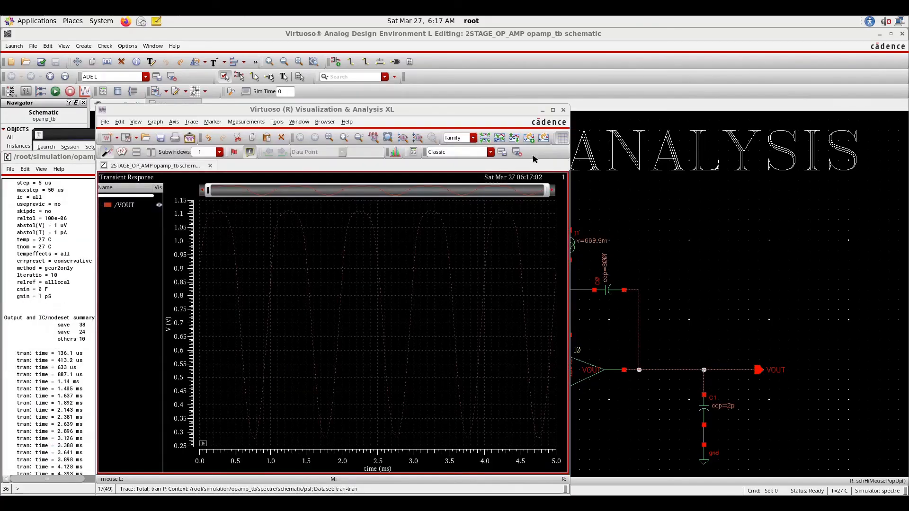
click(563, 110)
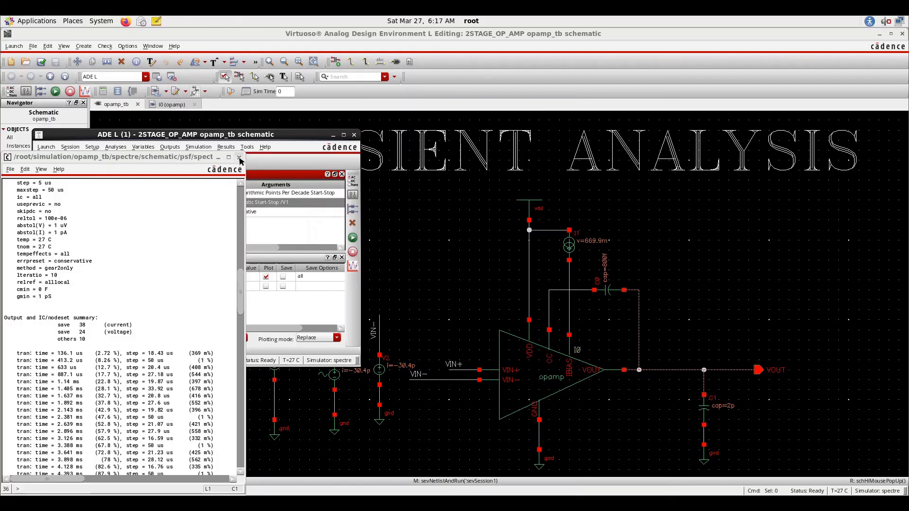
click(239, 157)
Print the DC operating points of supply source V0, highlight its pwr entry, and close the results window.
click(226, 147)
mouse_move(239, 186)
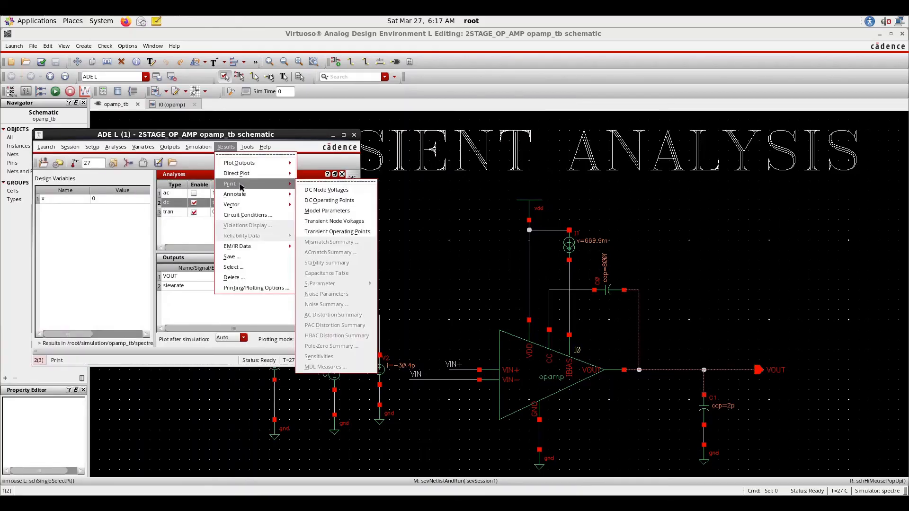
click(329, 200)
click(281, 378)
click(78, 262)
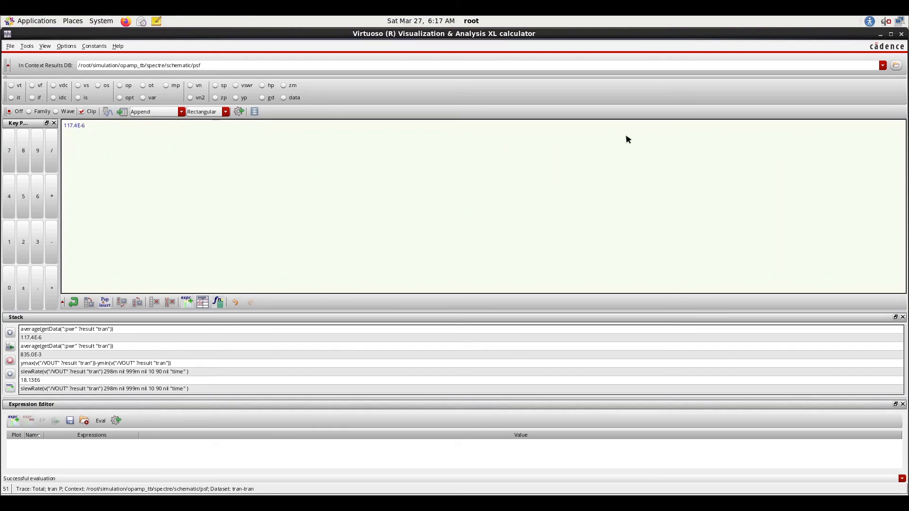
click(880, 35)
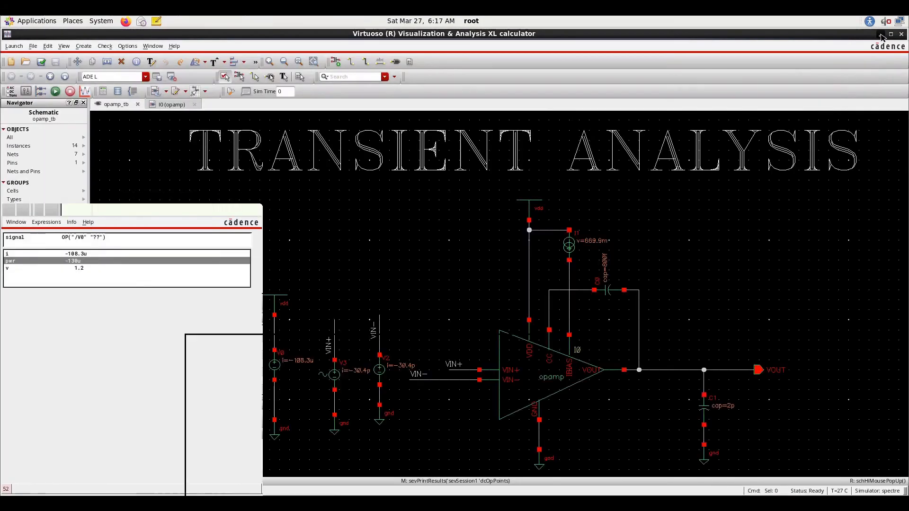
click(256, 211)
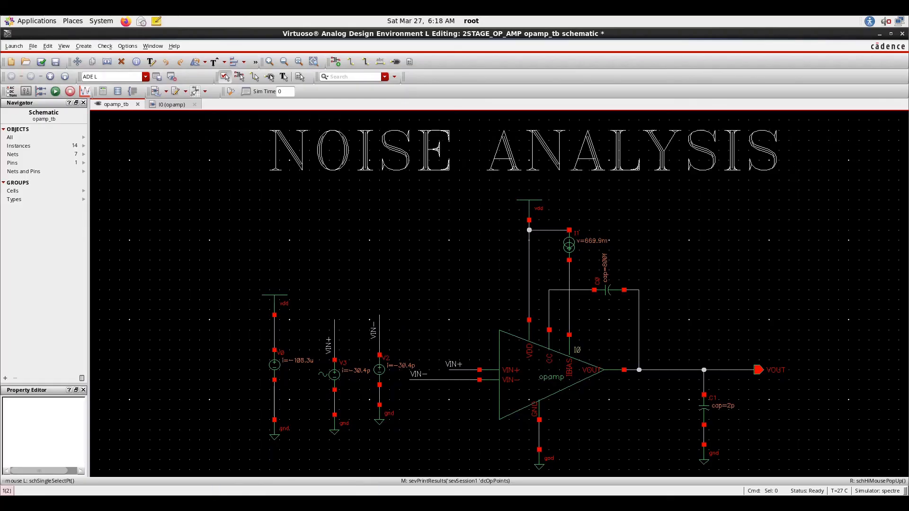
Set up a noise analysis with a logarithmic frequency sweep from 1 to 1G at 100 points per decade.
click(296, 502)
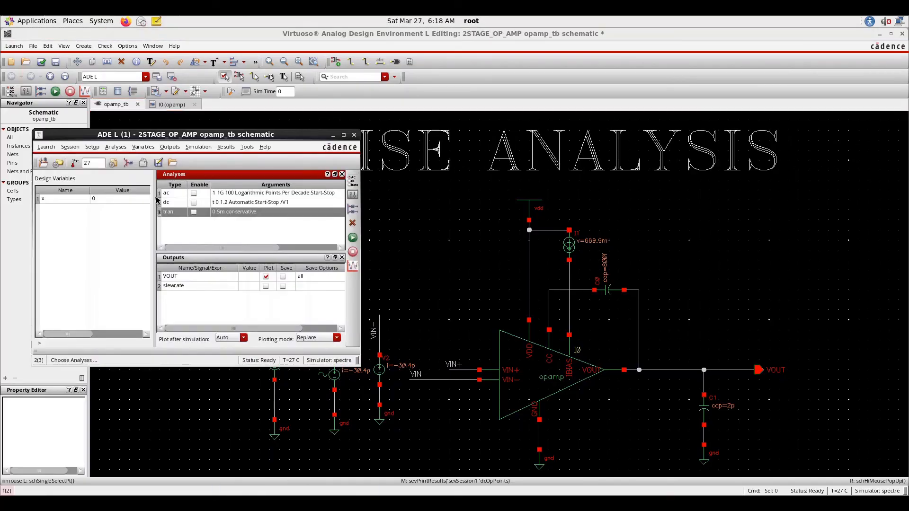
click(115, 147)
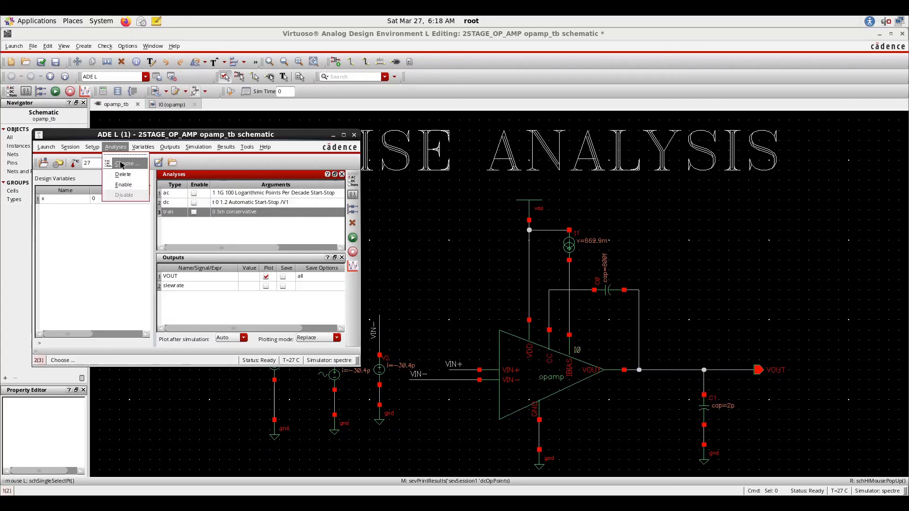
click(121, 165)
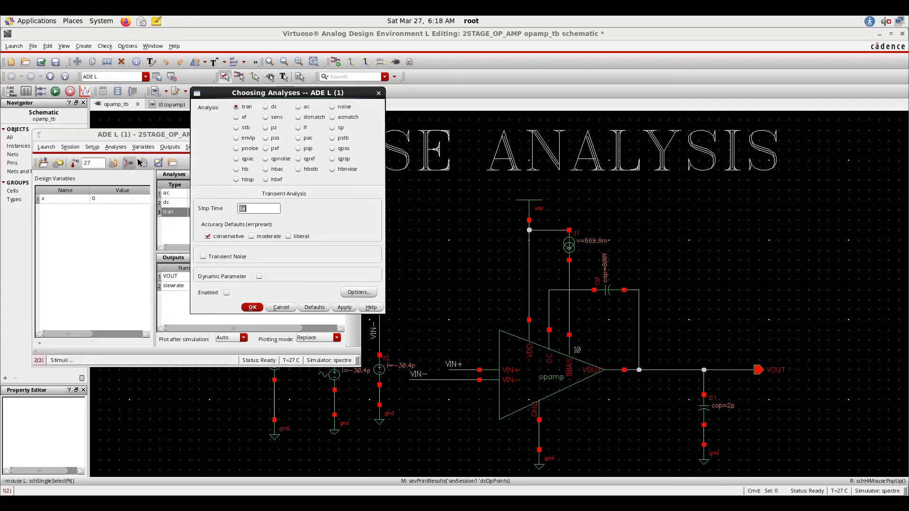
click(333, 107)
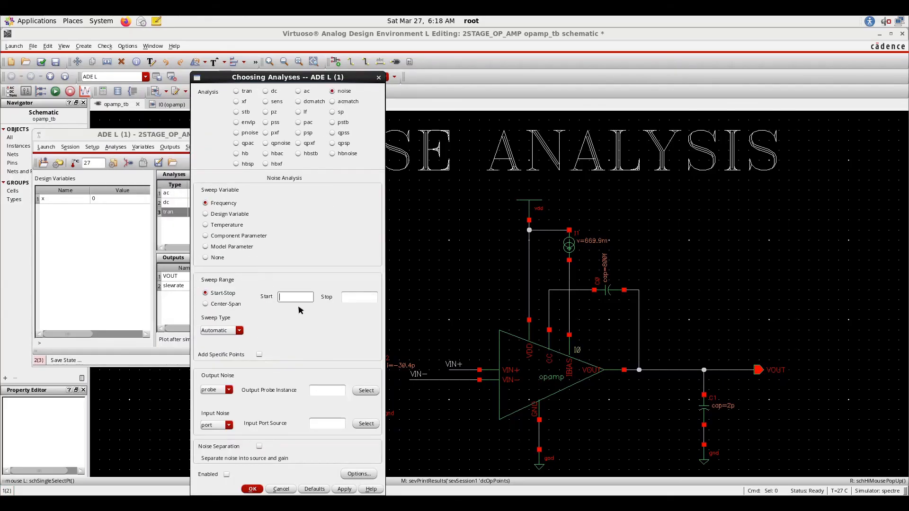
text(1)
click(357, 297)
click(239, 331)
click(219, 355)
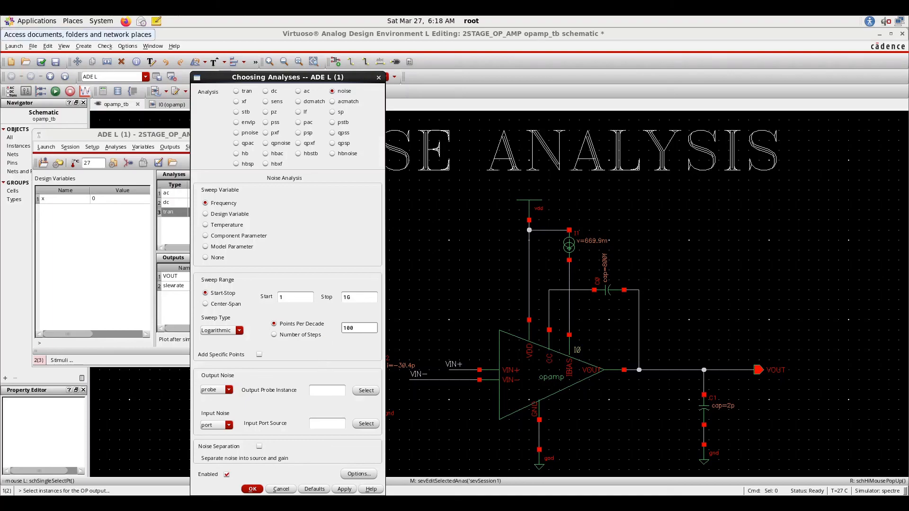
Set the output noise type to voltage and pick the VOUT net on the schematic as the positive output node.
click(222, 391)
click(221, 403)
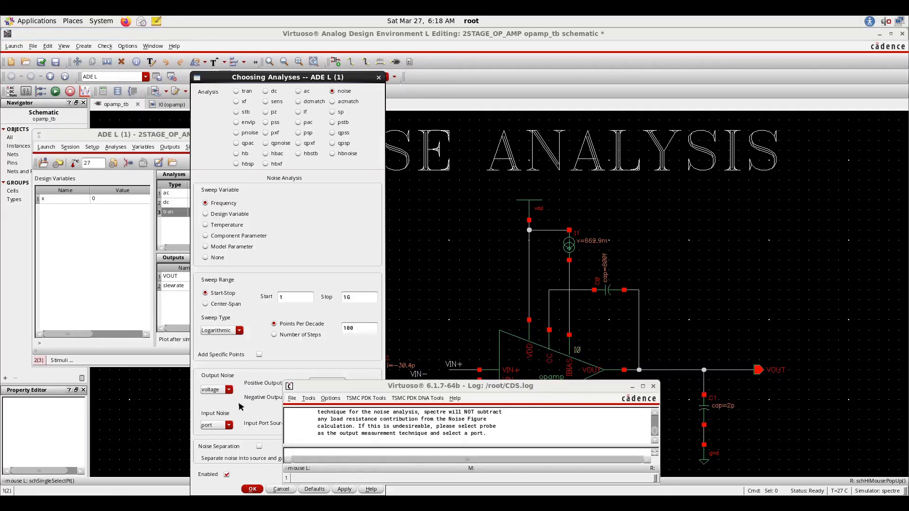
click(632, 387)
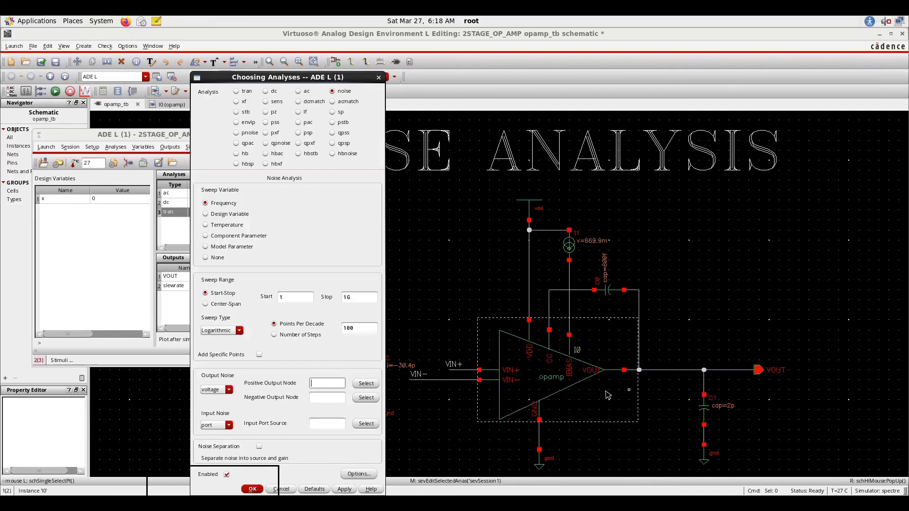
click(367, 384)
click(718, 370)
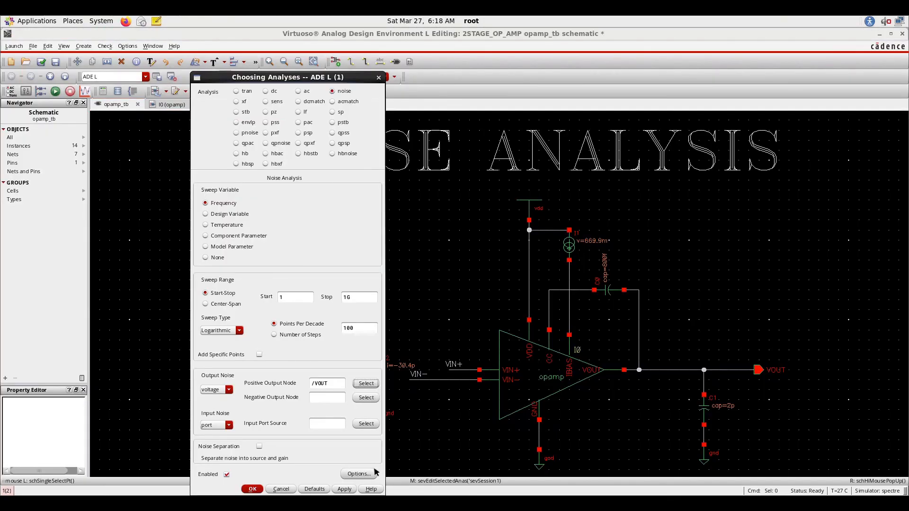
Pick gnd! as the noise analysis's negative output node, set input noise to voltage with V3 as the source, and accept the setup.
click(363, 400)
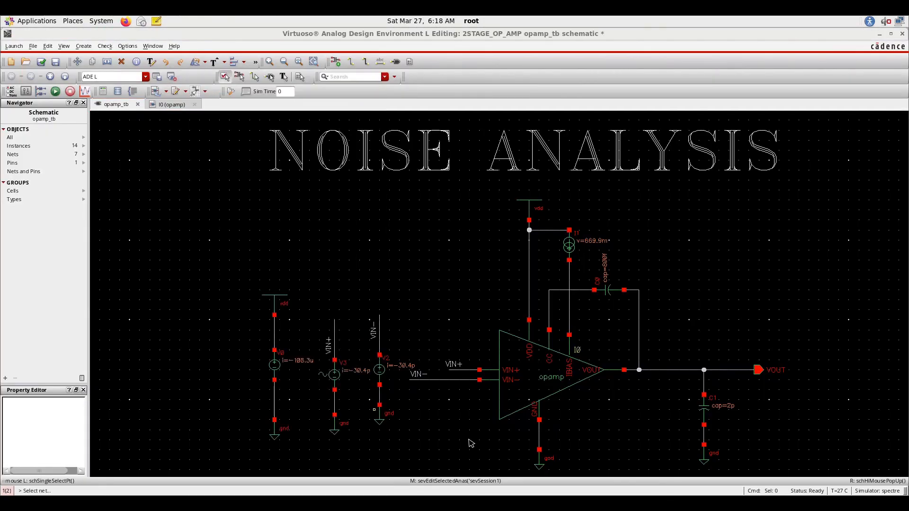
click(705, 436)
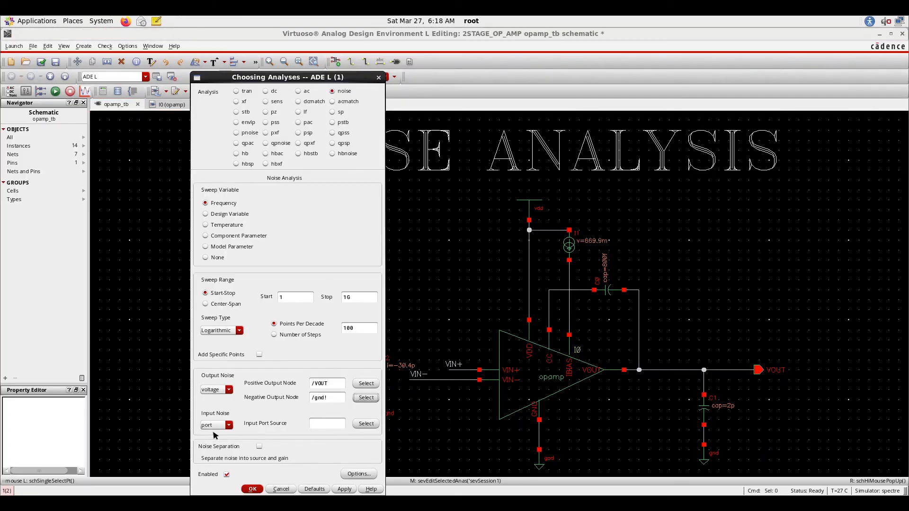
click(216, 427)
click(218, 439)
click(362, 424)
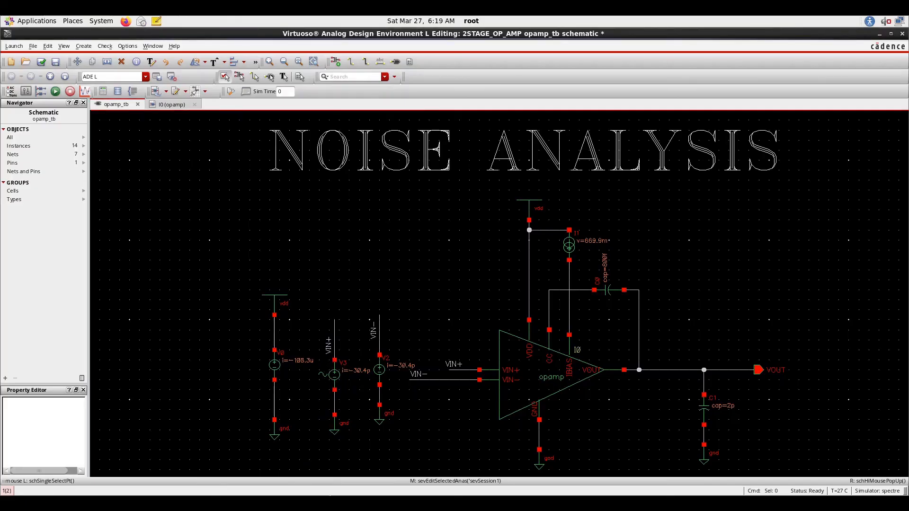
click(352, 502)
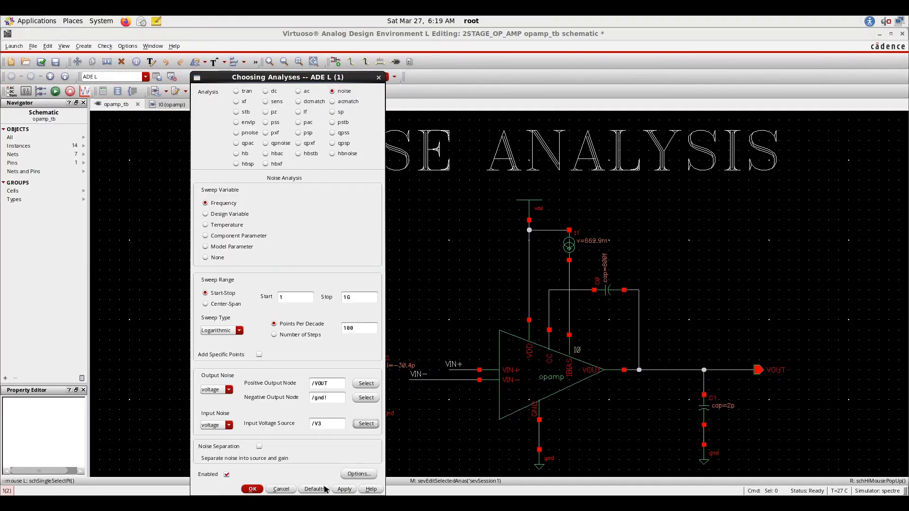
click(252, 489)
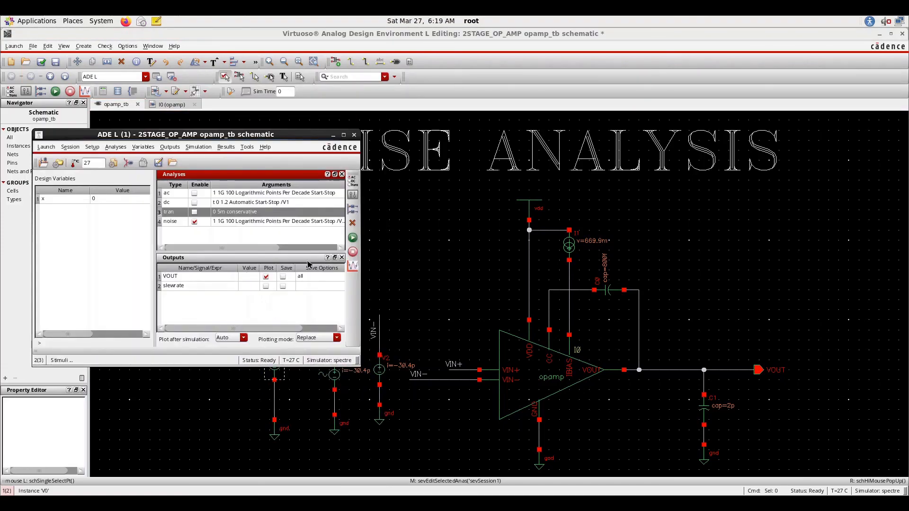
Turn off plotting for the VOUT output, run the noise simulation, and close the simulation log.
click(267, 278)
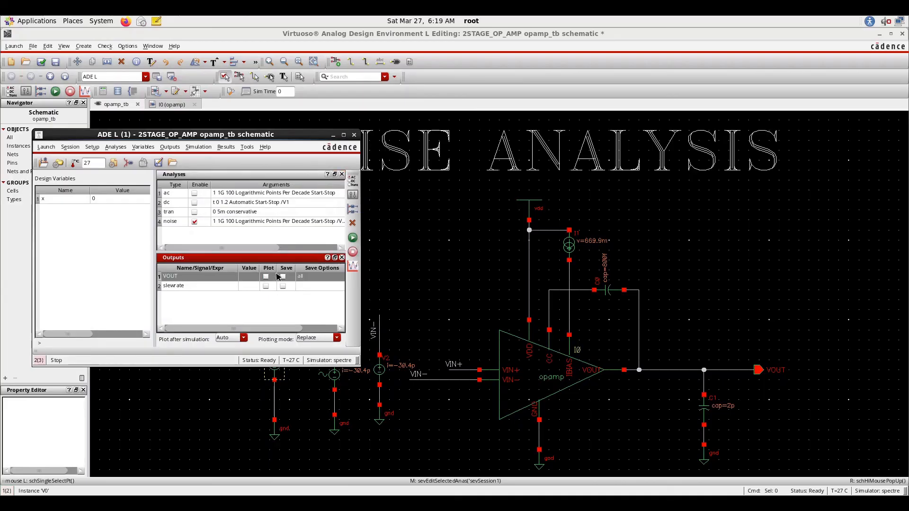
click(353, 238)
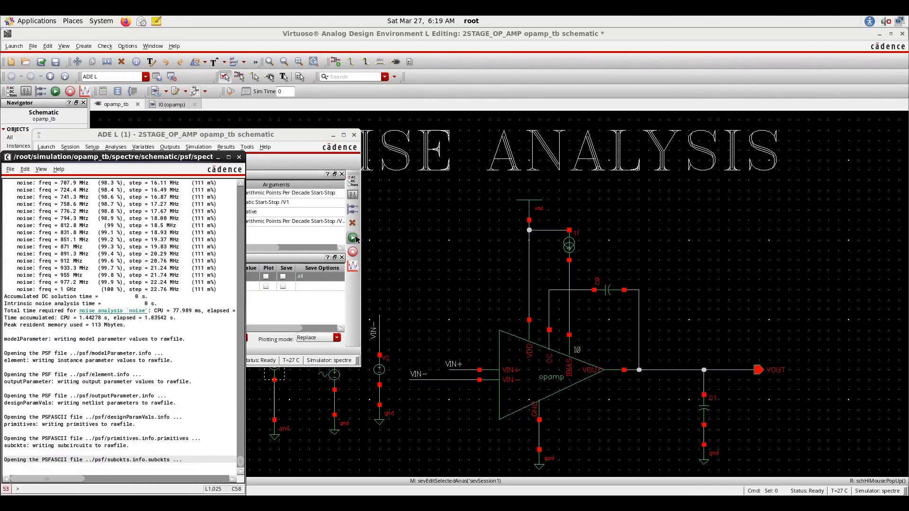
click(239, 156)
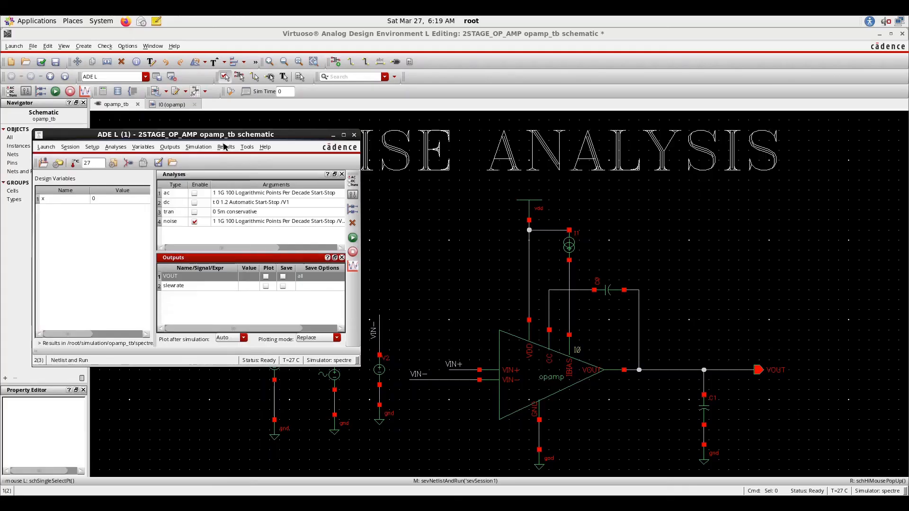
Direct-plot the input noise in V/sqrt(Hz), examine the curve over frequency, and close the plot form and graph window.
click(226, 148)
mouse_move(239, 175)
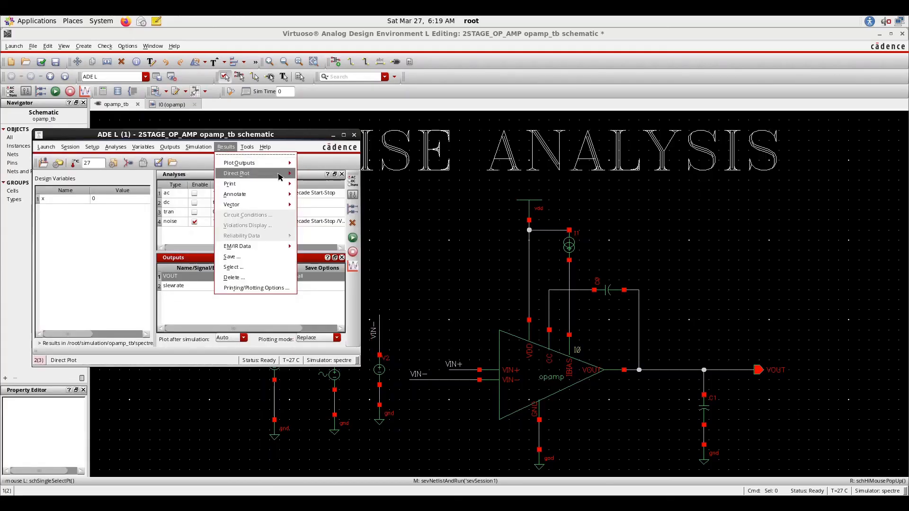
click(319, 180)
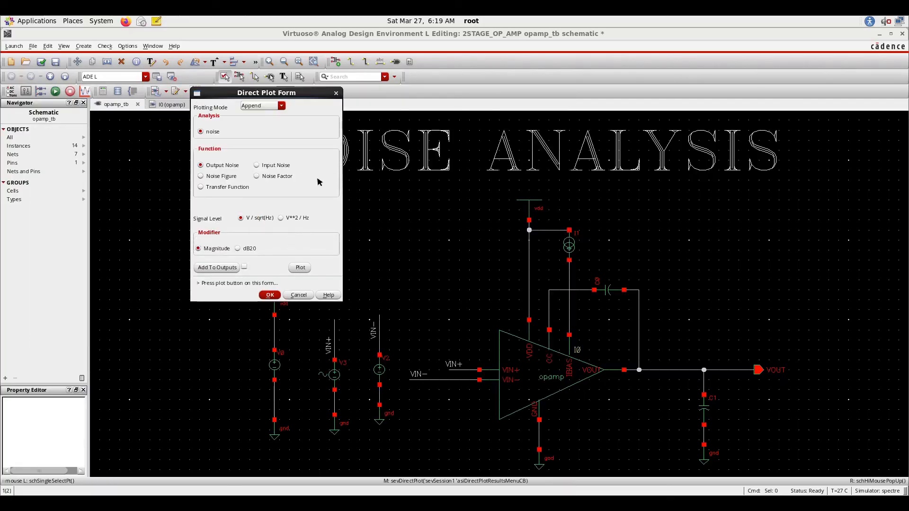
click(258, 166)
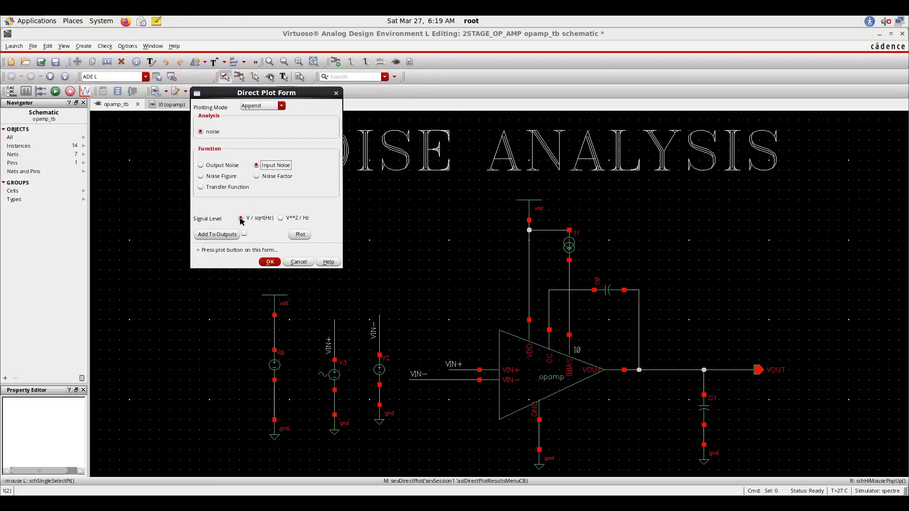
click(301, 235)
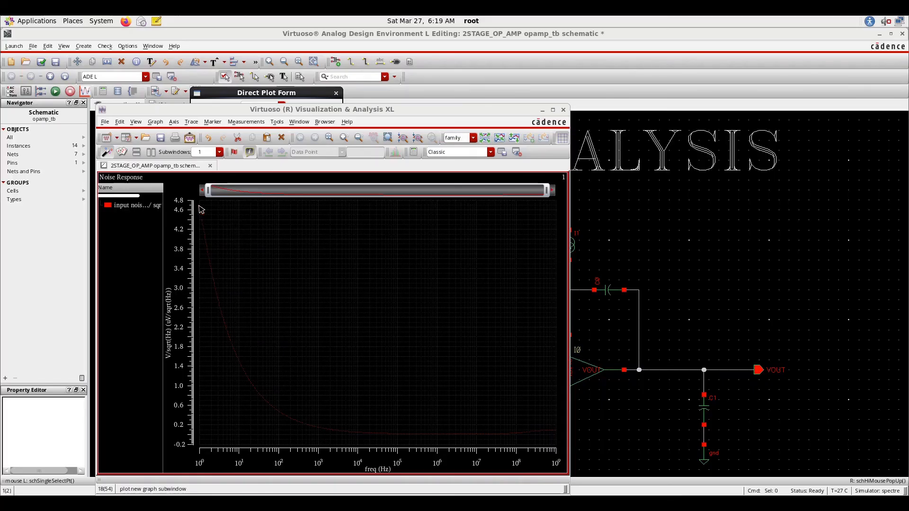
mouse_move(202, 208)
mouse_move(321, 429)
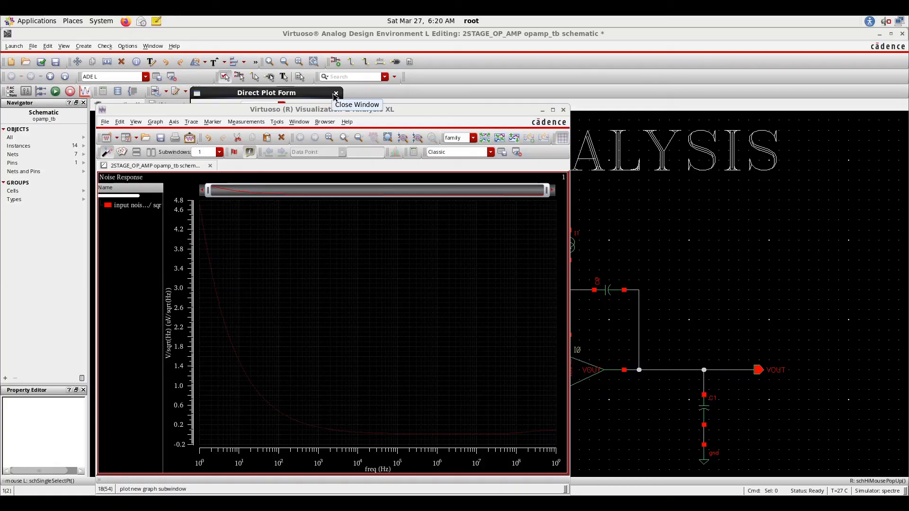
click(335, 95)
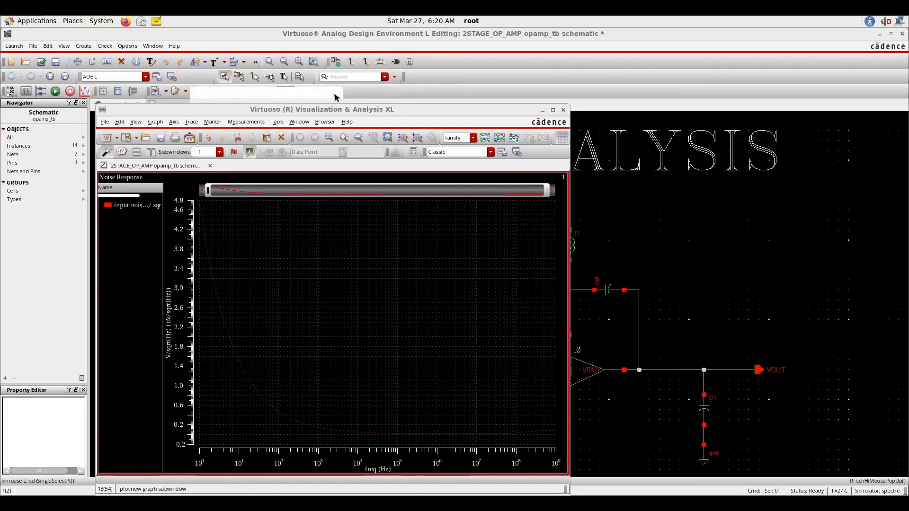
click(562, 109)
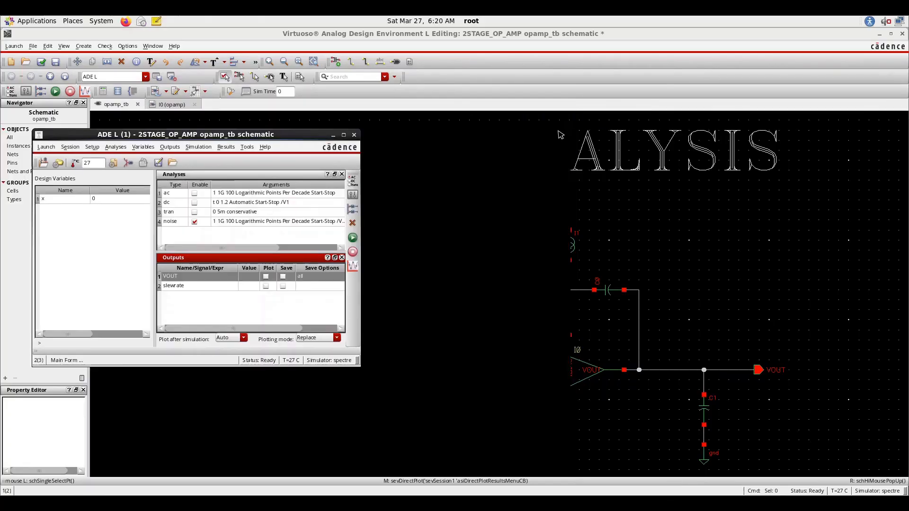
Open the noise summary setup, choose integrated noise, and set the frequency range from 1 to 20k Hz.
click(226, 148)
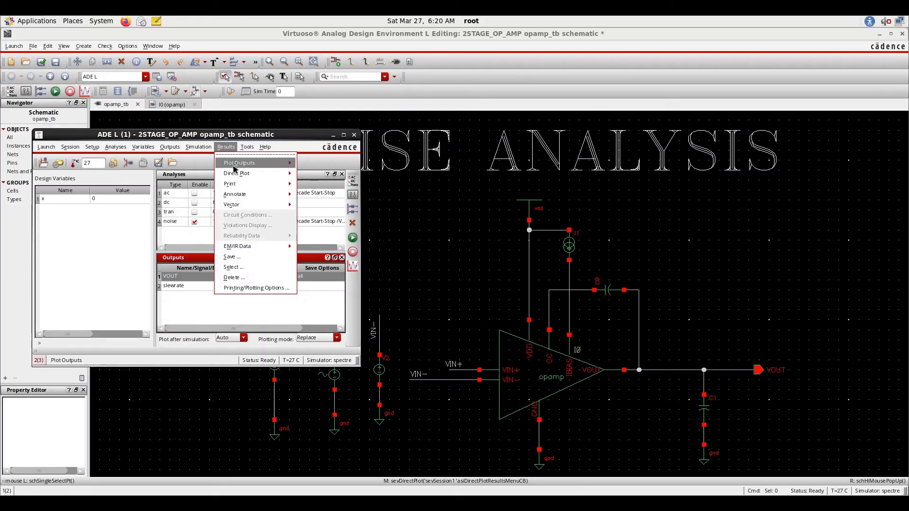
mouse_move(240, 186)
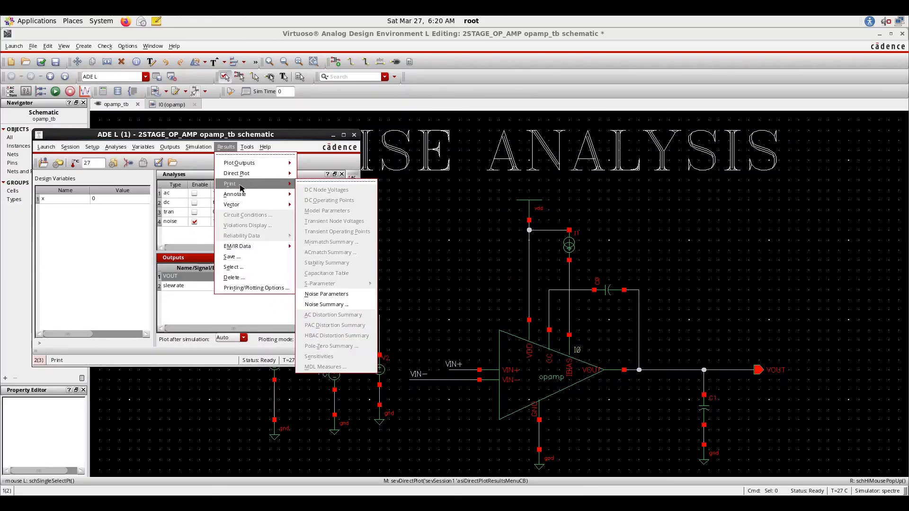
click(348, 304)
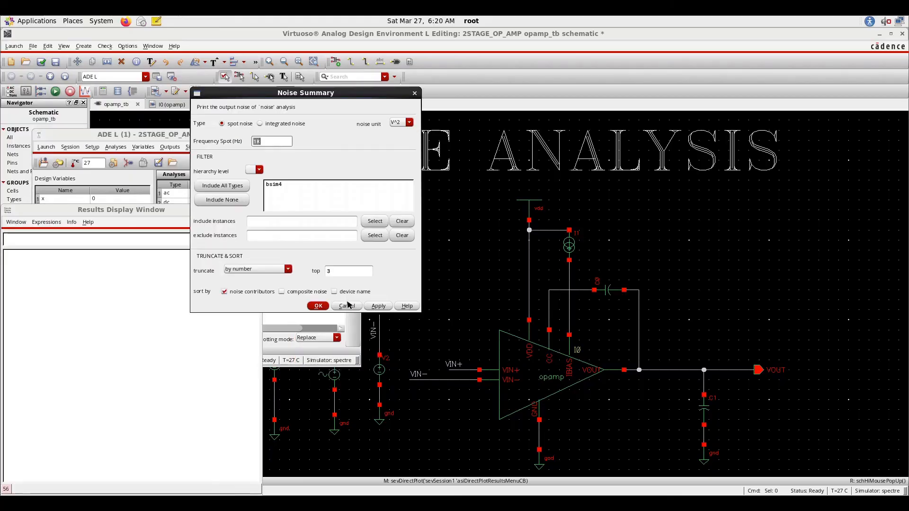
click(260, 124)
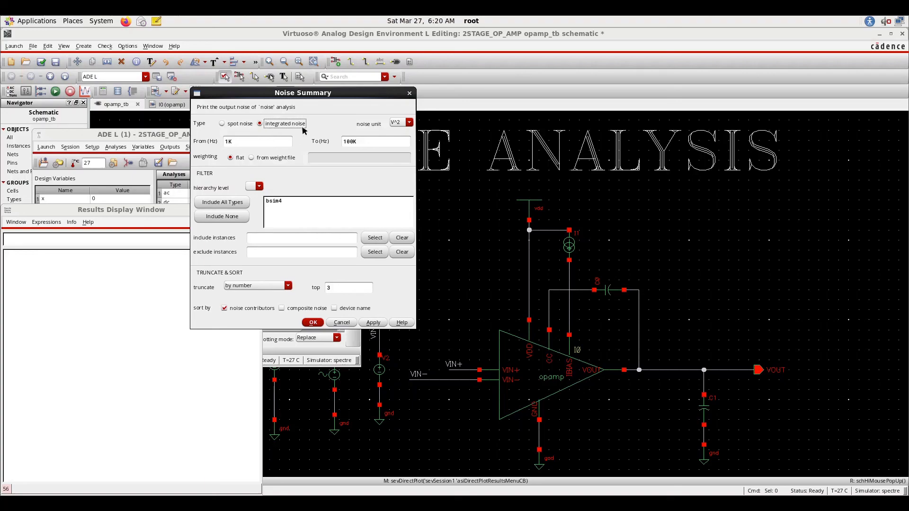
drag(243, 142, 217, 142)
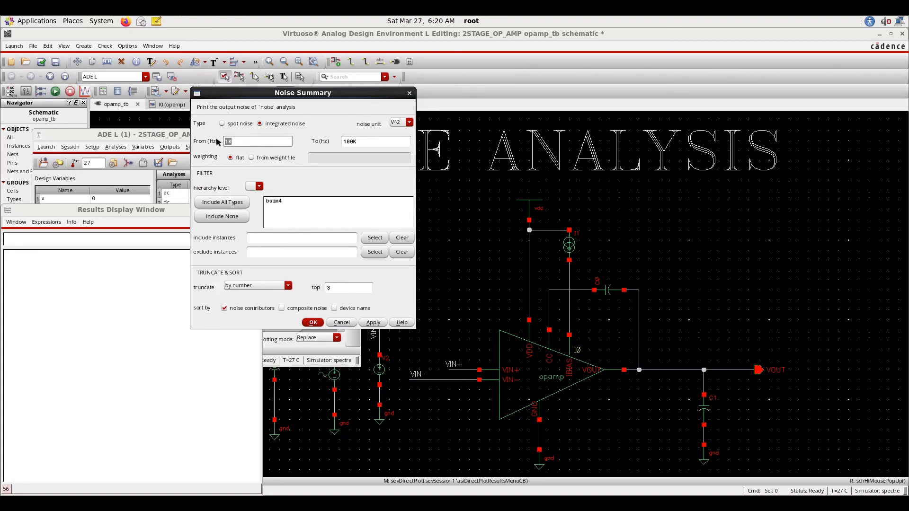
key(BackSpace)
text(1)
key(Tab)
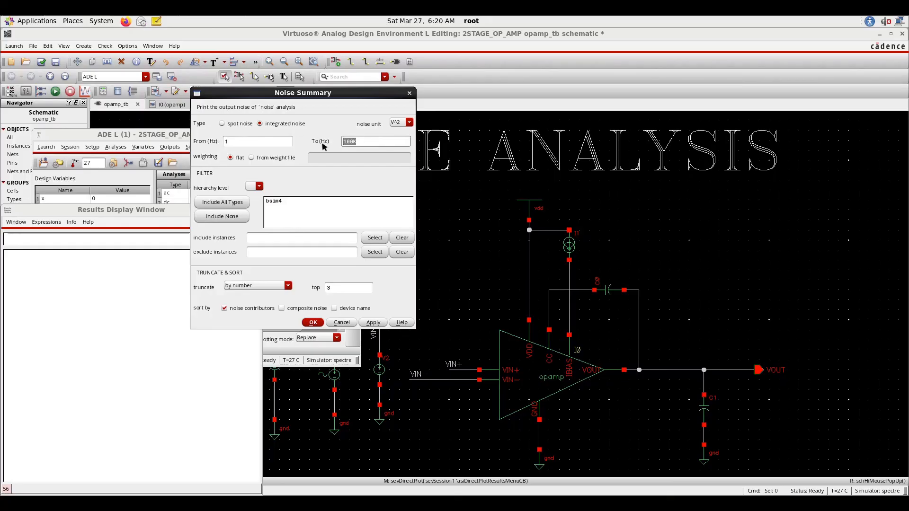
text(20k)
Set the noise unit to V, include all device types, and print the noise summary.
click(409, 122)
click(404, 139)
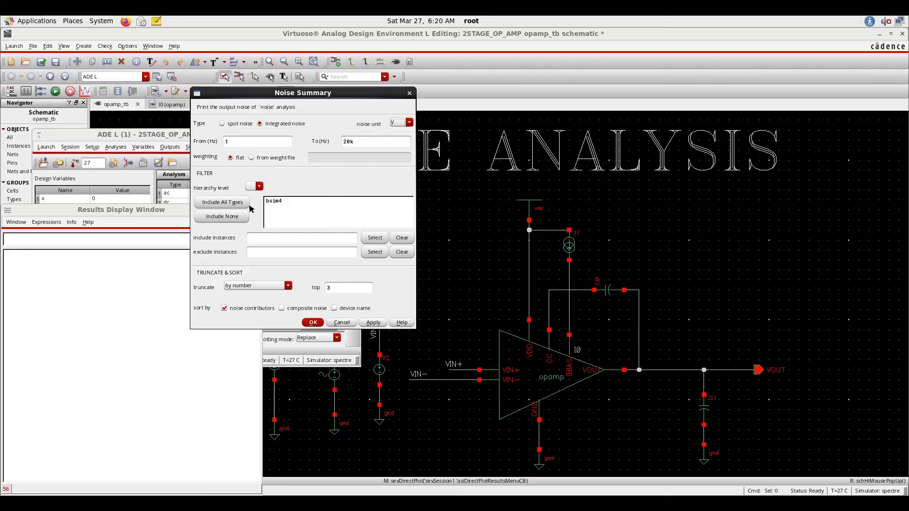
click(235, 203)
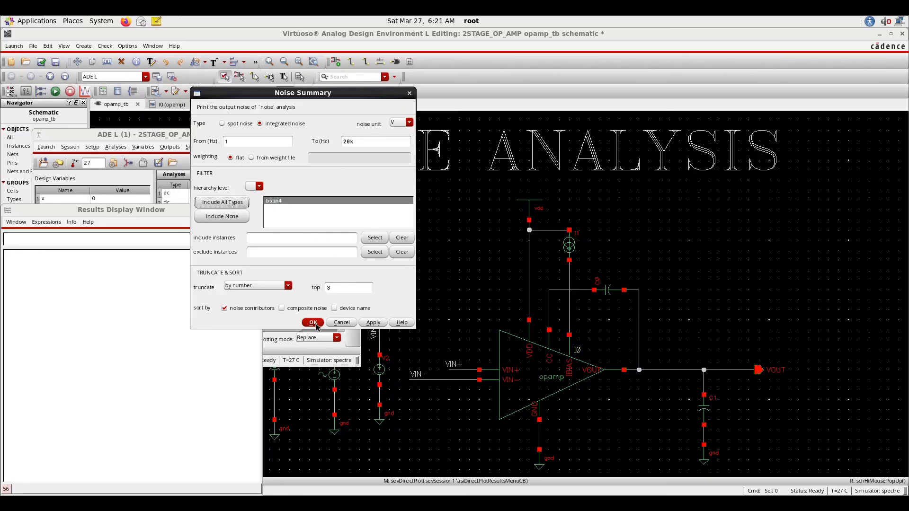
click(314, 323)
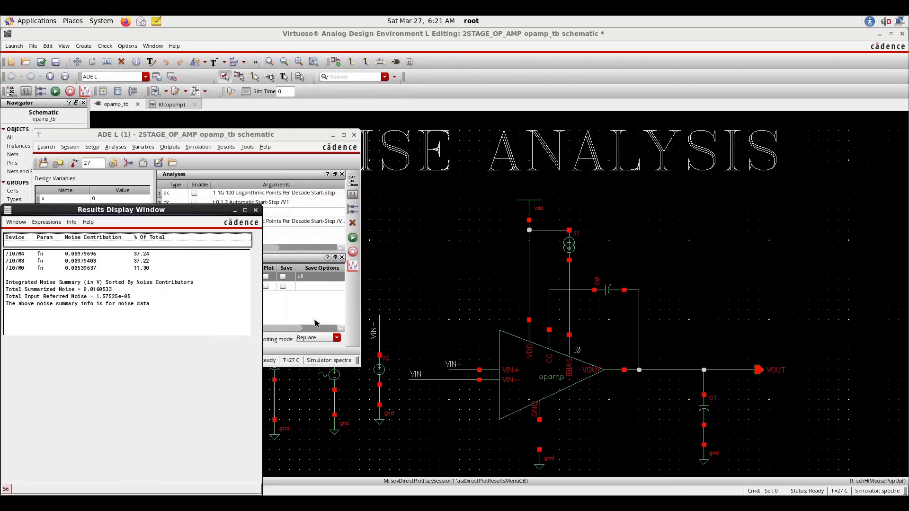
Examine the total input referred noise and the noise contributions of M4, M3 and M0, and close the results window.
click(129, 298)
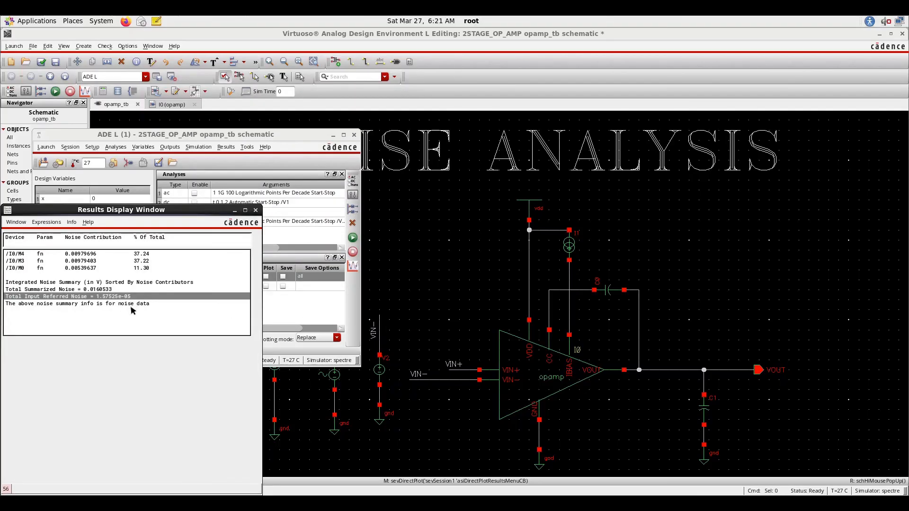
drag(114, 211, 415, 144)
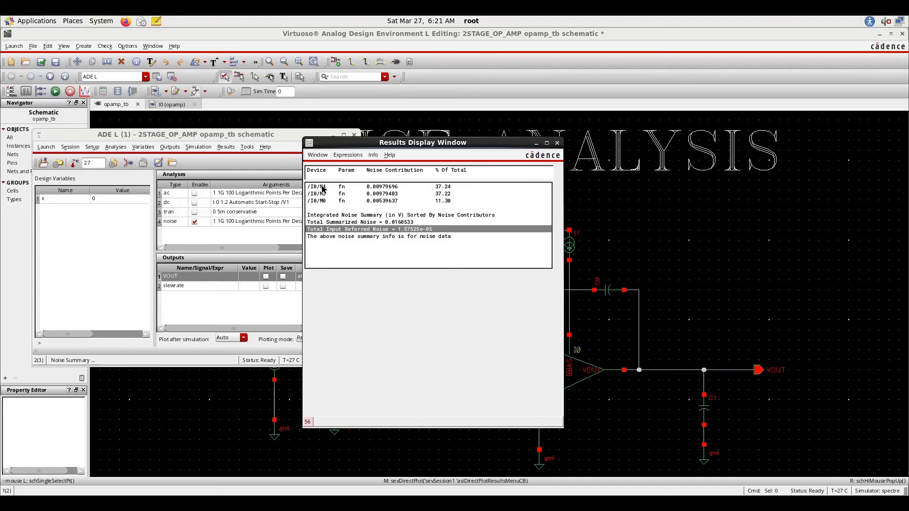
click(440, 188)
click(442, 194)
click(443, 201)
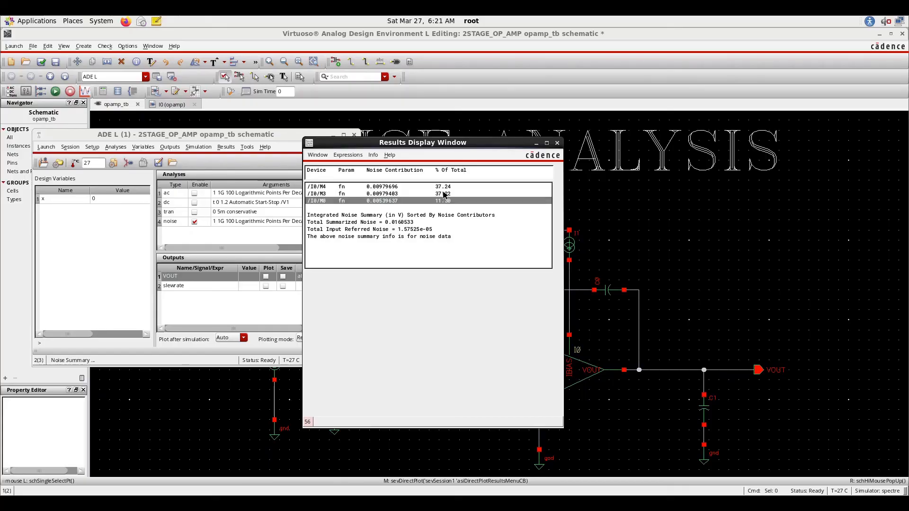
click(444, 194)
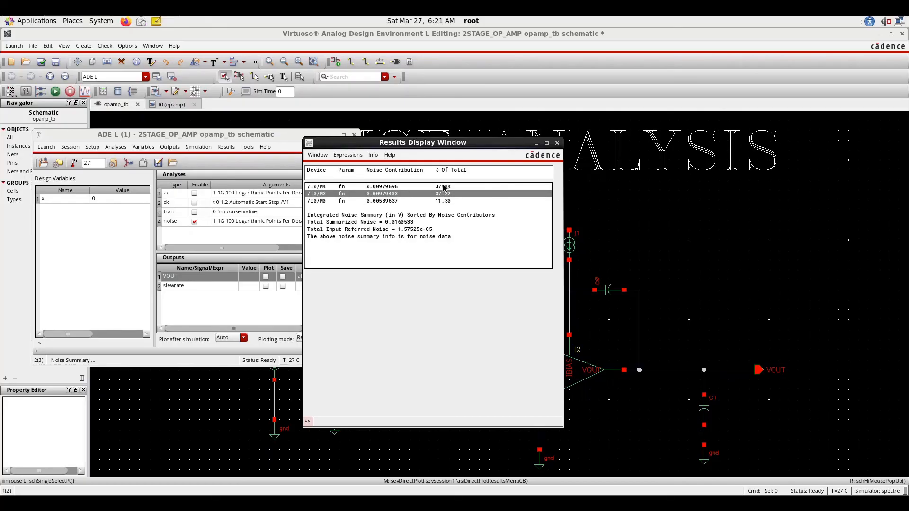
click(443, 187)
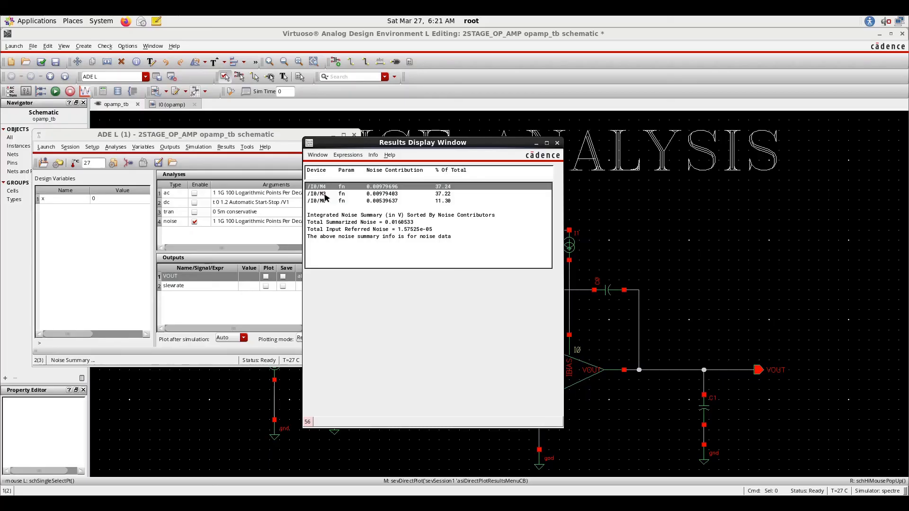
click(373, 231)
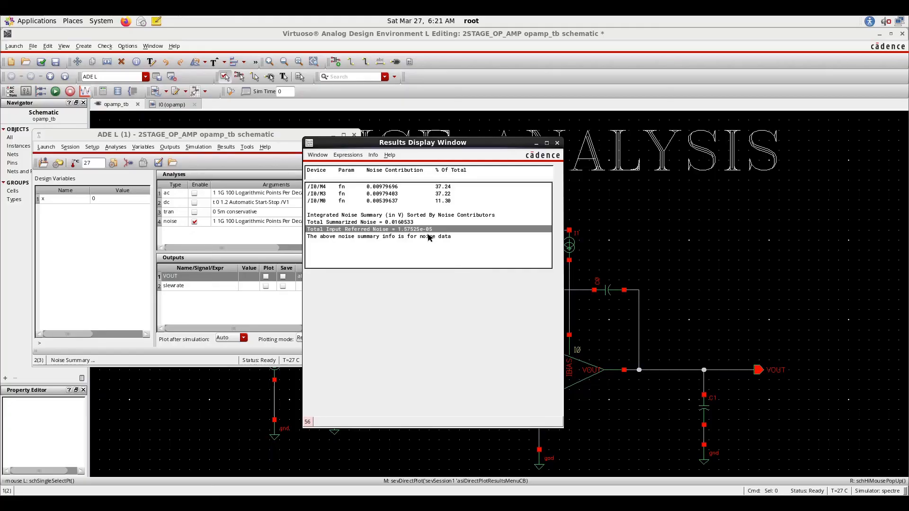
click(557, 143)
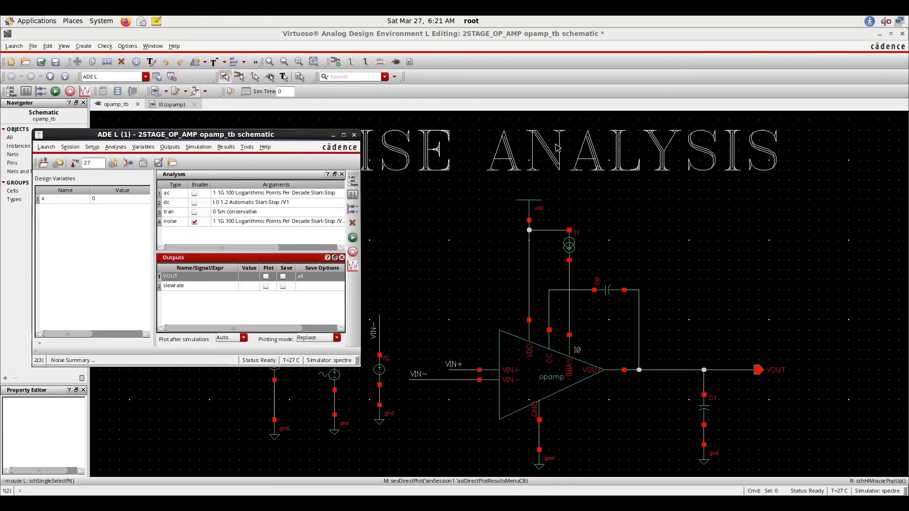